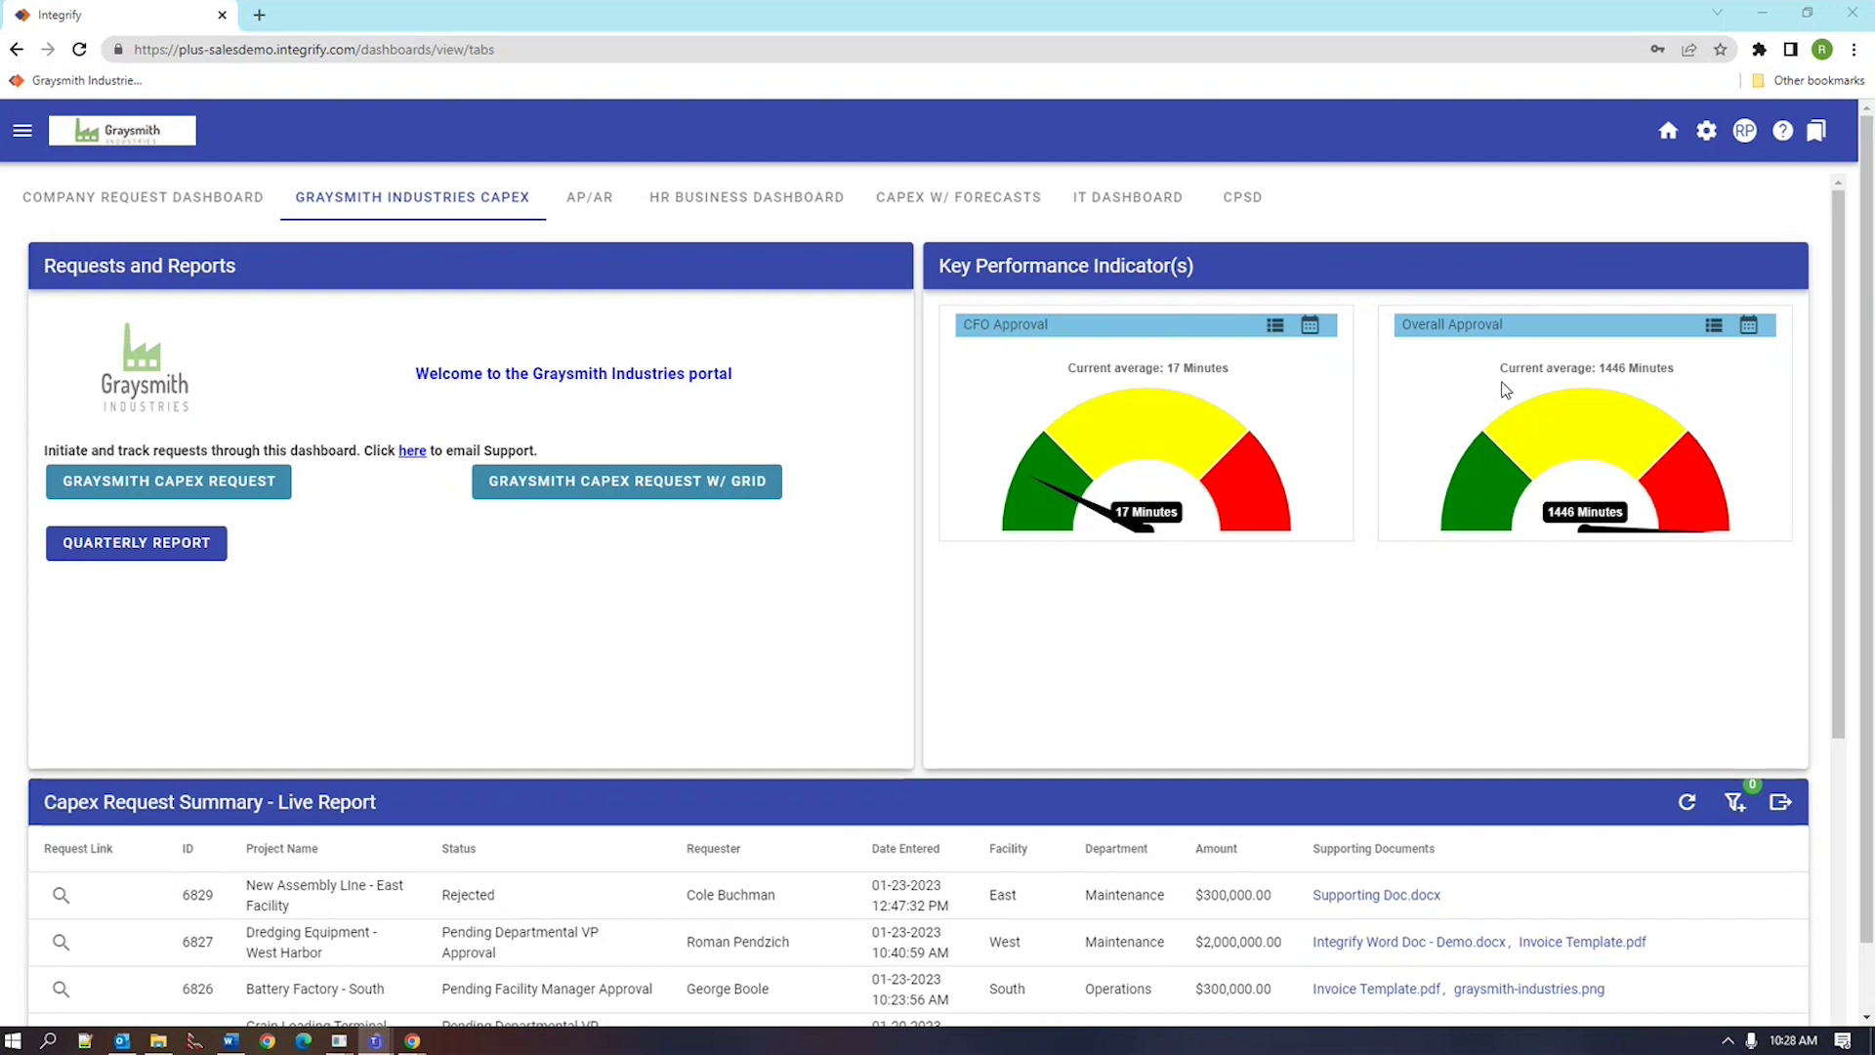
Start a Graysmith CapEx request titled 'New Sales Center - North' with project type Machines & Equipment
{"action": "left_click", "coordinate": [132, 491]}
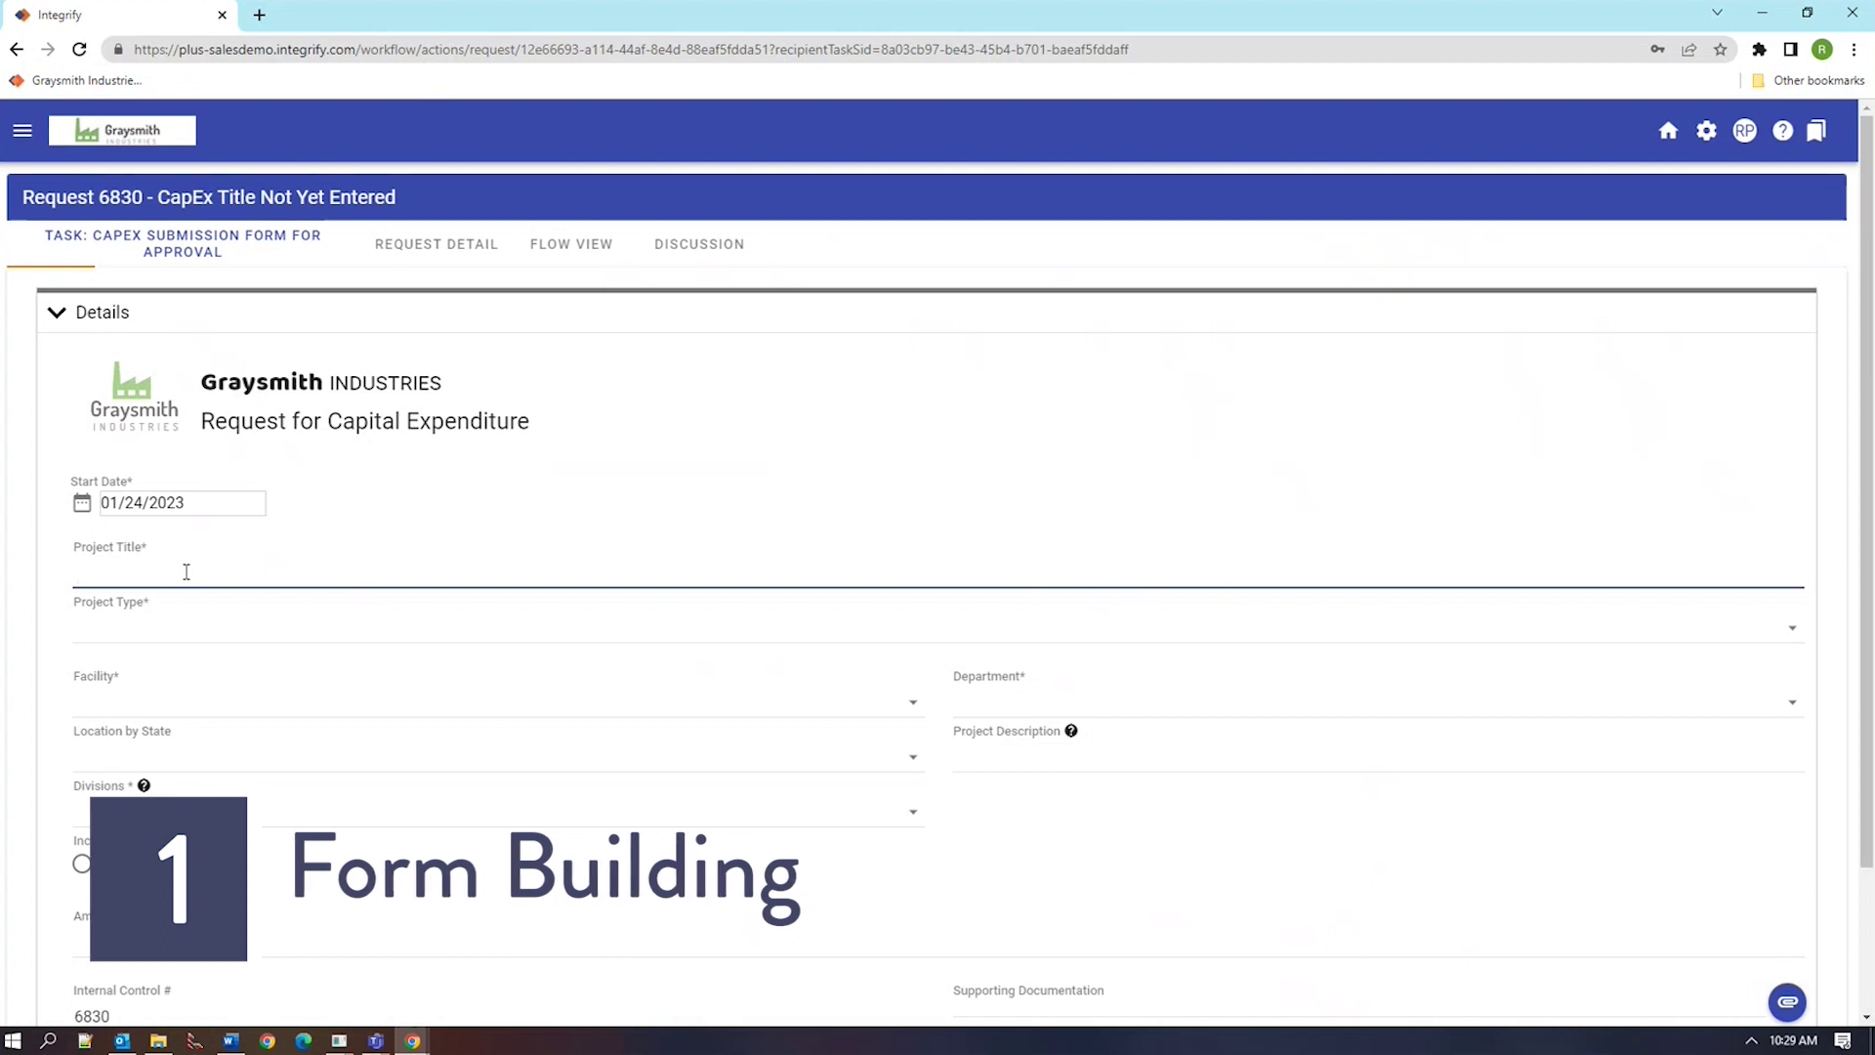
{"action": "type", "text": "New Sales Center - North"}
{"action": "key", "text": "Tab"}
{"action": "left_click", "coordinate": [156, 628]}
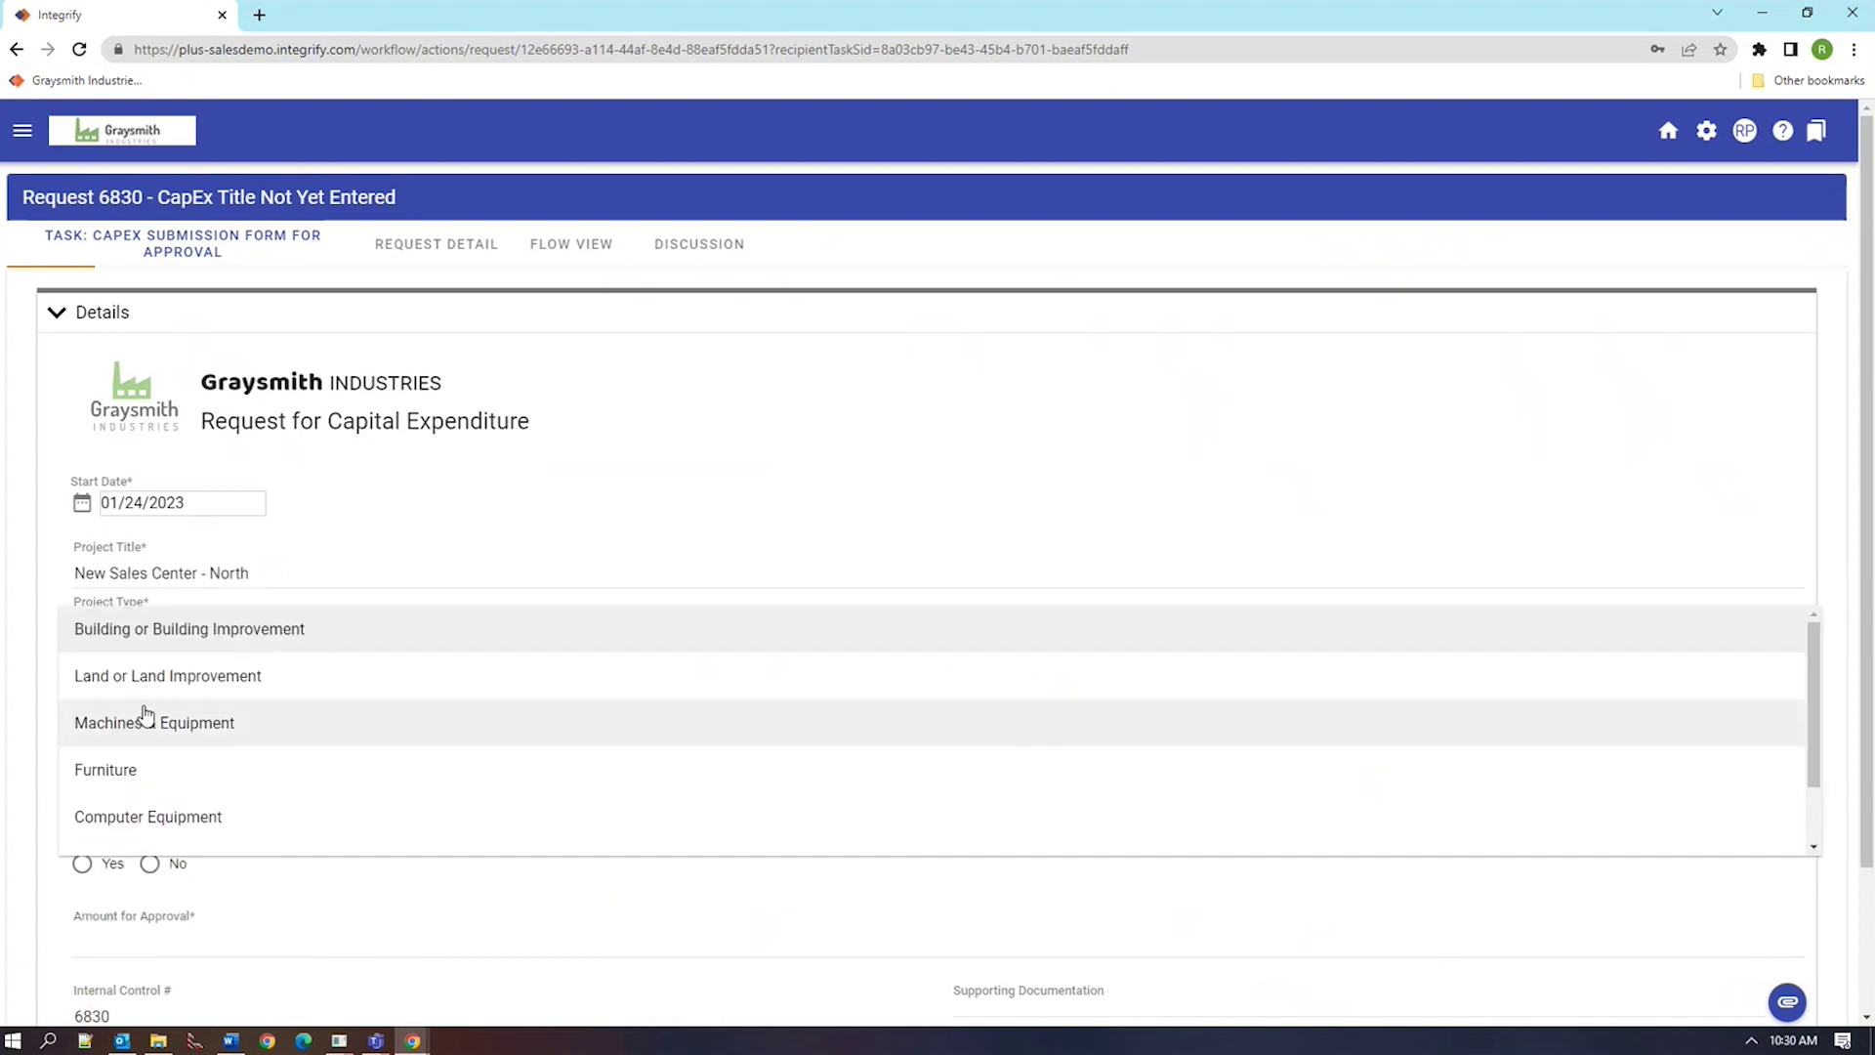
{"action": "left_click", "coordinate": [138, 720]}
Set facility East, location Vermont, department Clinical and description 'Sales Center'
{"action": "left_click", "coordinate": [126, 703]}
{"action": "left_click", "coordinate": [126, 758]}
{"action": "left_click", "coordinate": [1080, 703]}
{"action": "left_click", "coordinate": [1016, 753]}
{"action": "type", "text": "Sales Center"}
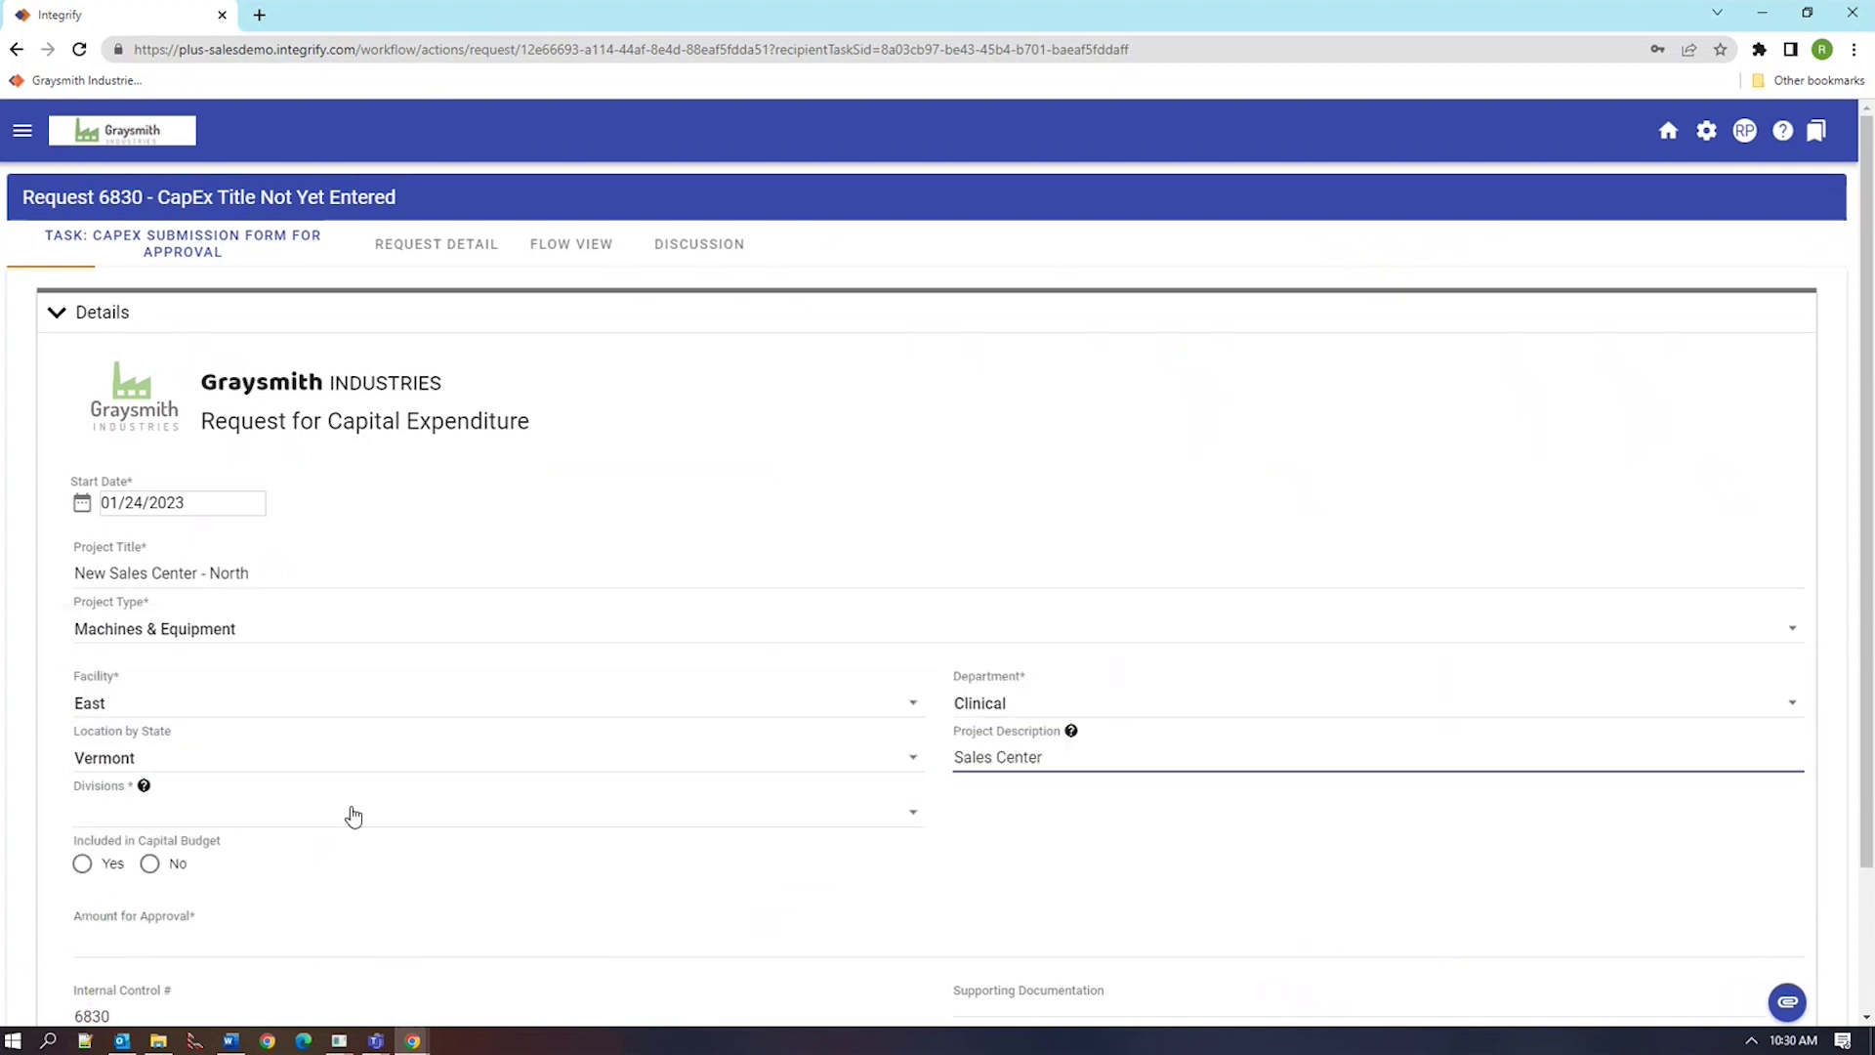
Select the Production and Development/Testing divisions
{"action": "left_click", "coordinate": [352, 811]}
{"action": "left_click", "coordinate": [147, 808]}
{"action": "left_click", "coordinate": [159, 854]}
{"action": "left_click", "coordinate": [351, 459]}
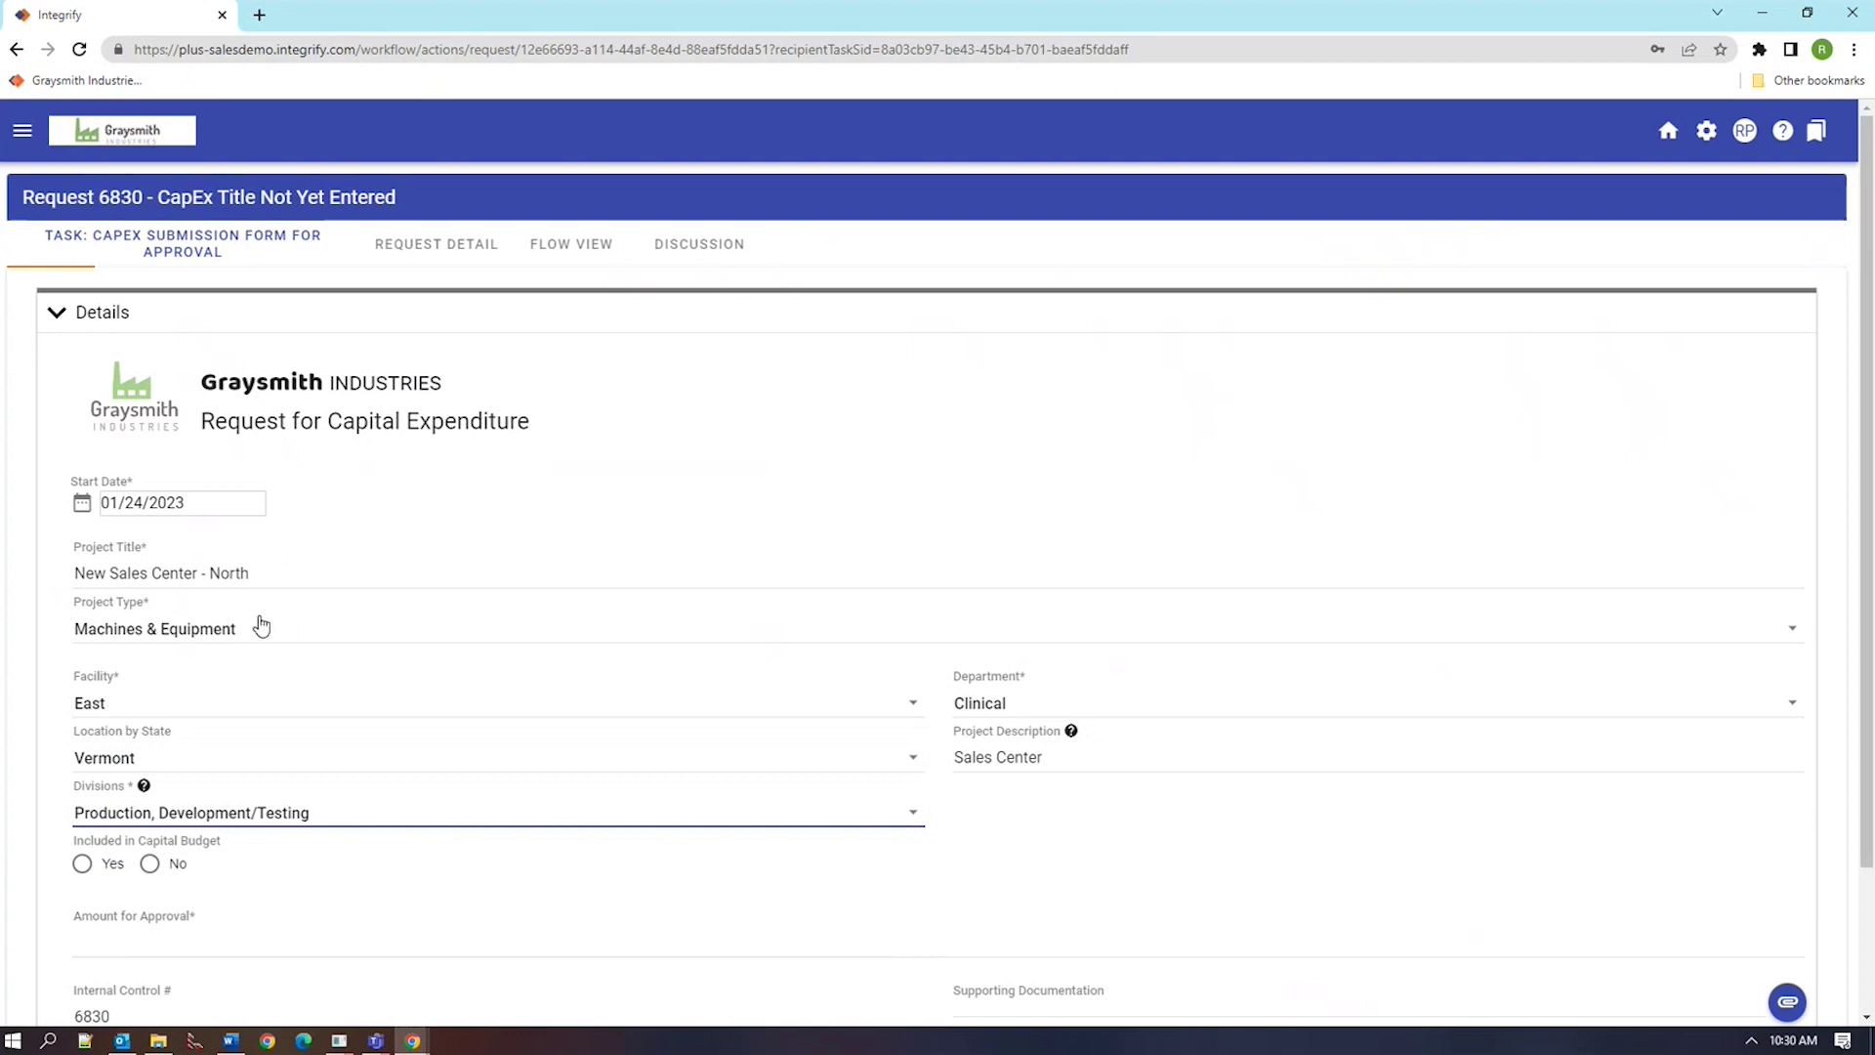
Mark the project as included in the capital budget with budget year 2024
{"action": "left_click", "coordinate": [84, 865]}
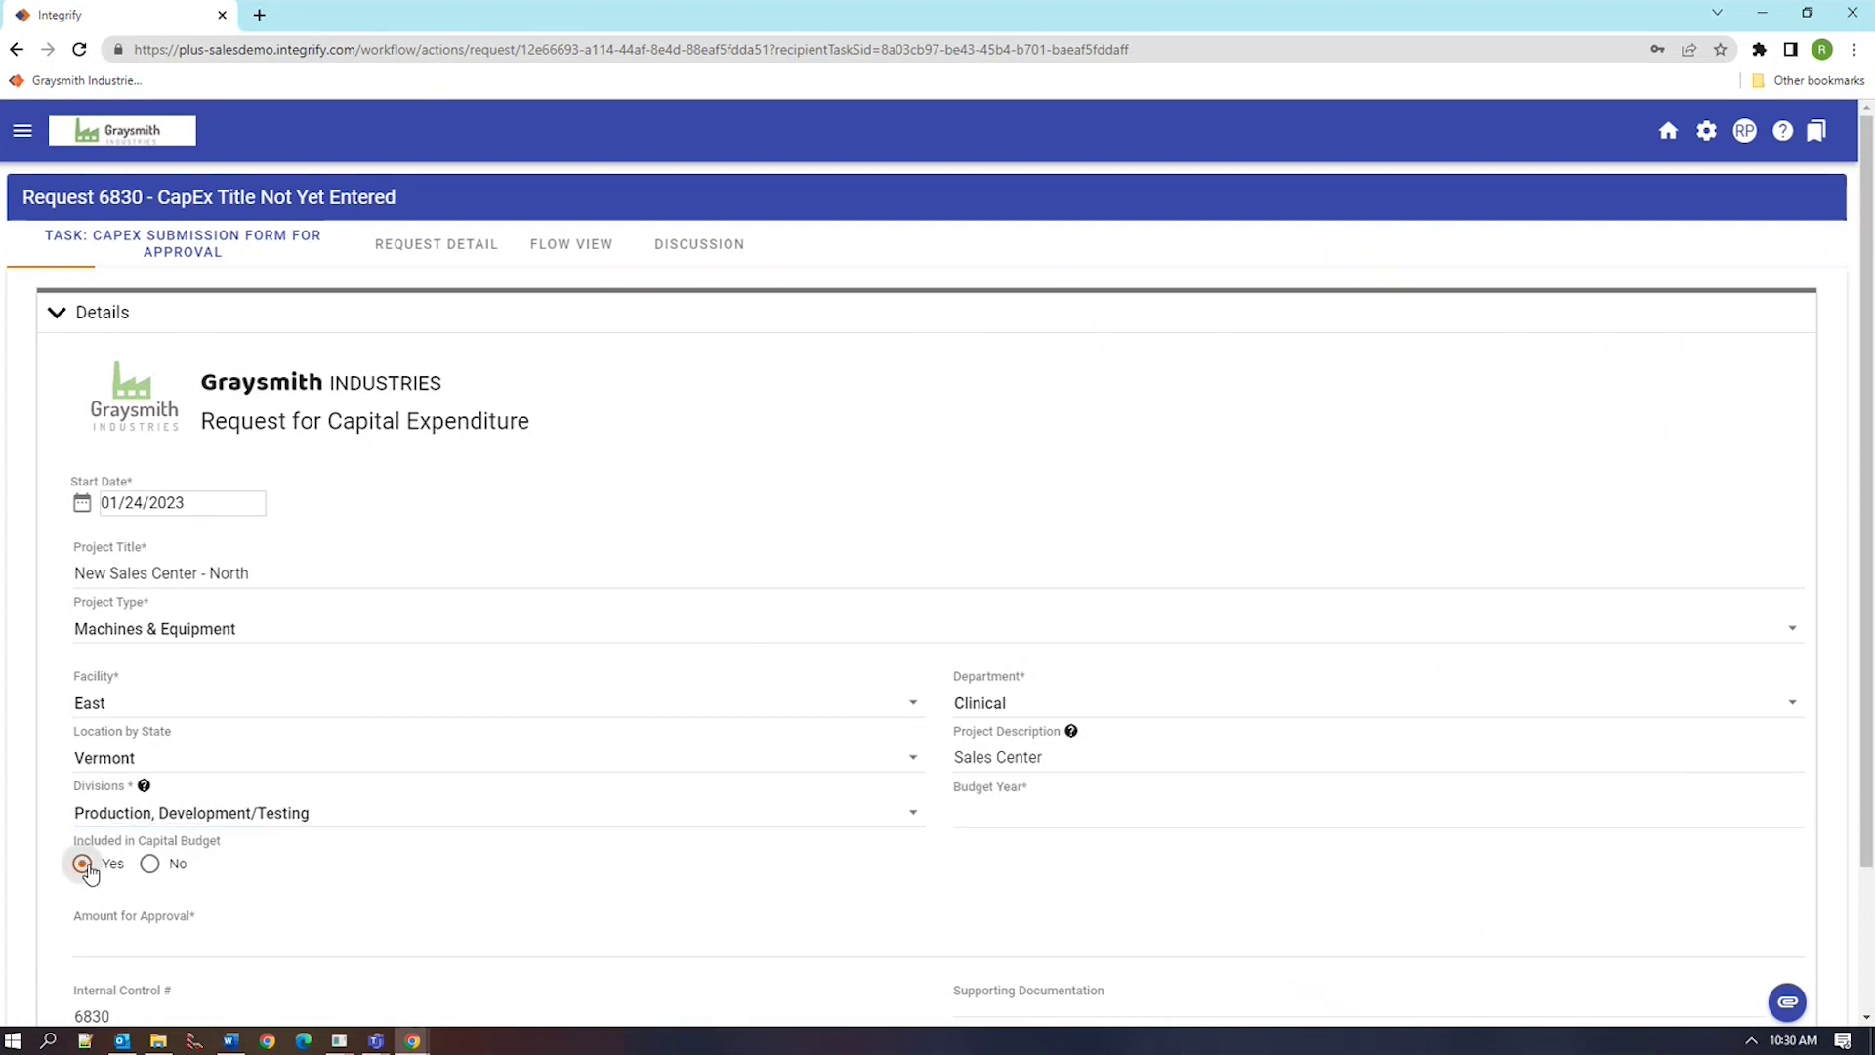
{"action": "left_click", "coordinate": [150, 866]}
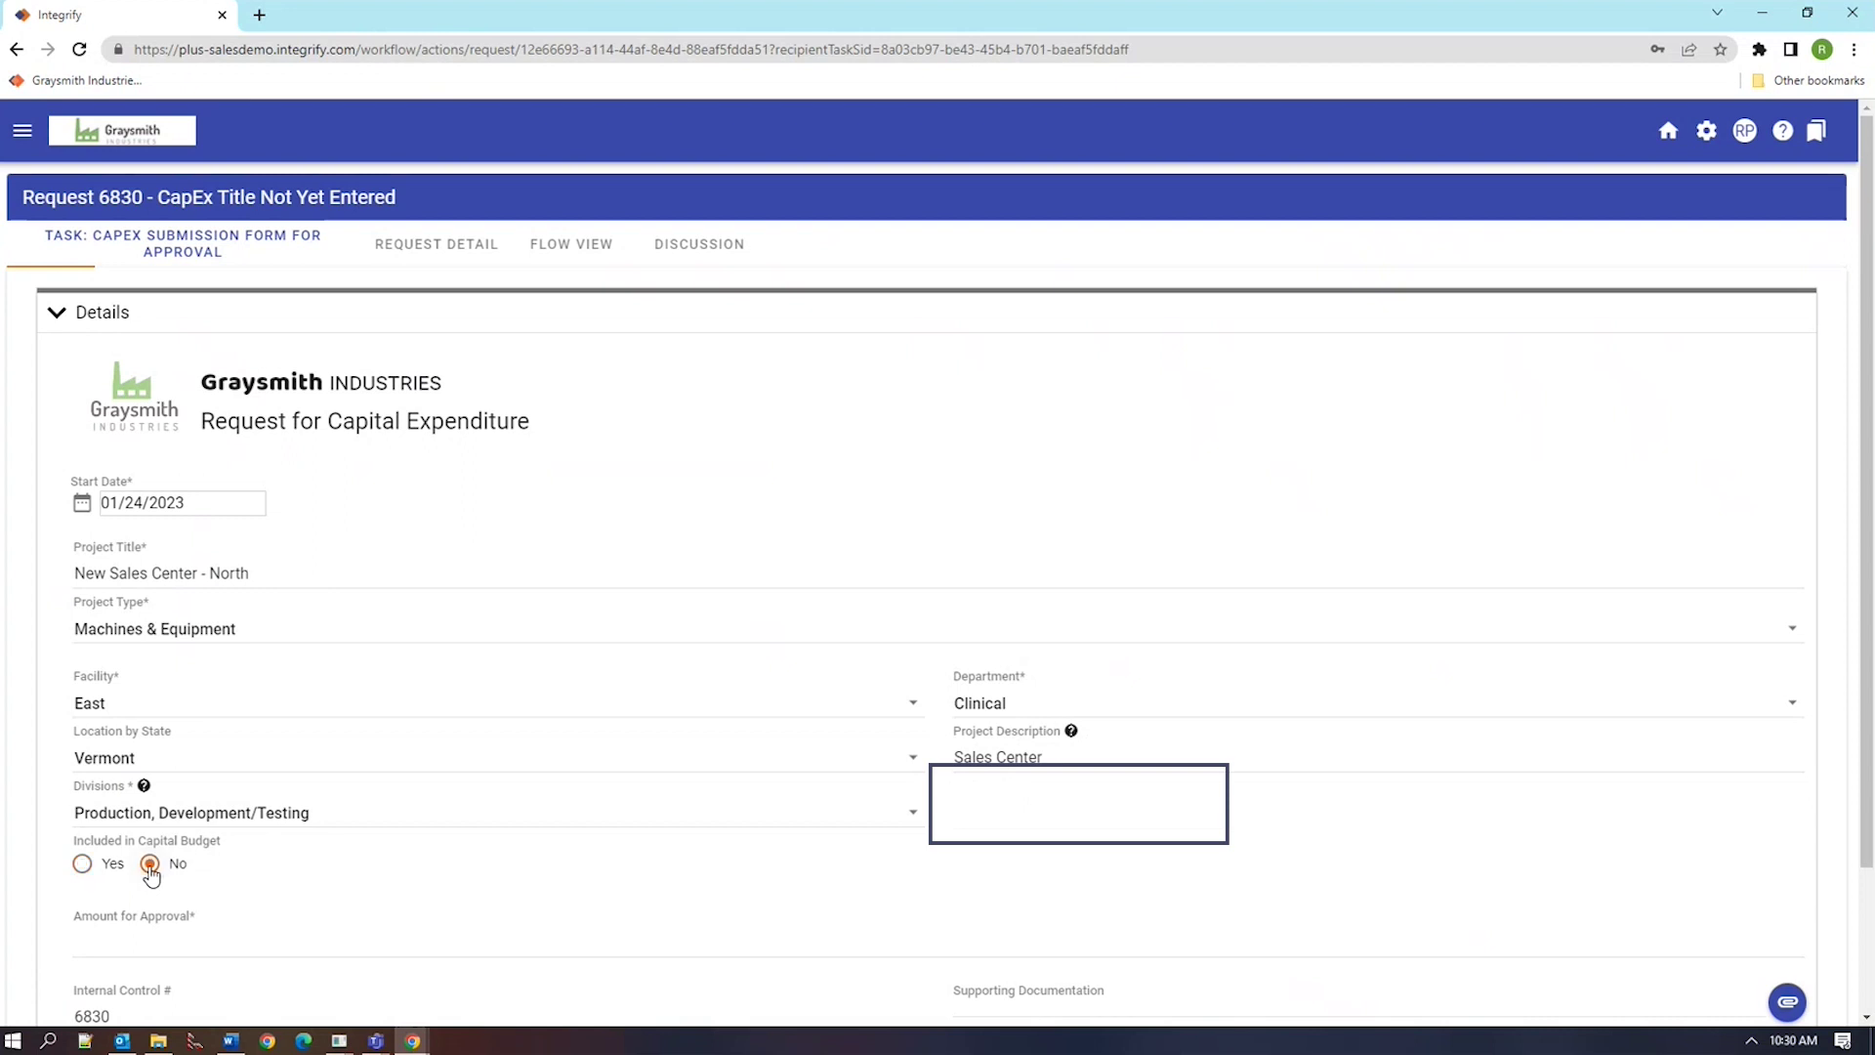
{"action": "left_click", "coordinate": [81, 866]}
{"action": "left_click", "coordinate": [1045, 821]}
{"action": "type", "text": "2024"}
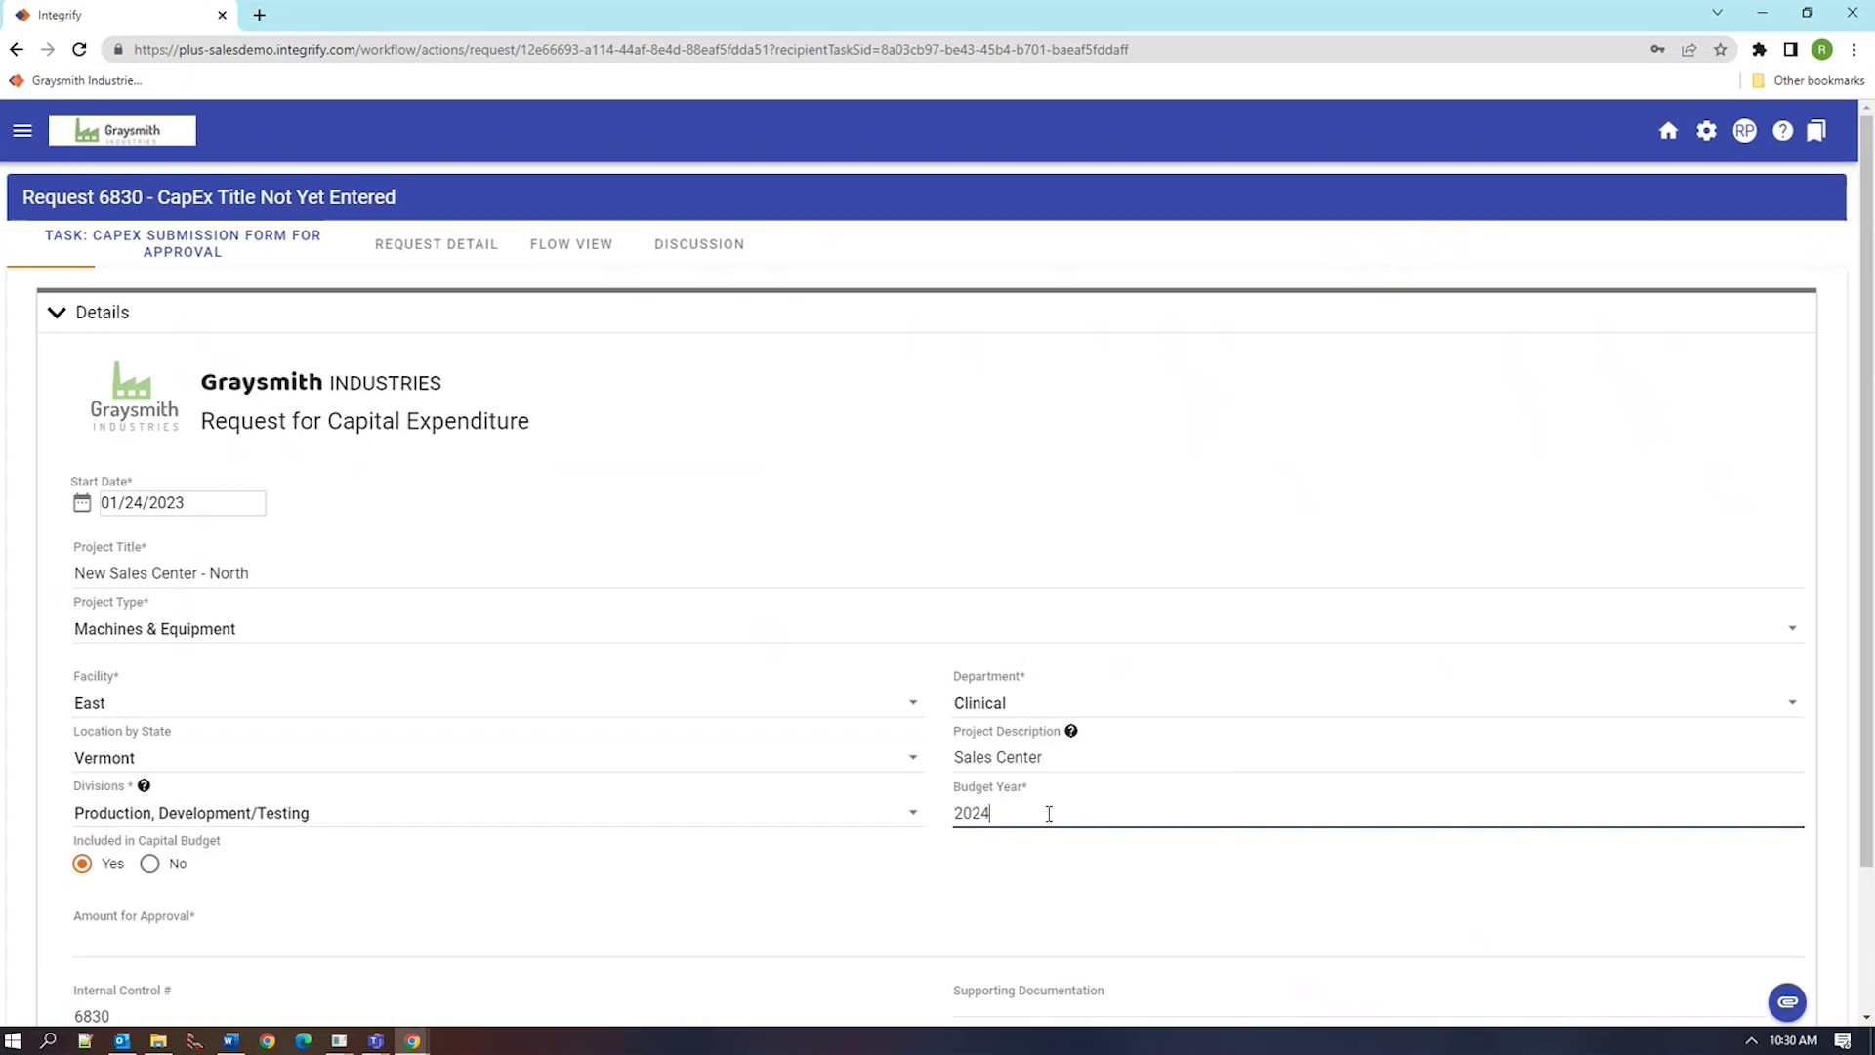
Change the facility to West and the location state to New Mexico
{"action": "left_click", "coordinate": [150, 716]}
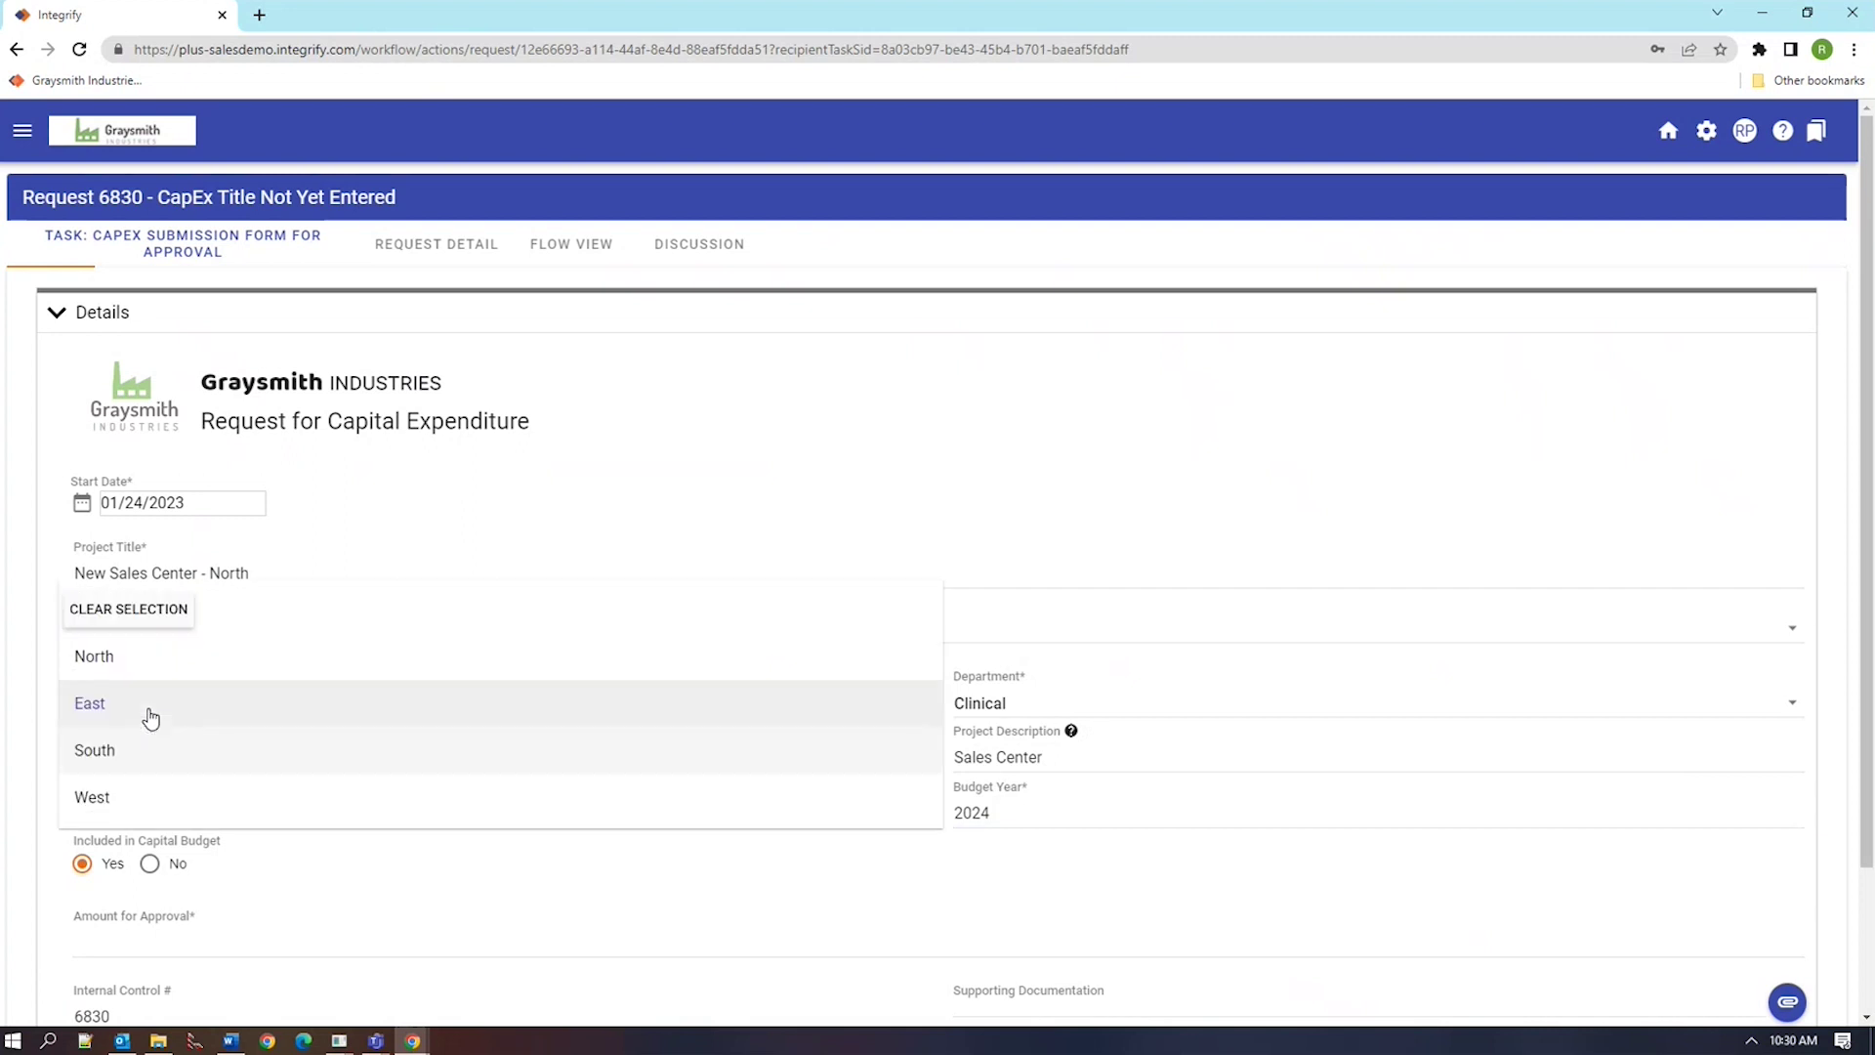
{"action": "left_click", "coordinate": [166, 765]}
{"action": "left_click", "coordinate": [166, 761]}
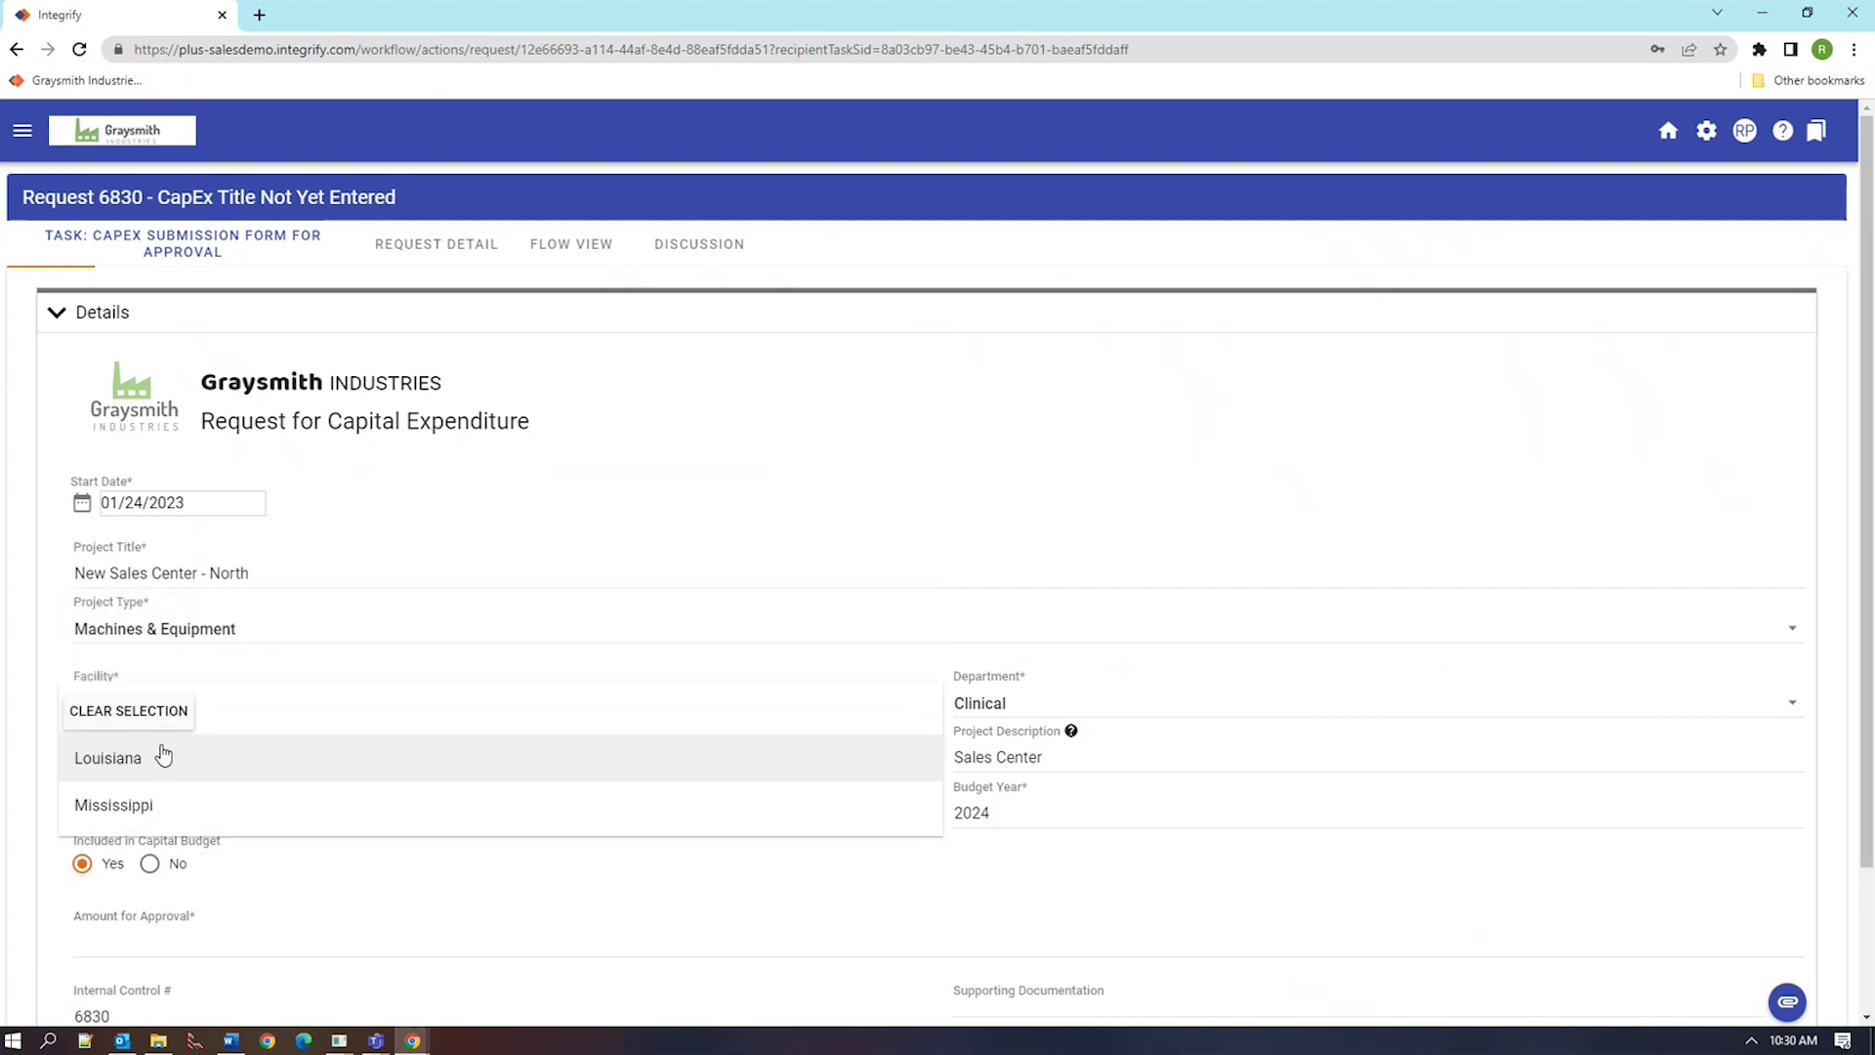
{"action": "left_click", "coordinate": [159, 805]}
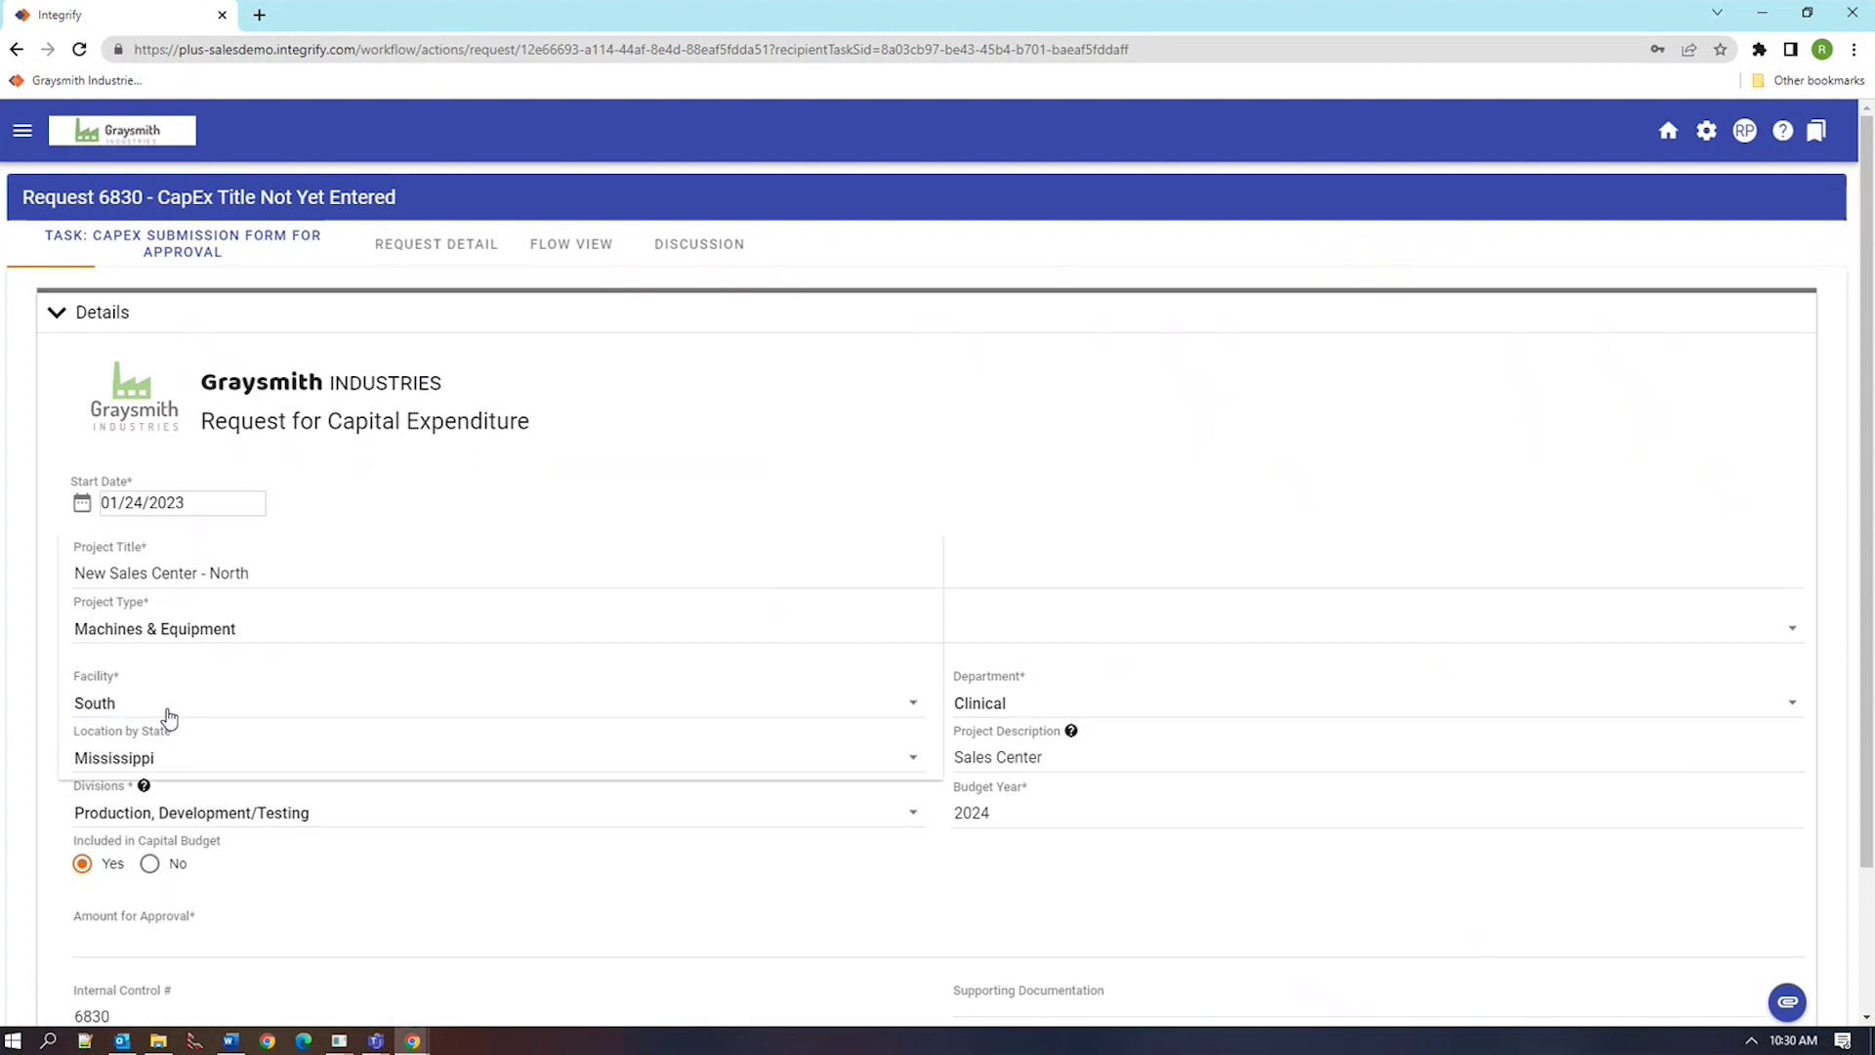
{"action": "left_click", "coordinate": [168, 718]}
{"action": "left_click", "coordinate": [138, 753]}
Enter $200,000.00 as the Amount for Approval
{"action": "scroll", "coordinate": [301, 689], "scroll_direction": "down", "scroll_amount": 2}
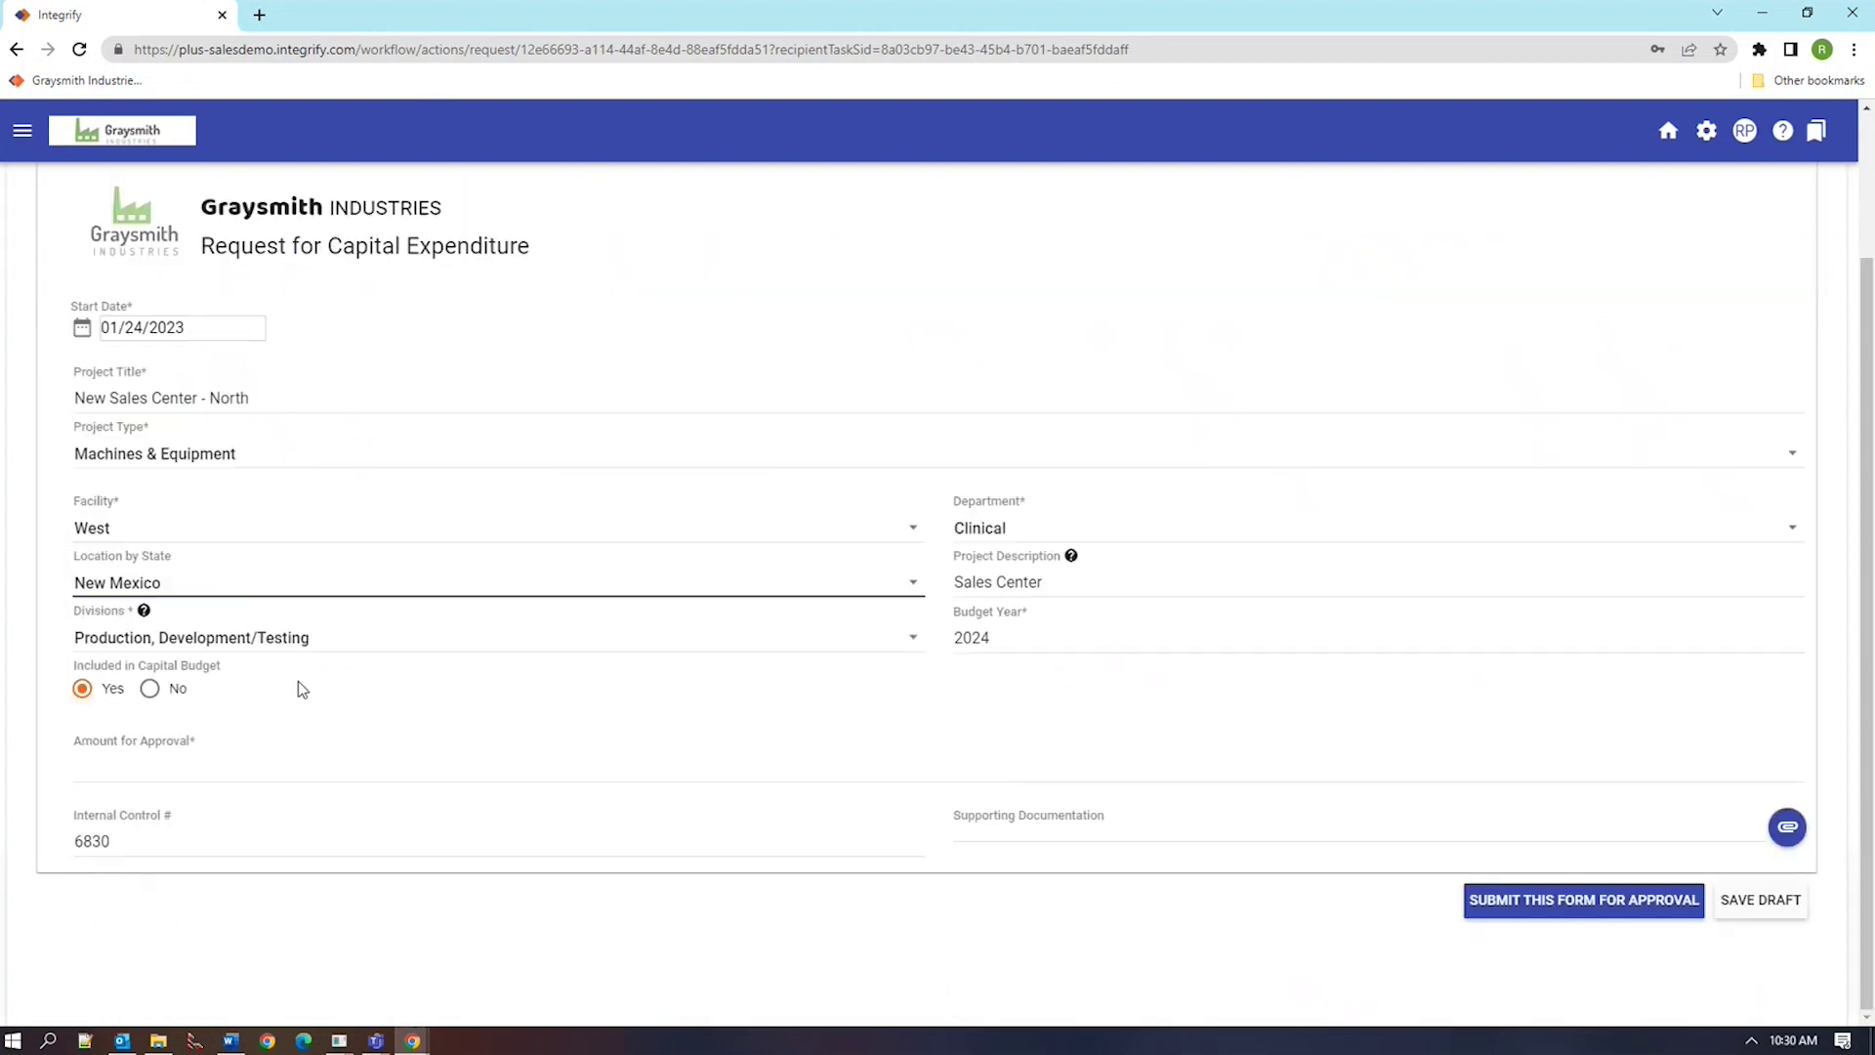
{"action": "left_click", "coordinate": [247, 772]}
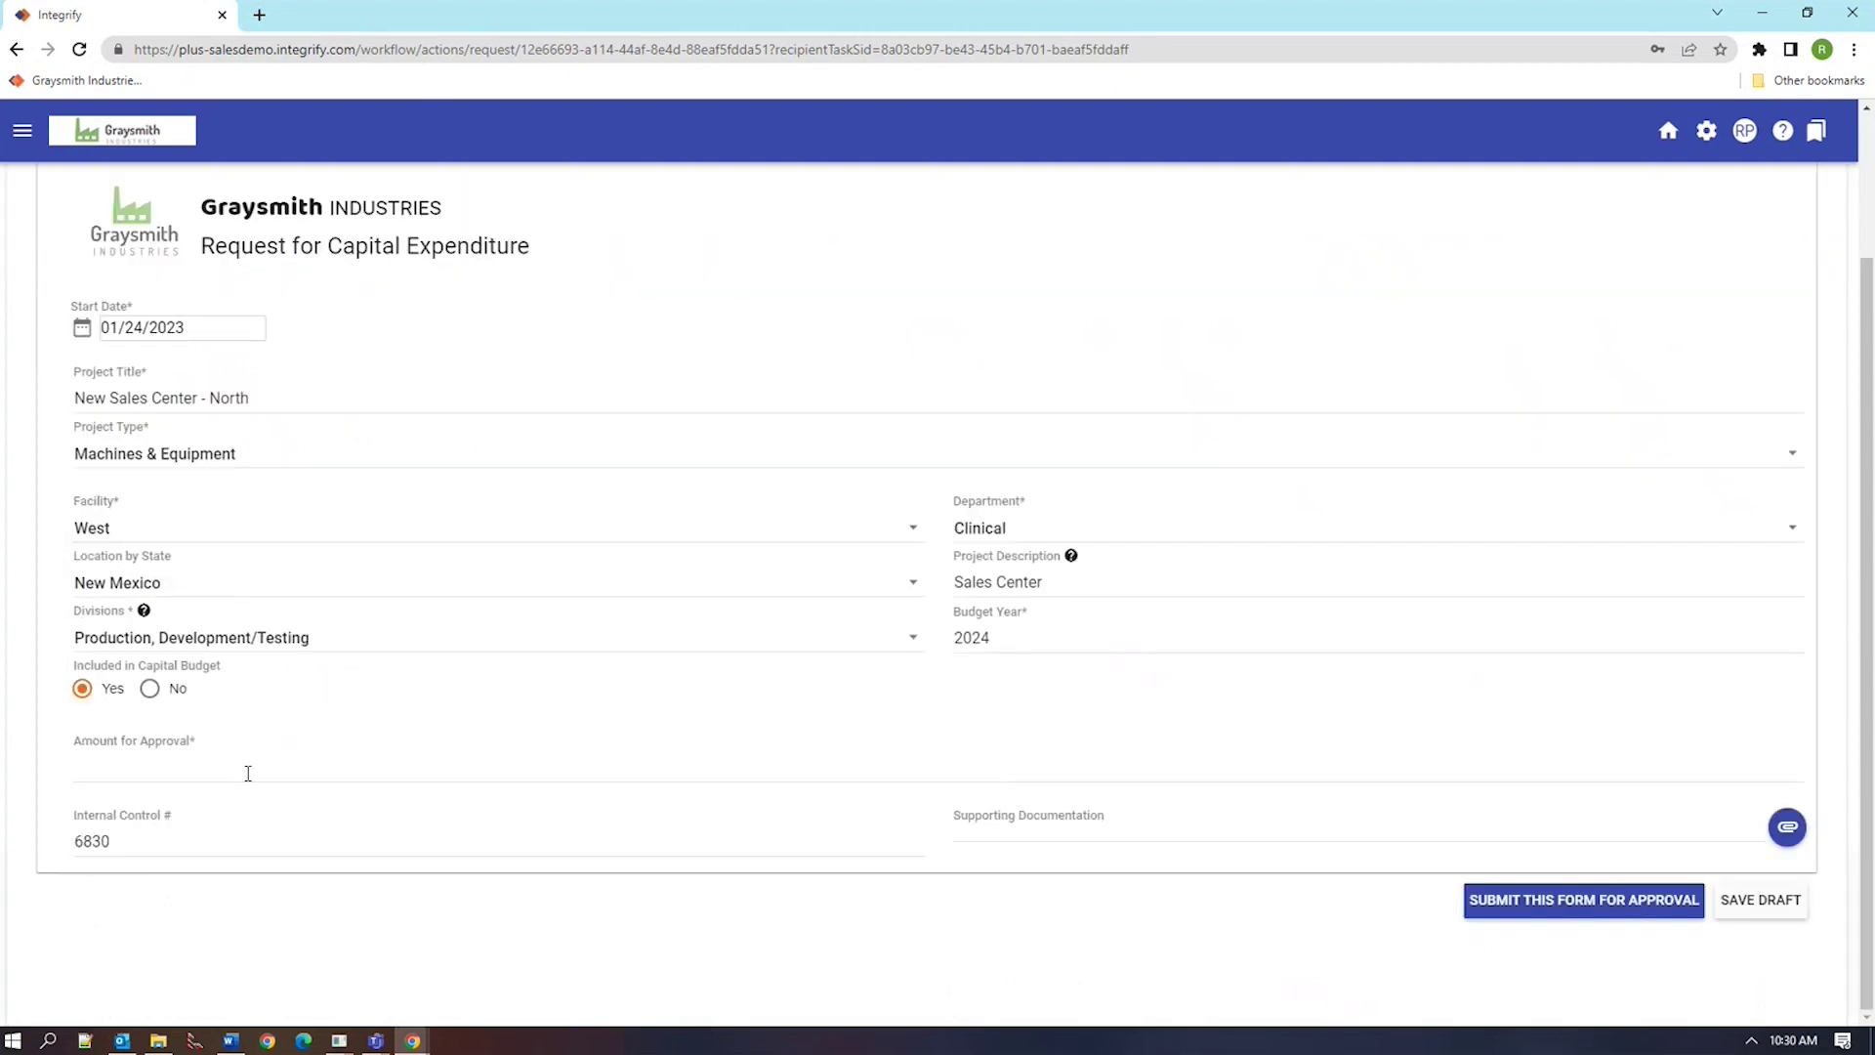
{"action": "type", "text": "2000"}
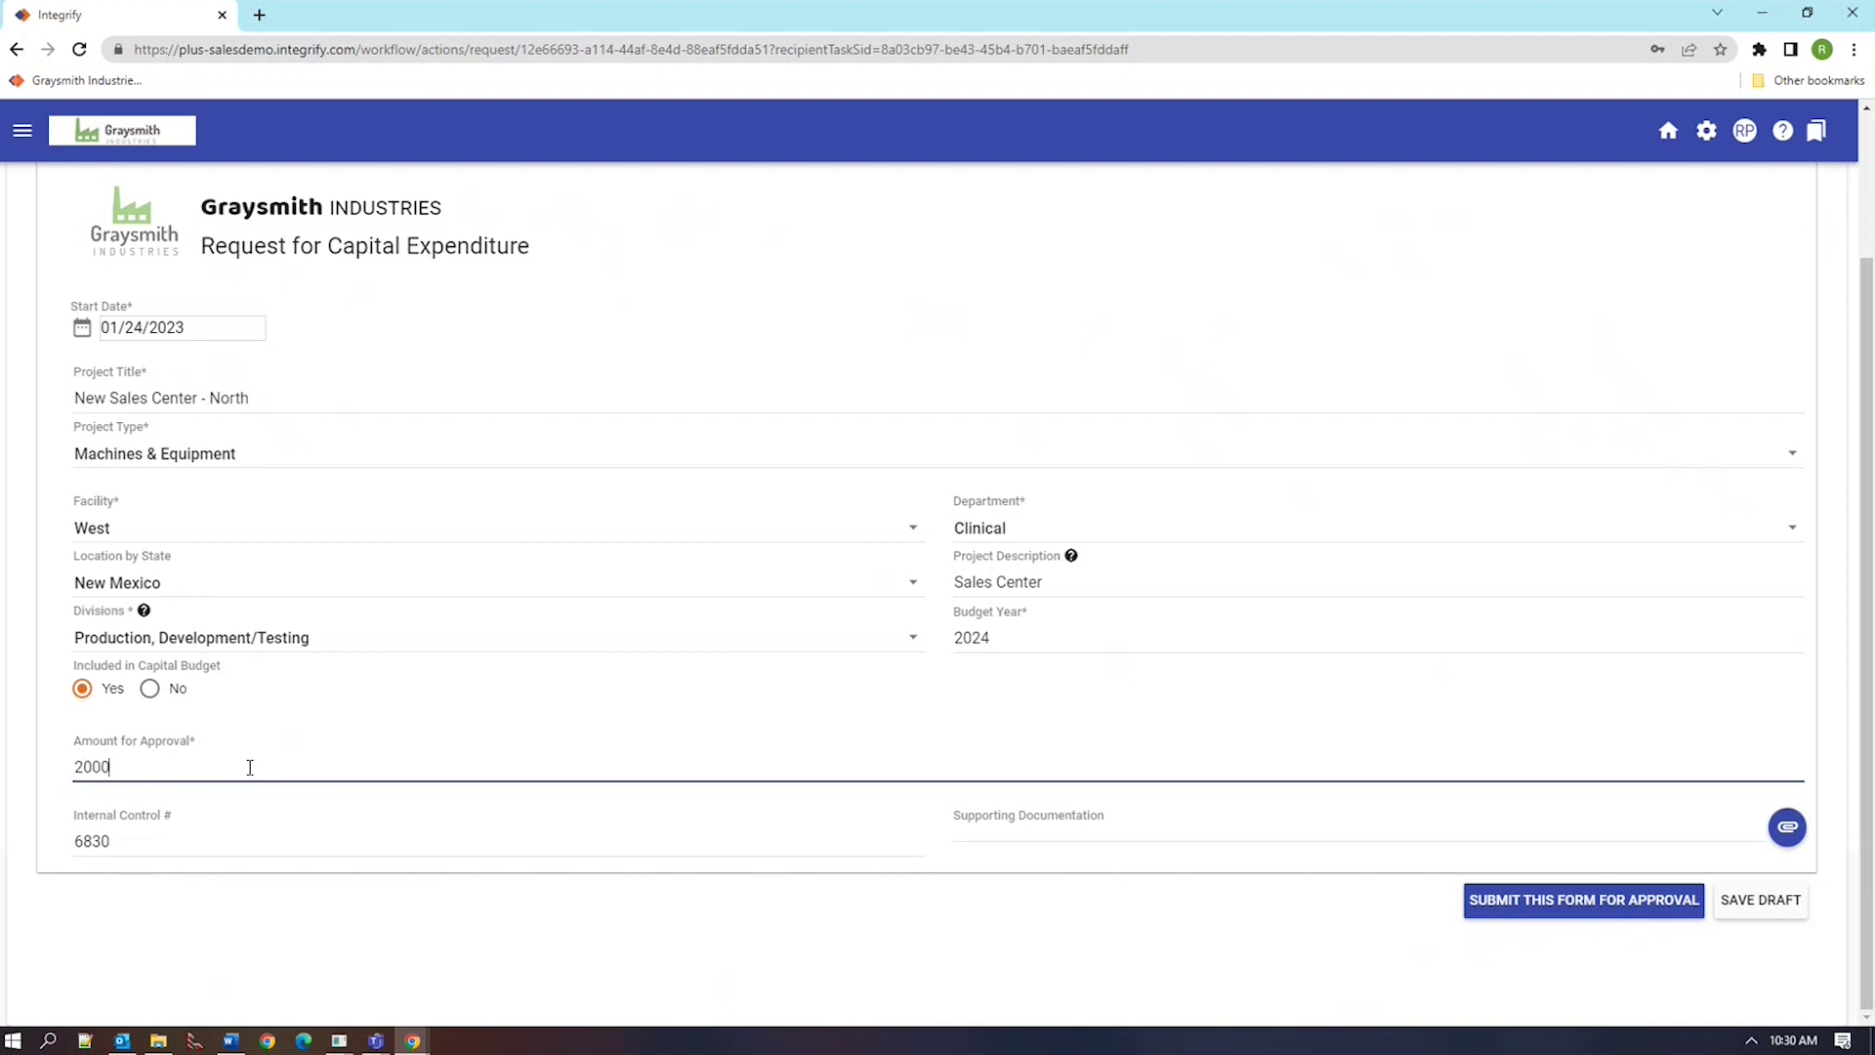
{"action": "key", "text": "BackSpace"}
{"action": "type", "text": "000"}
{"action": "key", "text": "Tab"}
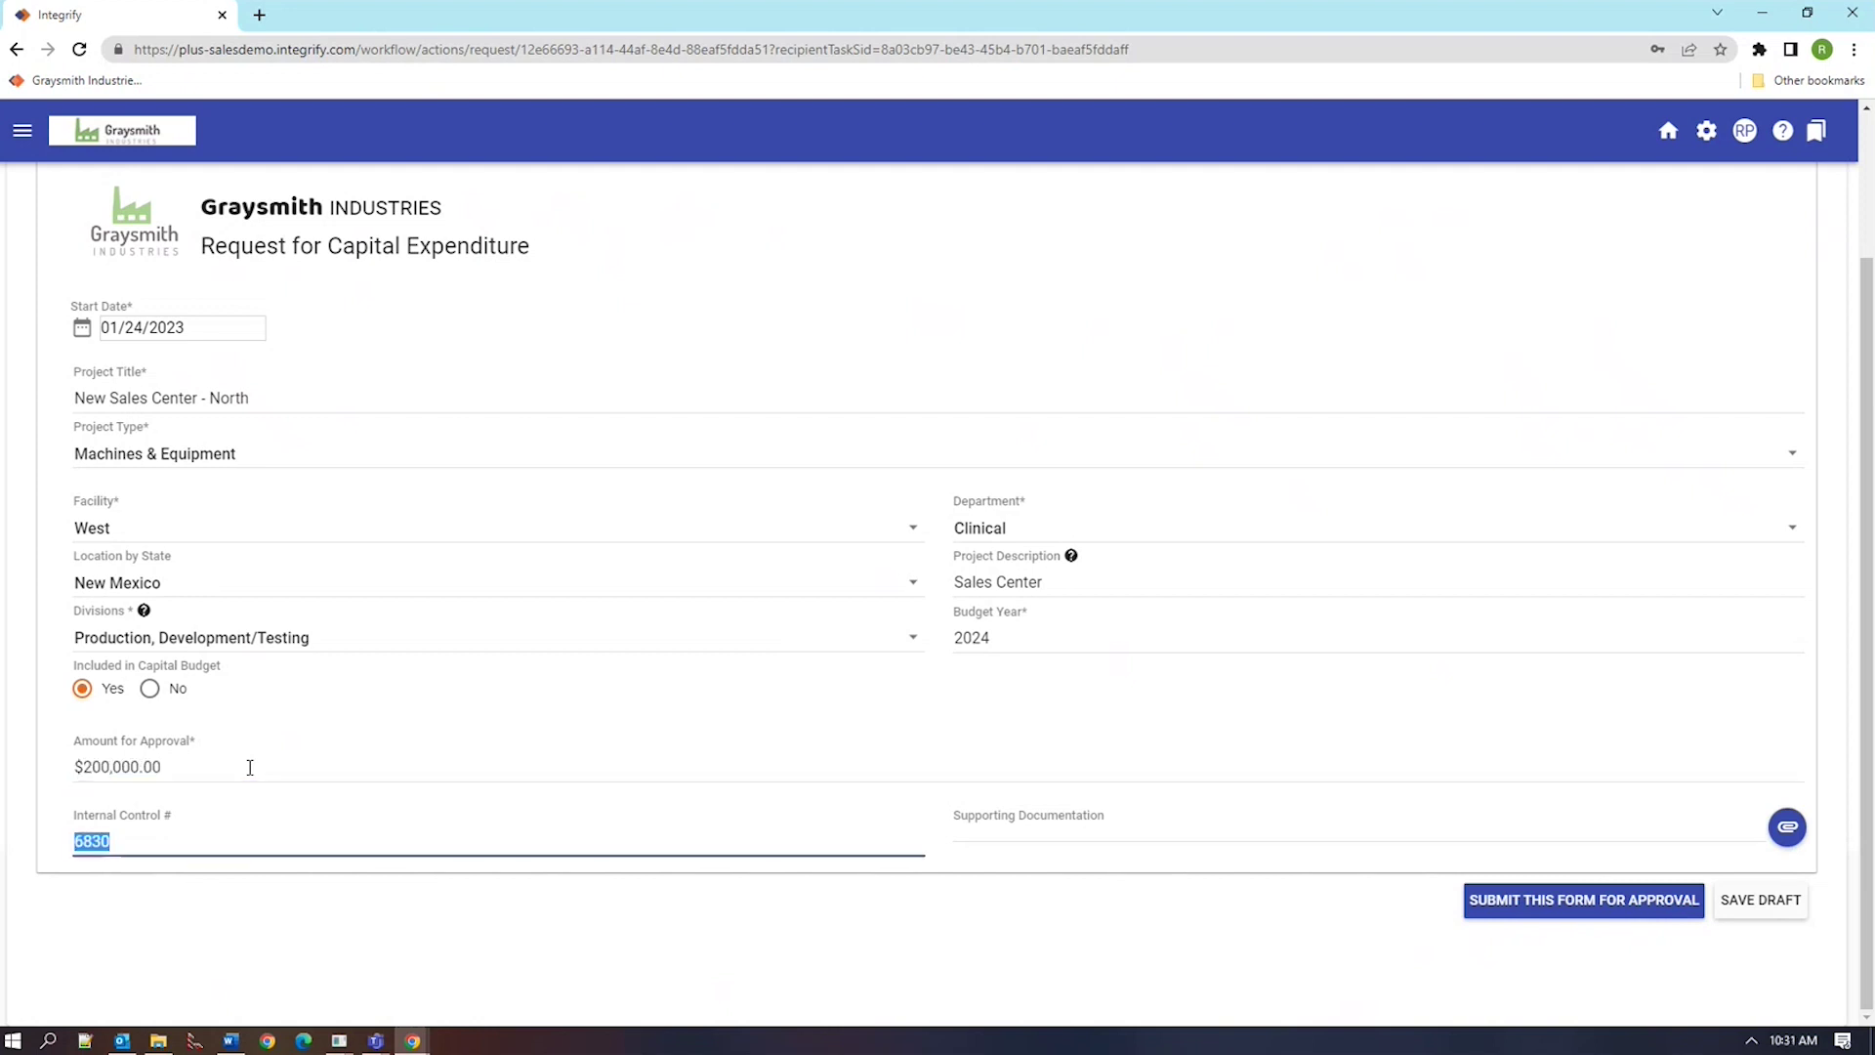
Attach Supporting Doc.docx and policy document.pdf, then submit the form for approval
{"action": "left_click", "coordinate": [1786, 828]}
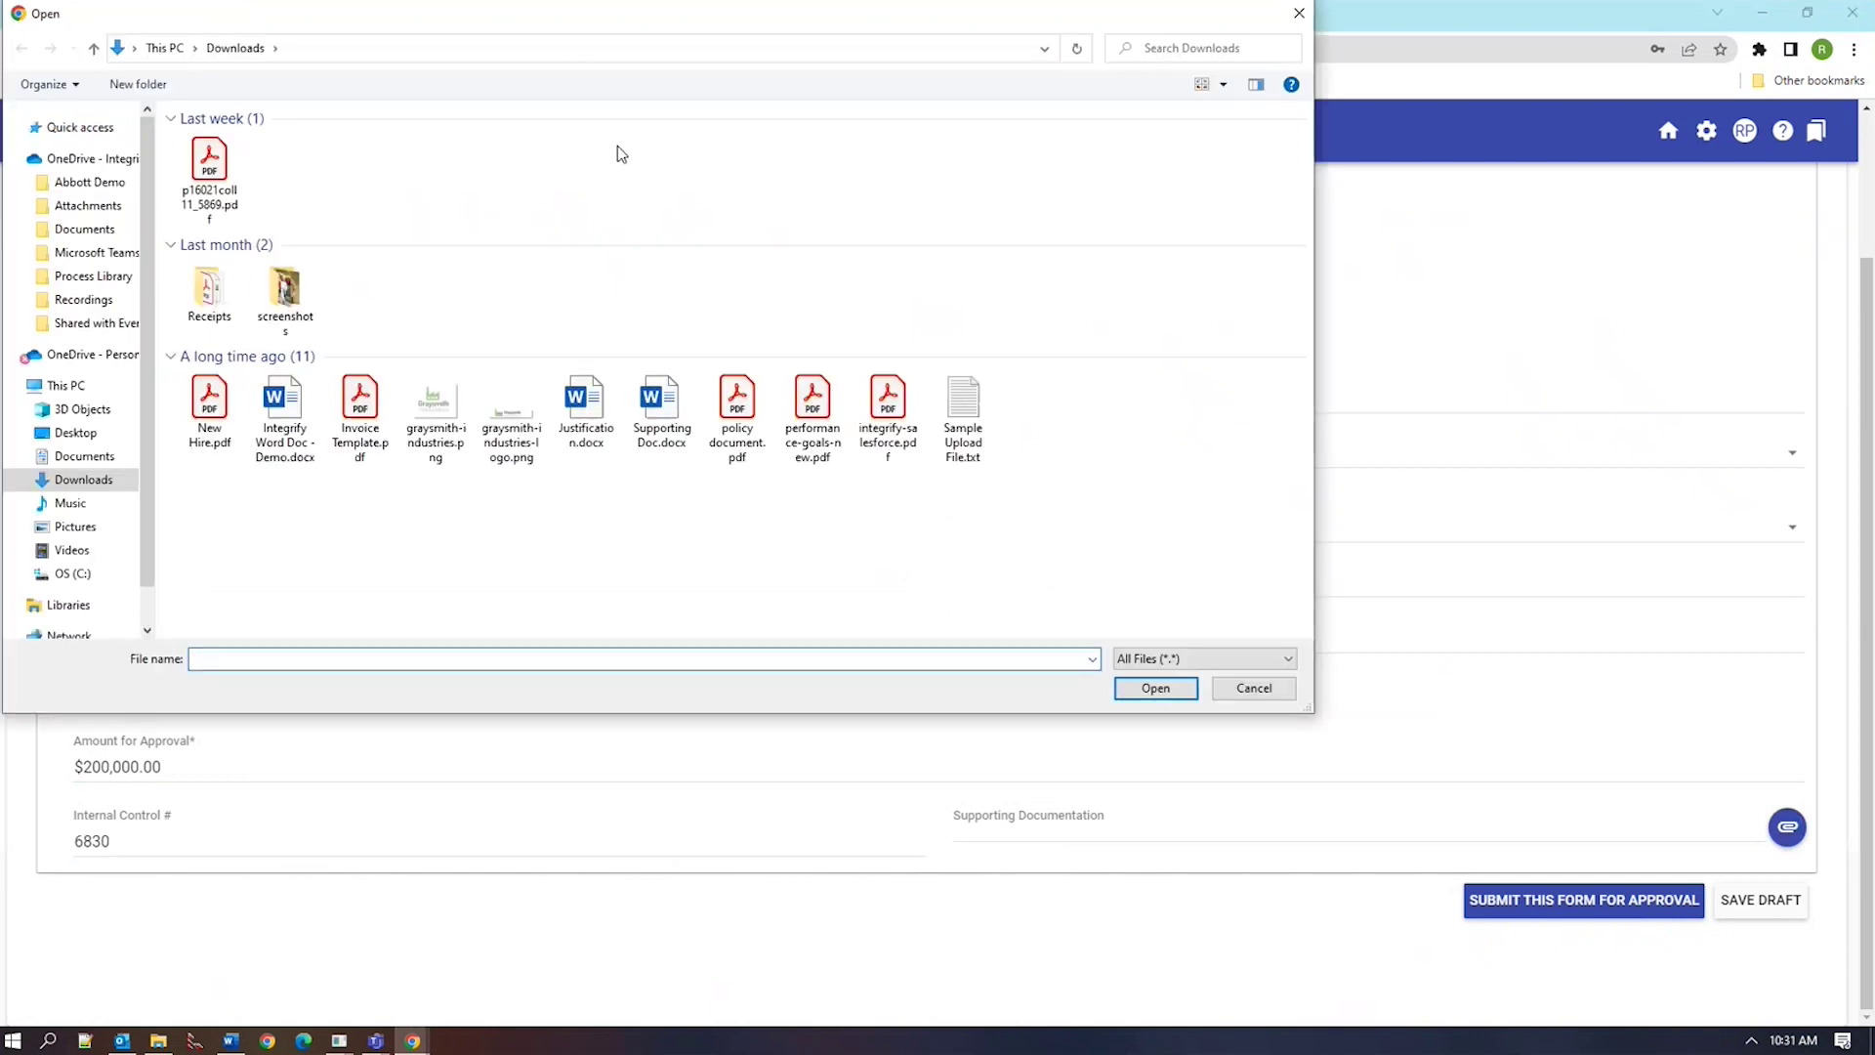
{"action": "left_click", "coordinate": [660, 408]}
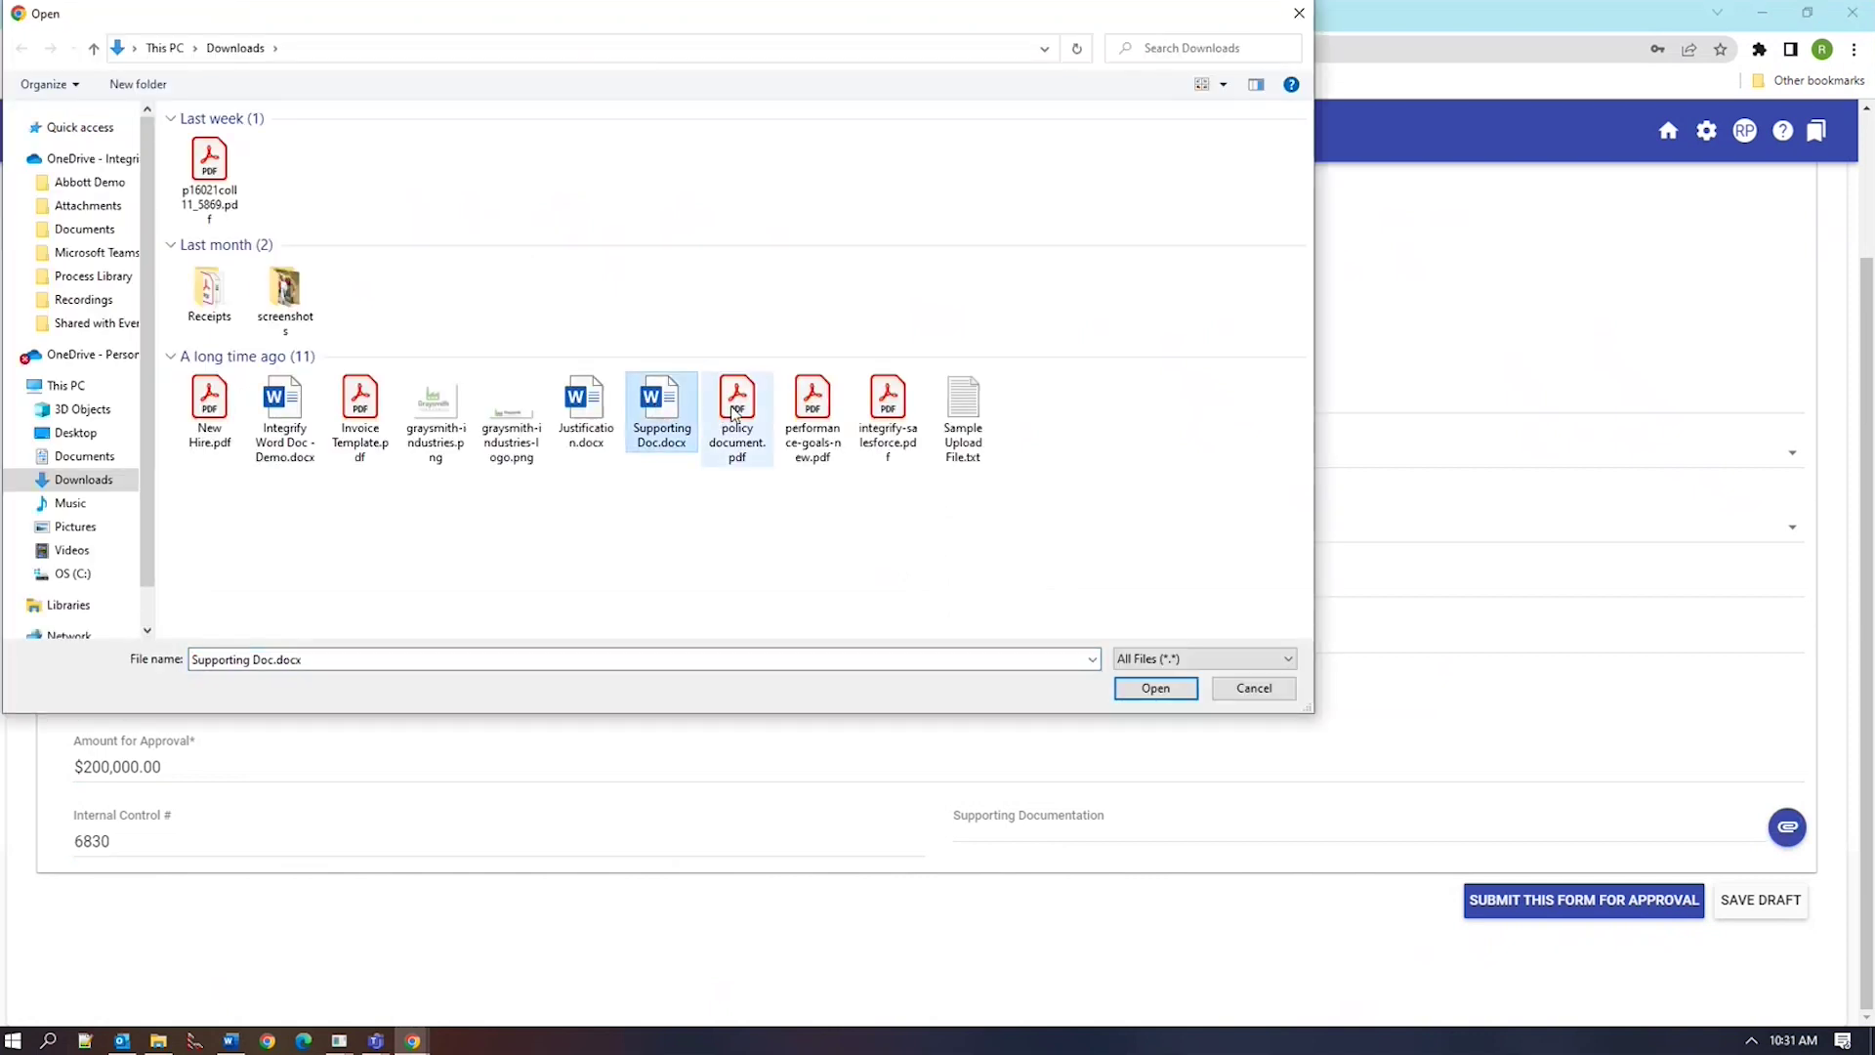
{"action": "left_click", "coordinate": [734, 411], "text": "ctrl"}
{"action": "left_click", "coordinate": [1143, 689]}
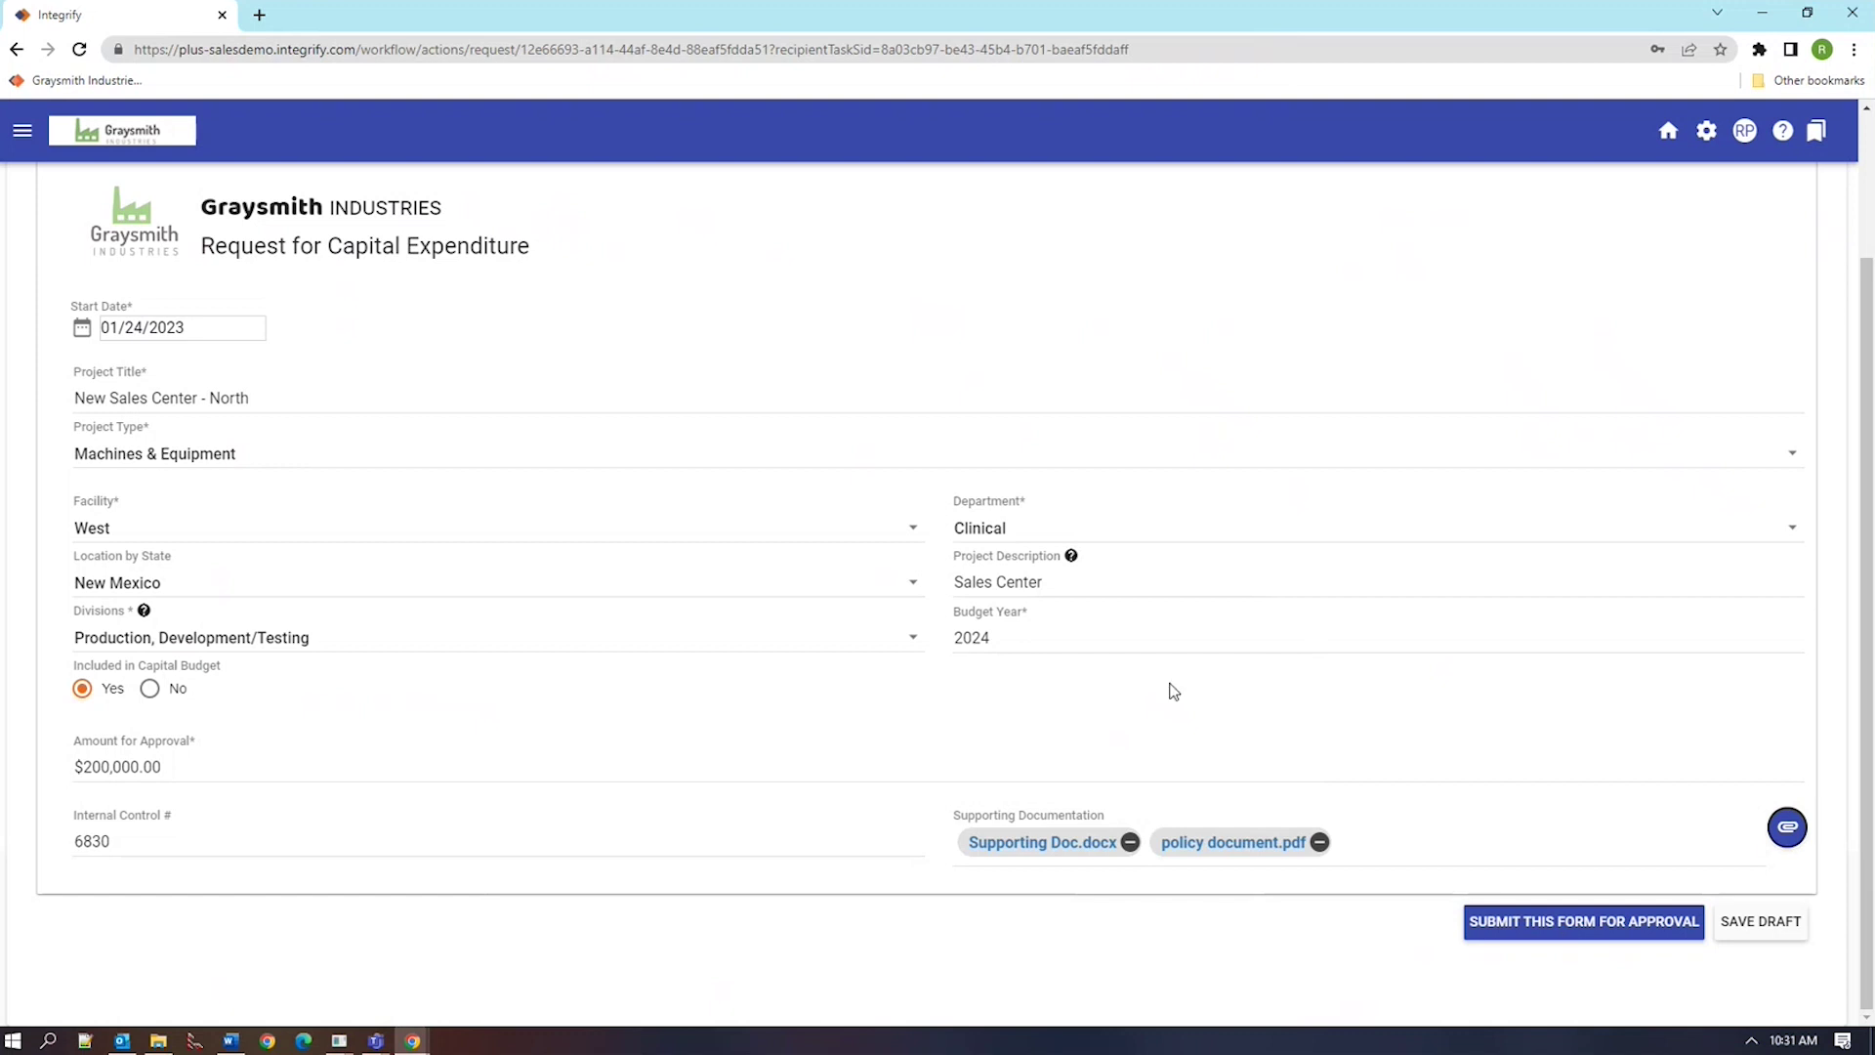
{"action": "left_click", "coordinate": [1577, 928]}
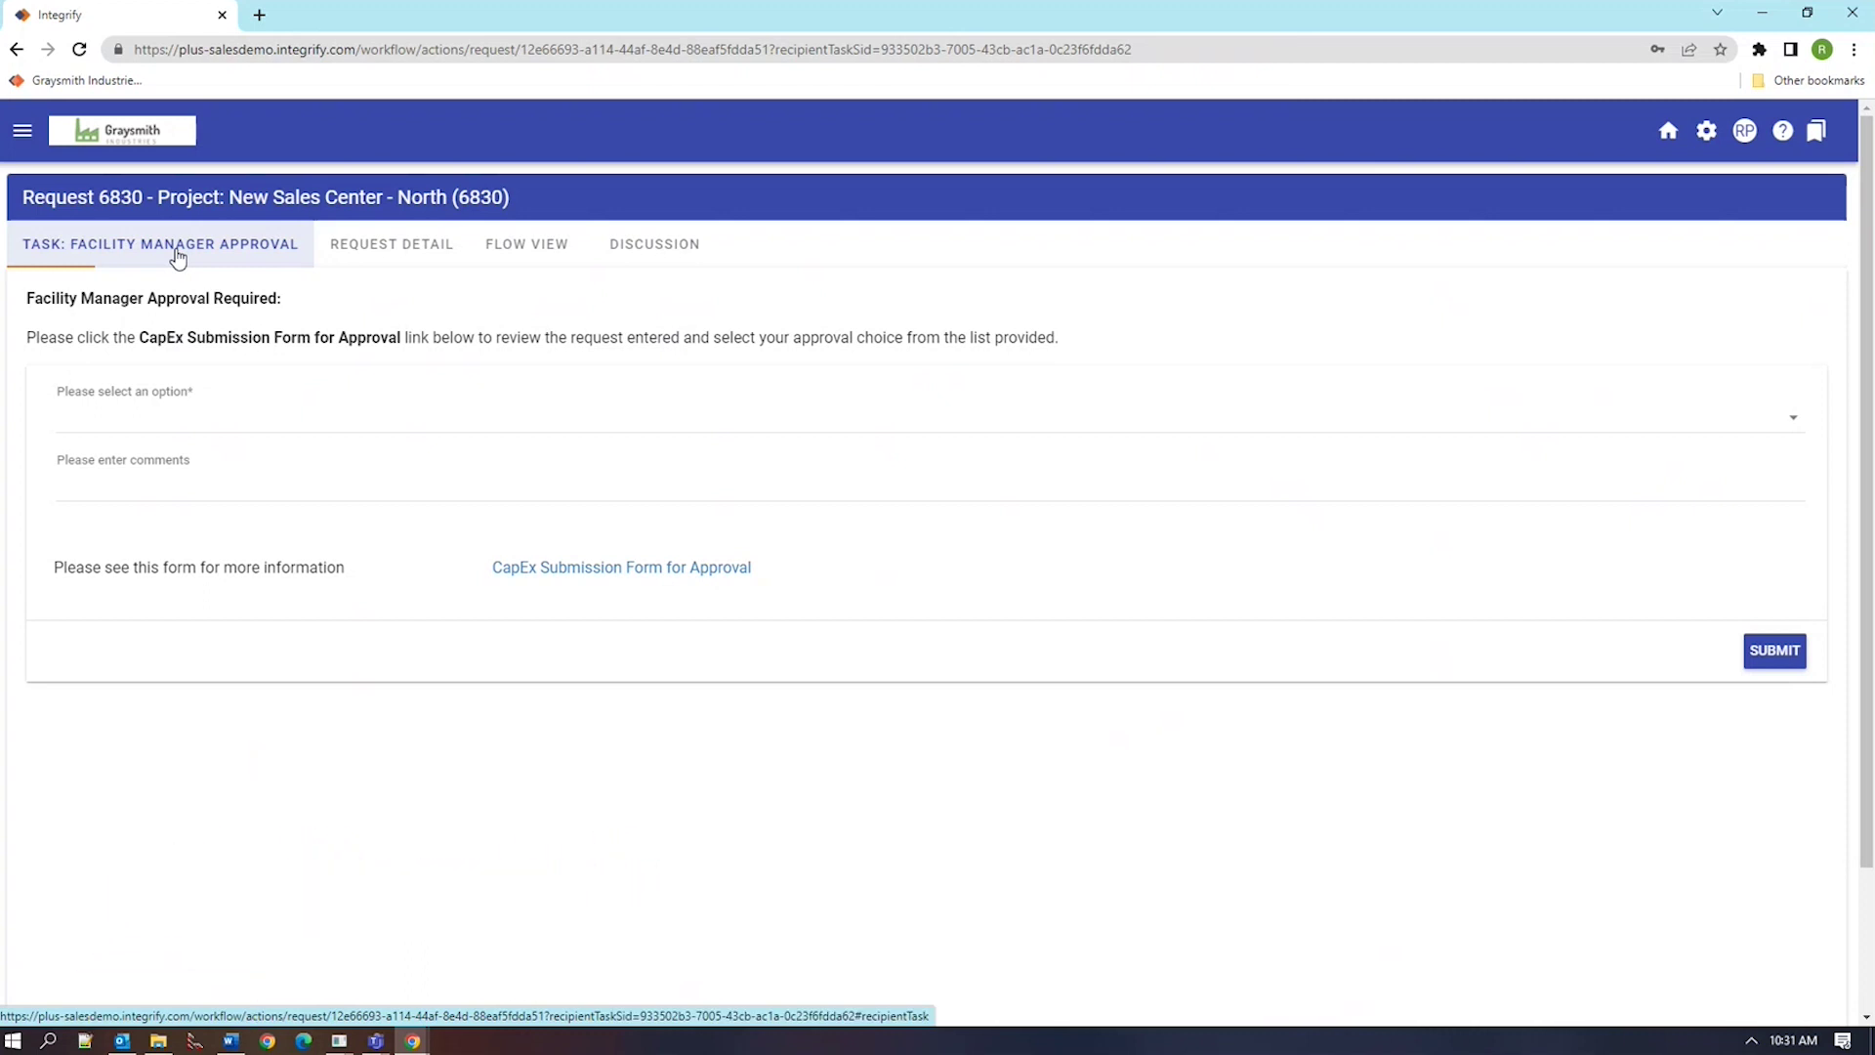
{"action": "left_click", "coordinate": [721, 568]}
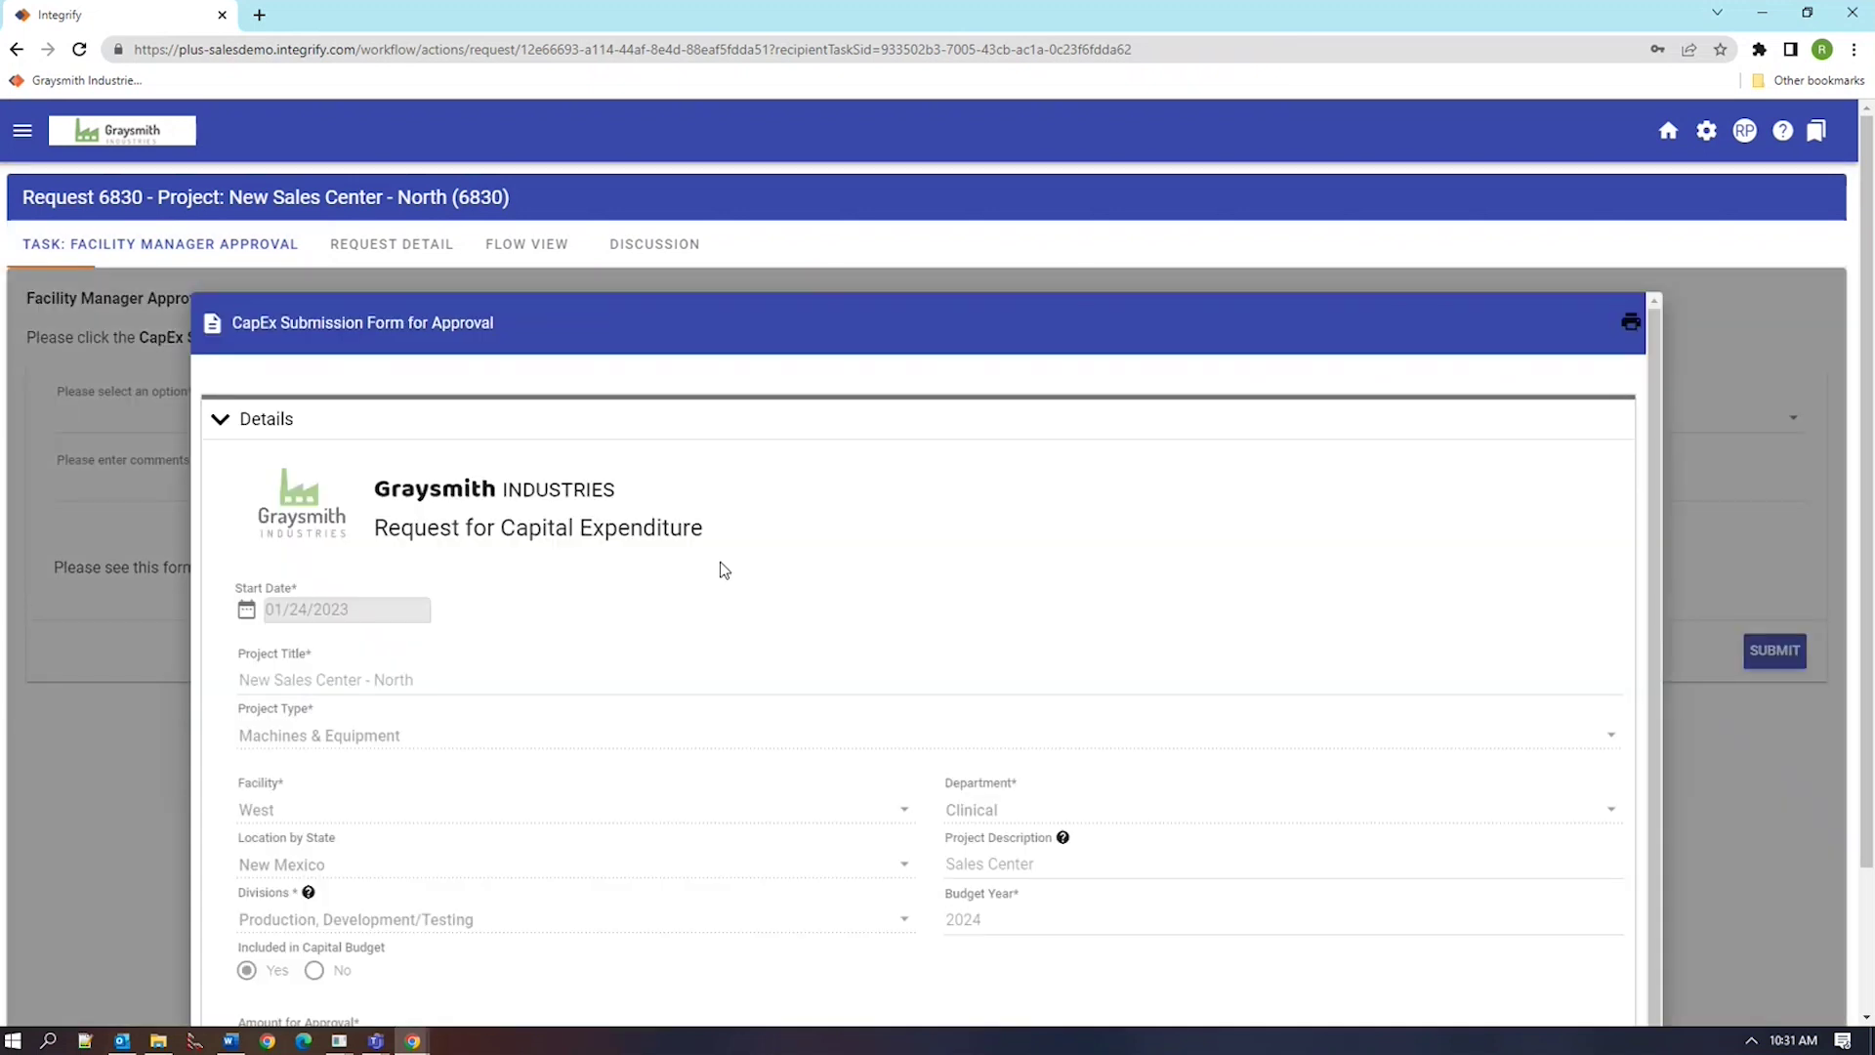
{"action": "scroll", "coordinate": [723, 566], "scroll_direction": "down", "scroll_amount": 1}
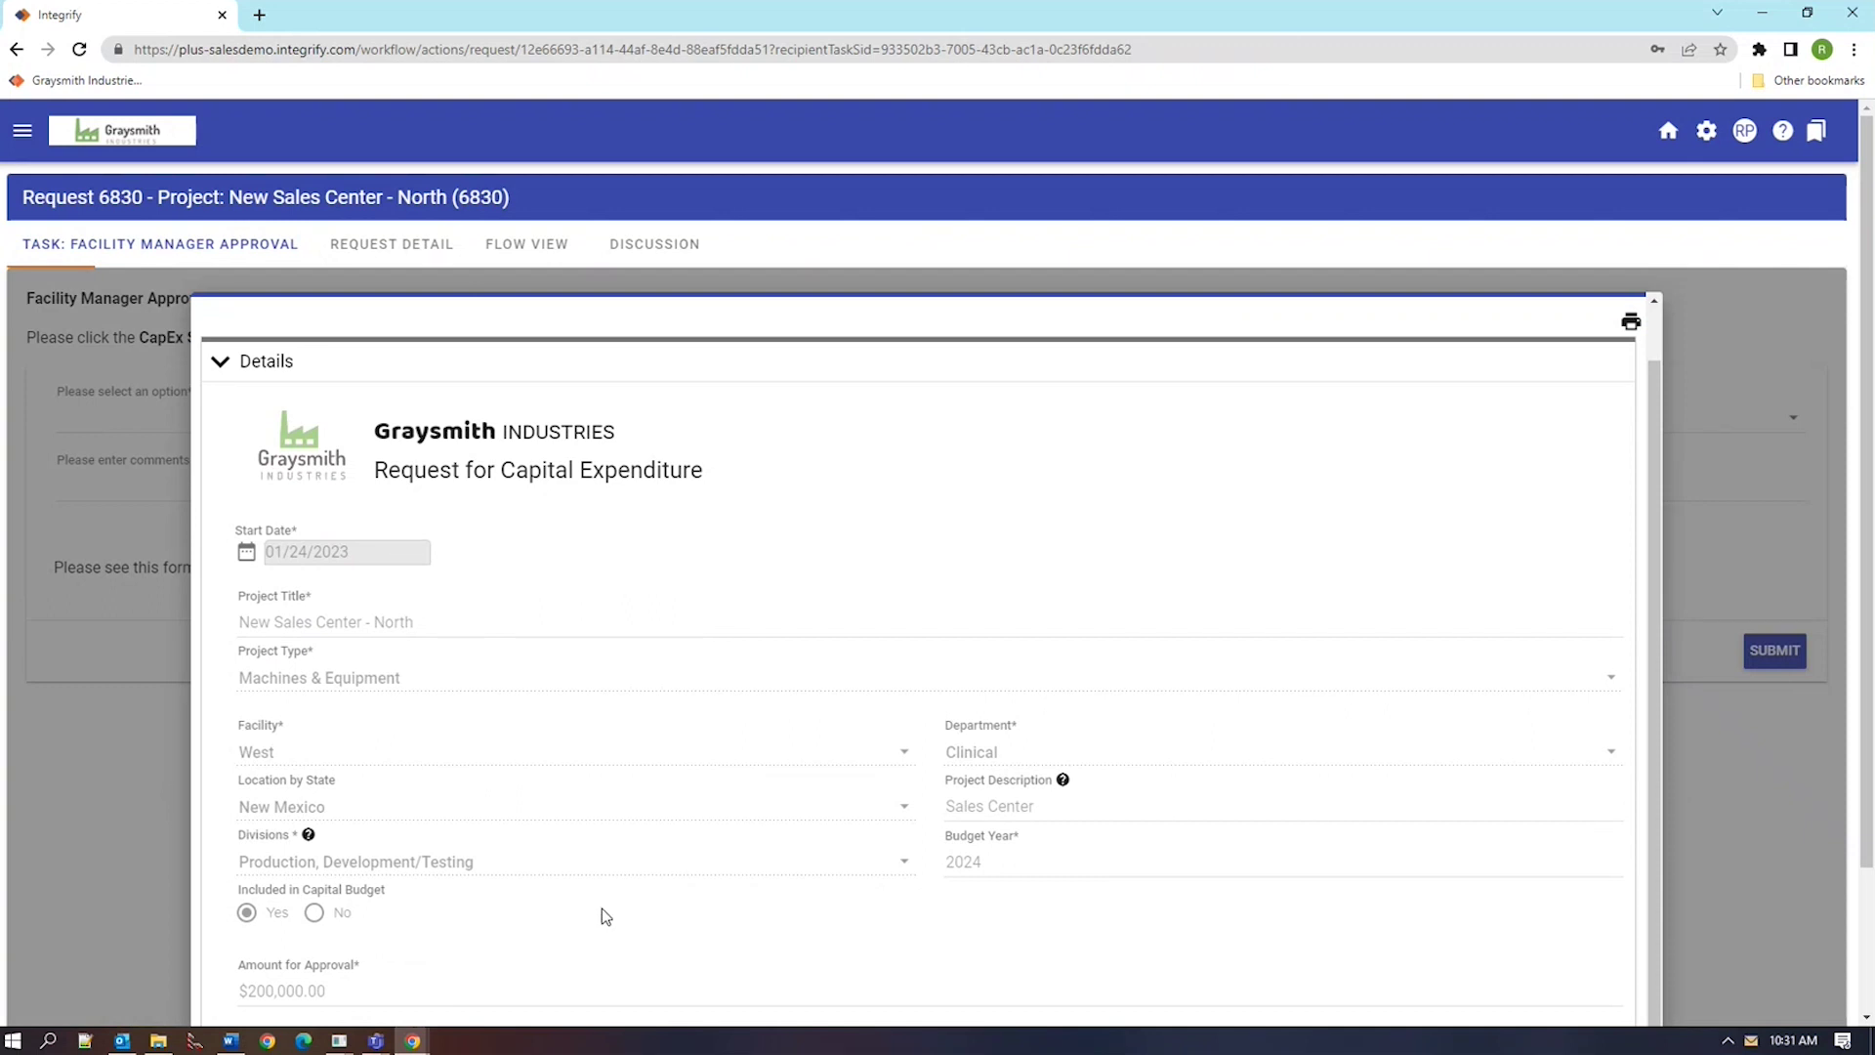
{"action": "scroll", "coordinate": [602, 908], "scroll_direction": "down", "scroll_amount": 2}
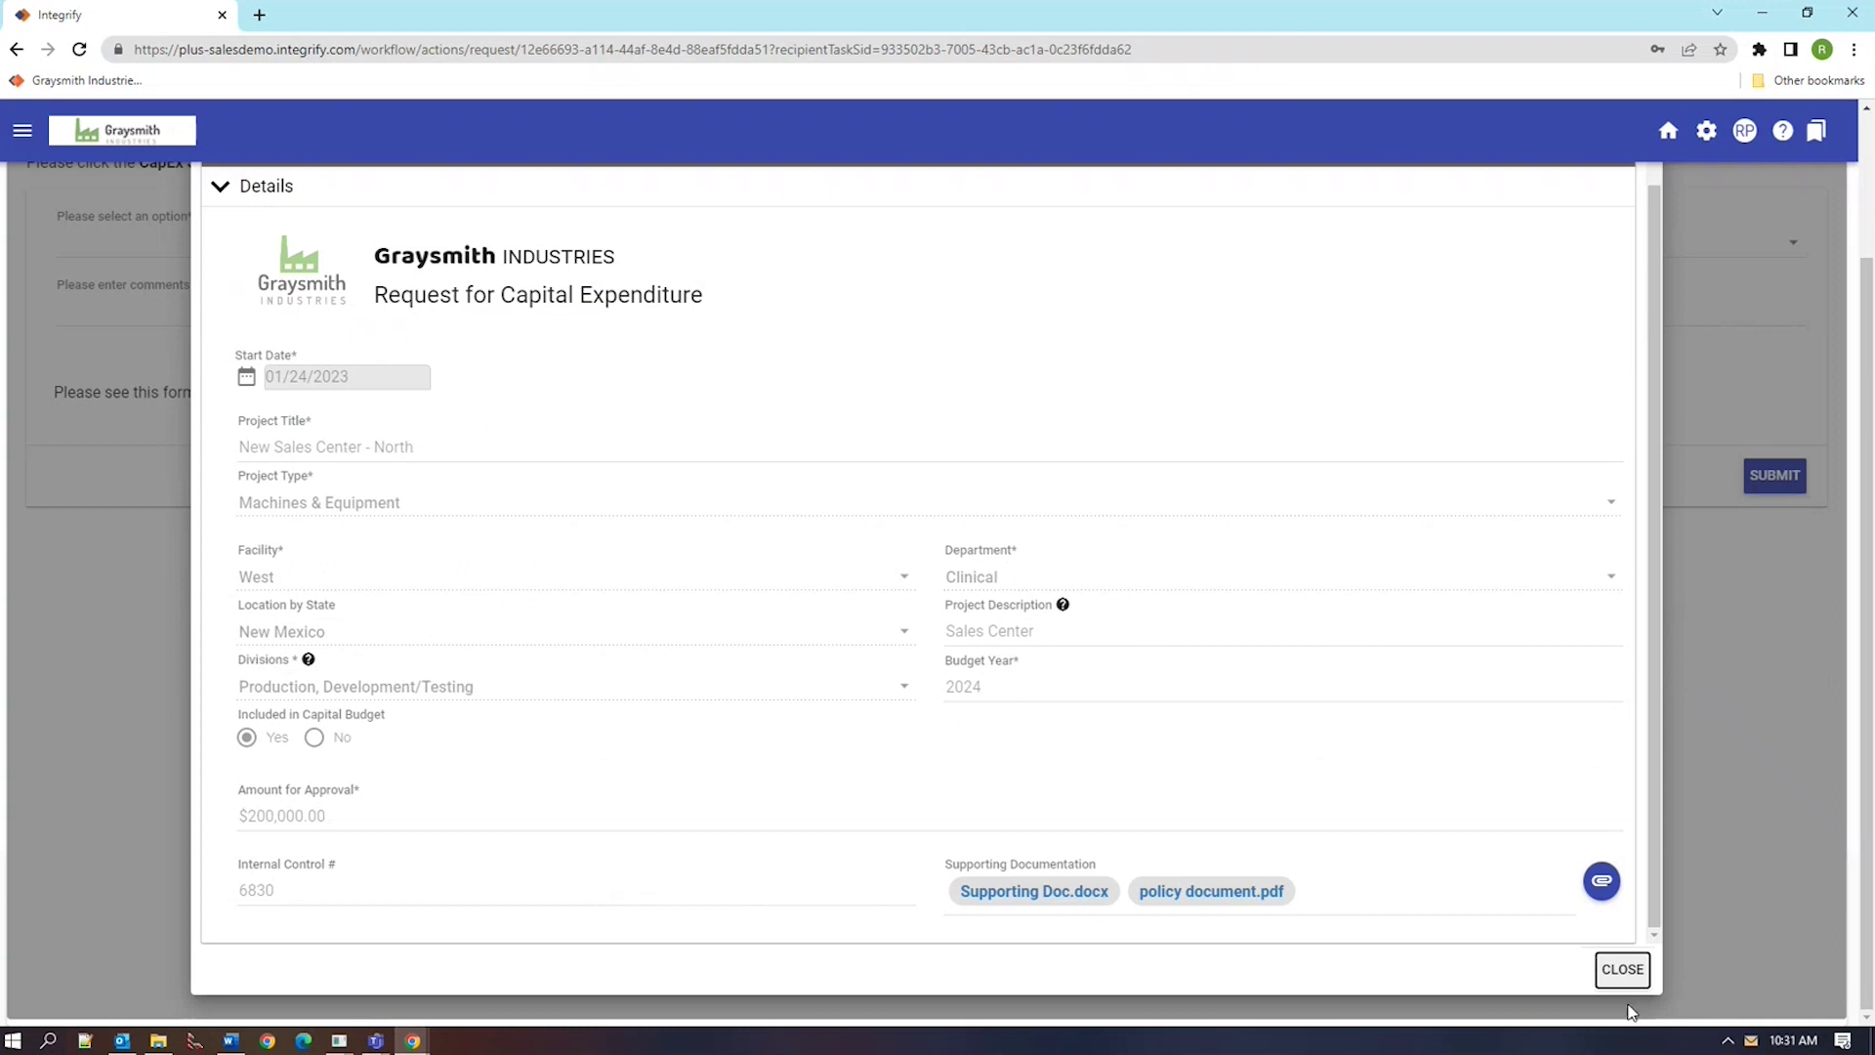
{"action": "left_click", "coordinate": [1623, 969]}
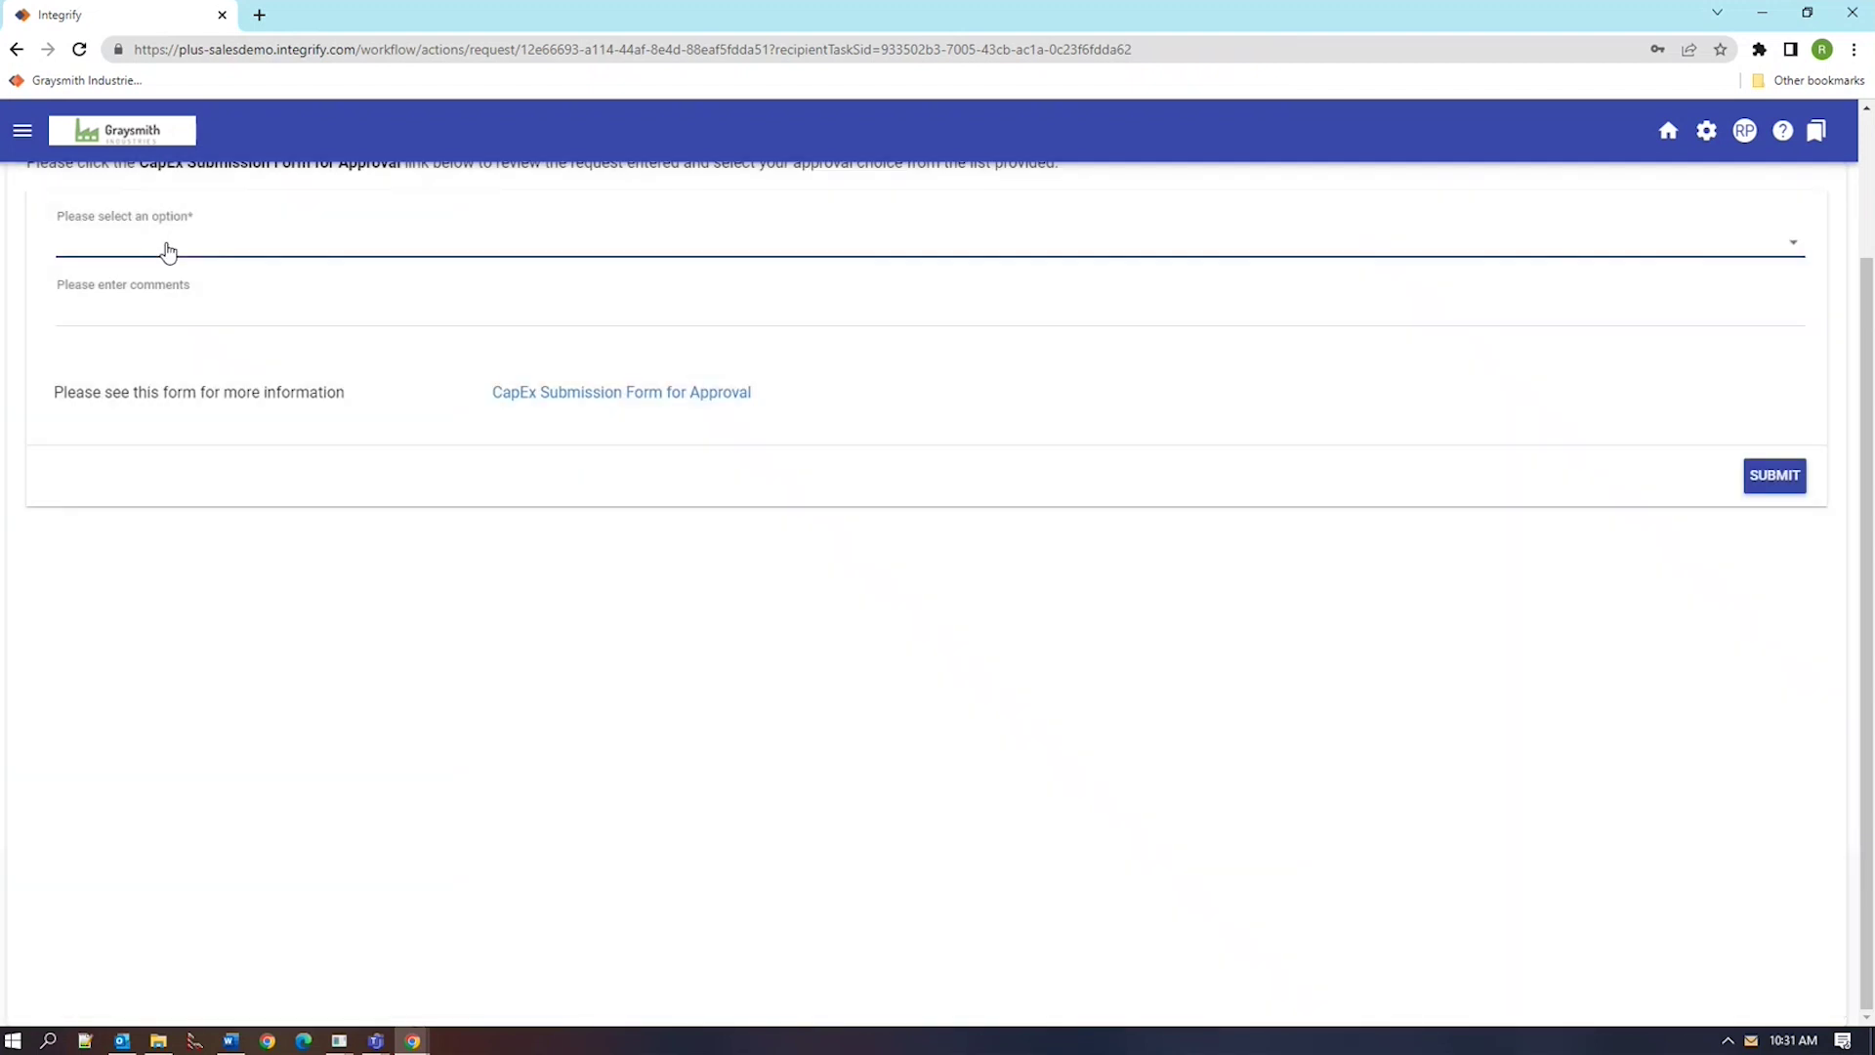
Send the request back for rework with the comment 'Please change facility and department'
{"action": "left_click", "coordinate": [167, 246]}
{"action": "left_click", "coordinate": [167, 285]}
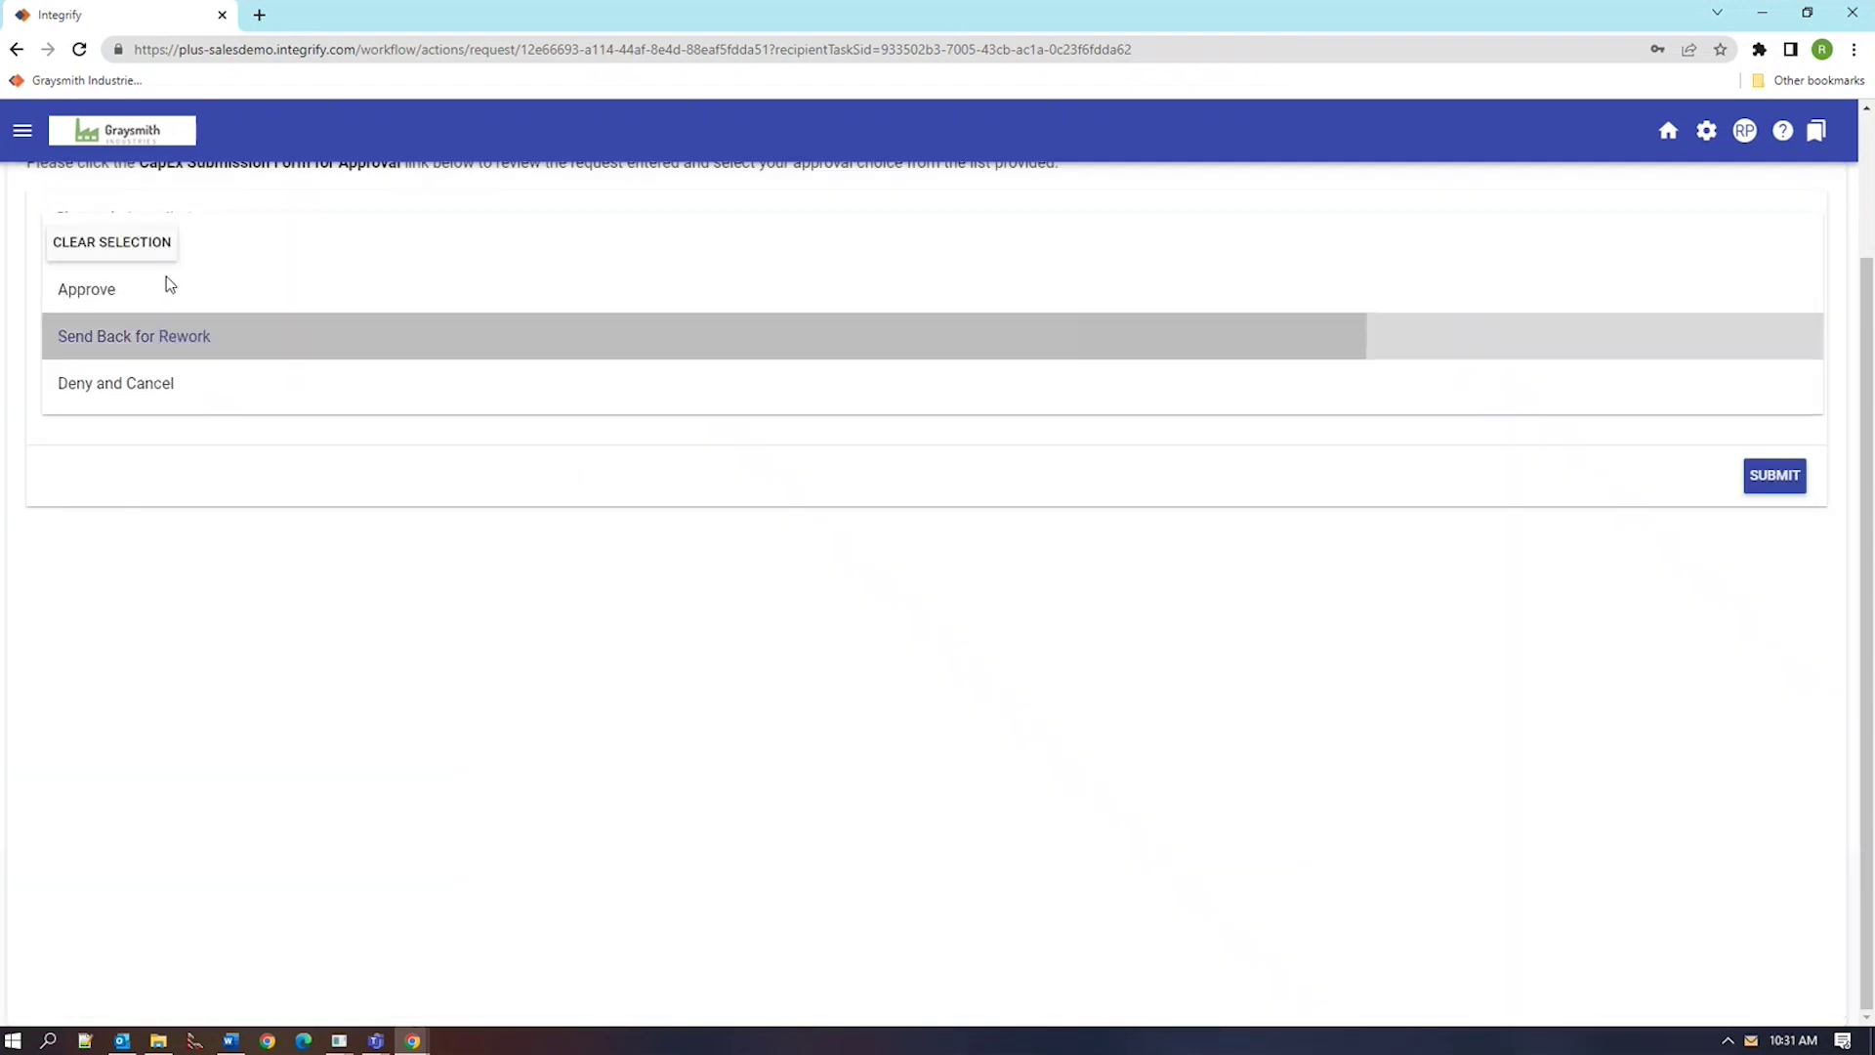
{"action": "left_click", "coordinate": [172, 308]}
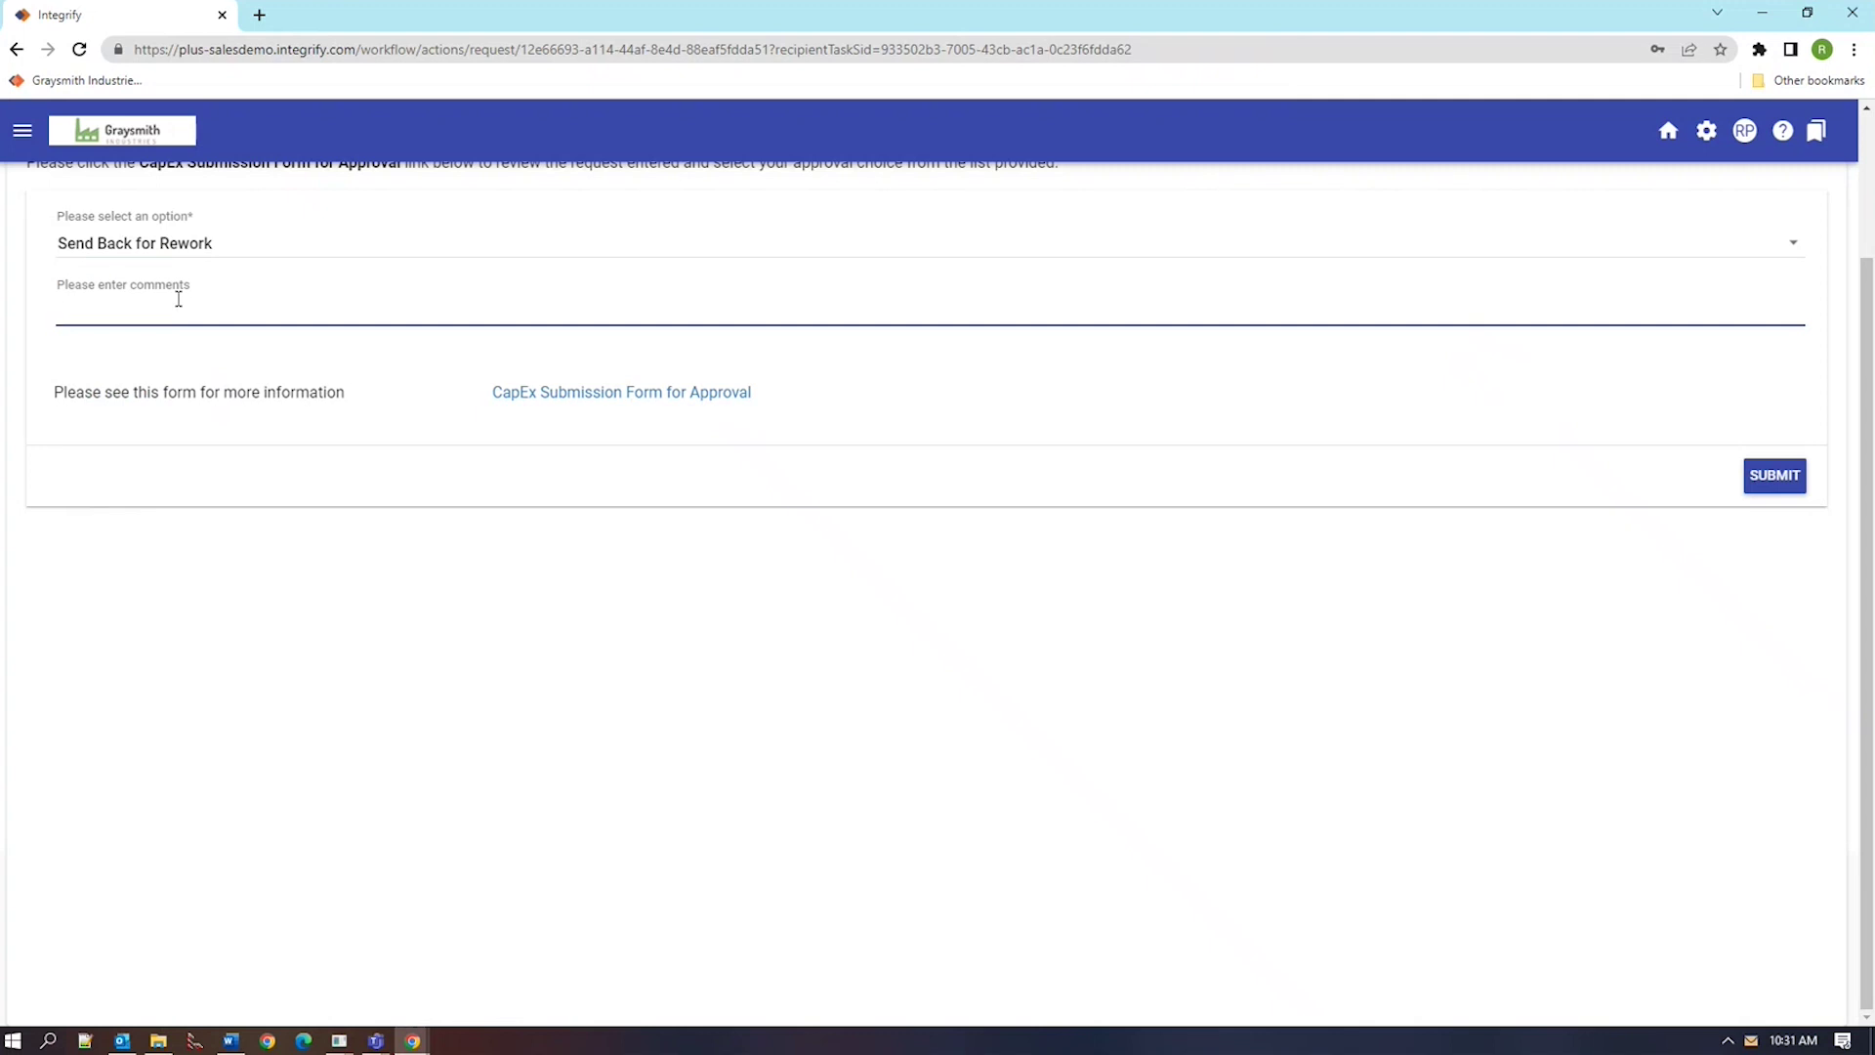
{"action": "type", "text": "Please change facility and department"}
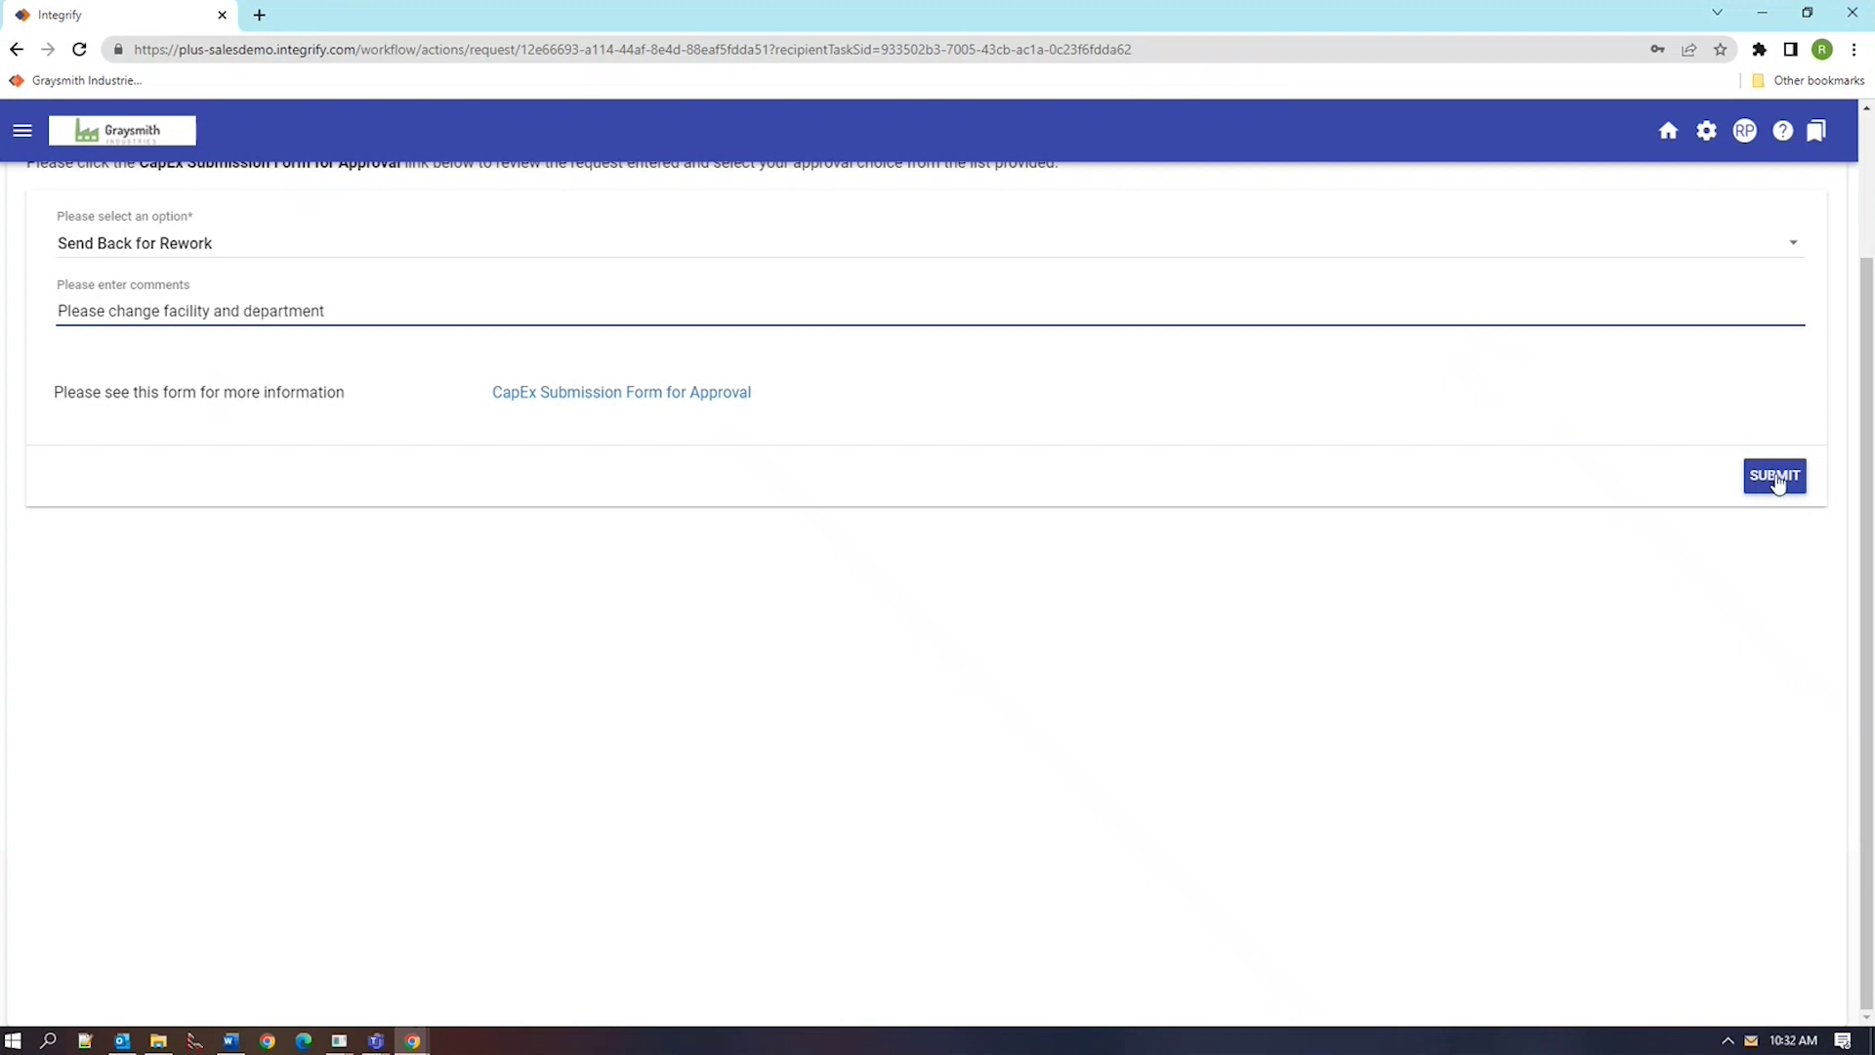
{"action": "left_click", "coordinate": [1774, 479]}
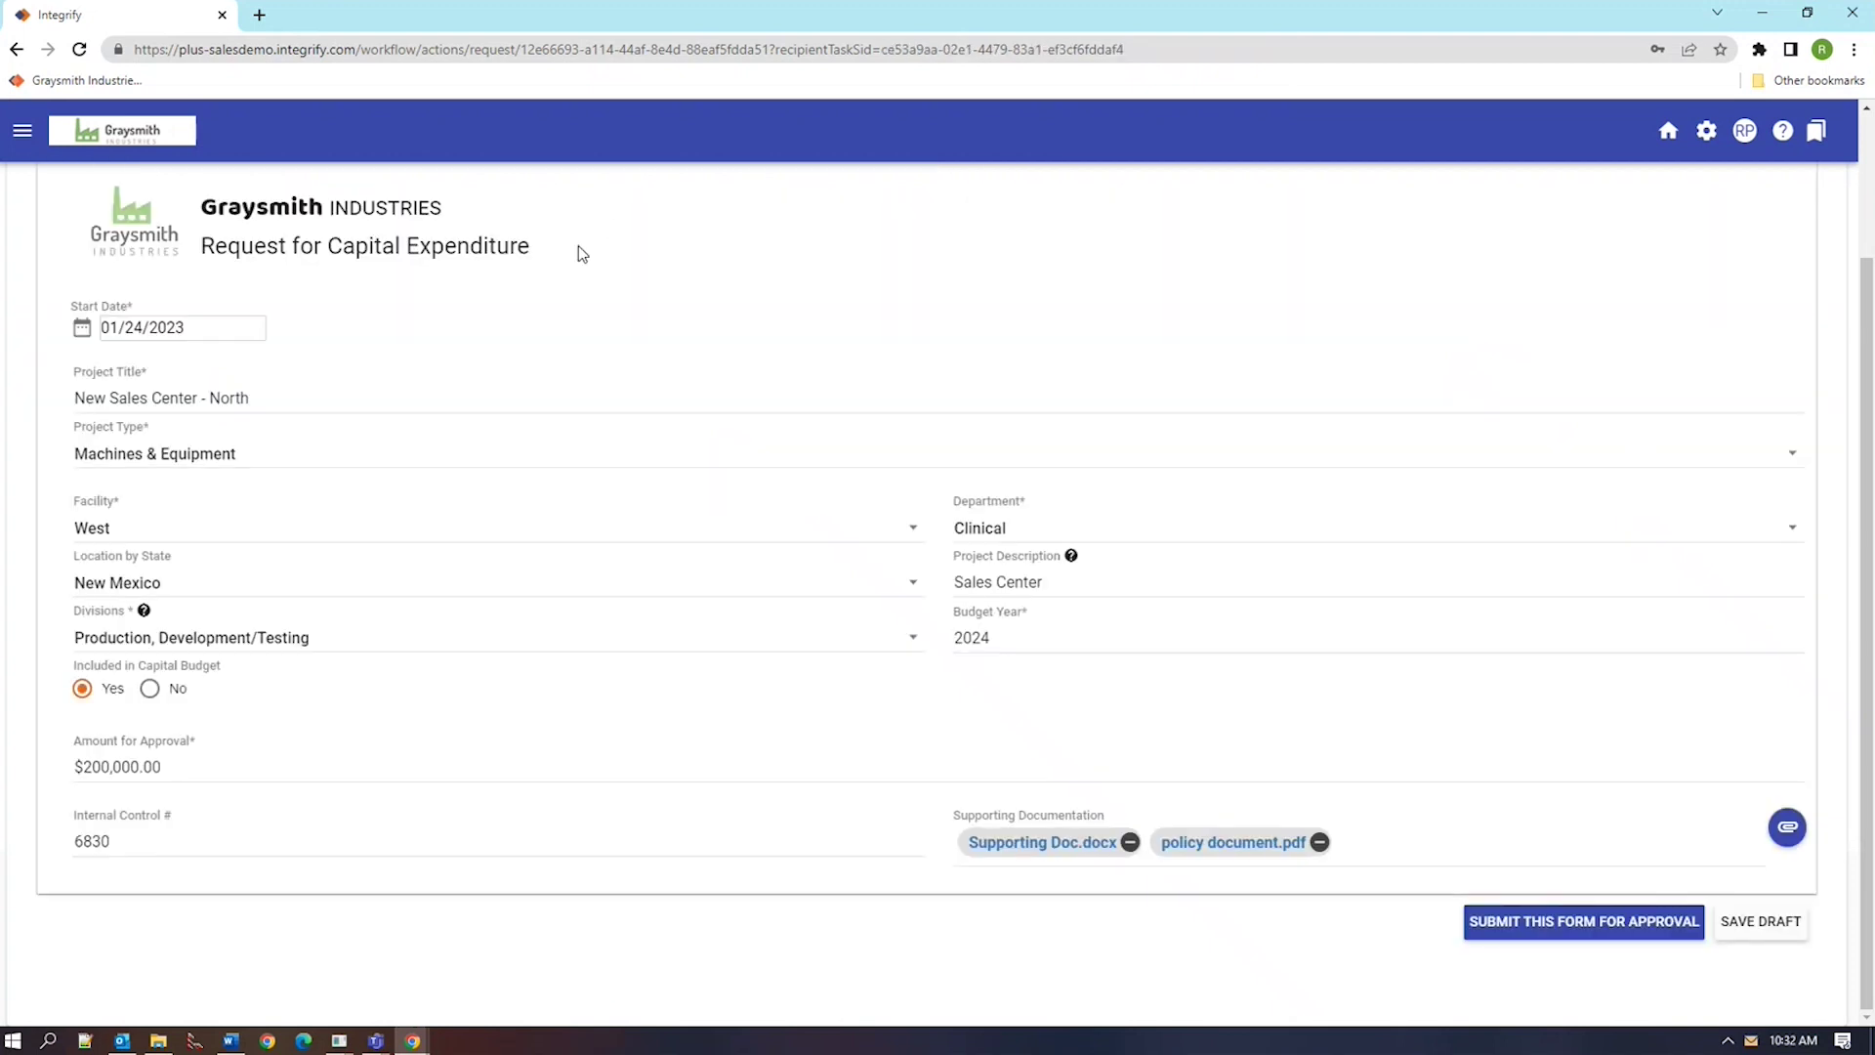
Change the request to facility North, state Wisconsin, department Sales, amount $300,000.00, and resubmit
{"action": "left_click", "coordinate": [140, 531]}
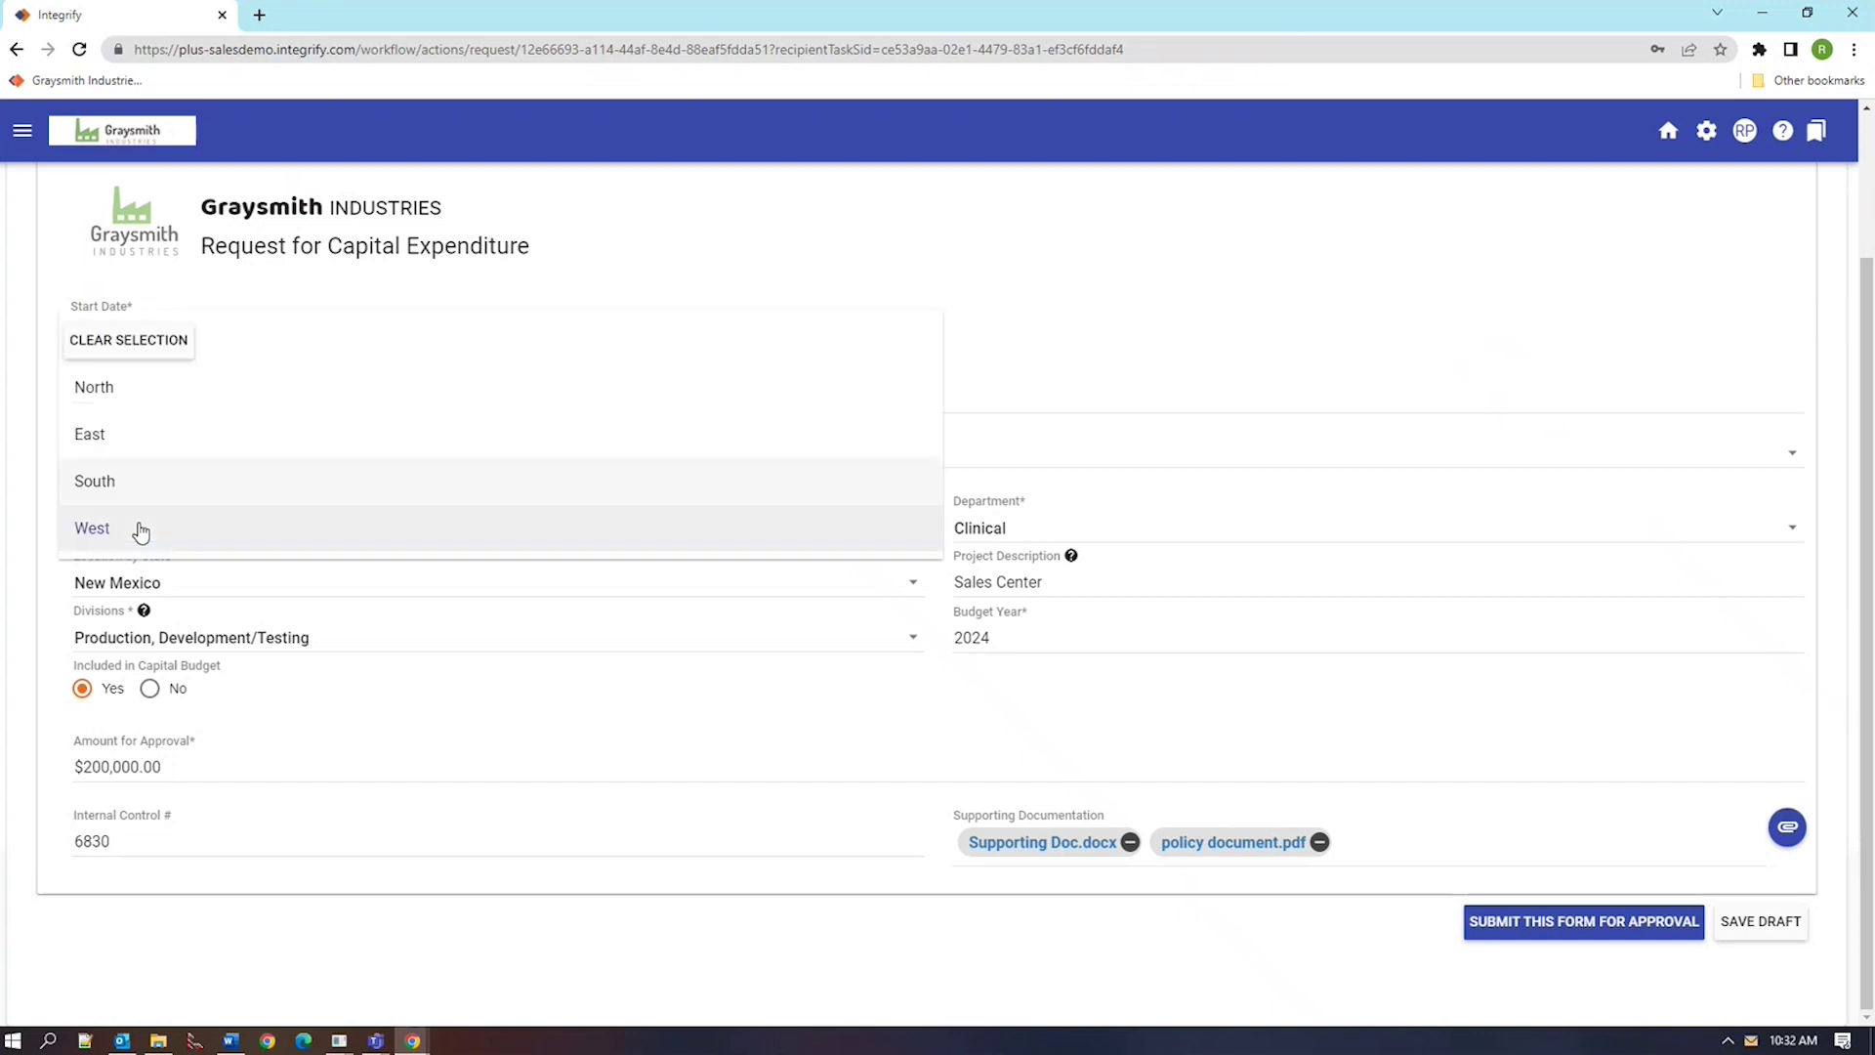
{"action": "left_click", "coordinate": [118, 406]}
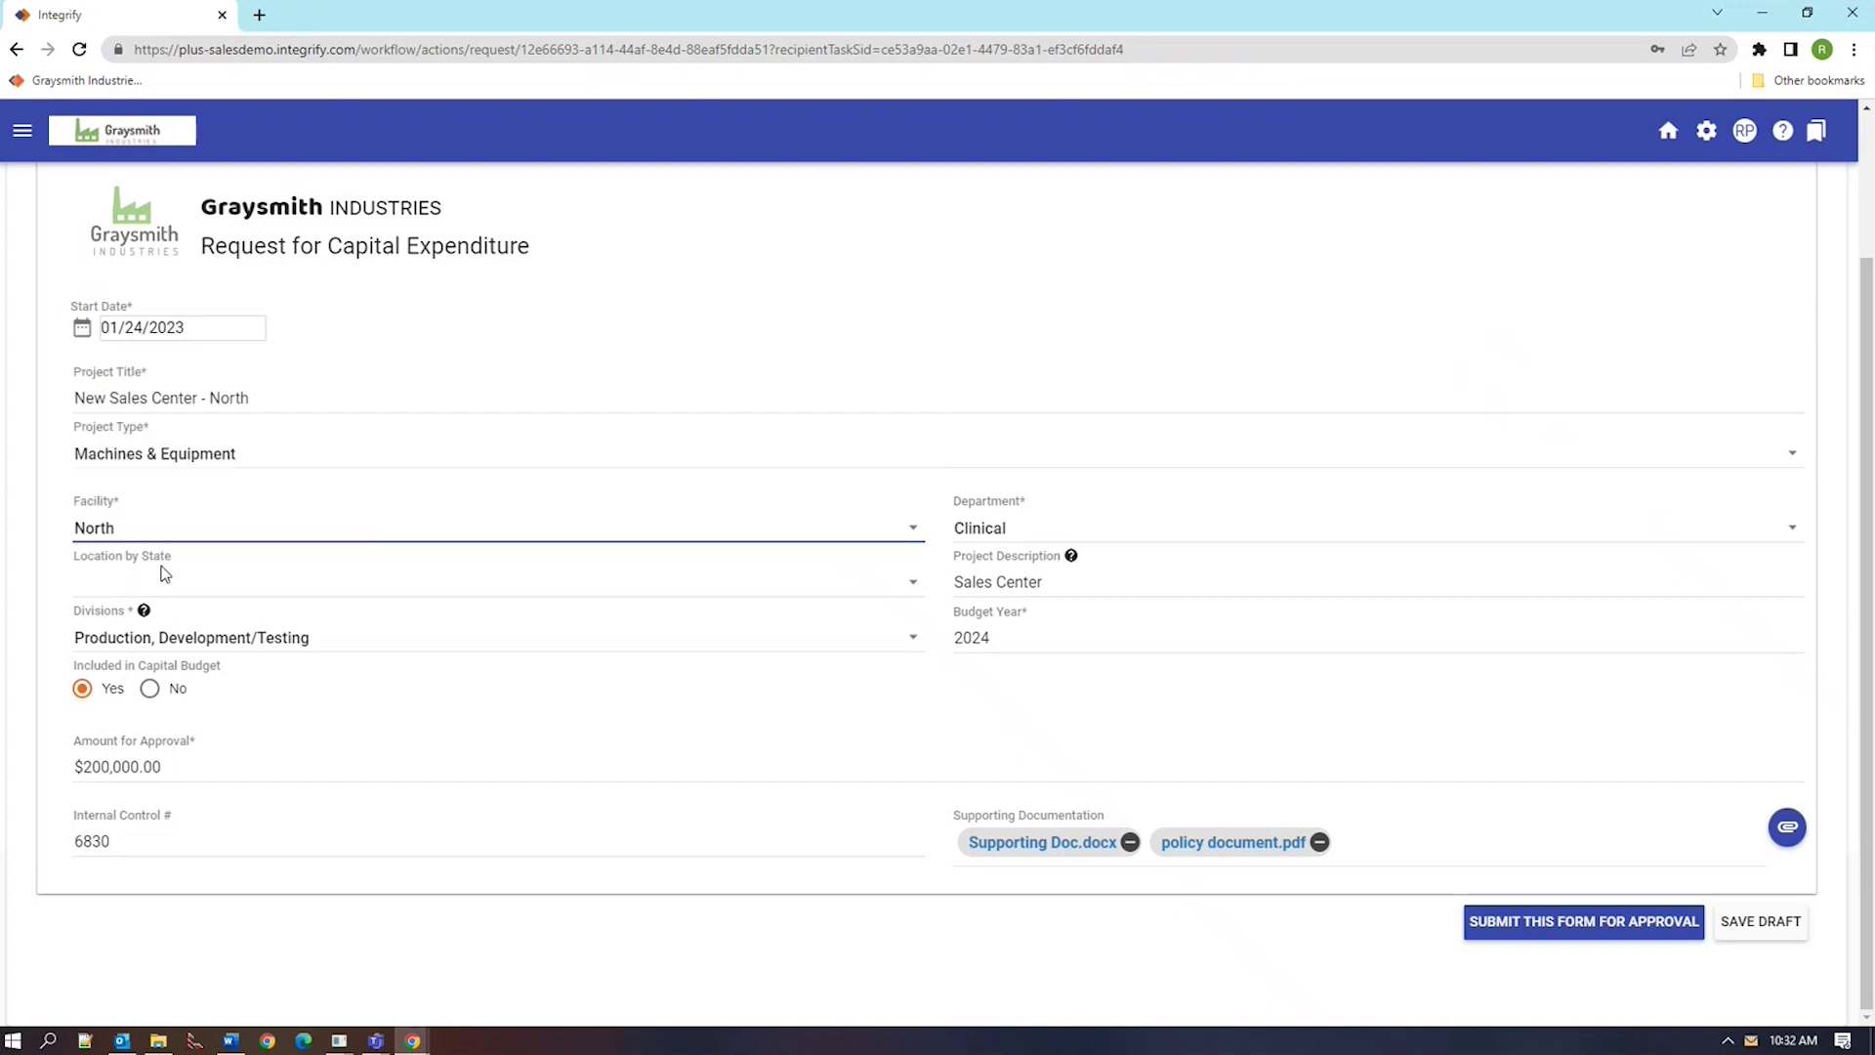
{"action": "left_click", "coordinate": [166, 582]}
{"action": "left_click", "coordinate": [162, 637]}
{"action": "left_click", "coordinate": [1110, 527]}
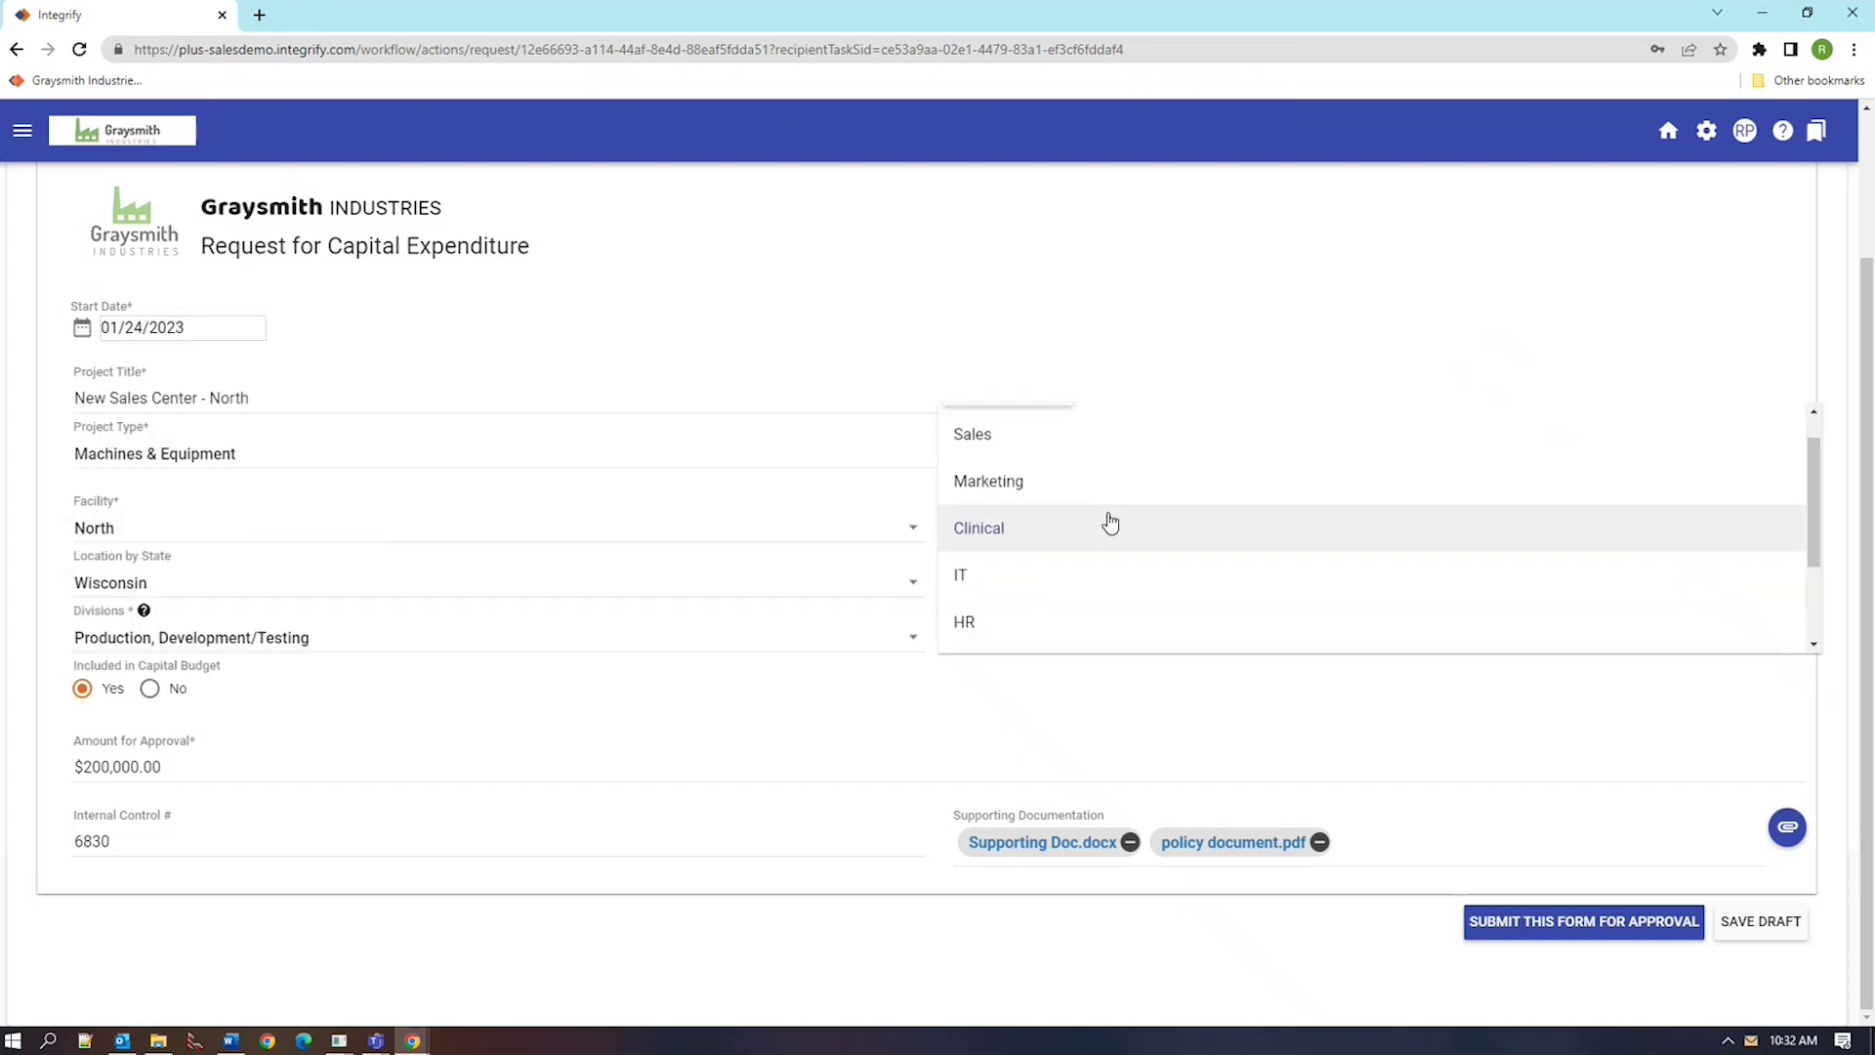
{"action": "left_click", "coordinate": [1037, 438]}
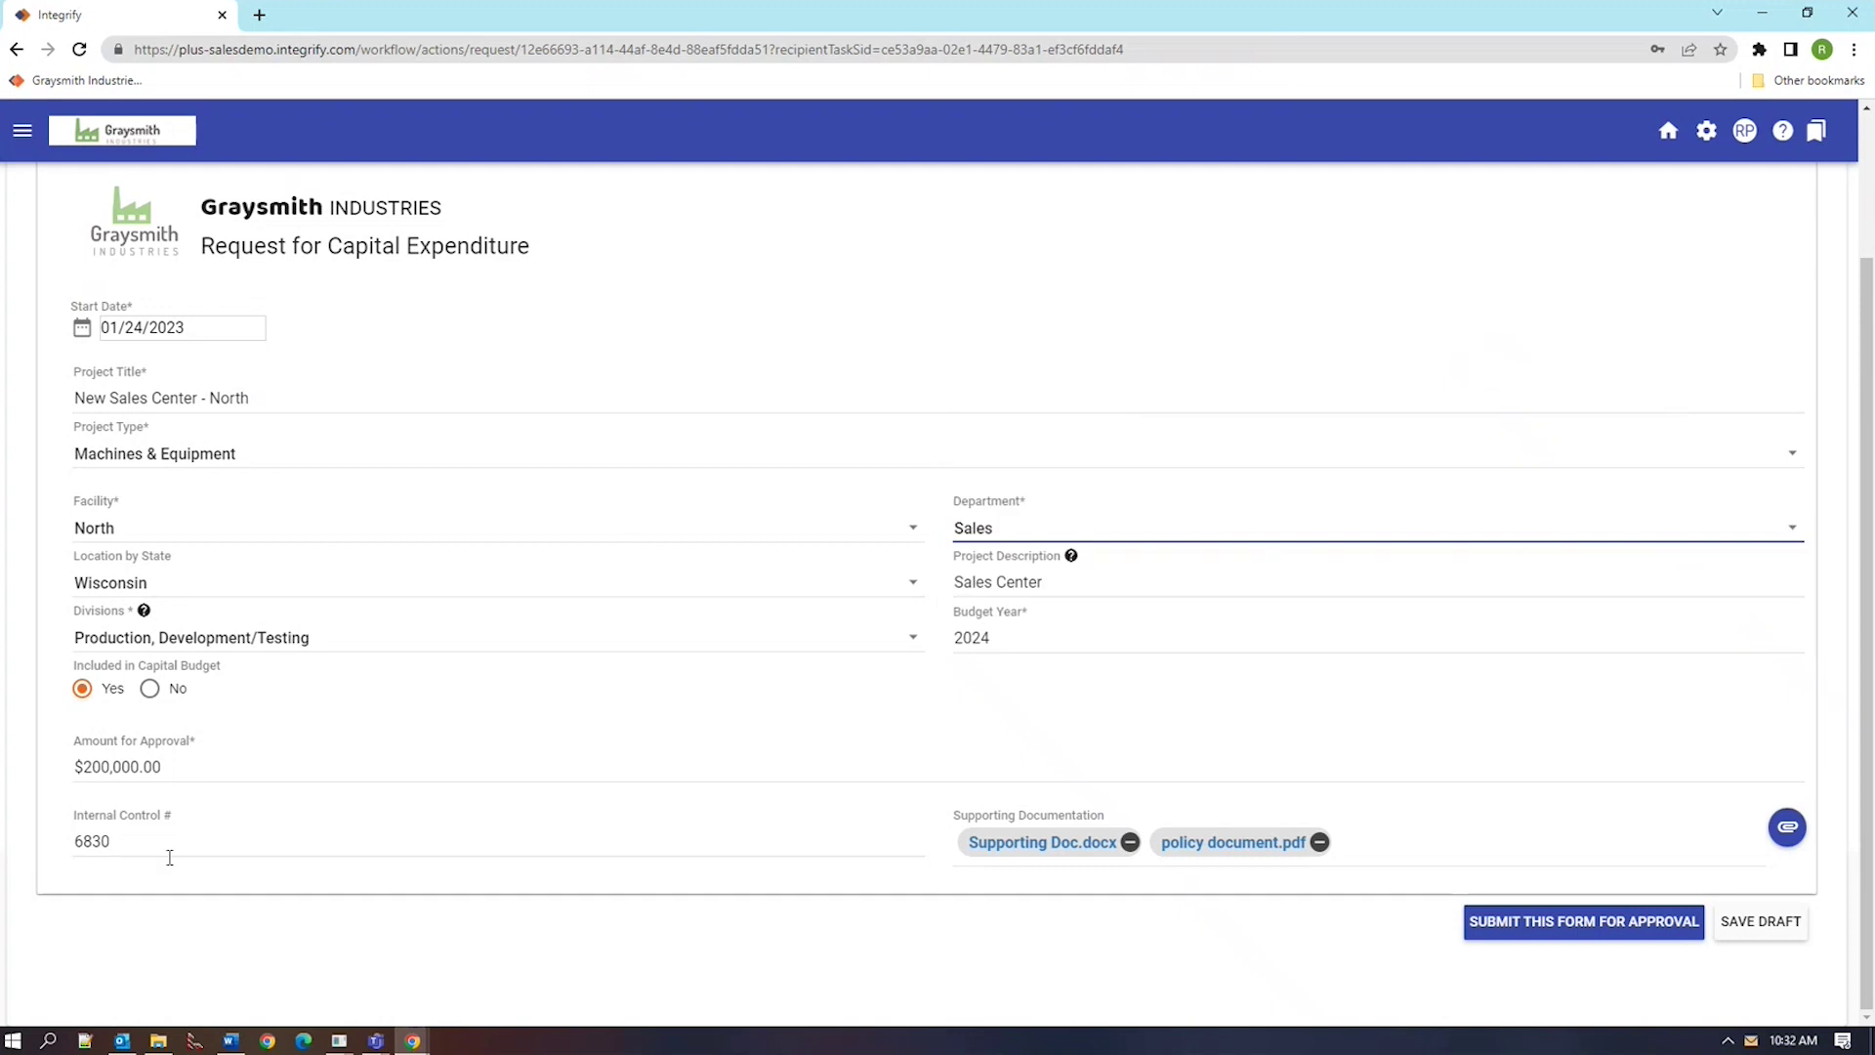
{"action": "left_click", "coordinate": [89, 768]}
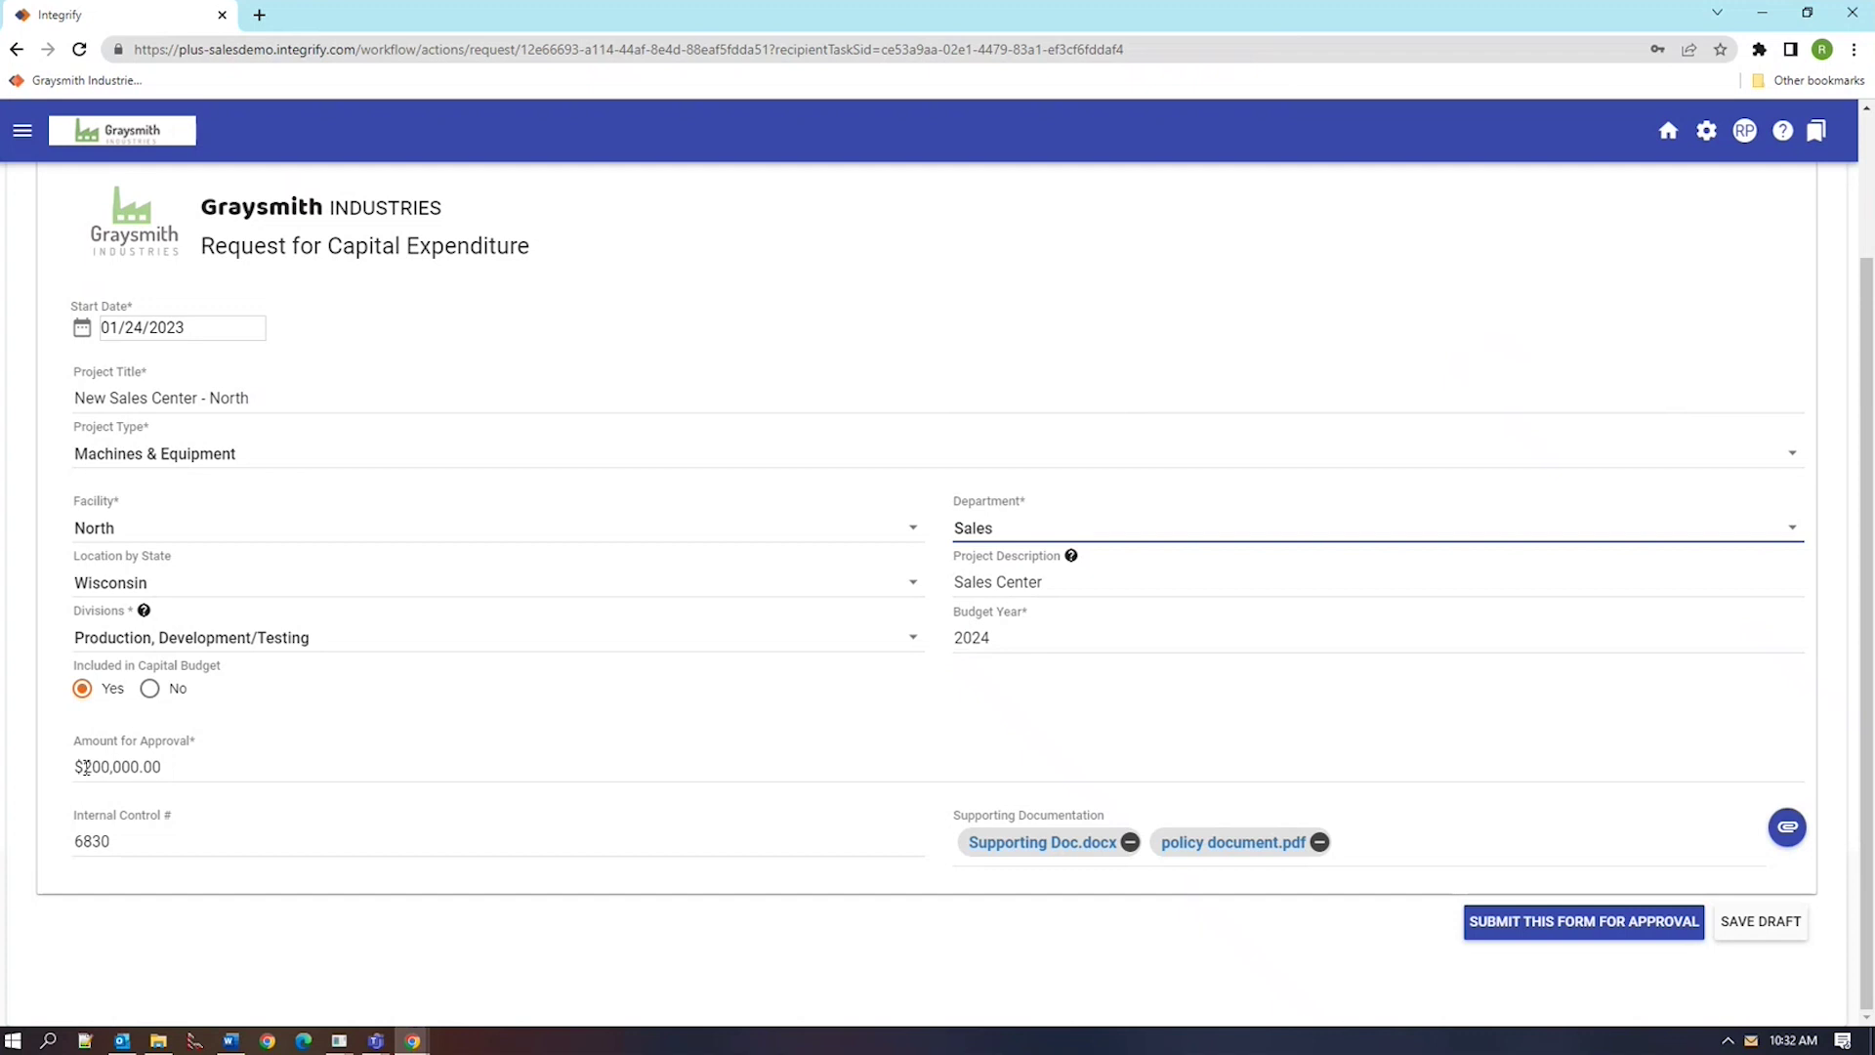
{"action": "left_click", "coordinate": [1538, 926]}
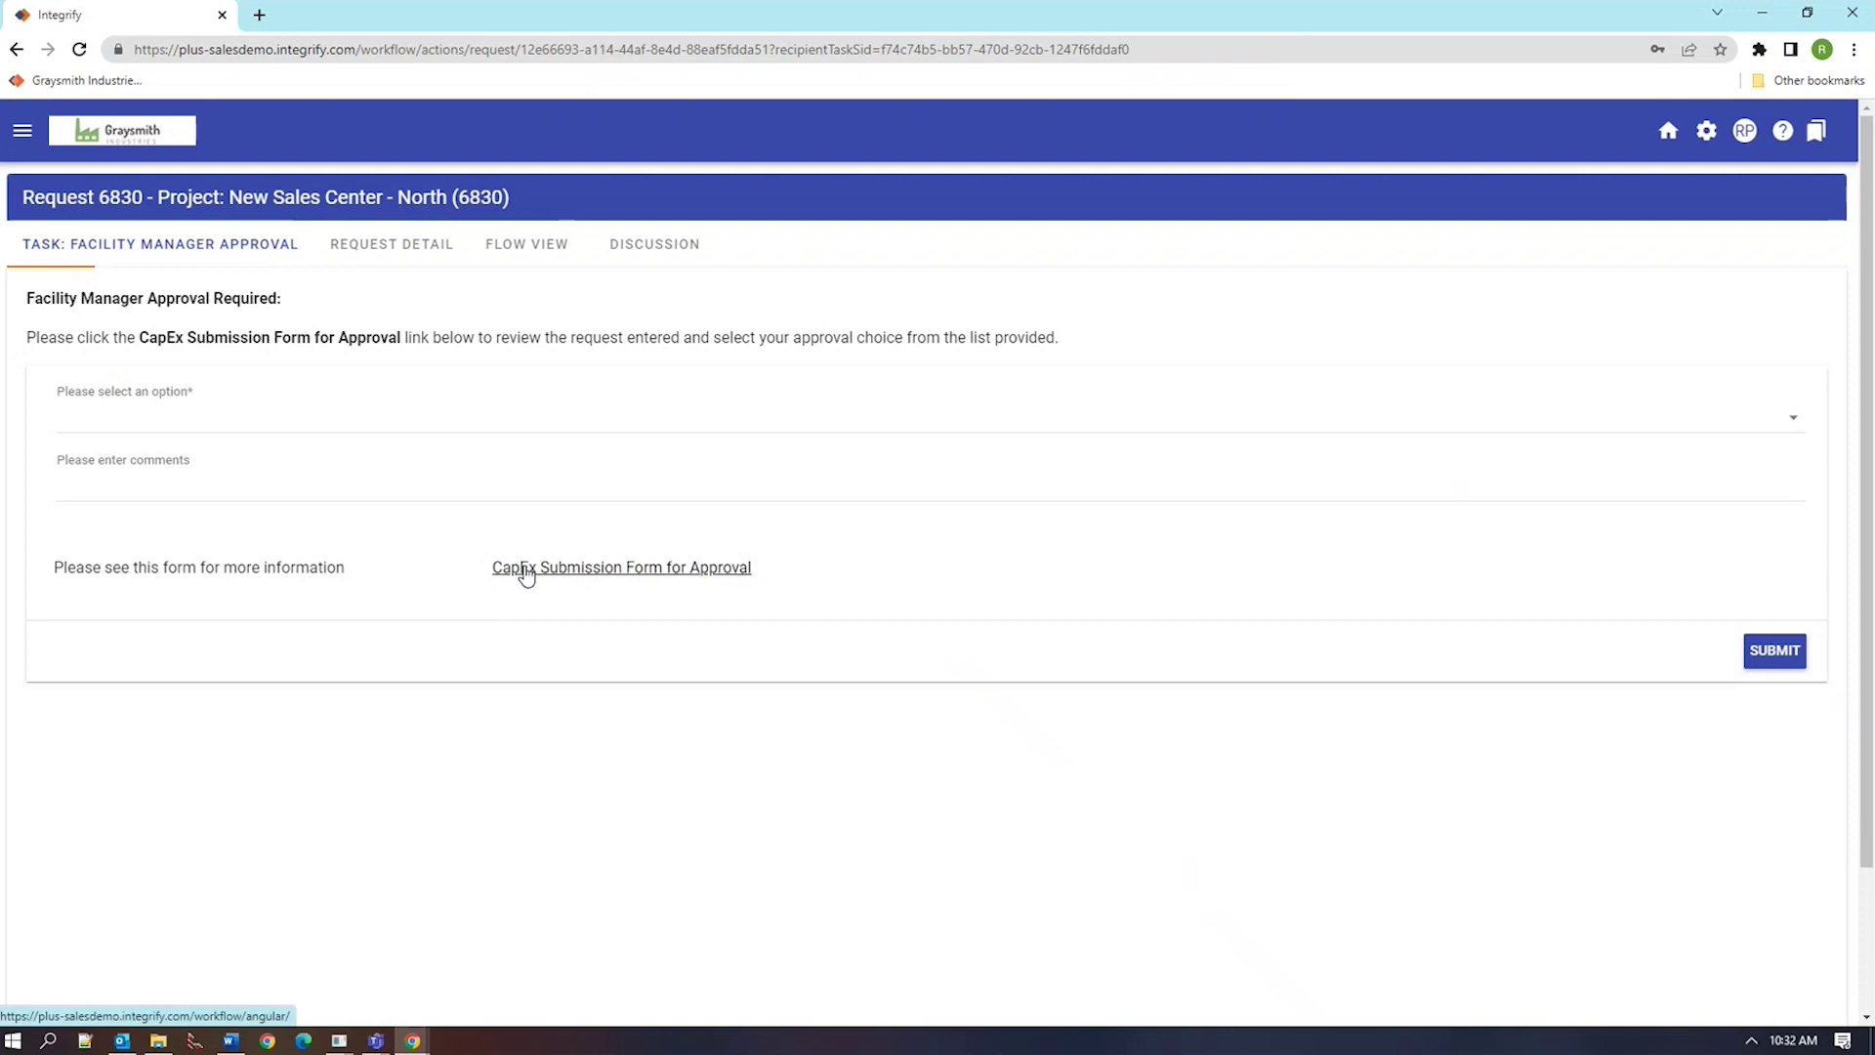
Show the Flow View workflow diagram for request 6830 from the Facility Manager Approval task
{"action": "scroll", "coordinate": [251, 251], "scroll_direction": "down", "scroll_amount": 2}
{"action": "left_click", "coordinate": [256, 251]}
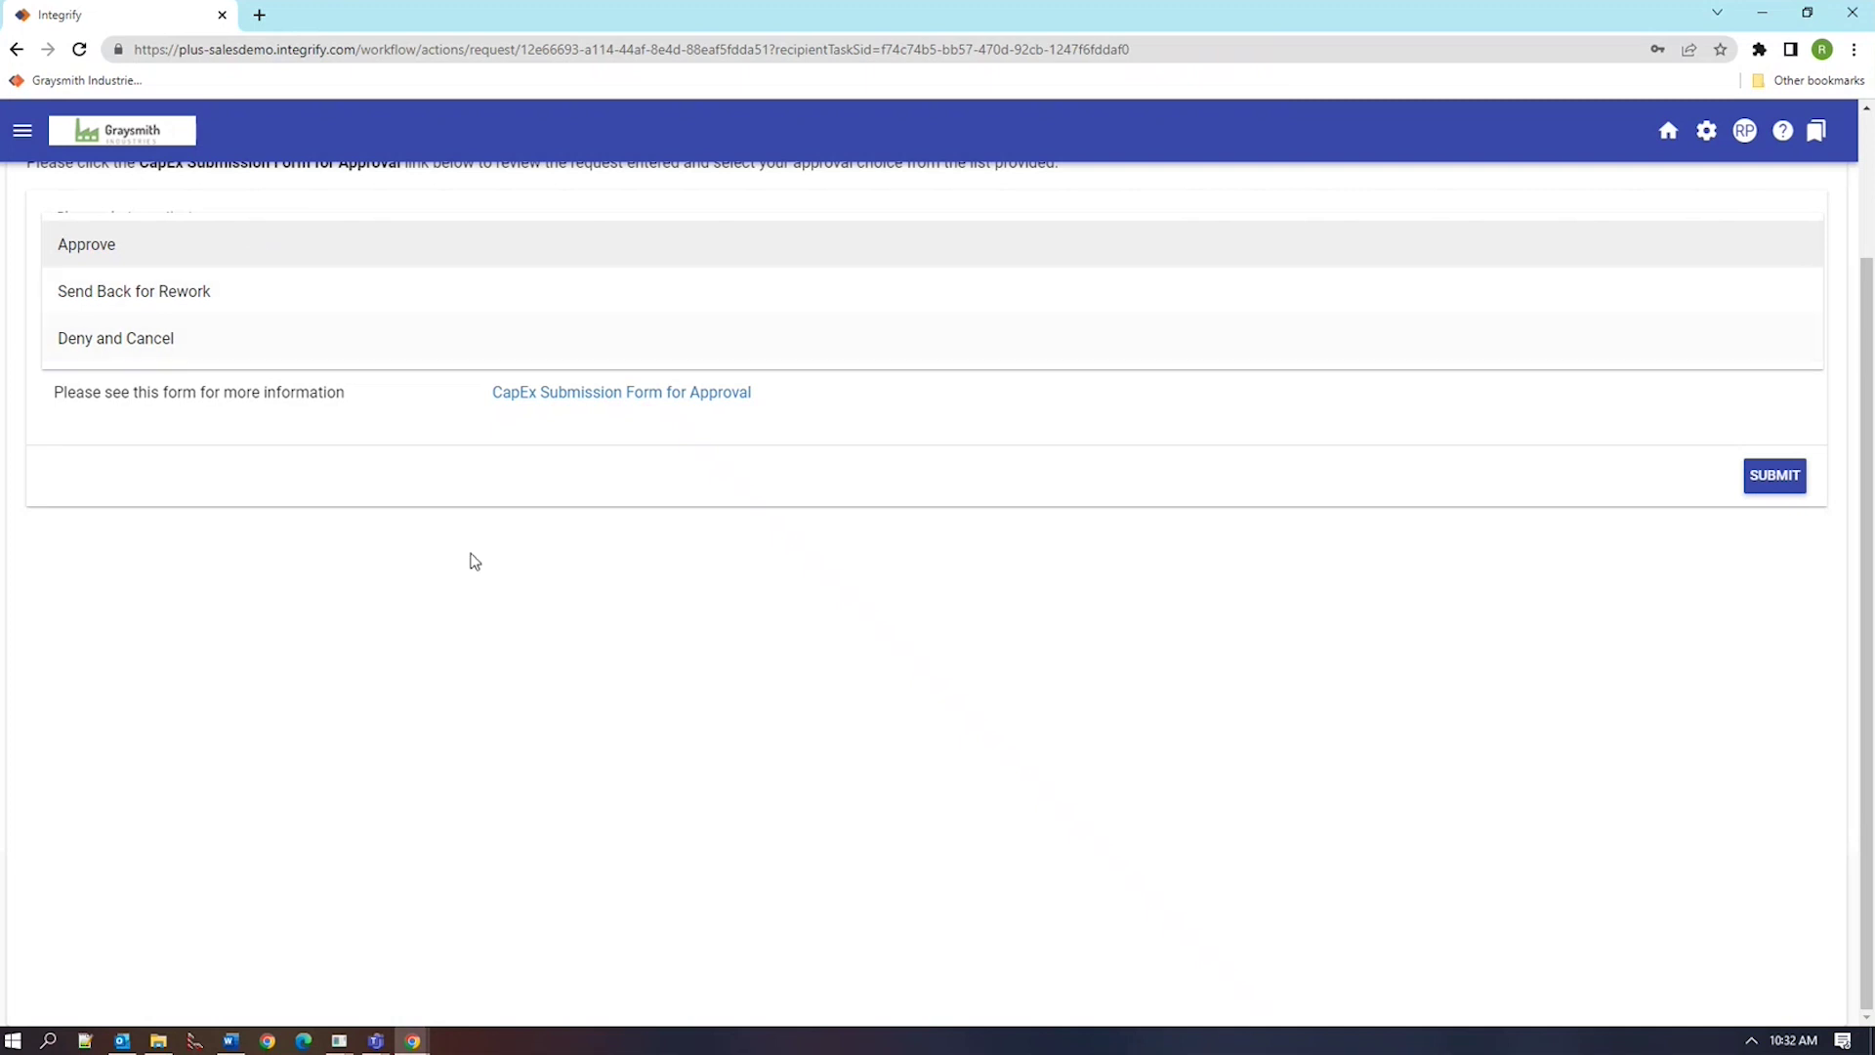
{"action": "scroll", "coordinate": [466, 545], "scroll_direction": "up", "scroll_amount": 2}
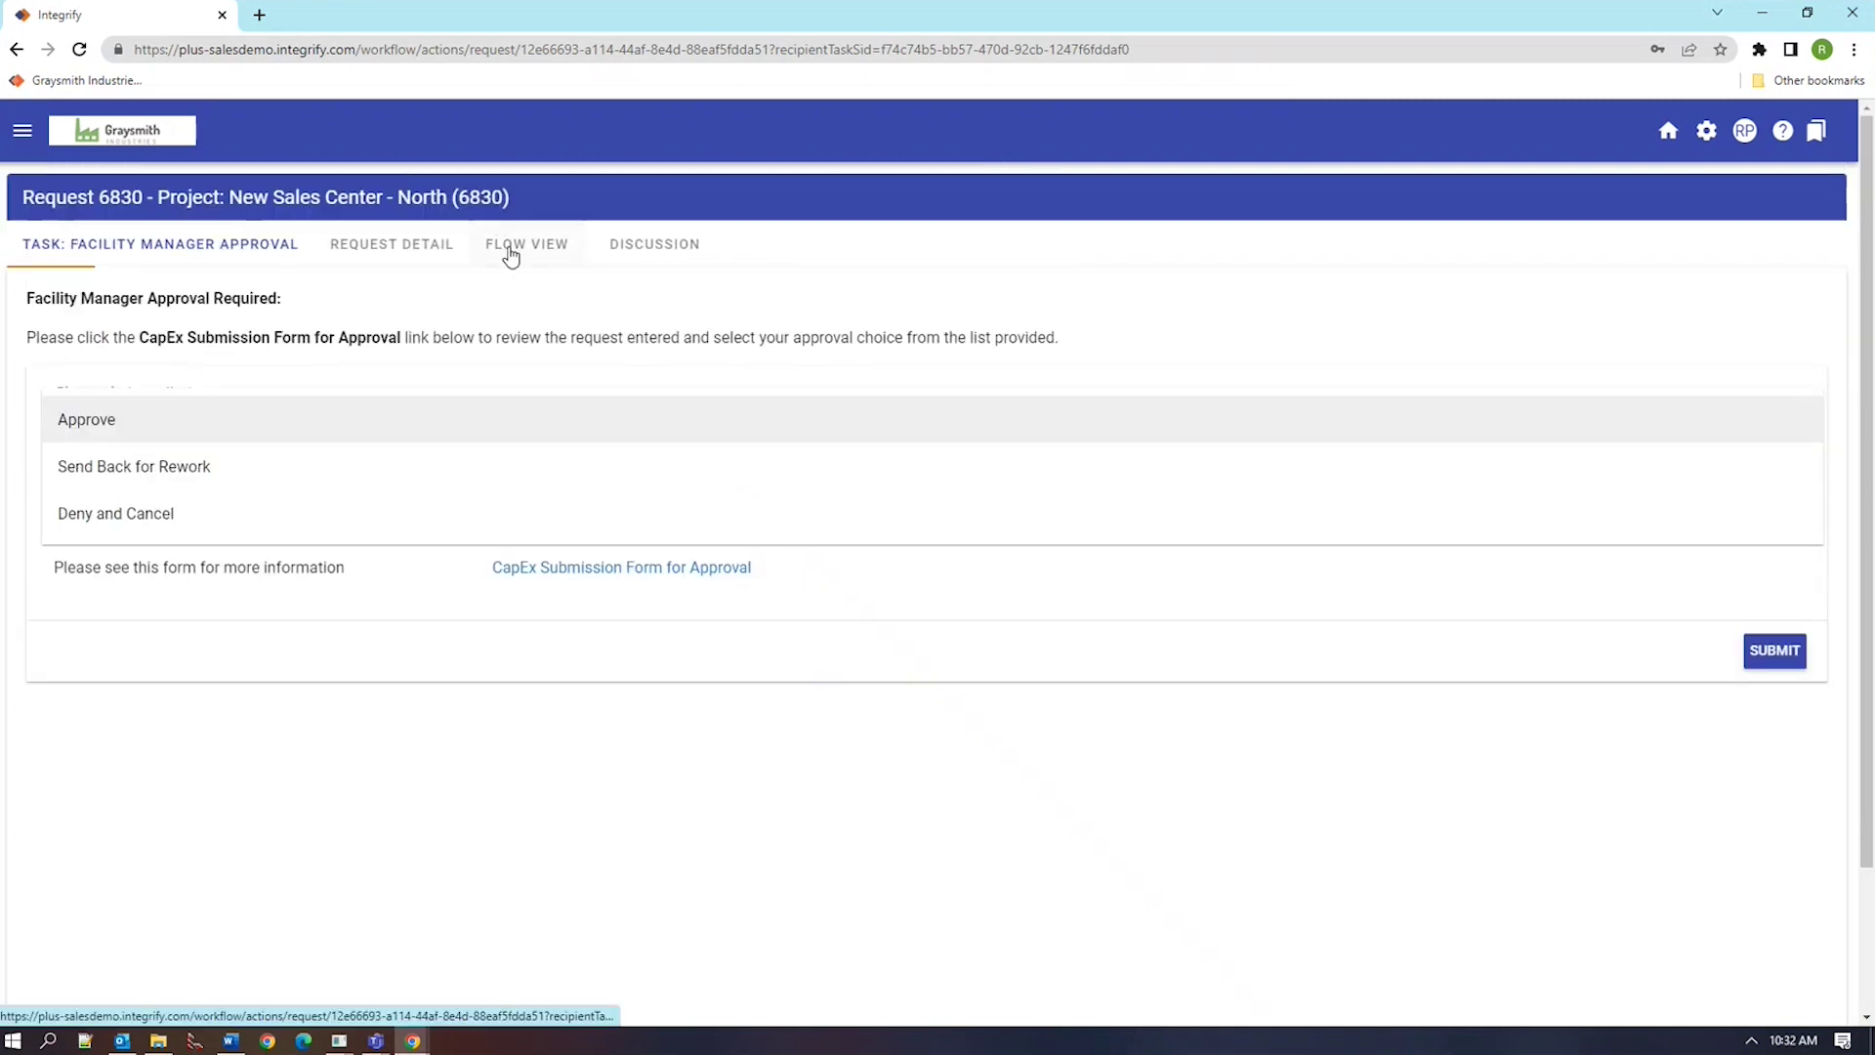
{"action": "left_click", "coordinate": [510, 252]}
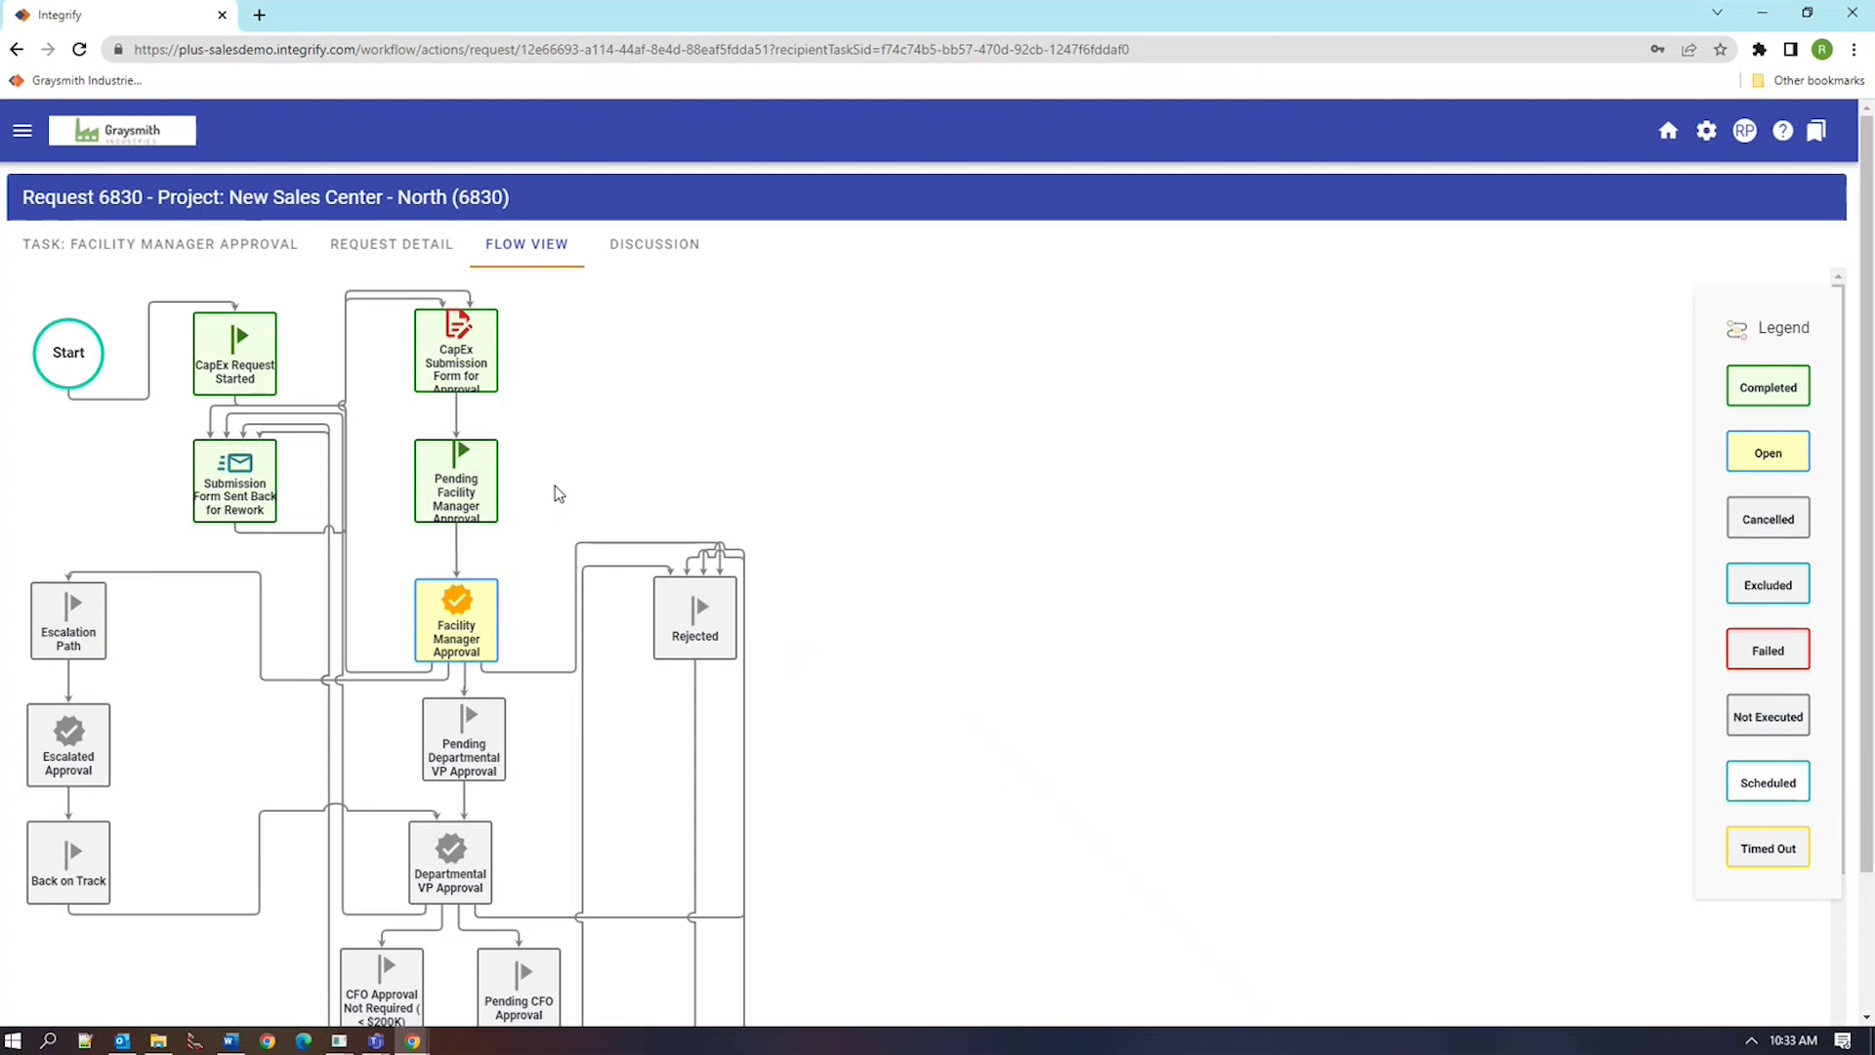
{"action": "mouse_move", "coordinate": [435, 609]}
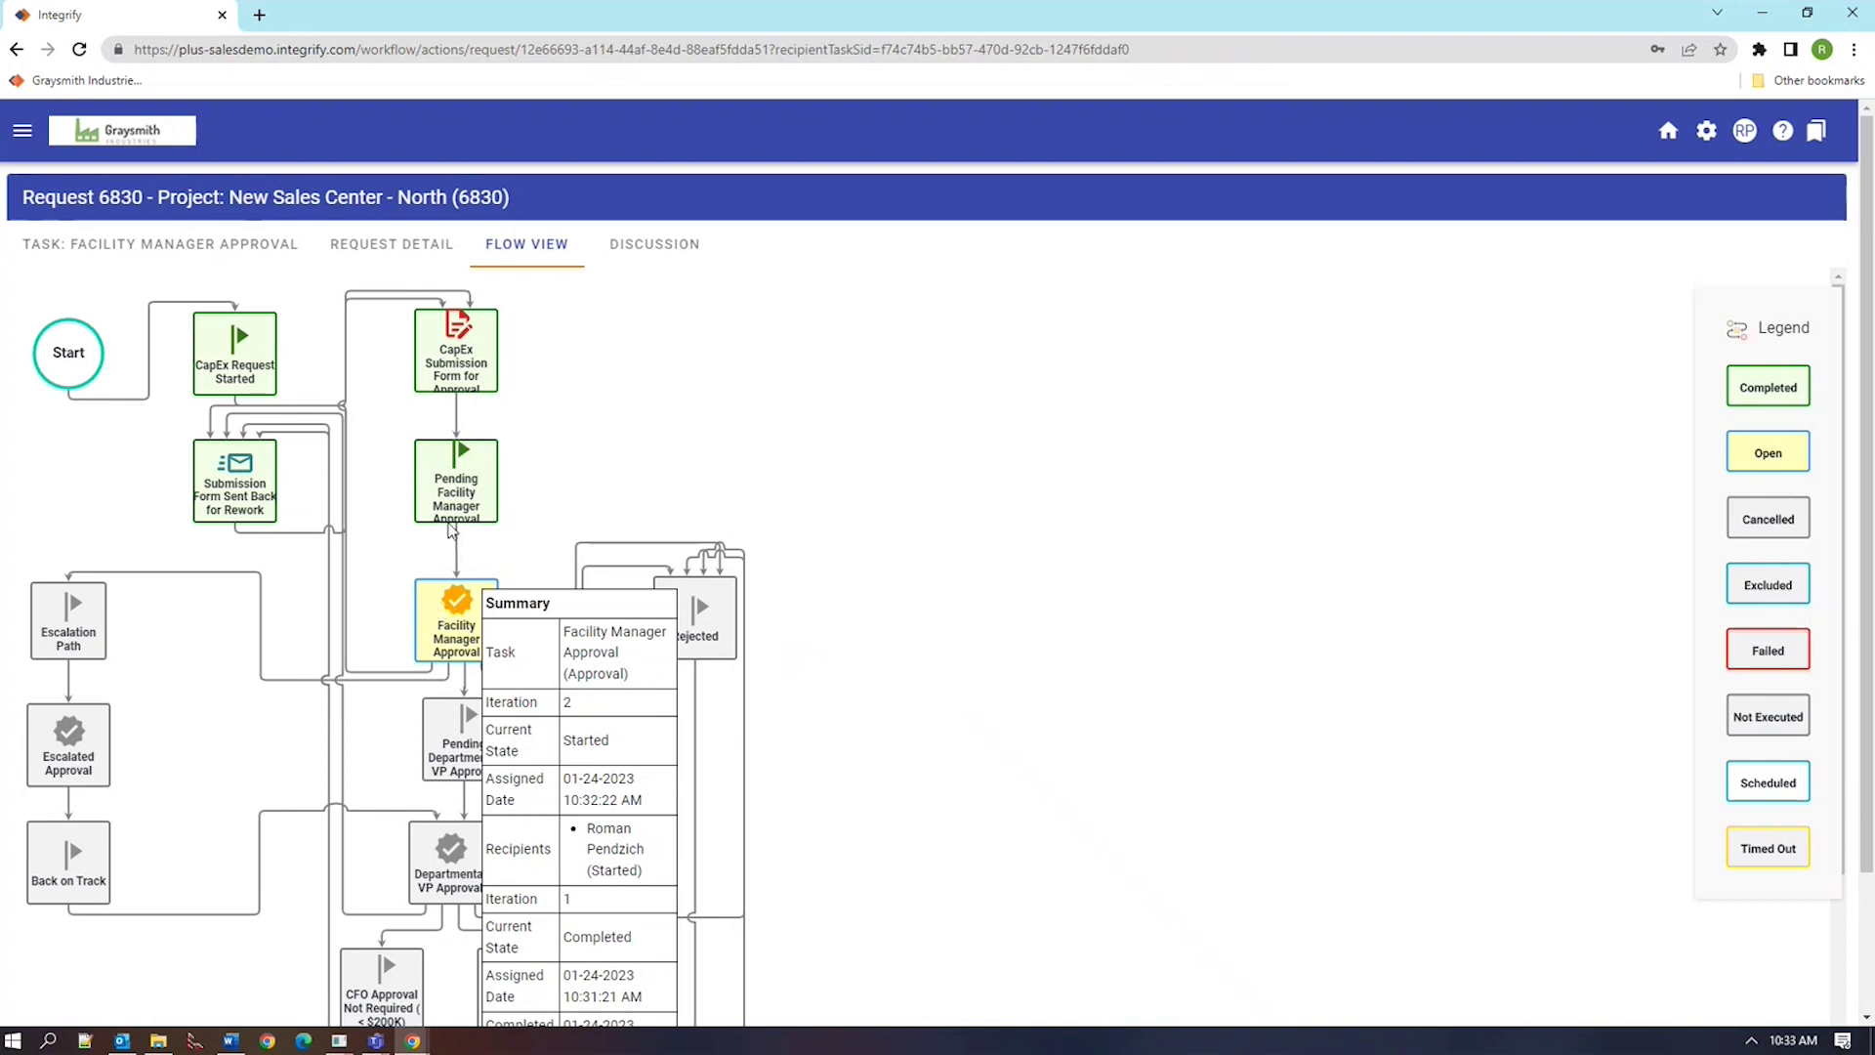
{"action": "mouse_move", "coordinate": [444, 359]}
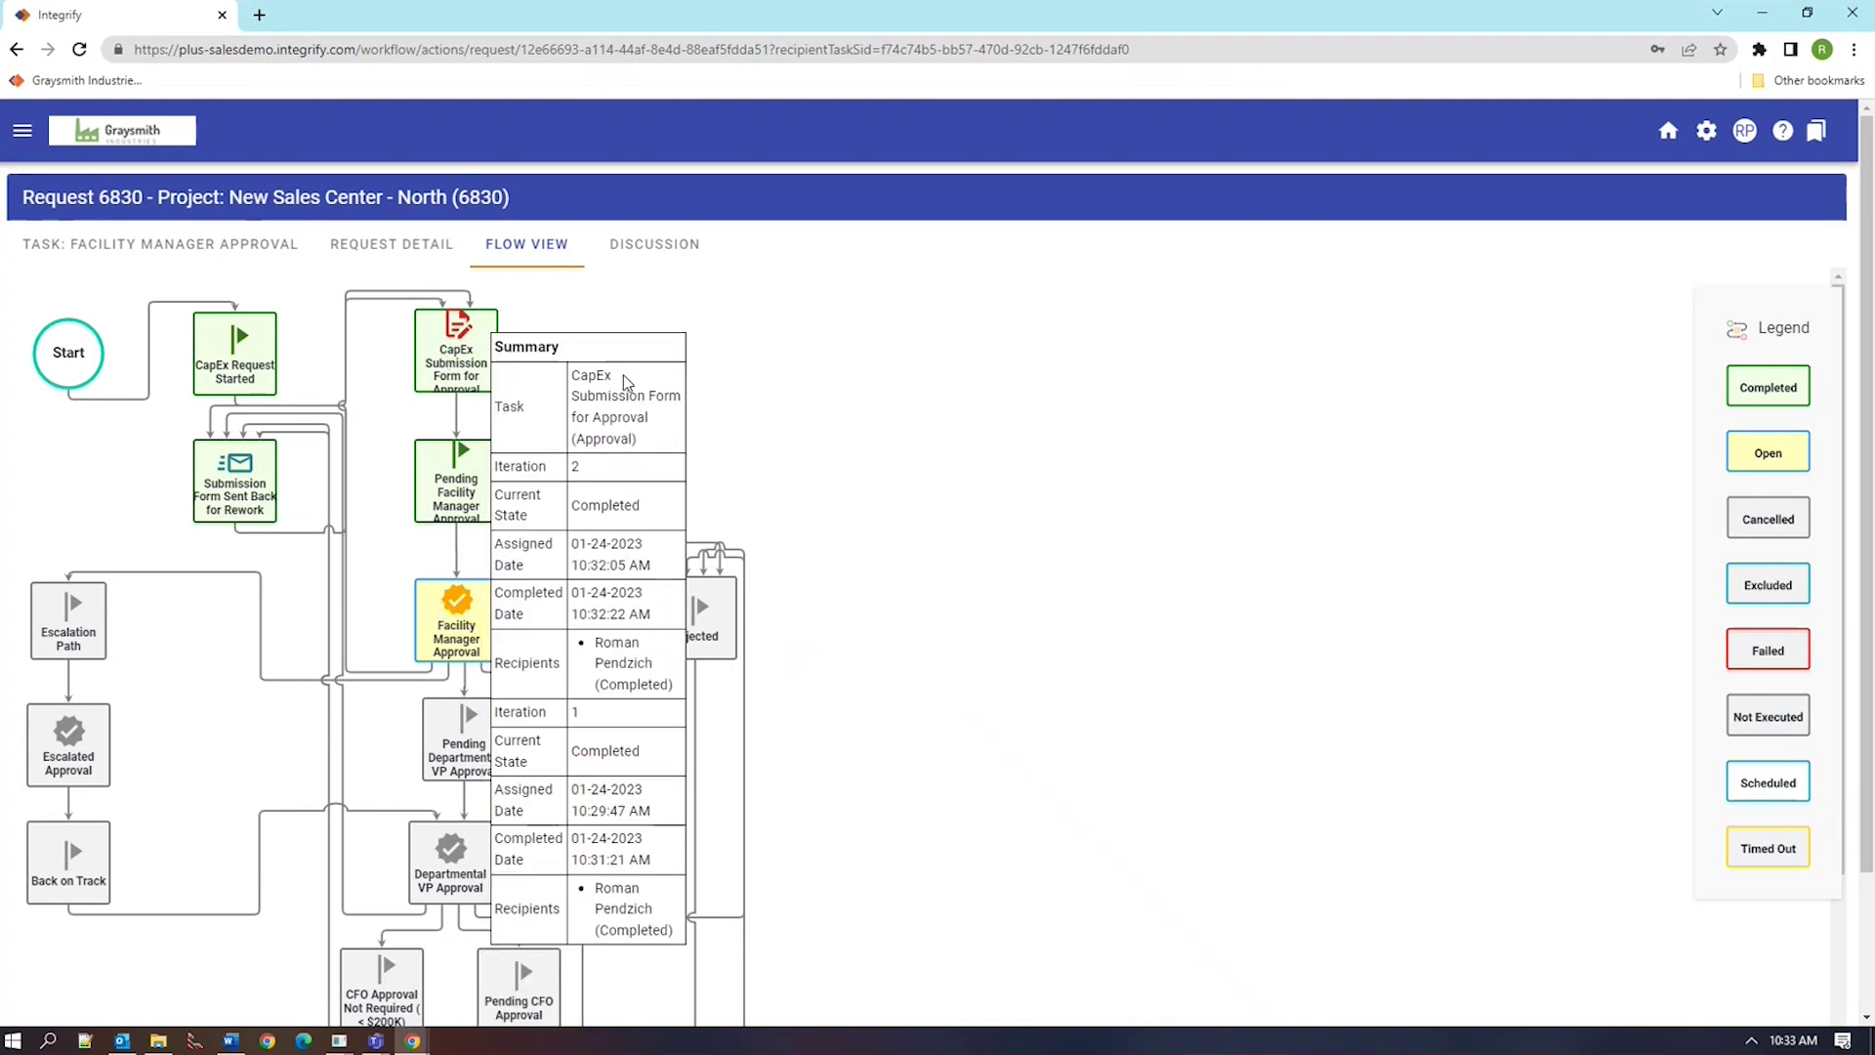
{"action": "scroll", "coordinate": [1216, 652], "scroll_direction": "down", "scroll_amount": 5}
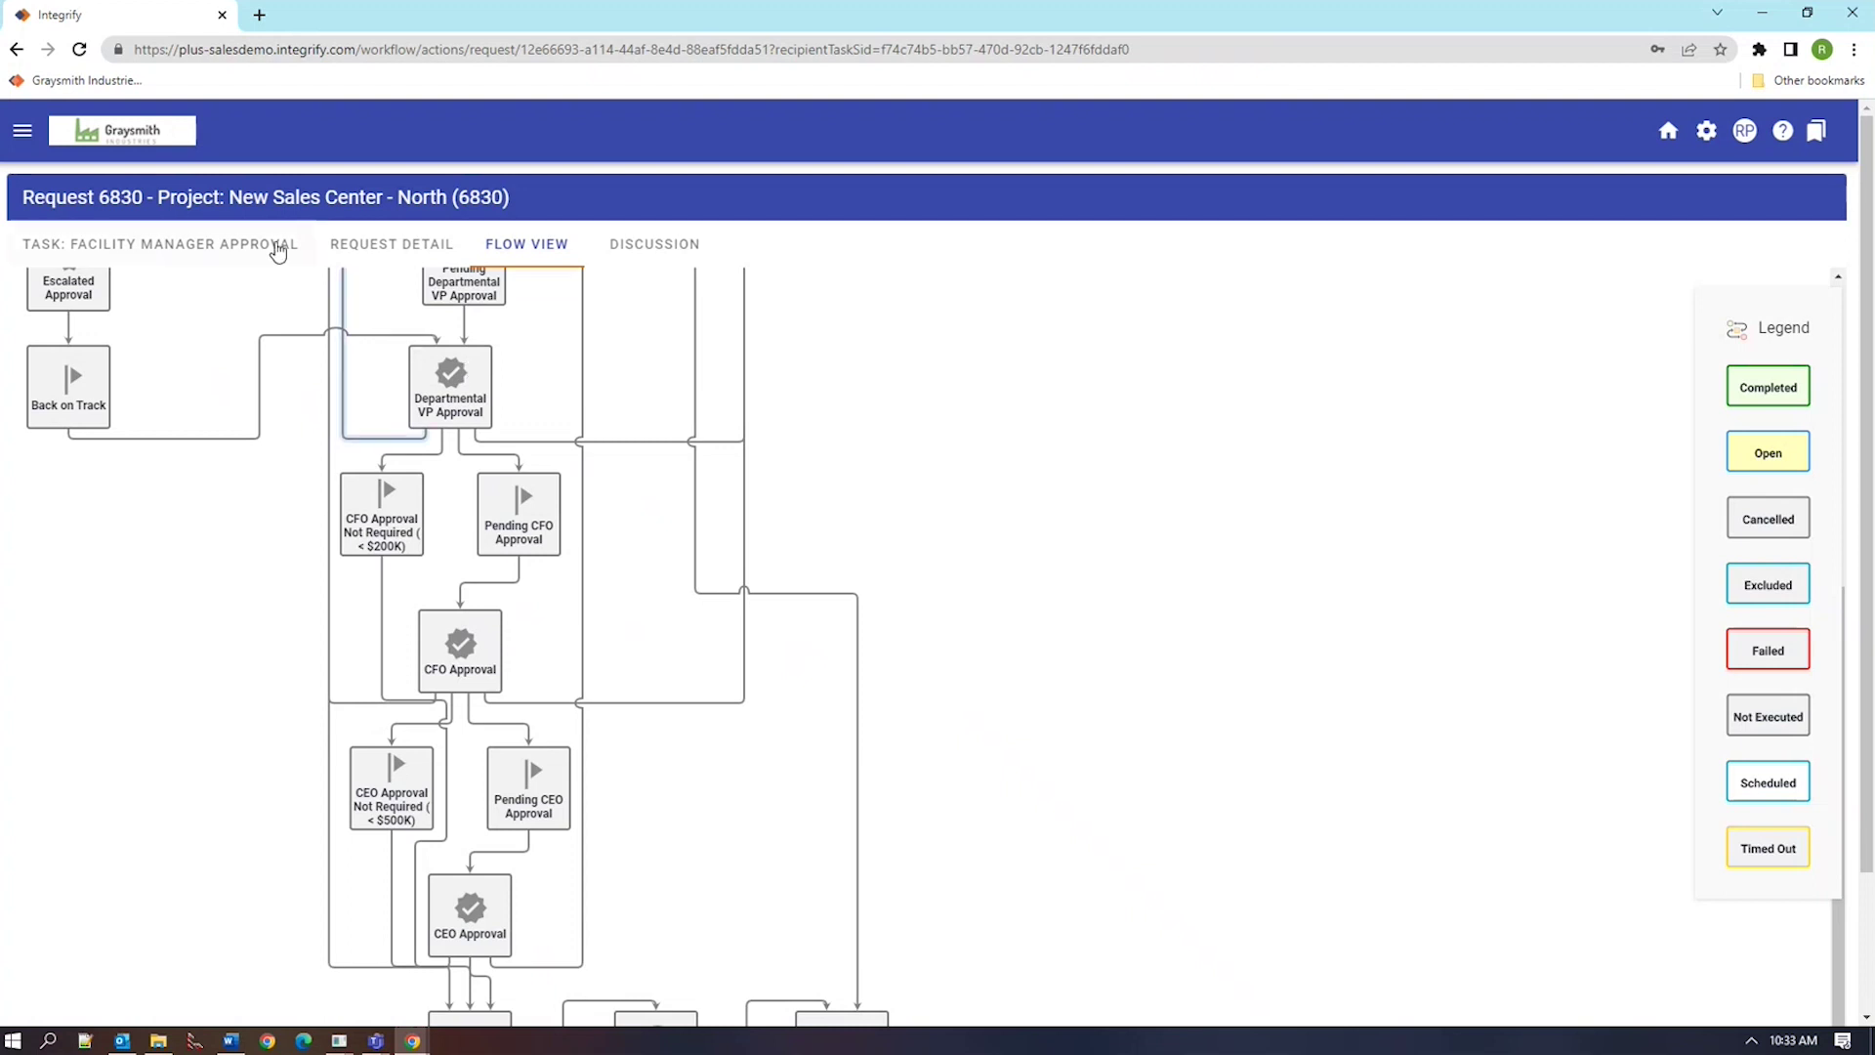
Review the submitted CapEx form from the Facility Manager Approval task, then close it
{"action": "left_click", "coordinate": [272, 252]}
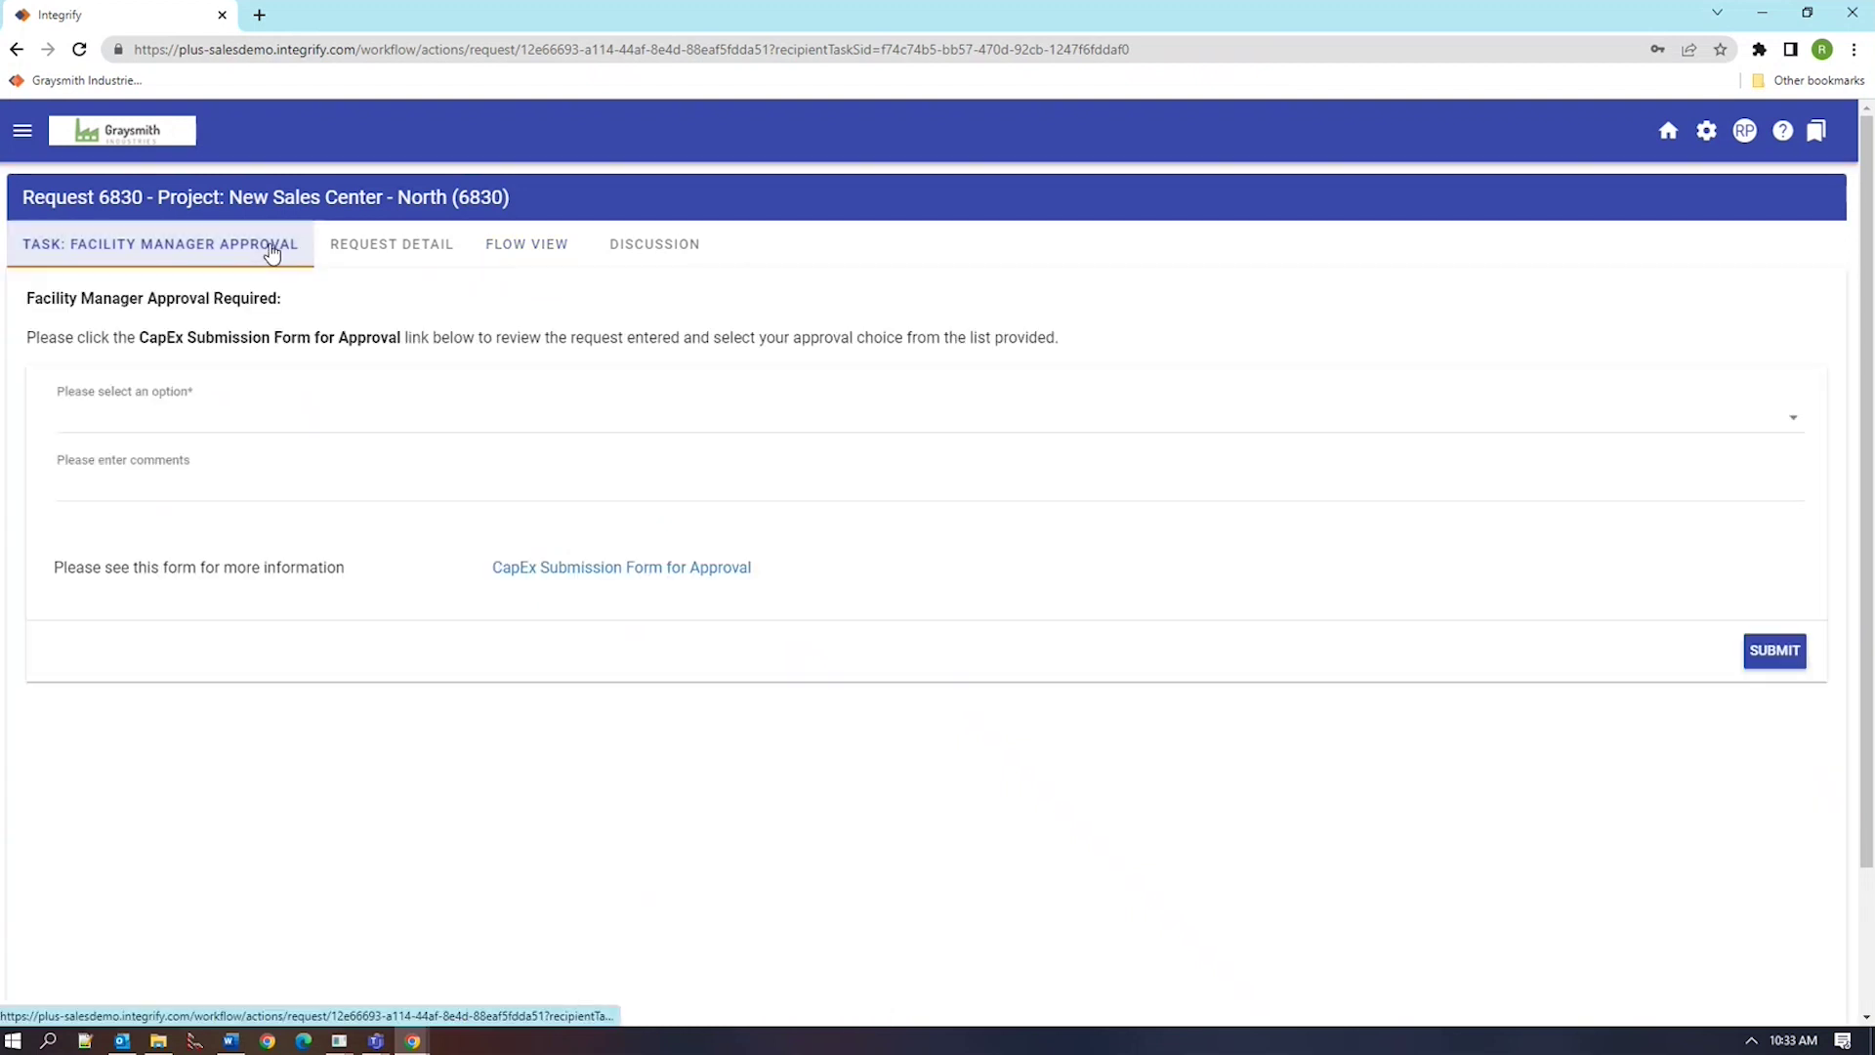
{"action": "left_click", "coordinate": [525, 567]}
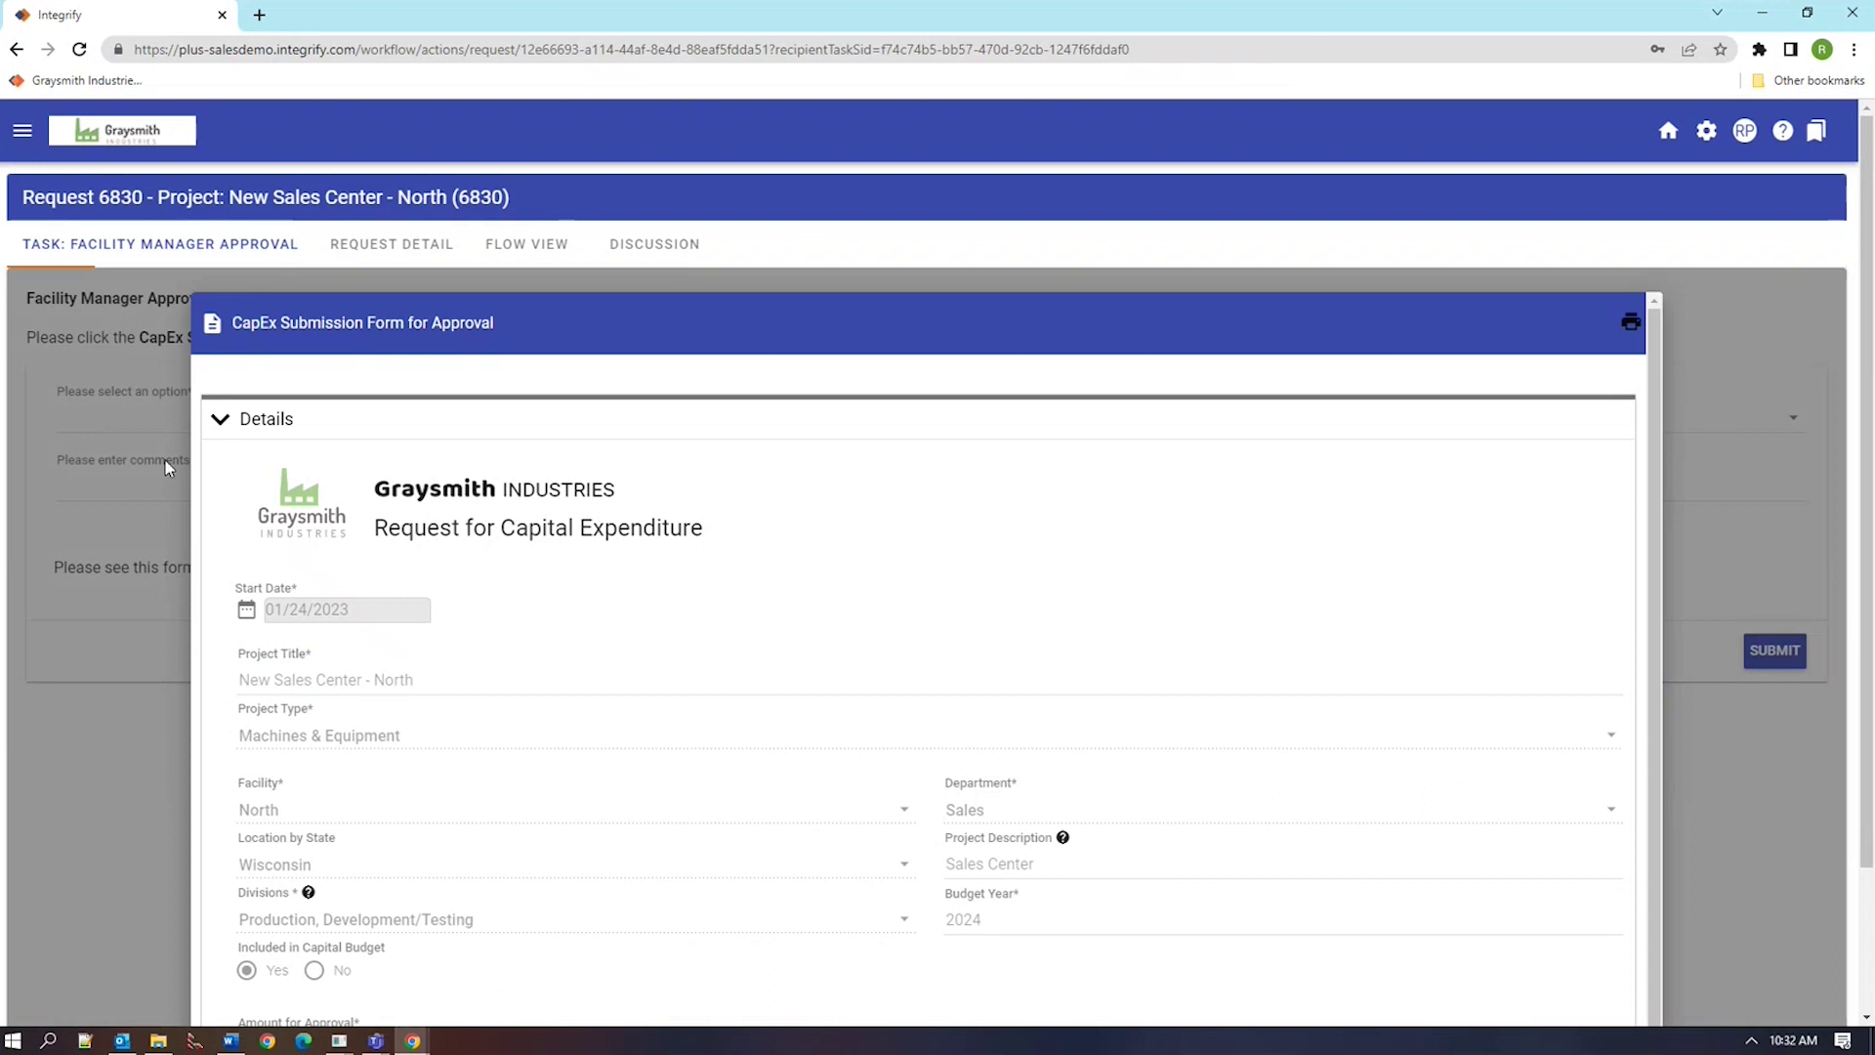
{"action": "scroll", "coordinate": [1436, 980], "scroll_direction": "down", "scroll_amount": 1}
{"action": "scroll", "coordinate": [1438, 981], "scroll_direction": "down", "scroll_amount": 3}
{"action": "left_click", "coordinate": [1619, 967]}
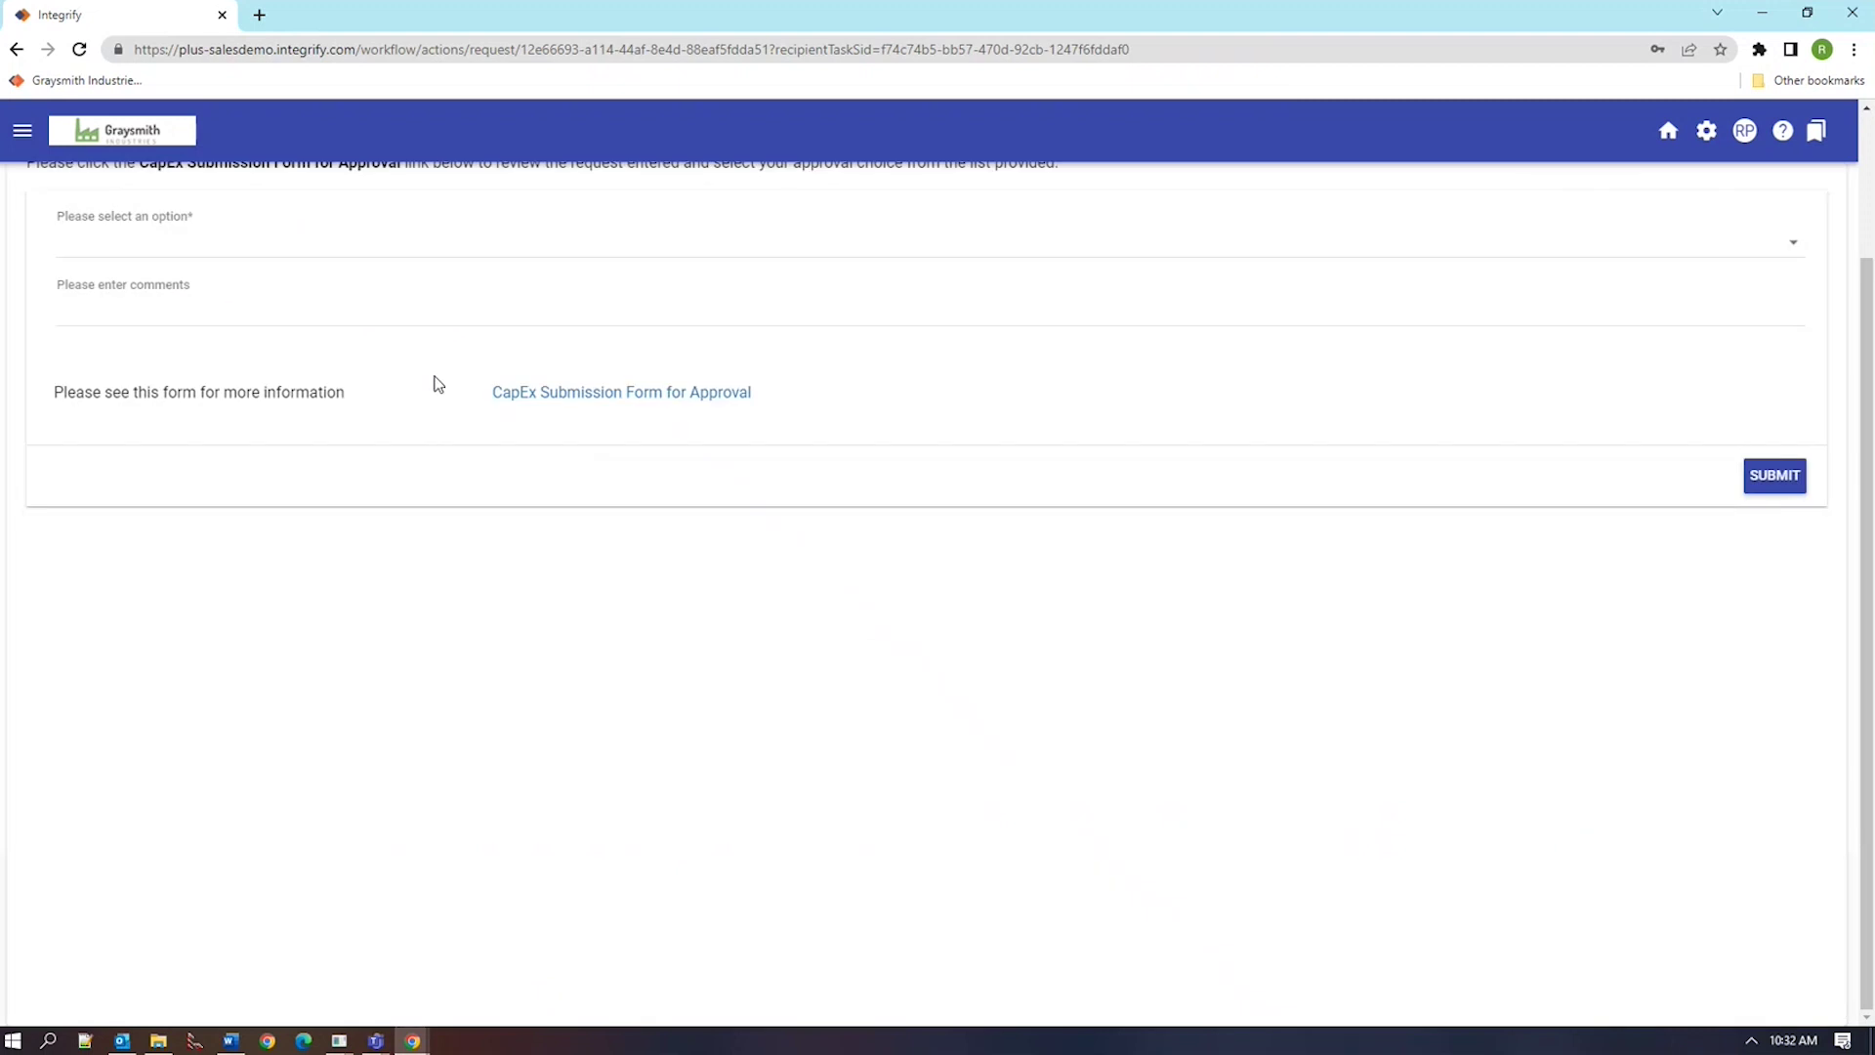
{"action": "scroll", "coordinate": [281, 278], "scroll_direction": "up", "scroll_amount": 2}
Approve the facility manager task with the comment 'Looks Ok'
{"action": "left_click", "coordinate": [283, 418]}
{"action": "left_click", "coordinate": [284, 469]}
{"action": "left_click", "coordinate": [305, 484]}
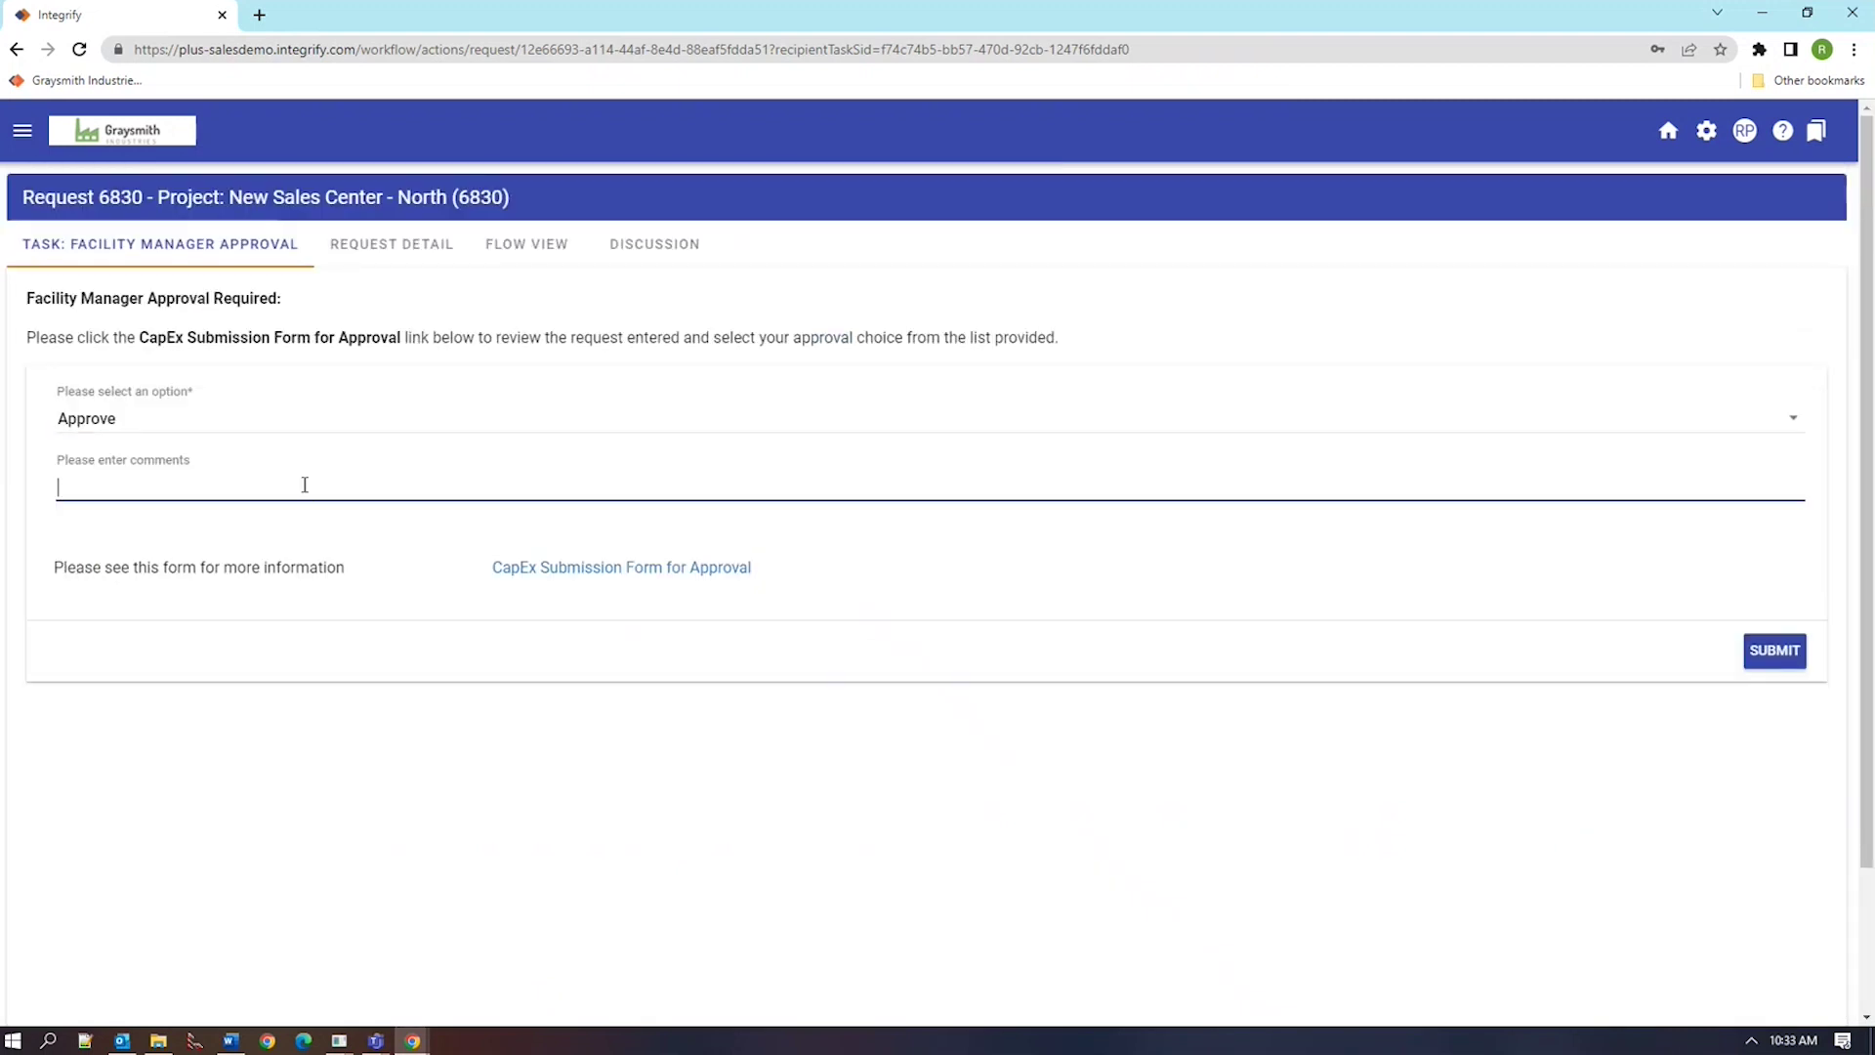
{"action": "type", "text": "Looks Ok"}
{"action": "left_click", "coordinate": [1788, 652]}
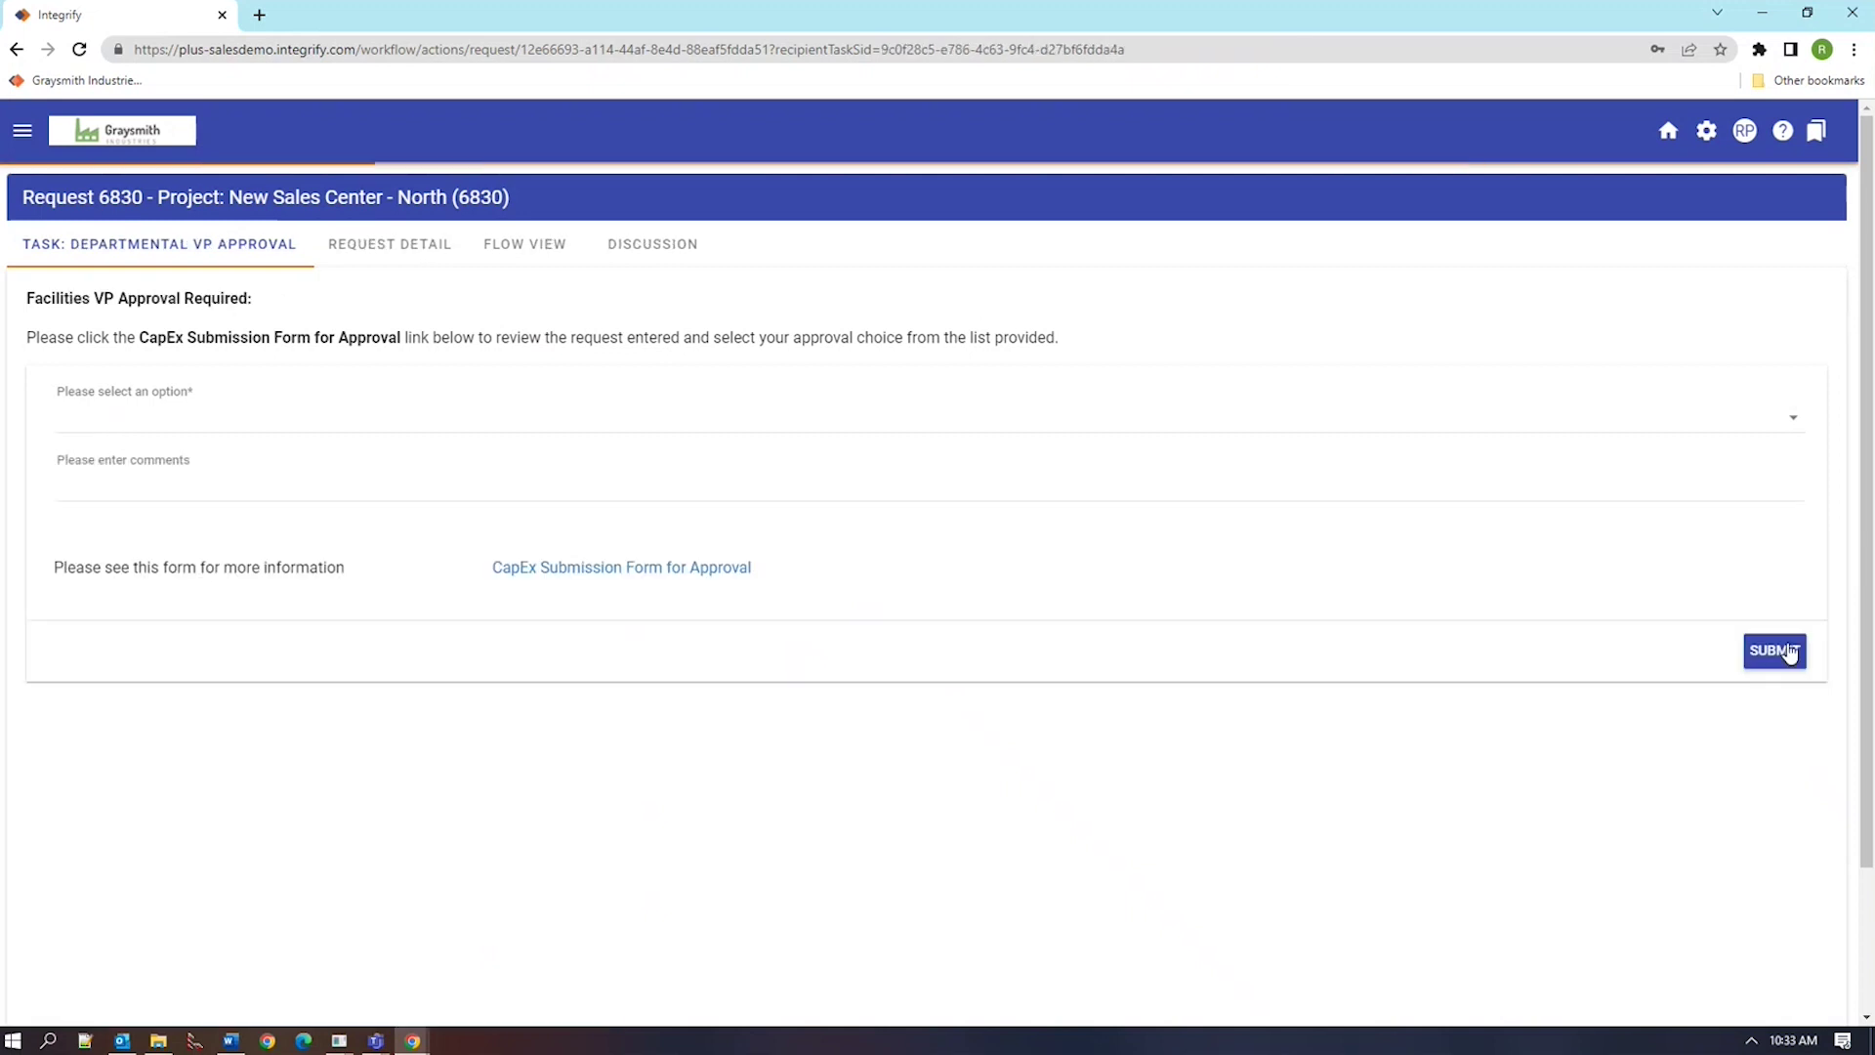
{"action": "left_click", "coordinate": [304, 425]}
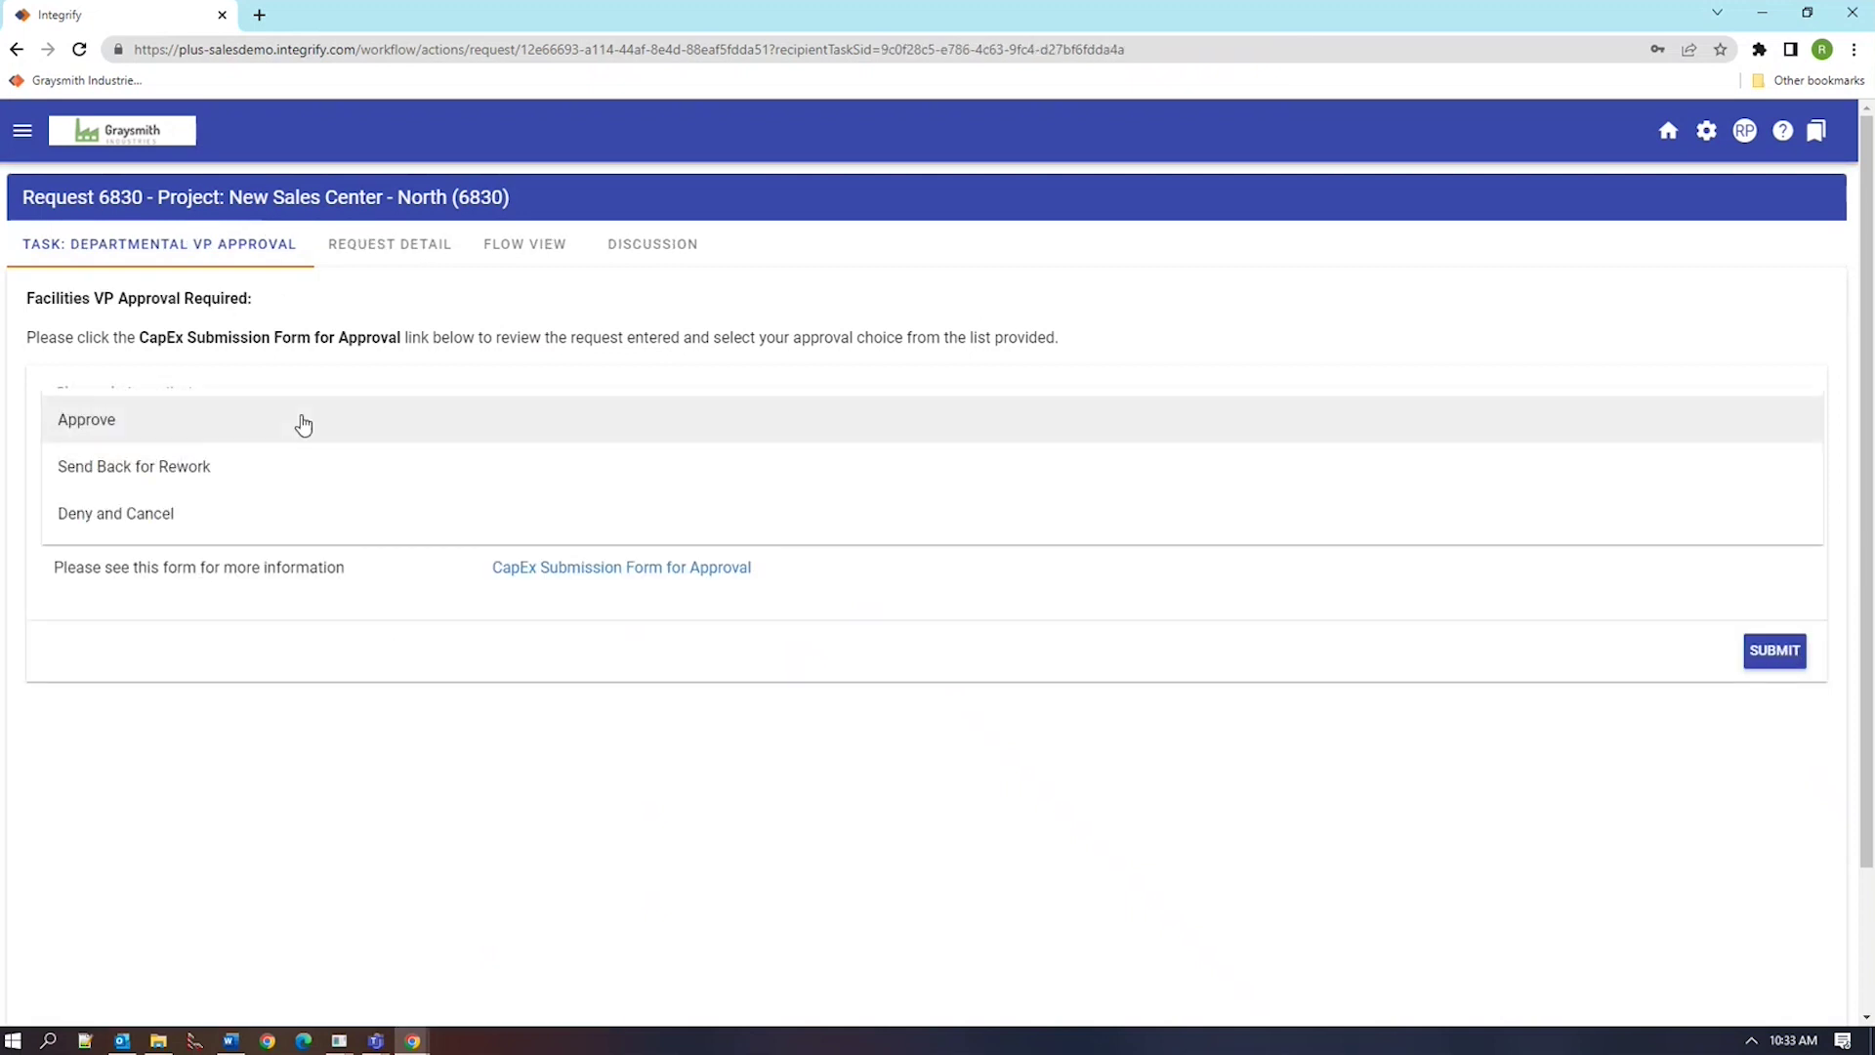
{"action": "left_click", "coordinate": [379, 650]}
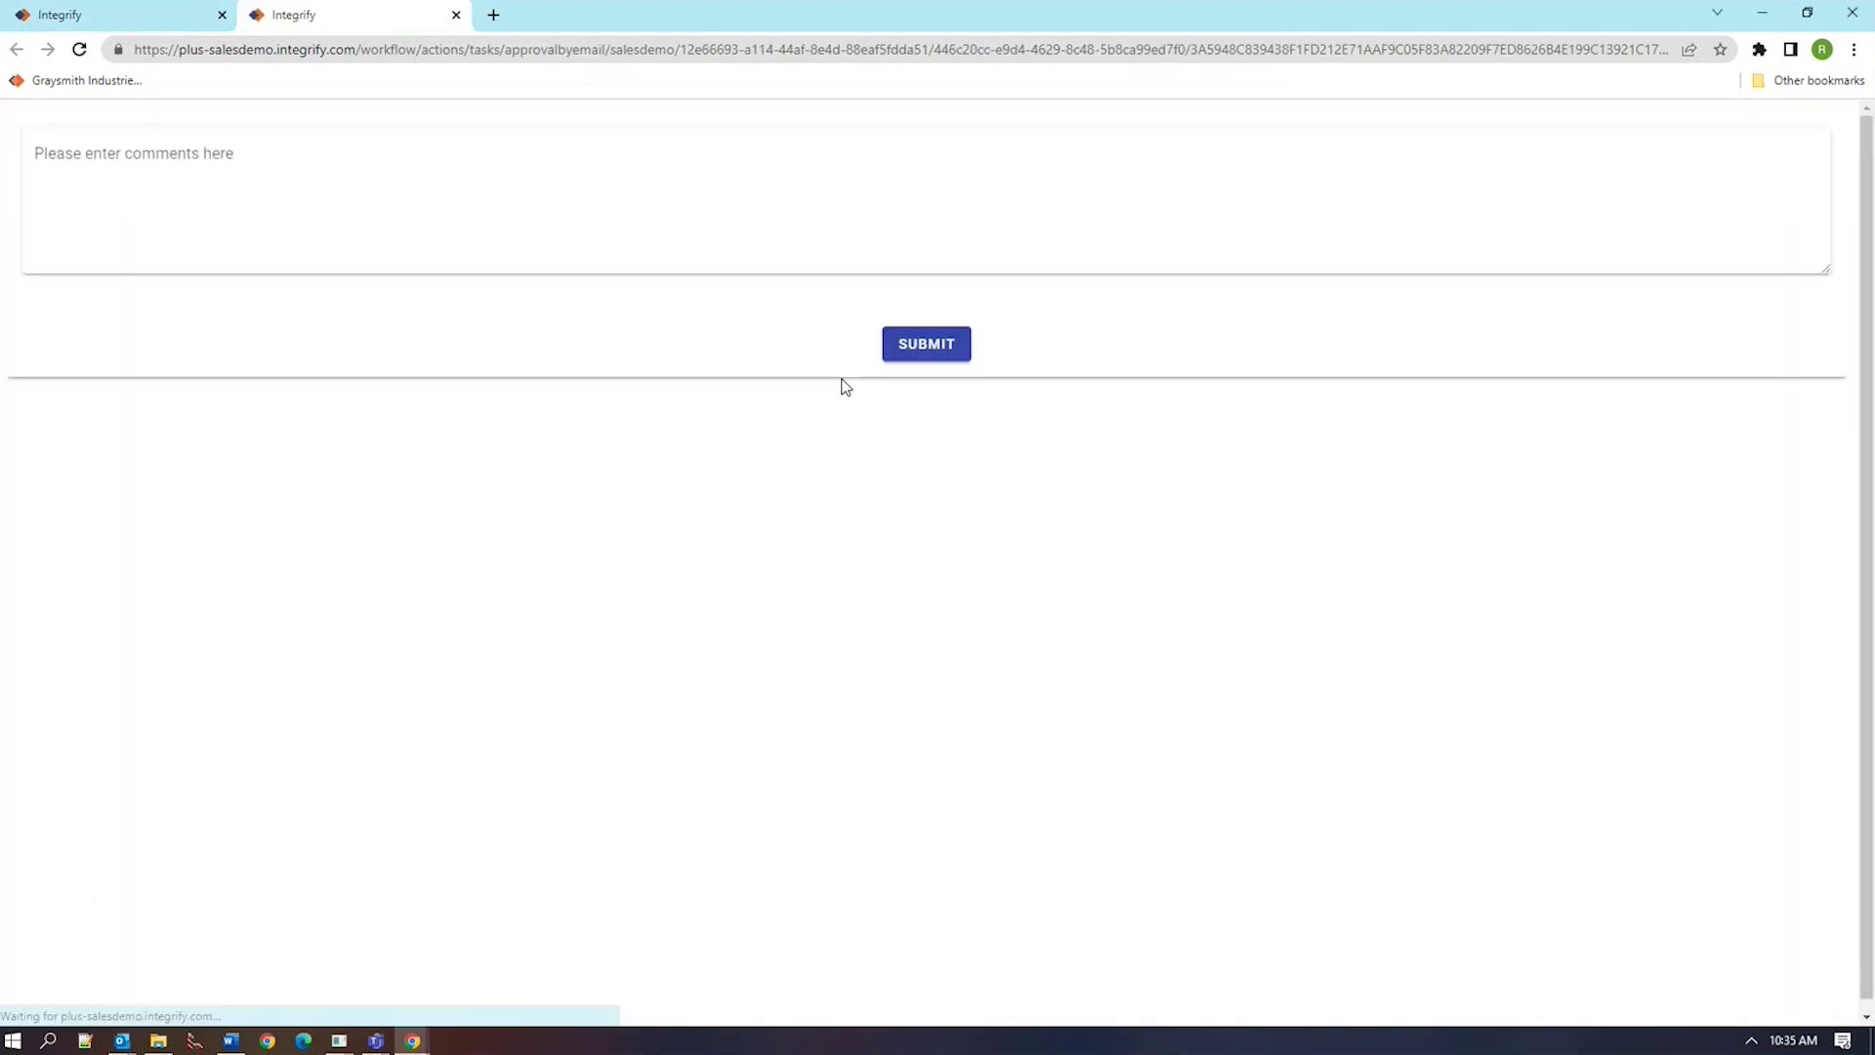
Record the emailed VP approval with comment 'VP says OK', close that tab, and return to dashboards
{"action": "left_click", "coordinate": [458, 160]}
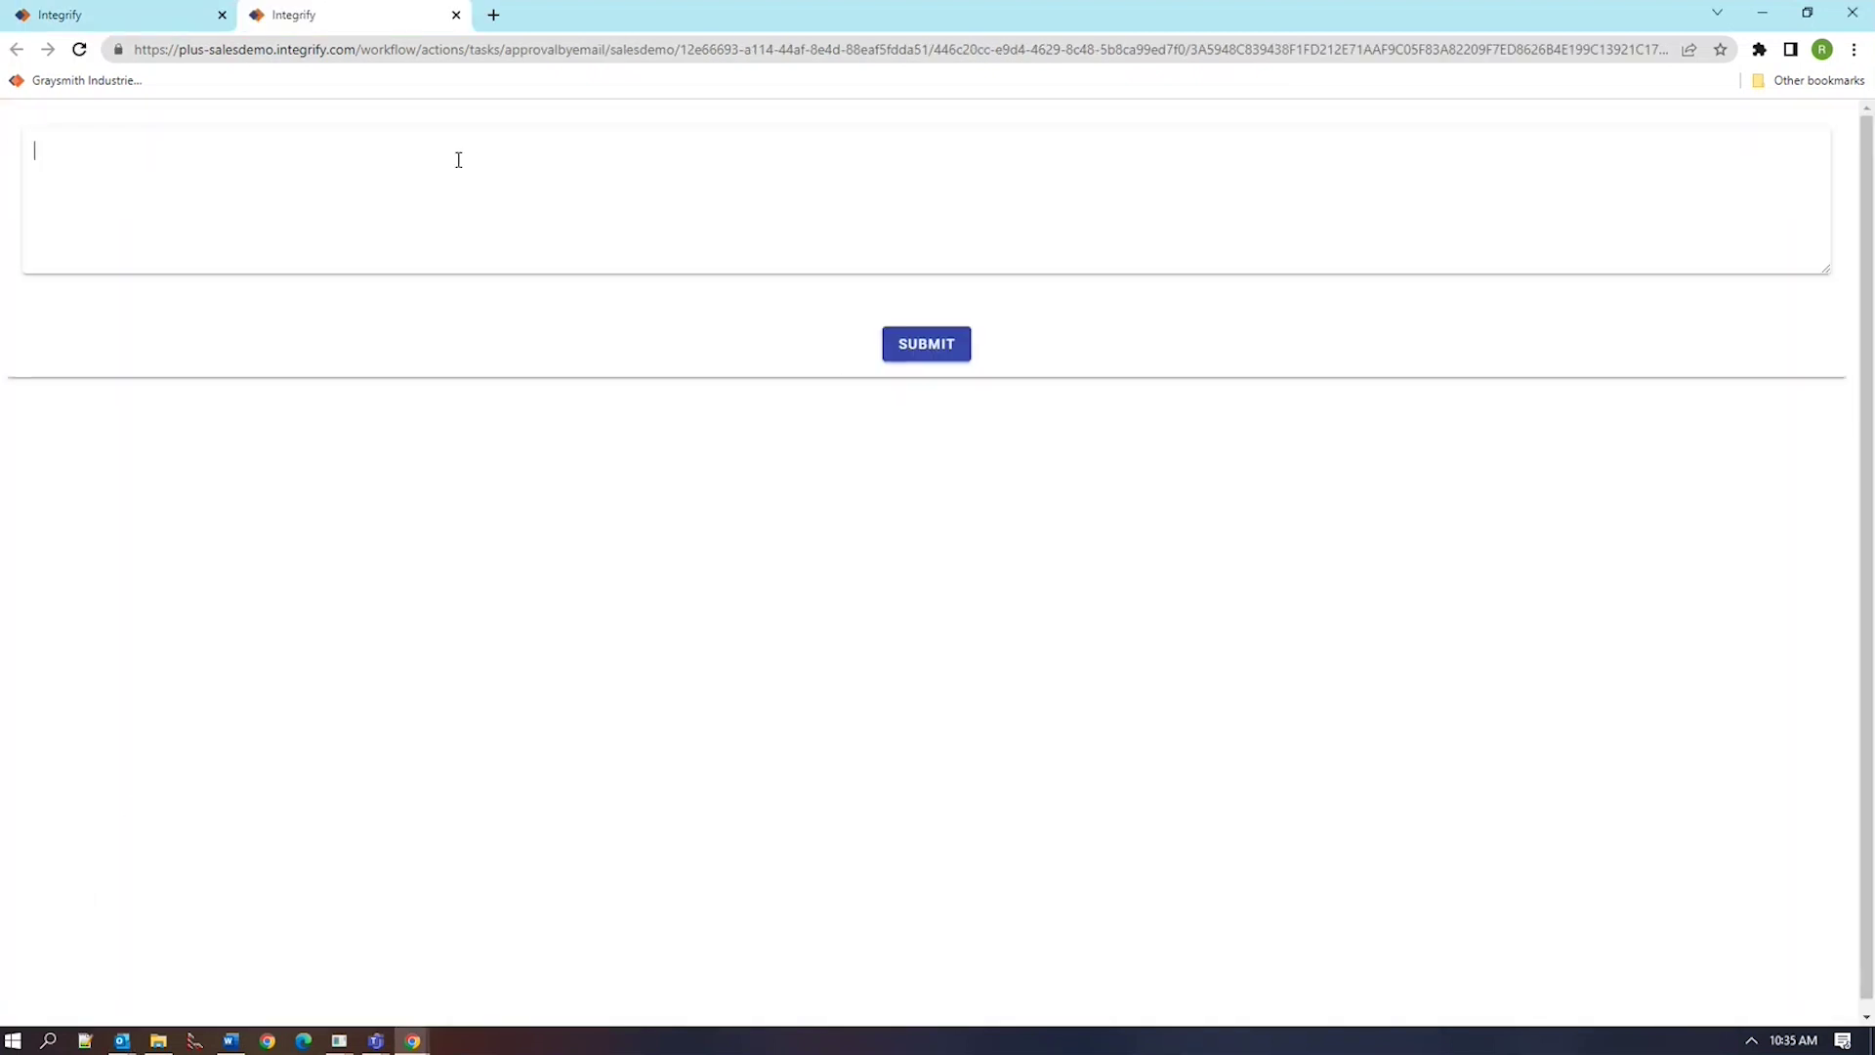
{"action": "type", "text": "VP say OK"}
{"action": "key", "text": "Left"}
{"action": "type", "text": "s"}
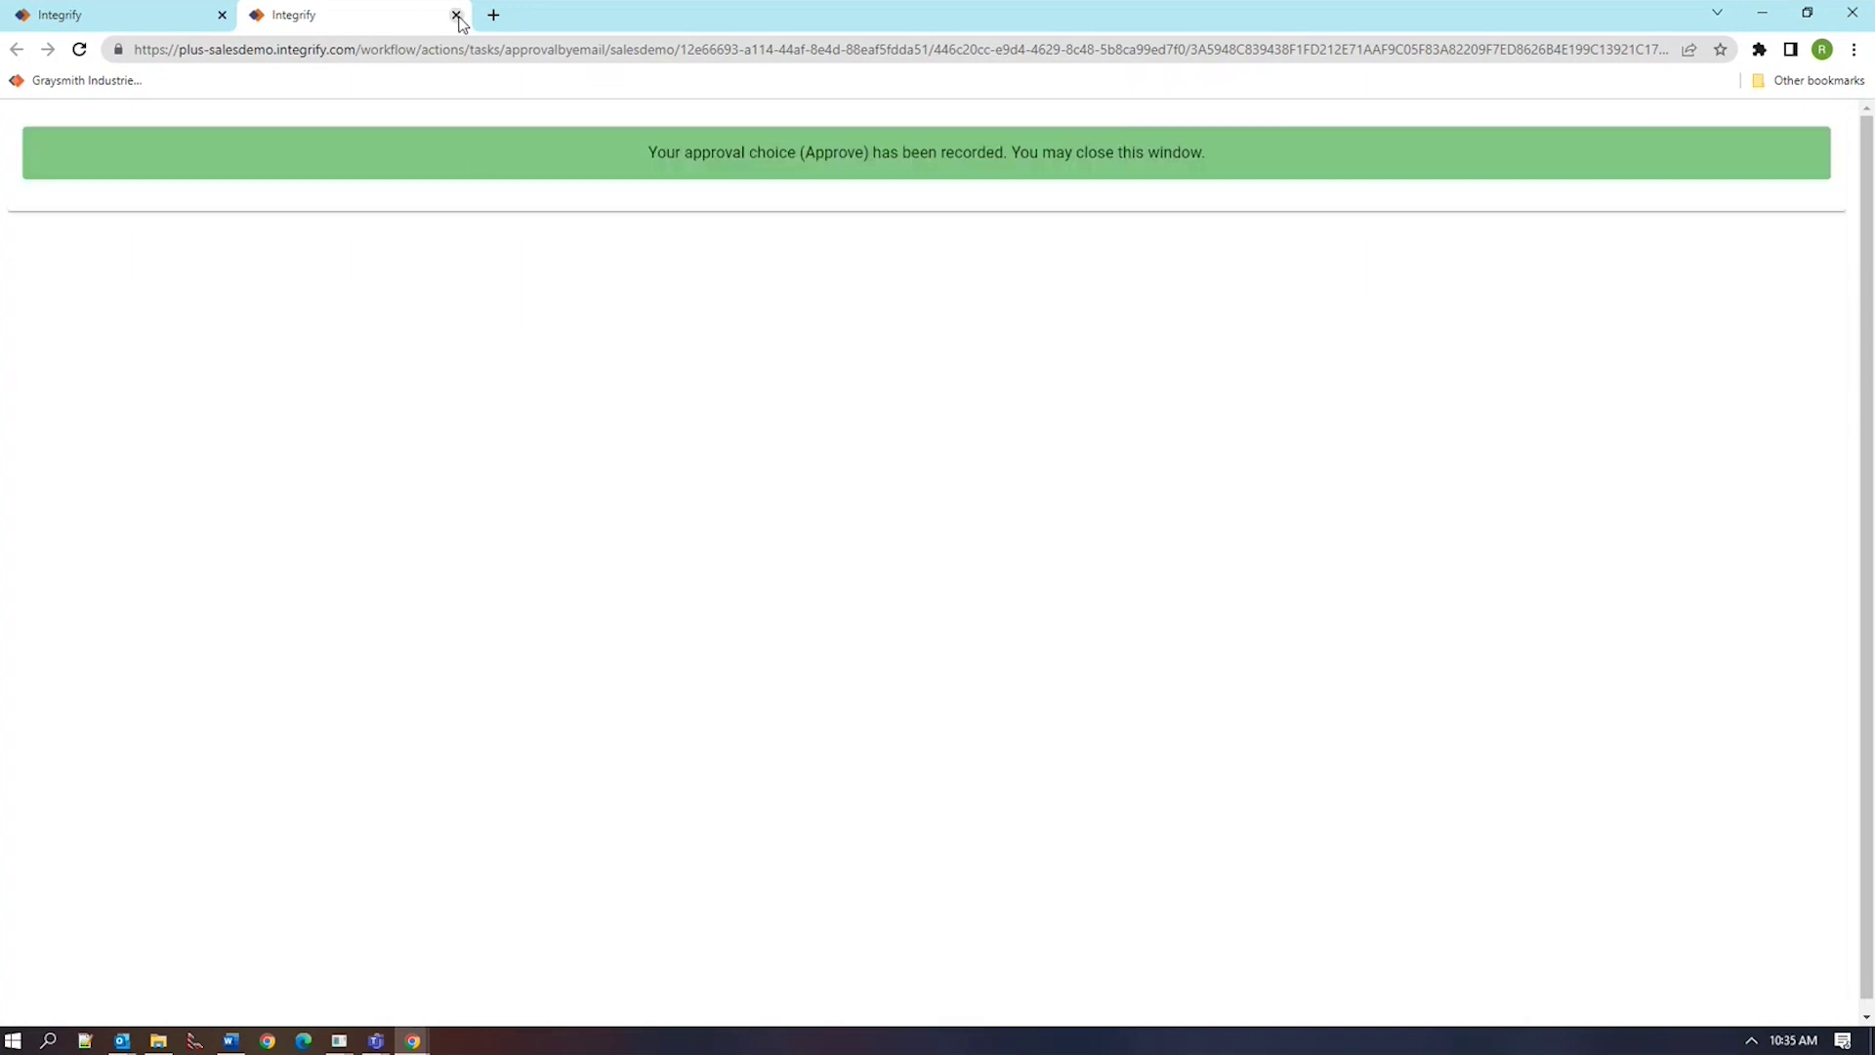
{"action": "left_click", "coordinate": [456, 15]}
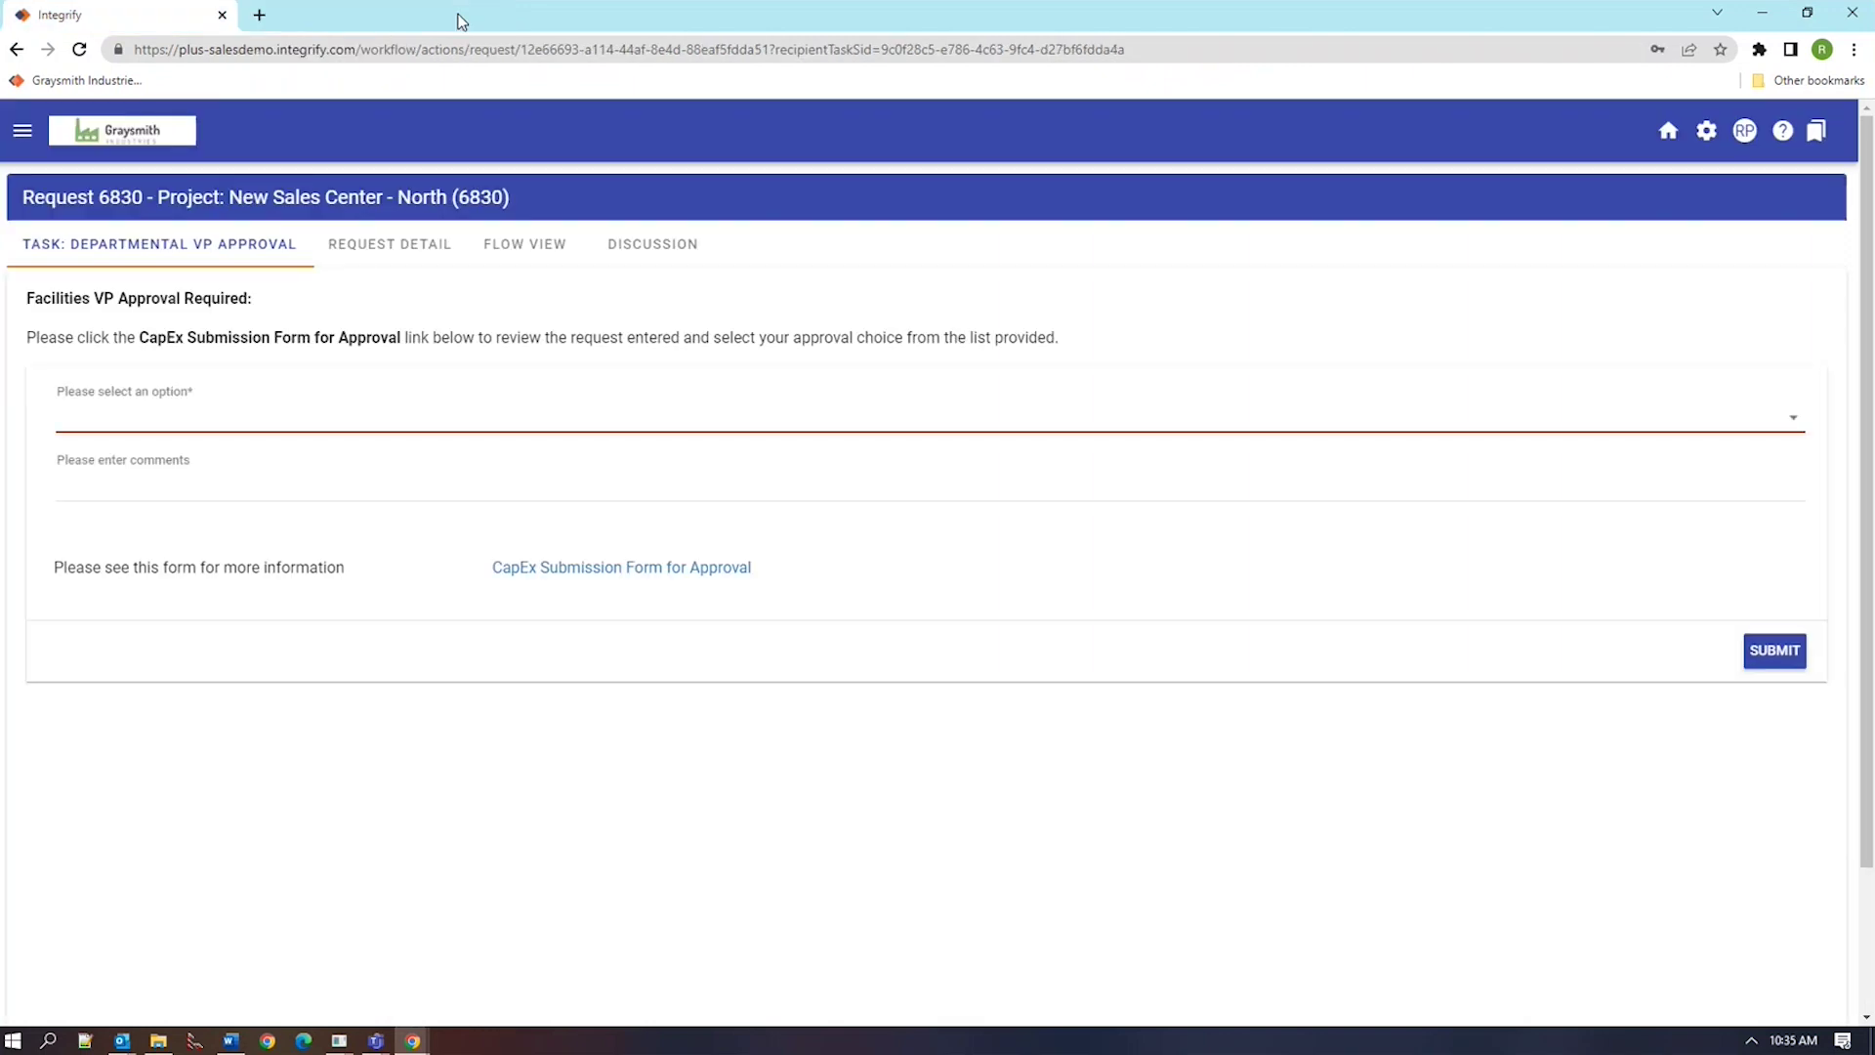
{"action": "left_click", "coordinate": [185, 128]}
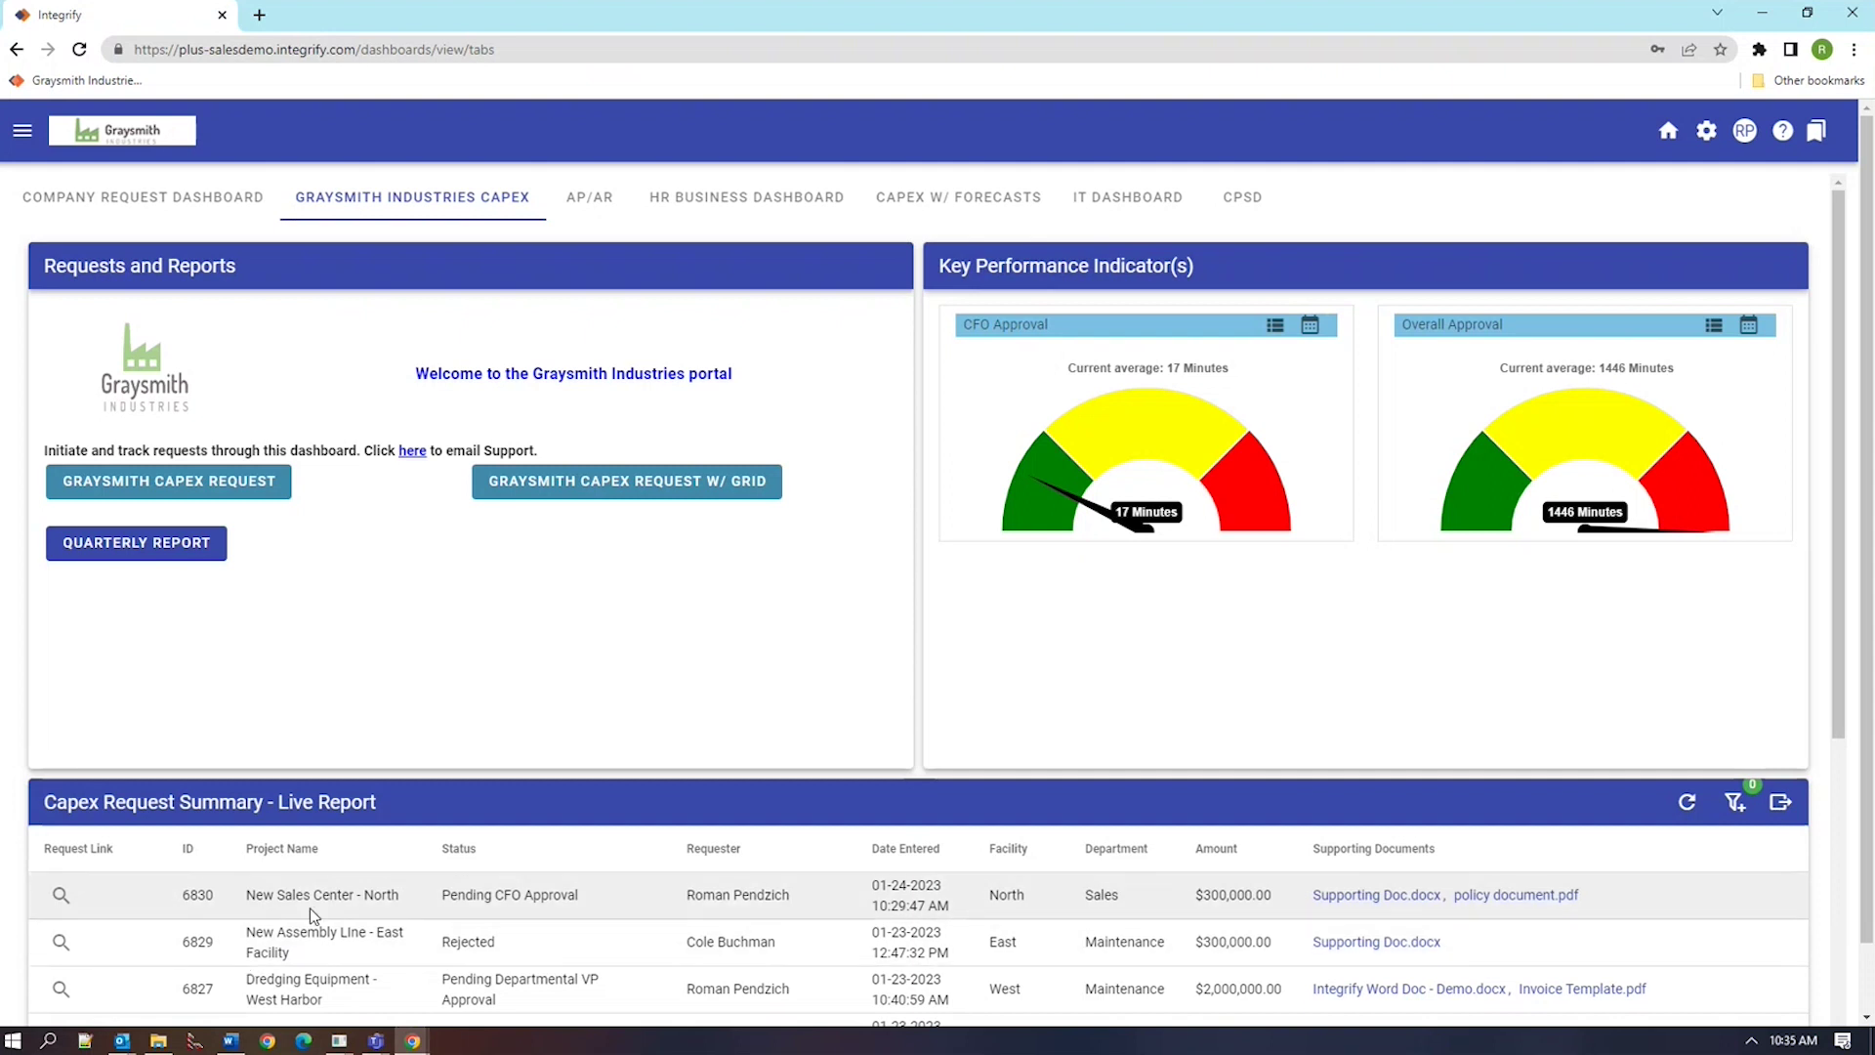
Open request 6830 'New Sales Center - North' from the CapEx dashboard
{"action": "left_click", "coordinate": [61, 897]}
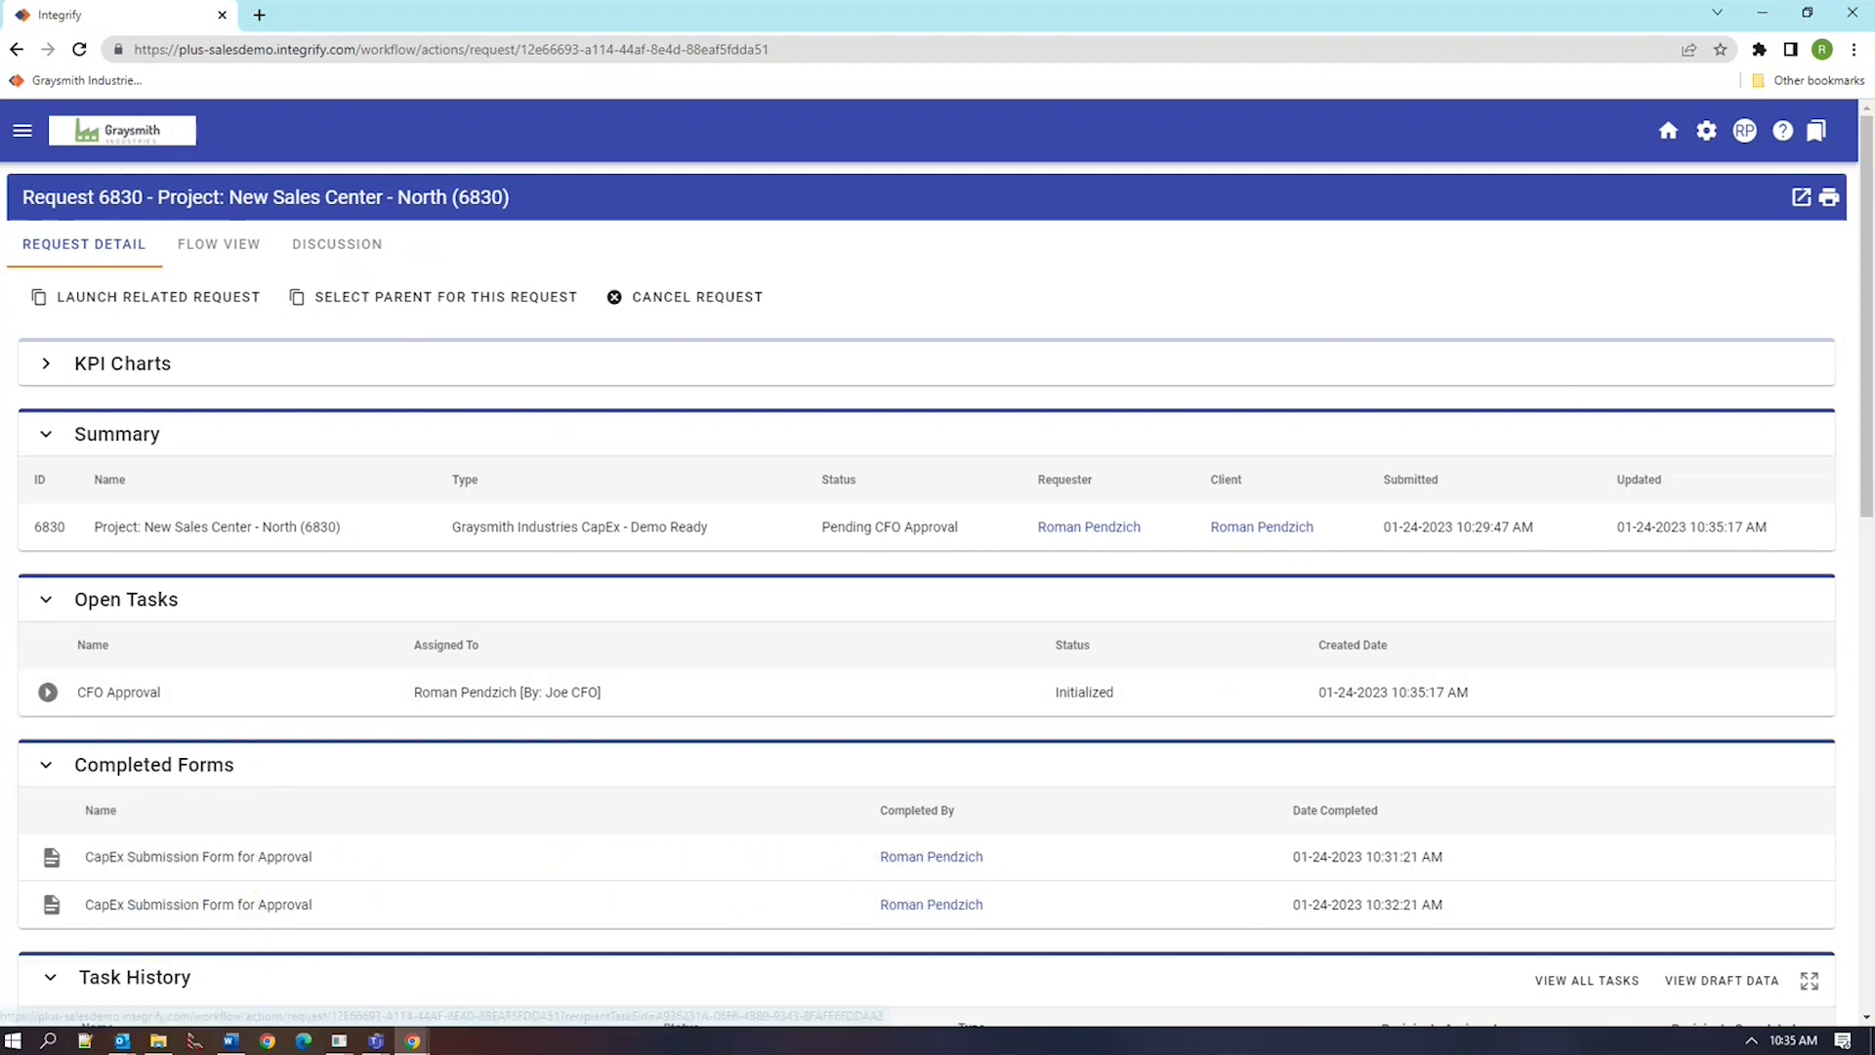
Highlight the original submission's facility West, department Clinical and $200,000.00 amount in task history
{"action": "left_click_drag", "start_coordinate": [1858, 394], "coordinate": [1858, 681]}
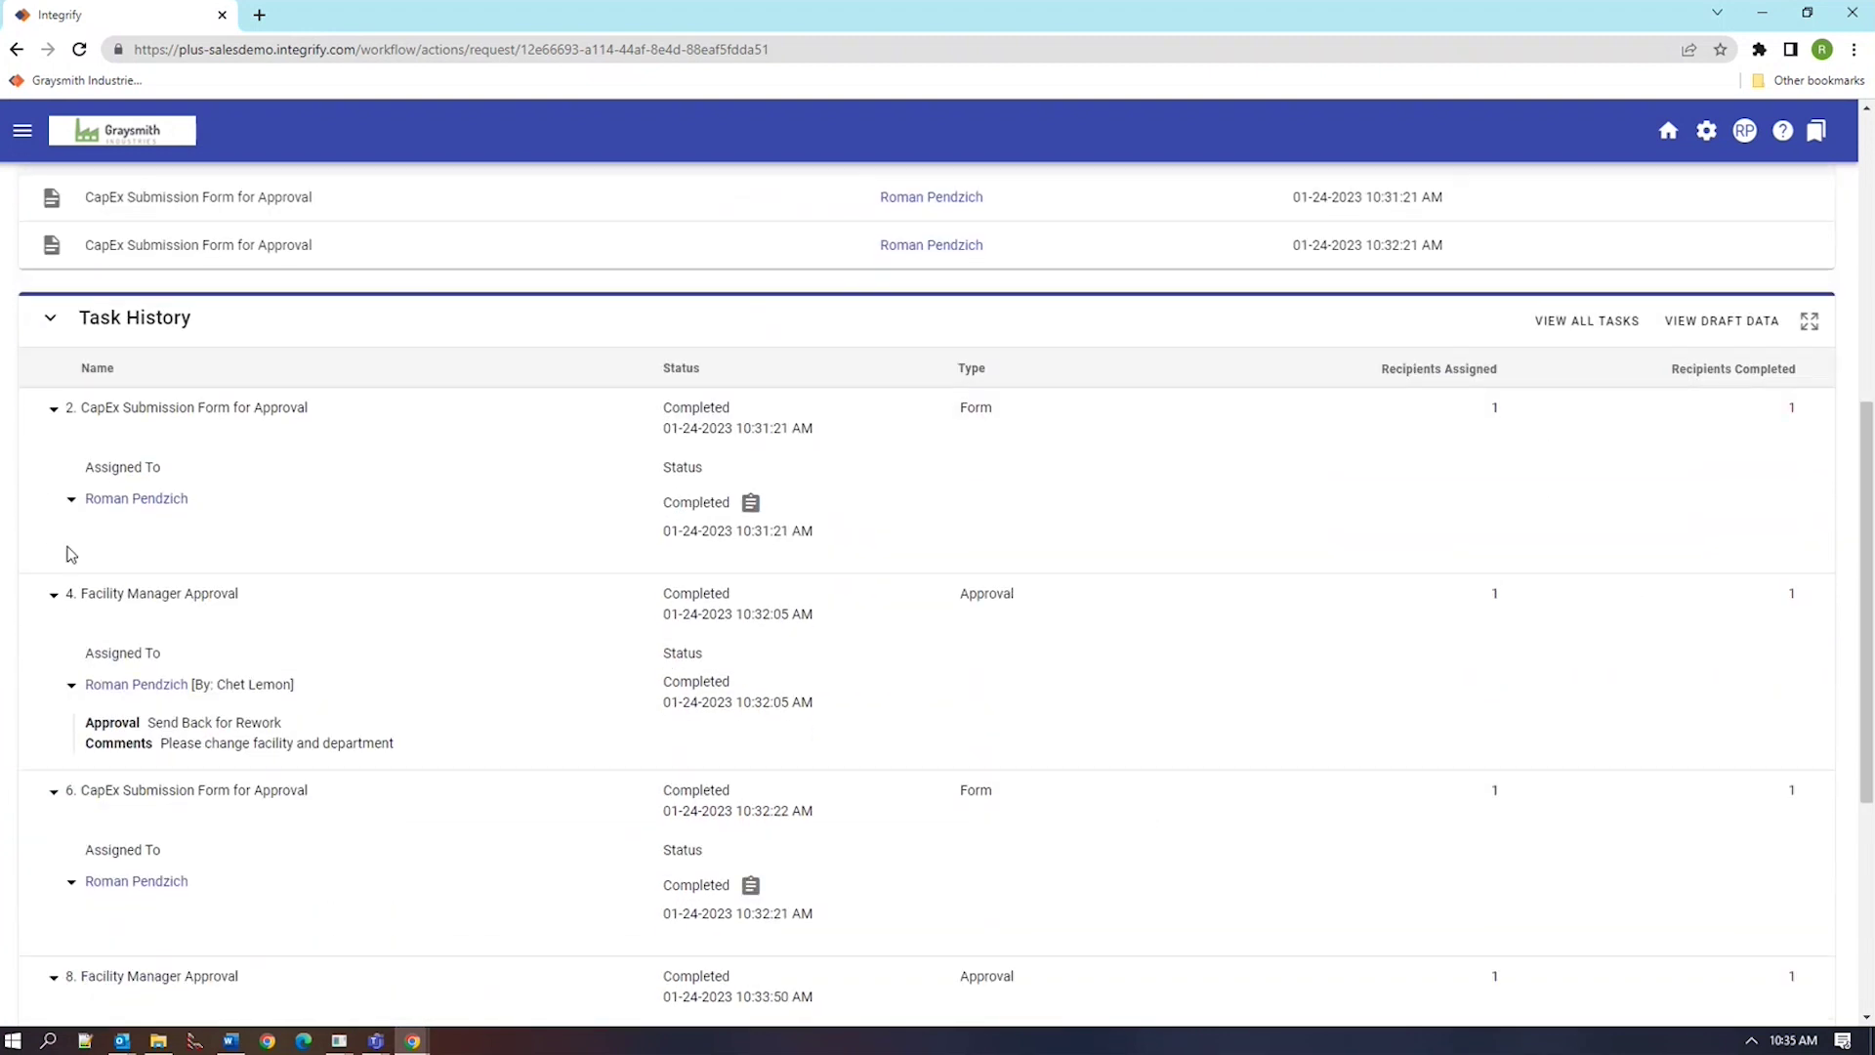
{"action": "left_click", "coordinate": [70, 500]}
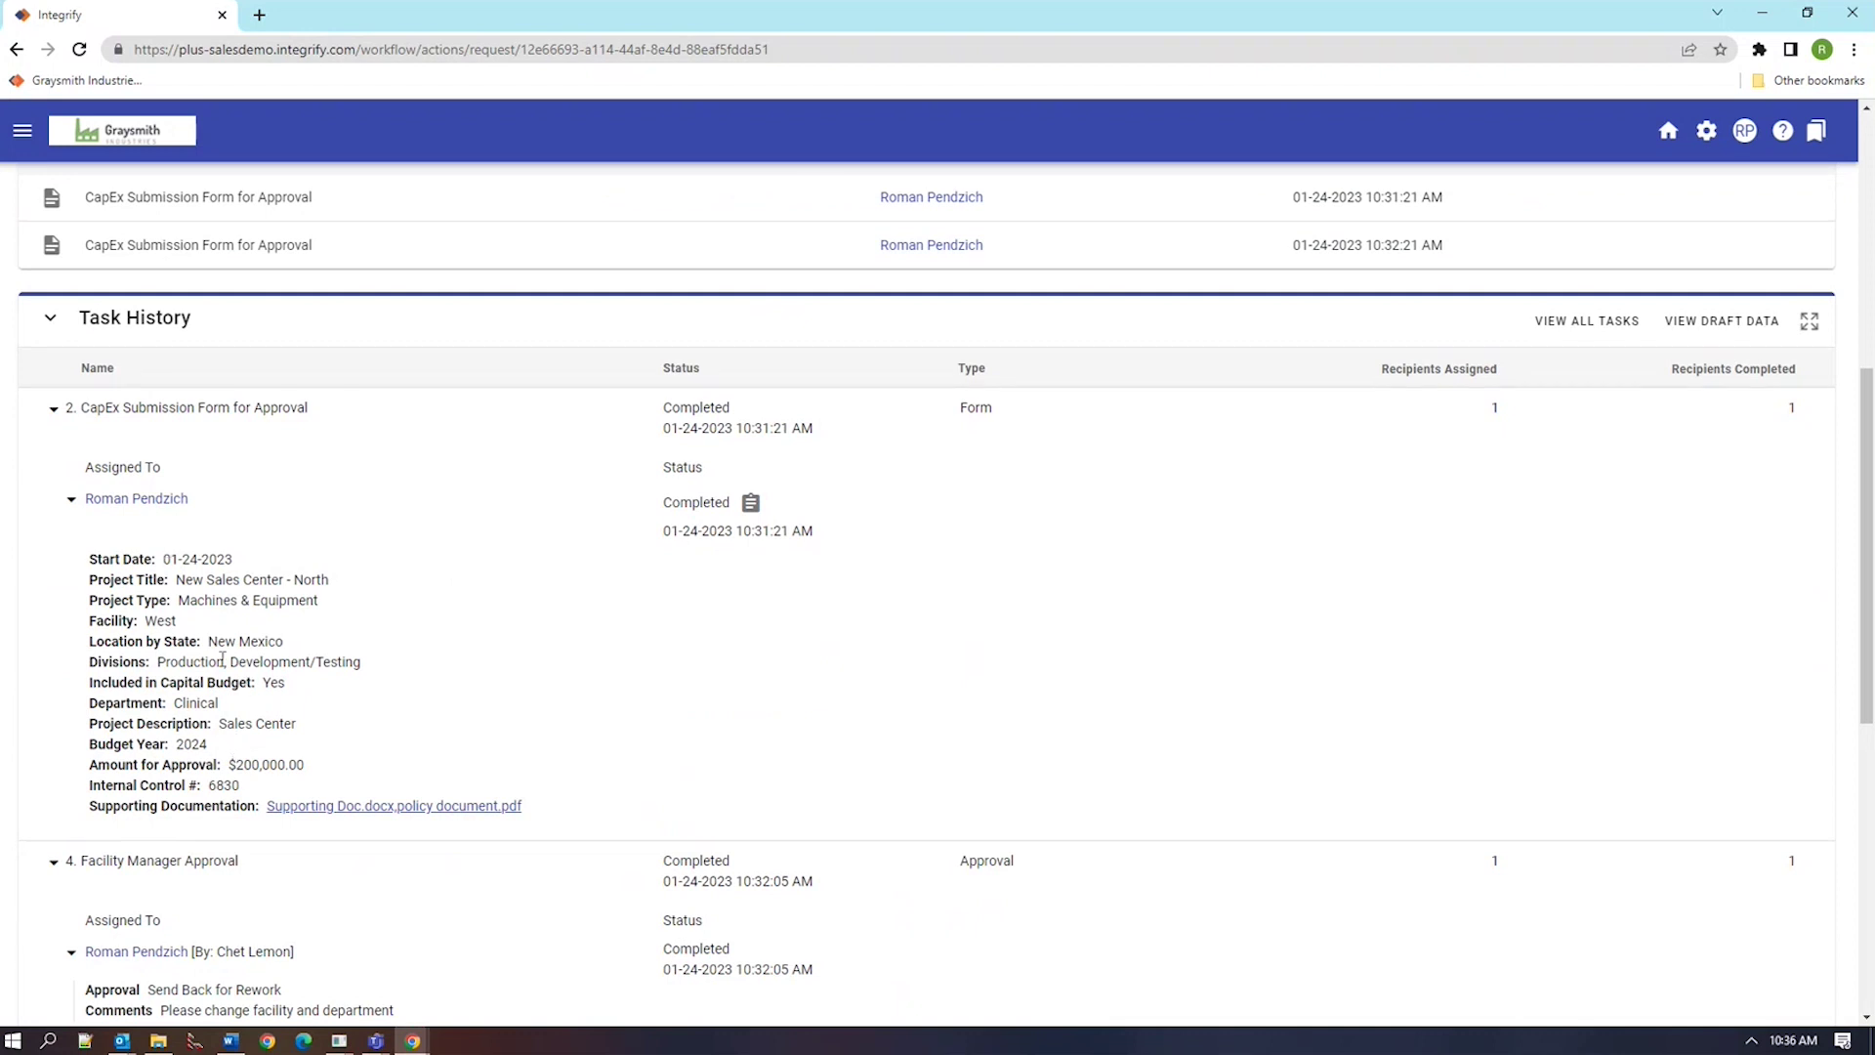
{"action": "left_click_drag", "start_coordinate": [179, 621], "coordinate": [145, 623]}
{"action": "left_click_drag", "start_coordinate": [219, 703], "coordinate": [143, 704]}
{"action": "left_click_drag", "start_coordinate": [304, 766], "coordinate": [228, 767]}
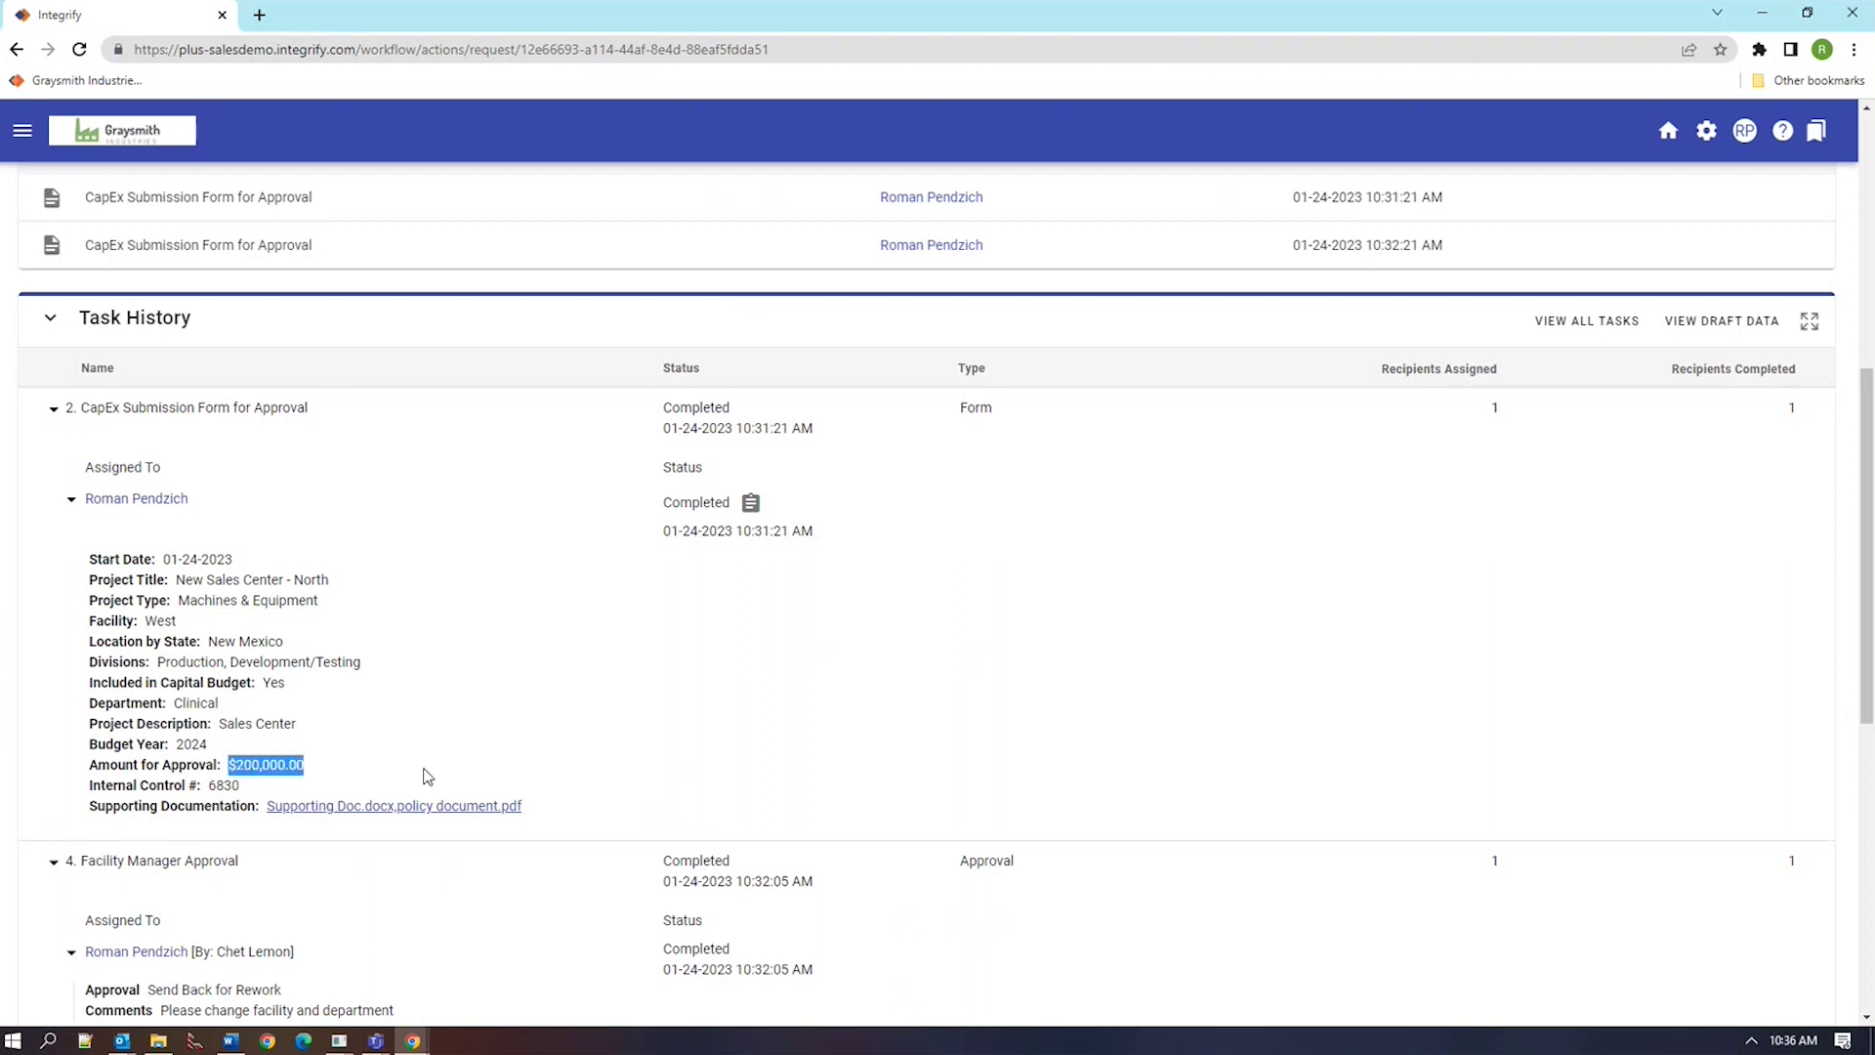
Expand the resubmitted form's details further down the task history
{"action": "scroll", "coordinate": [1853, 722], "scroll_direction": "down", "scroll_amount": 3}
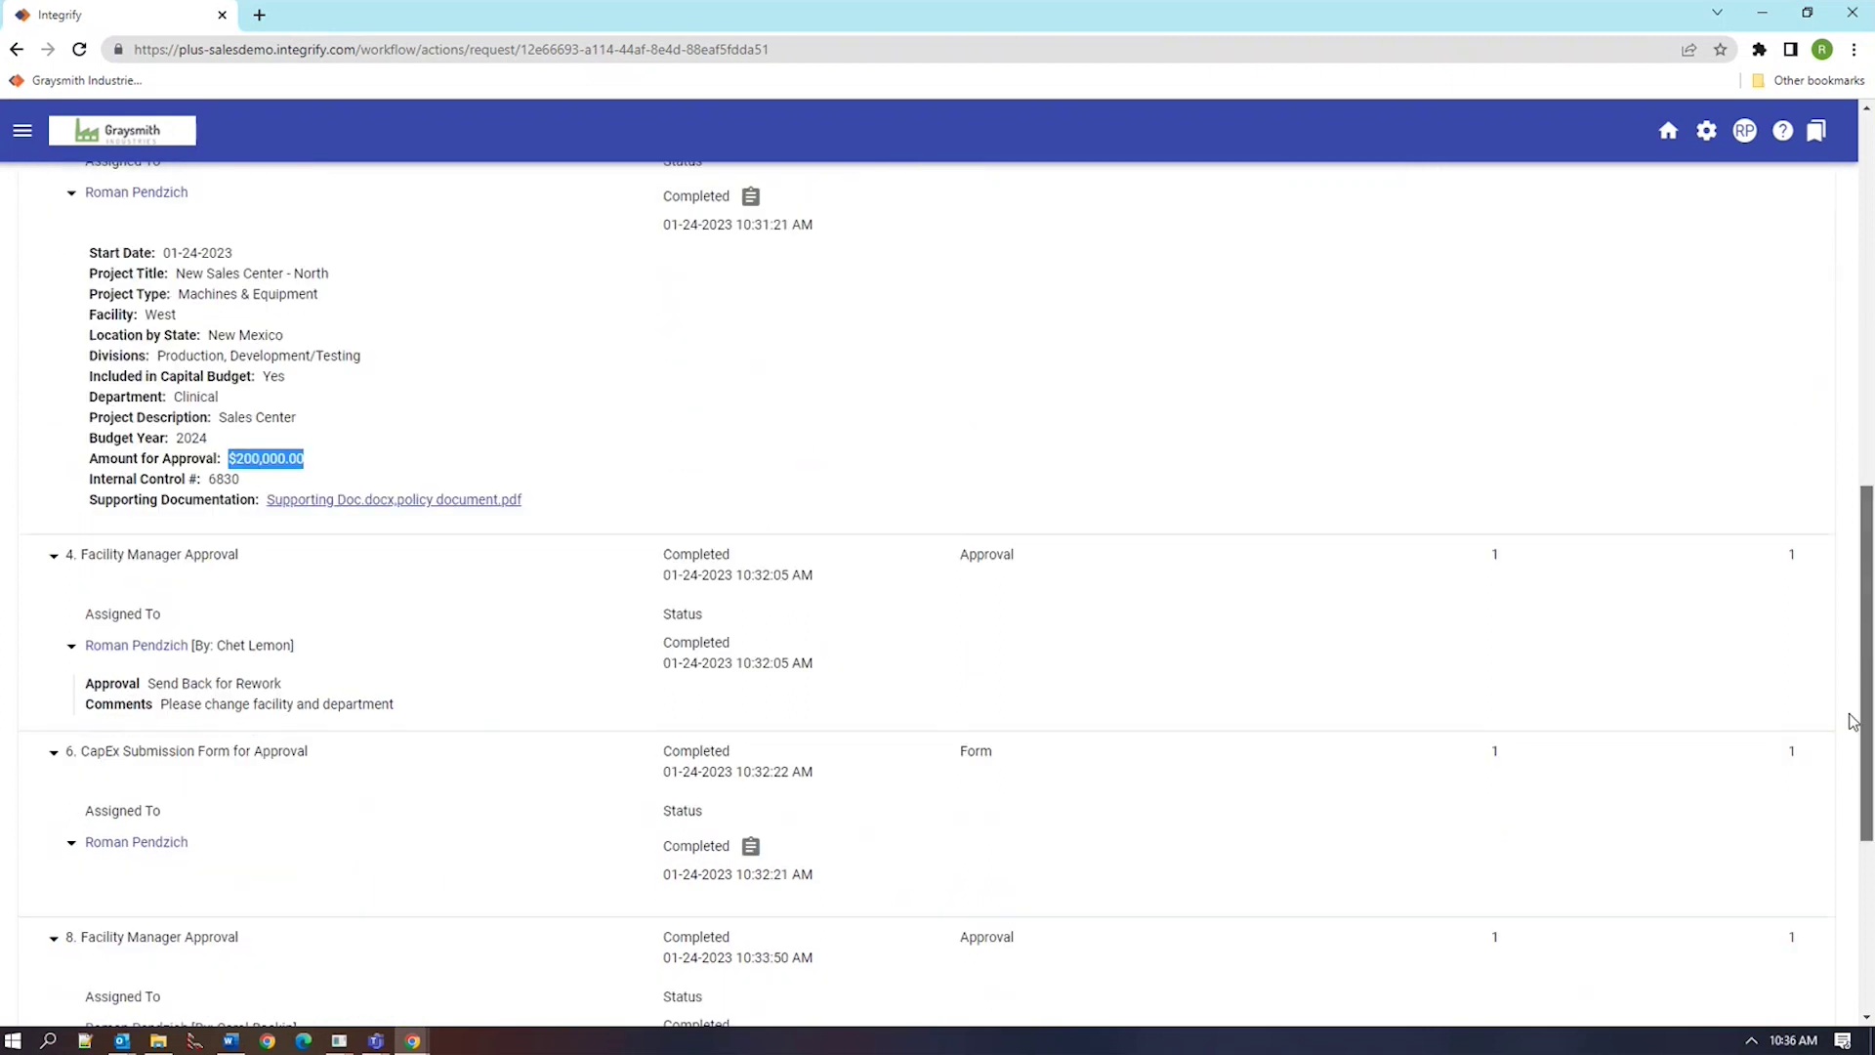
{"action": "scroll", "coordinate": [1853, 721], "scroll_direction": "down", "scroll_amount": 2}
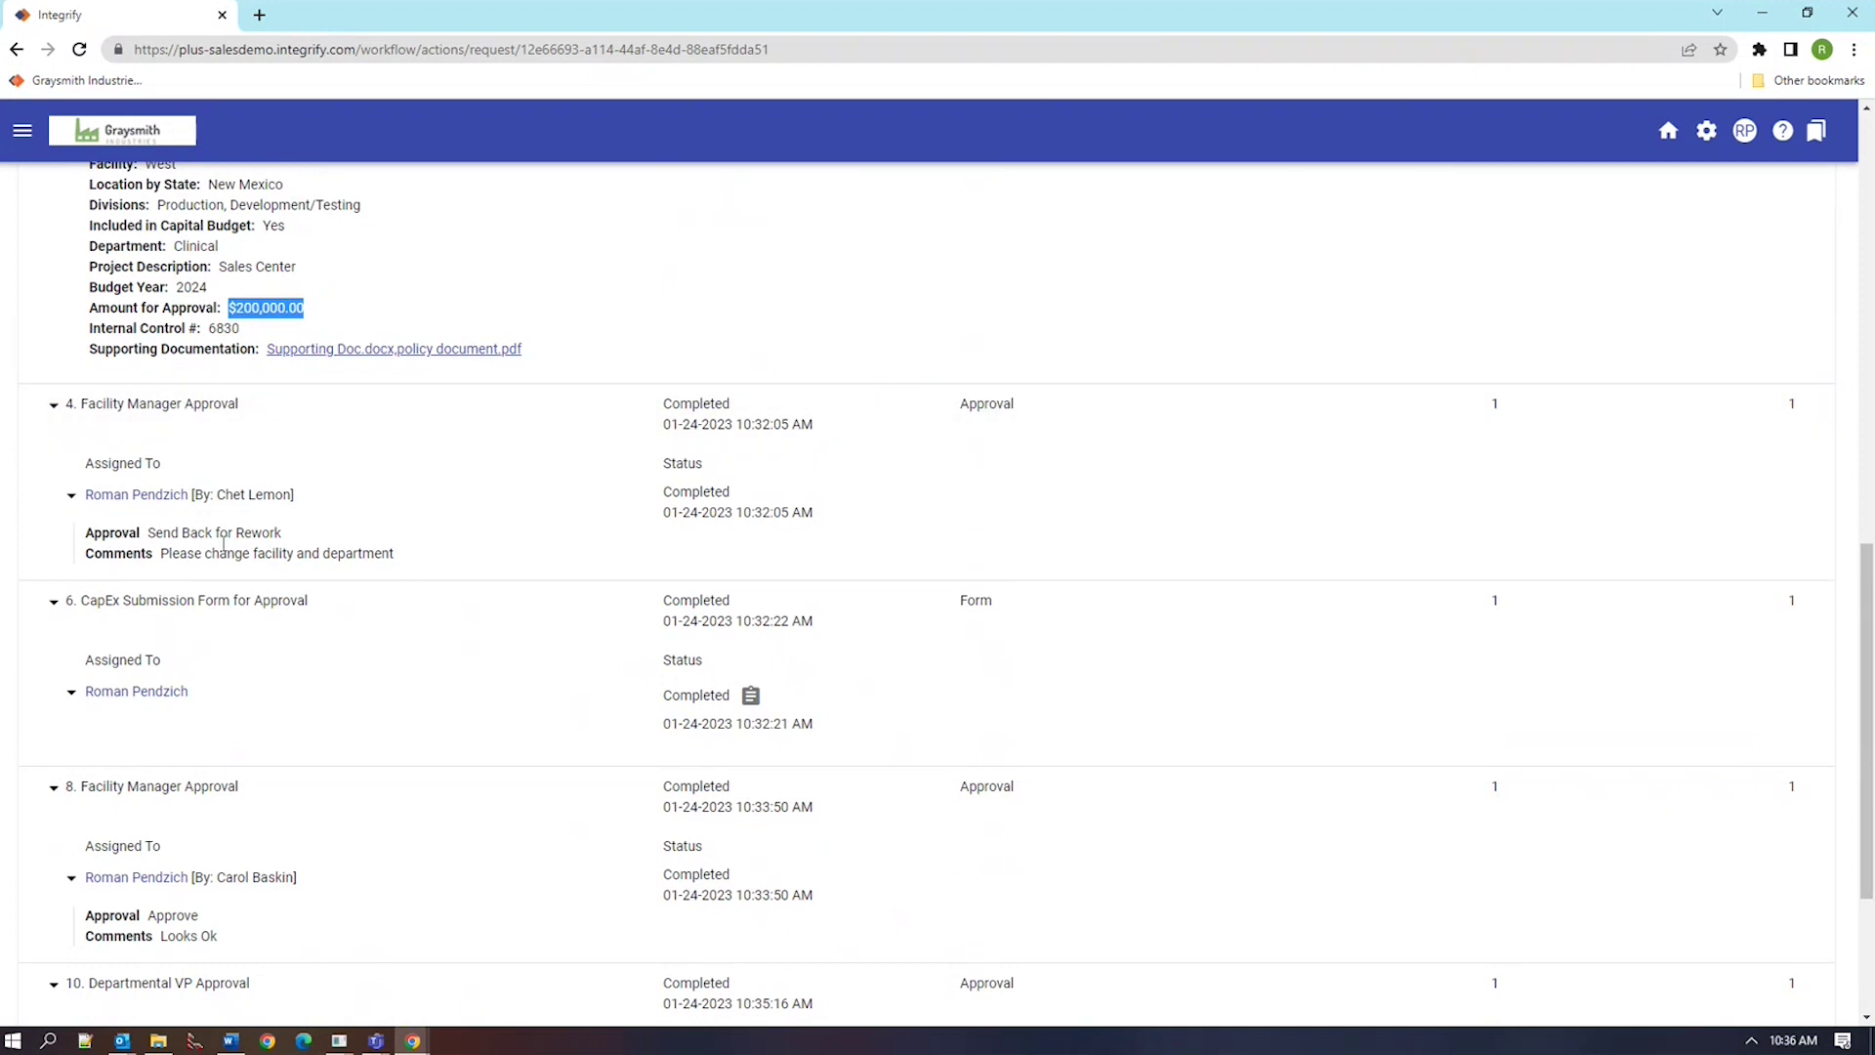
{"action": "left_click", "coordinate": [73, 694]}
Scroll through step 6's expanded form details: North, Wisconsin, Sales and $300,000.00
{"action": "scroll", "coordinate": [410, 742], "scroll_direction": "down", "scroll_amount": 5}
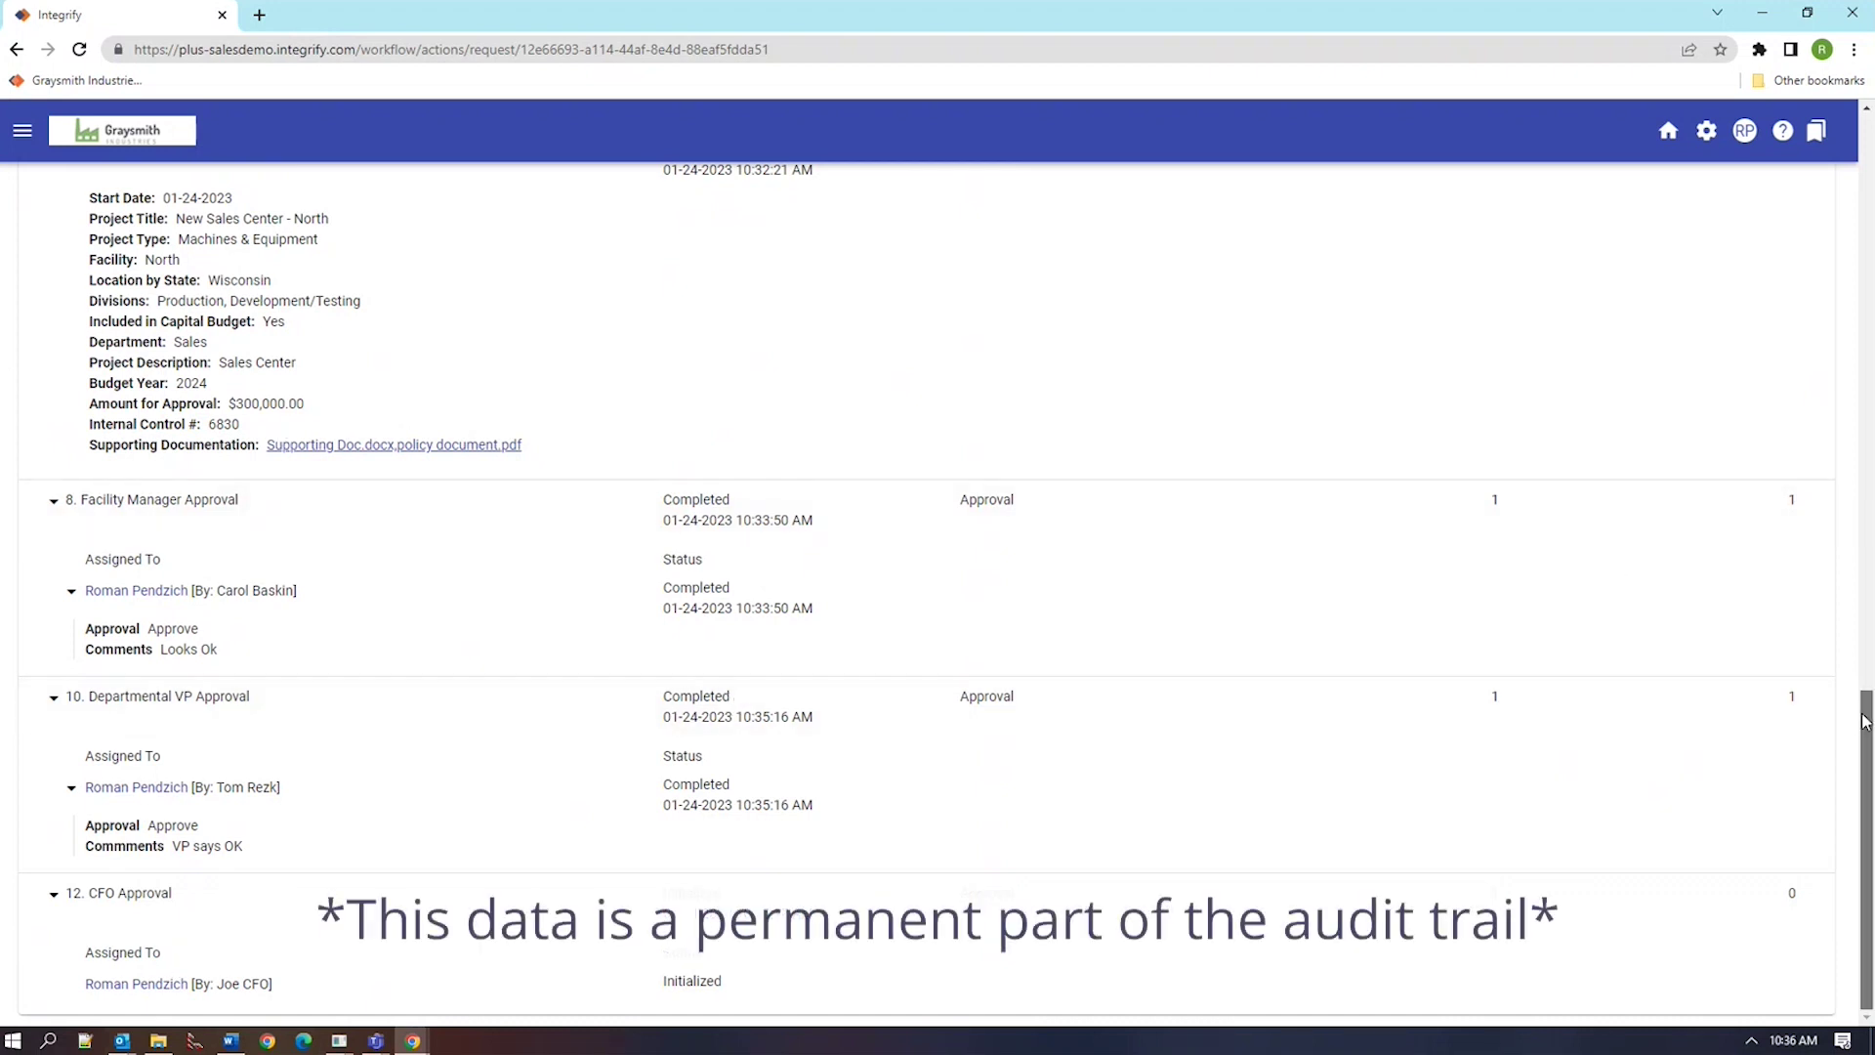
{"action": "left_click_drag", "start_coordinate": [1859, 722], "coordinate": [1800, 602]}
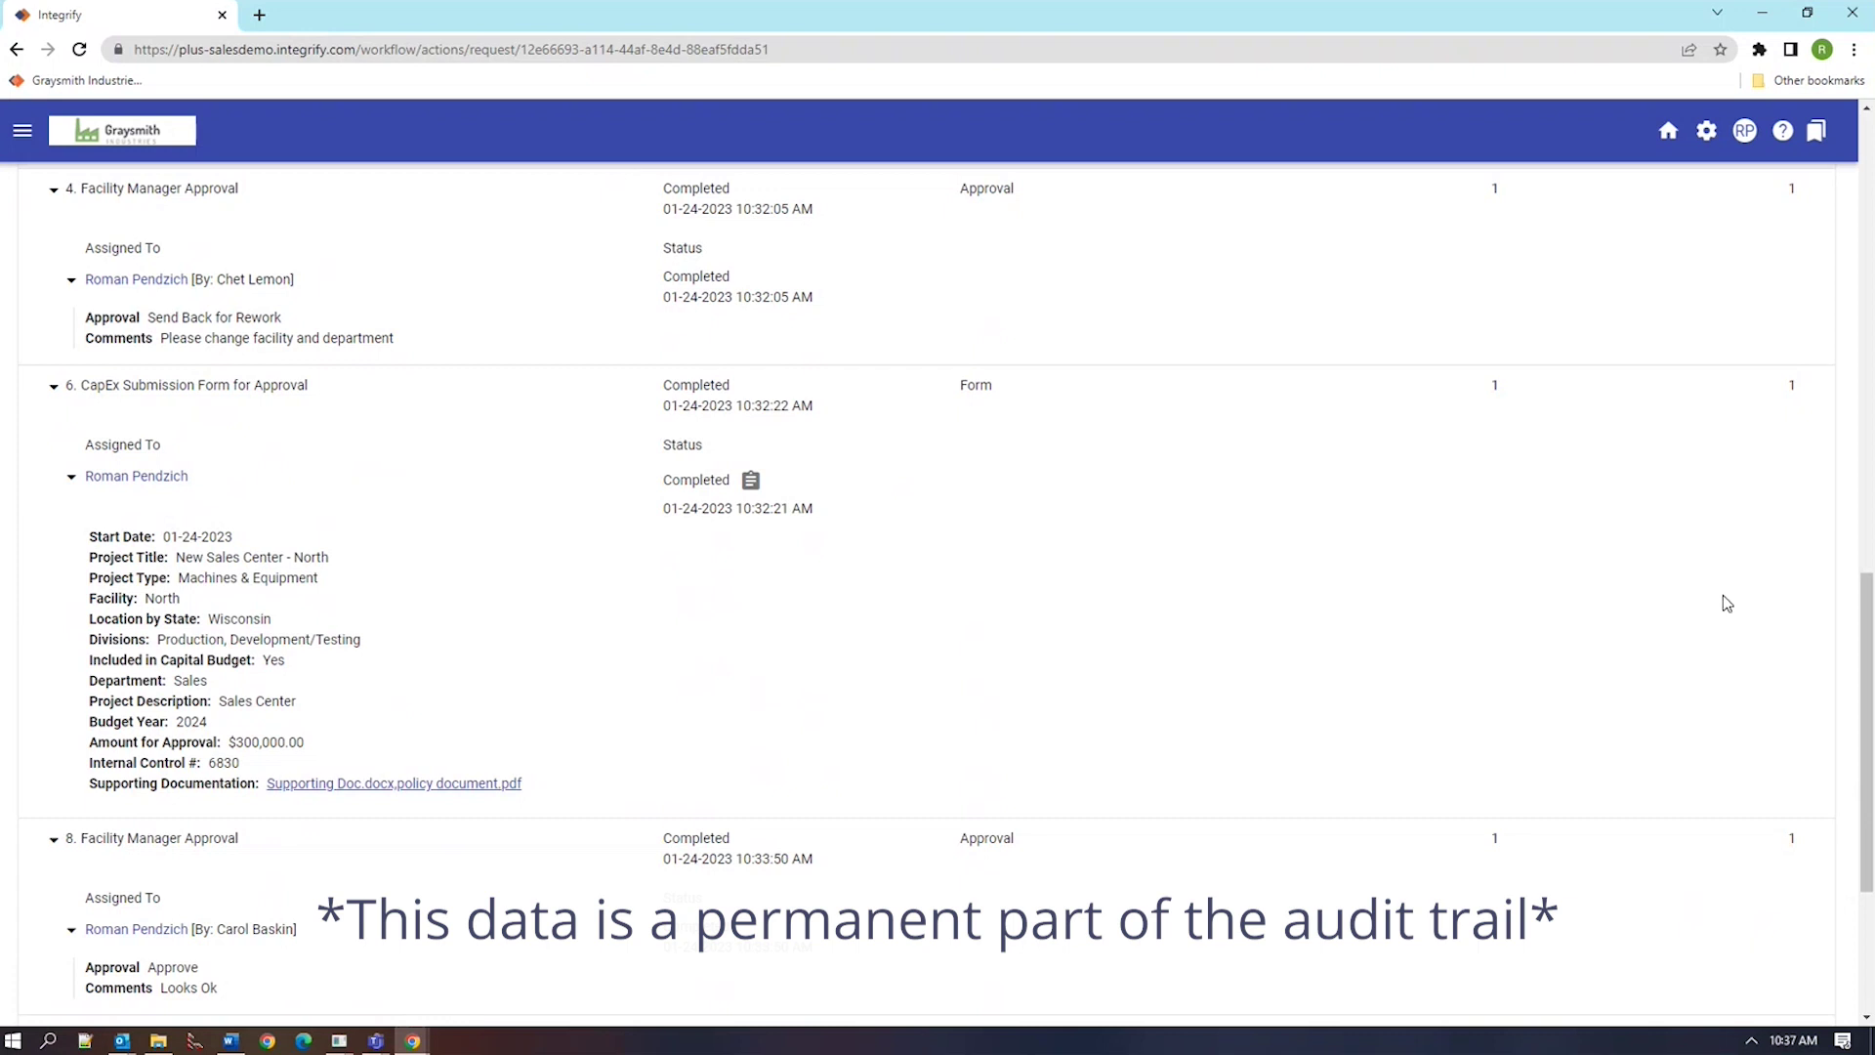
{"action": "left_click_drag", "start_coordinate": [1859, 619], "coordinate": [1739, 146]}
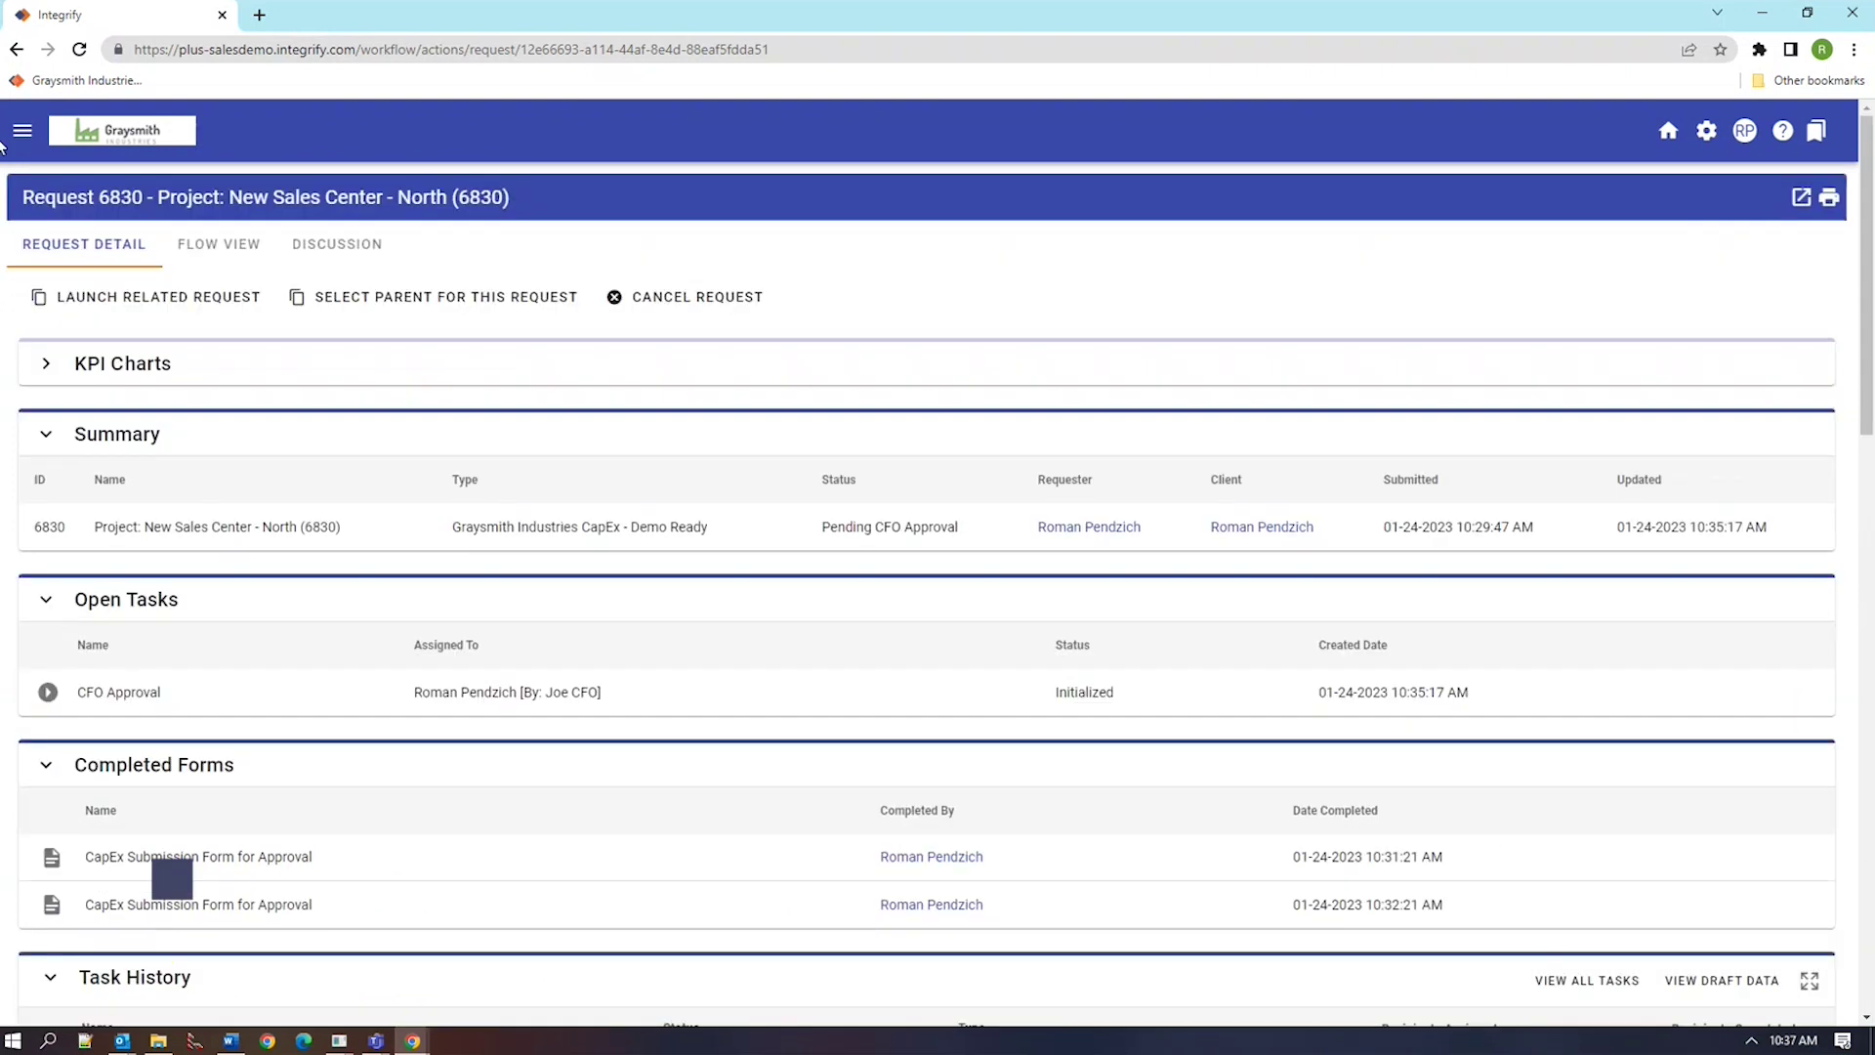
{"action": "left_click", "coordinate": [23, 130]}
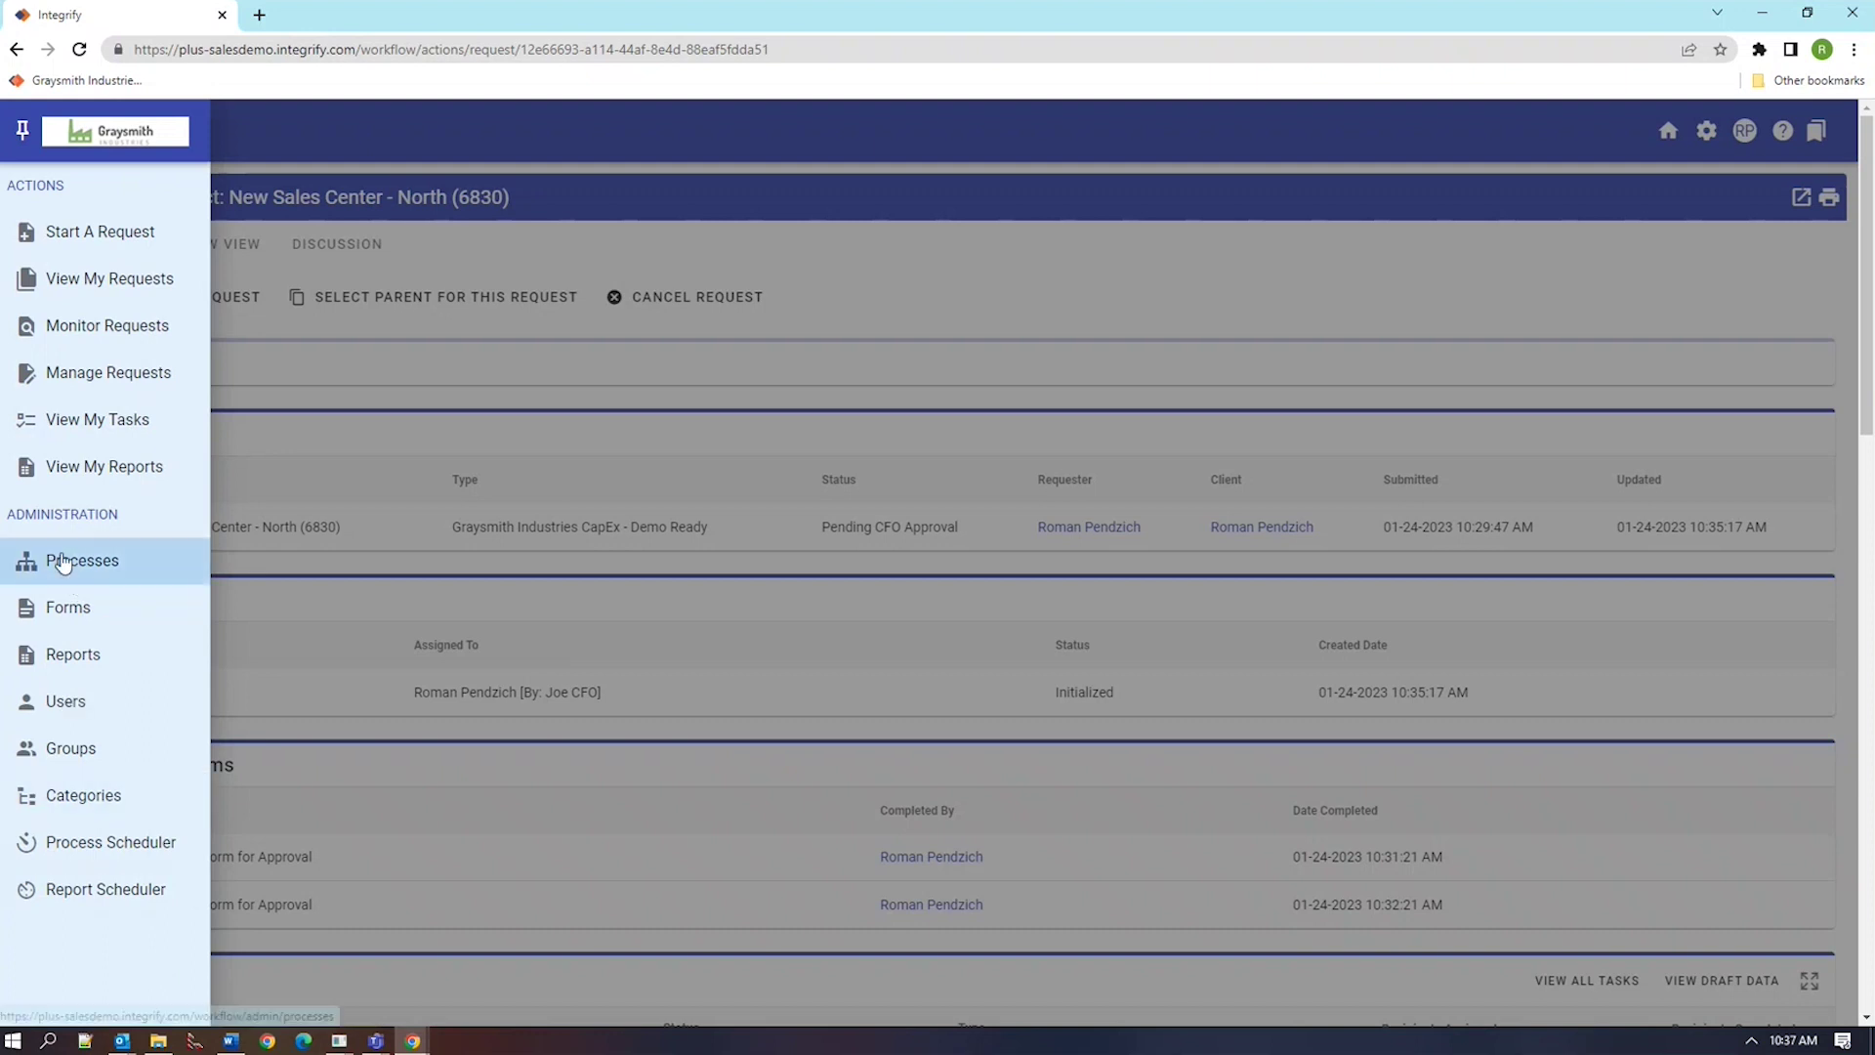
Go to the My Requests list, then move on to My Tasks
{"action": "left_click", "coordinate": [74, 281]}
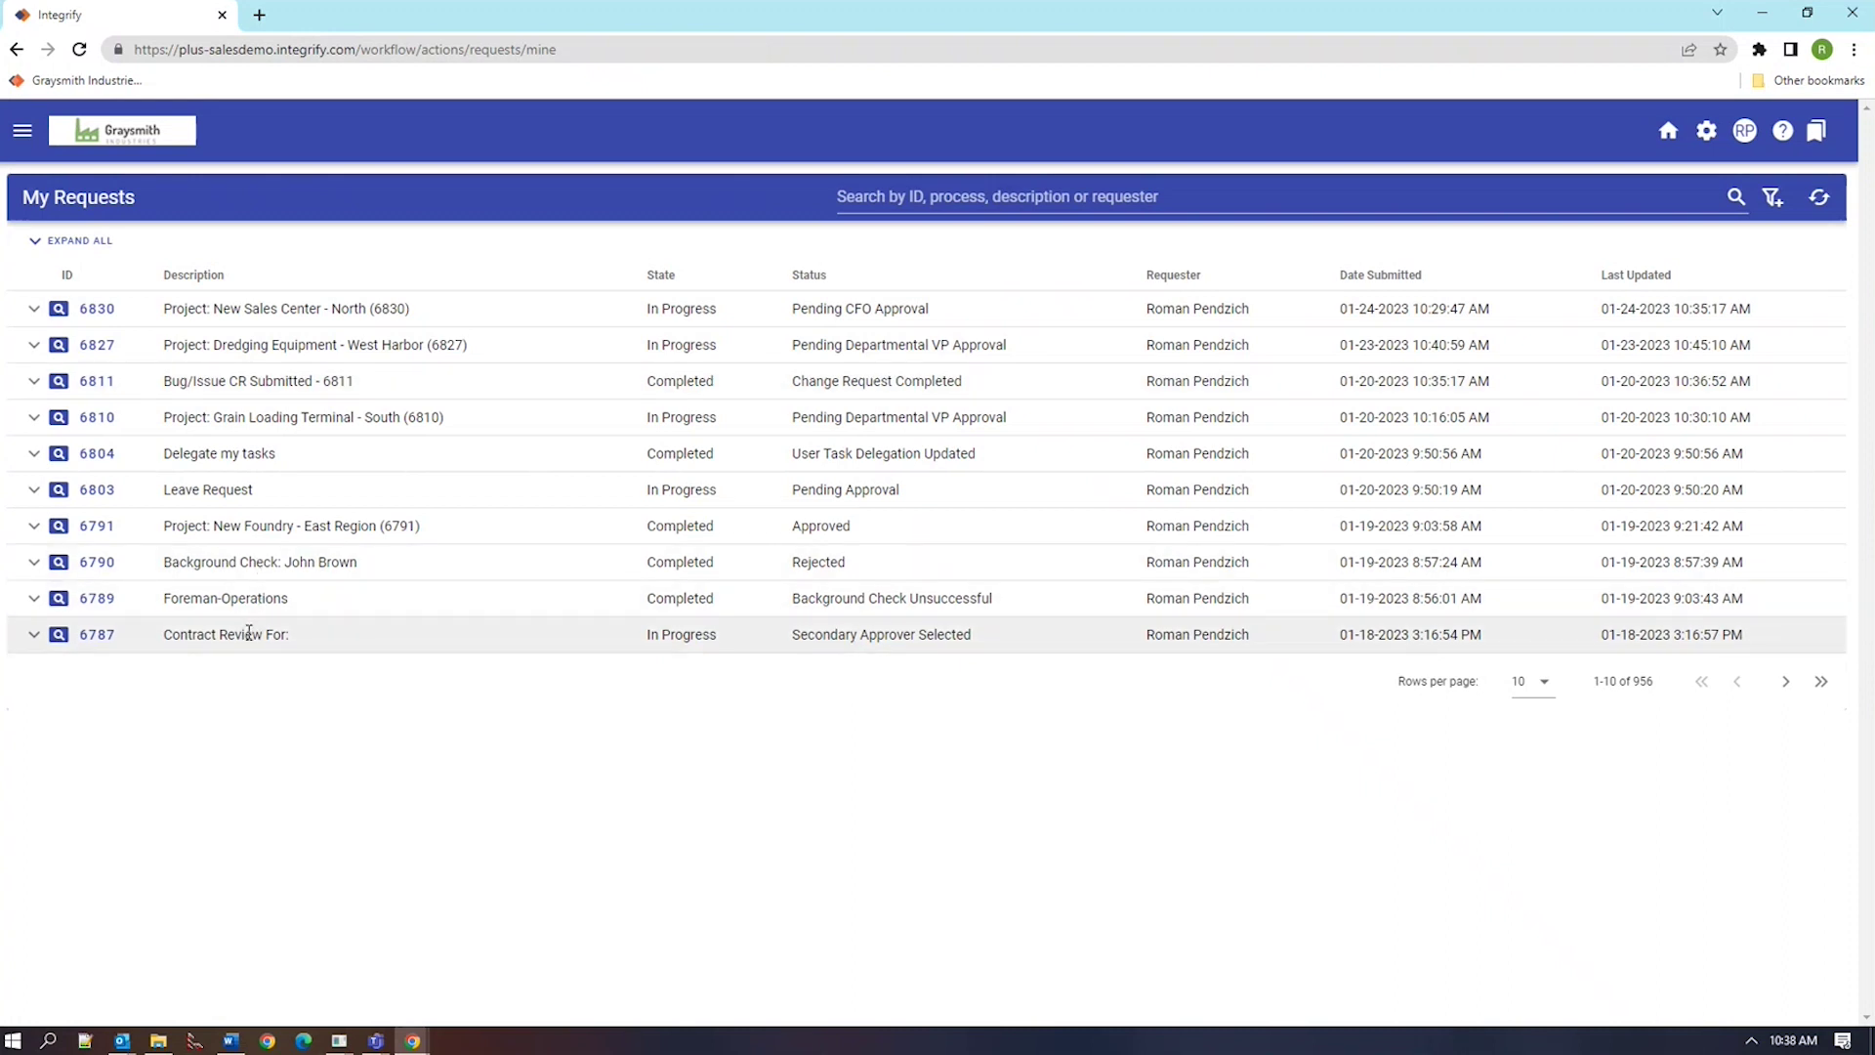
{"action": "left_click", "coordinate": [22, 132]}
{"action": "left_click", "coordinate": [86, 420]}
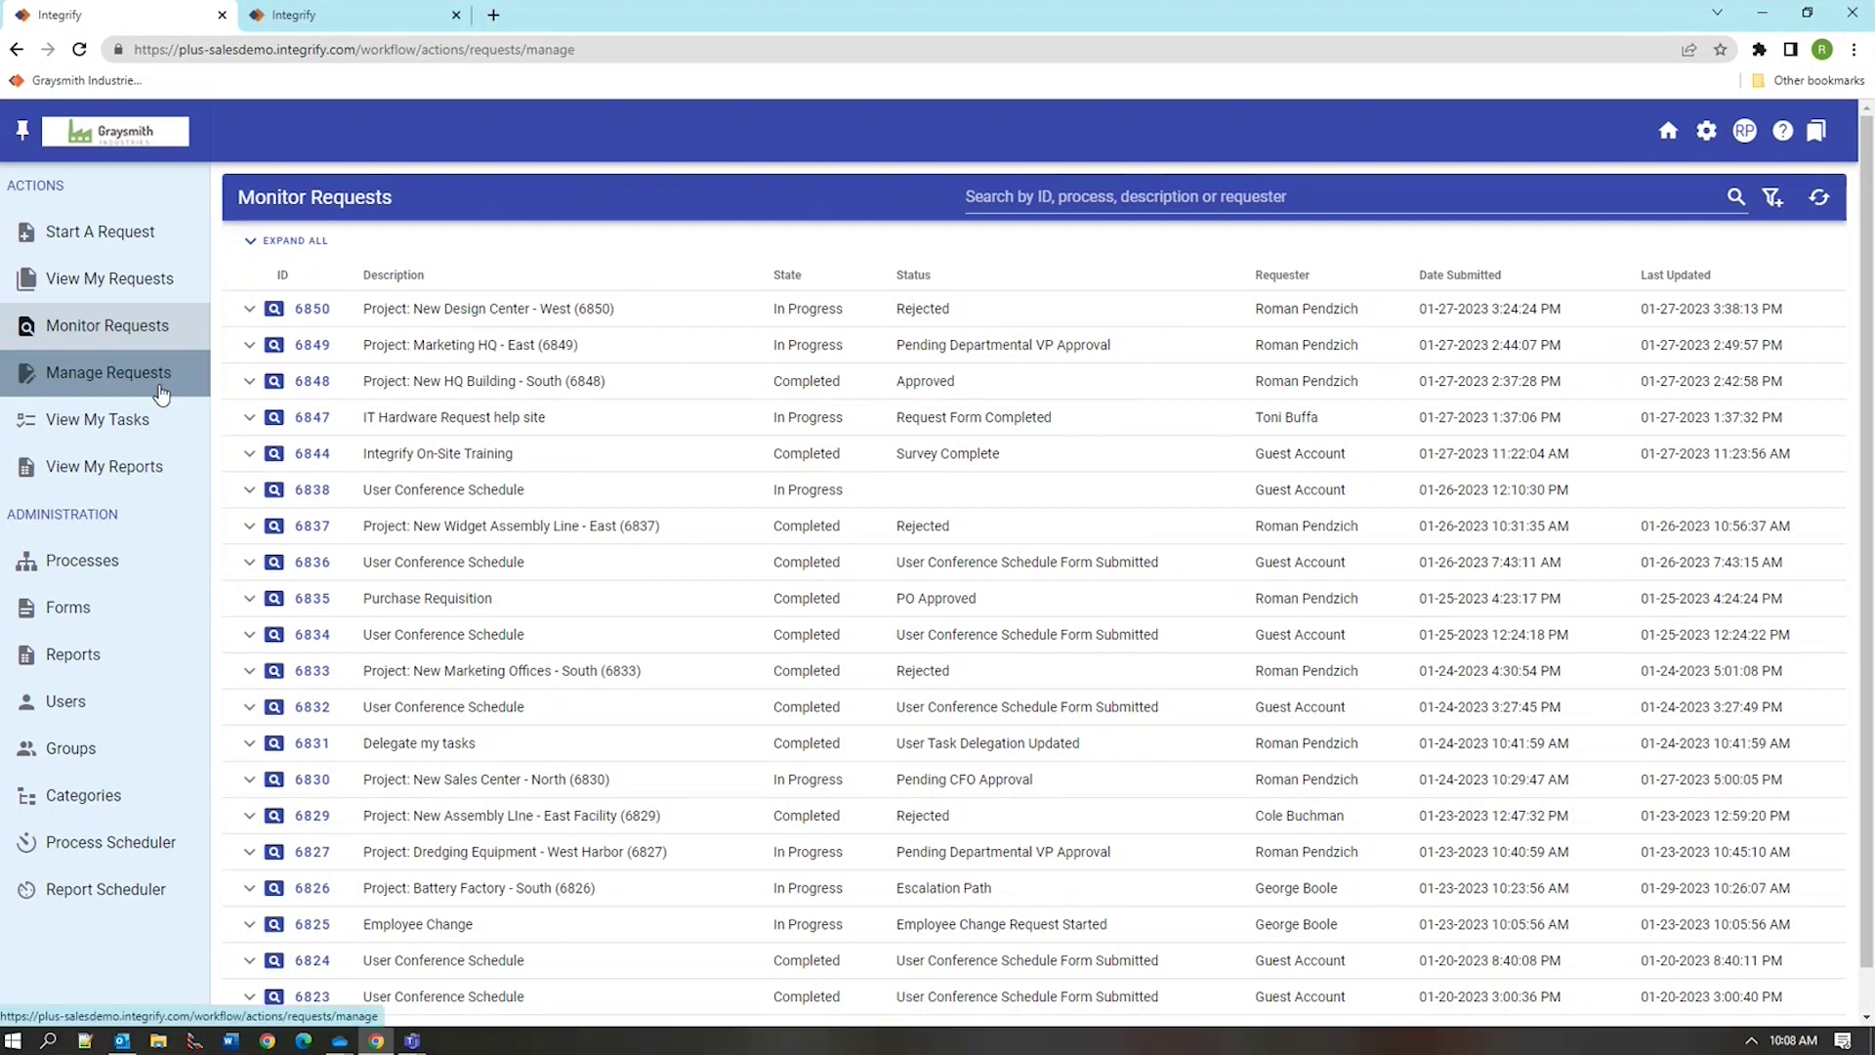
Open request 6830 'New Sales Center - North' from Manage Requests and select its CFO Approval step
{"action": "left_click", "coordinate": [108, 372]}
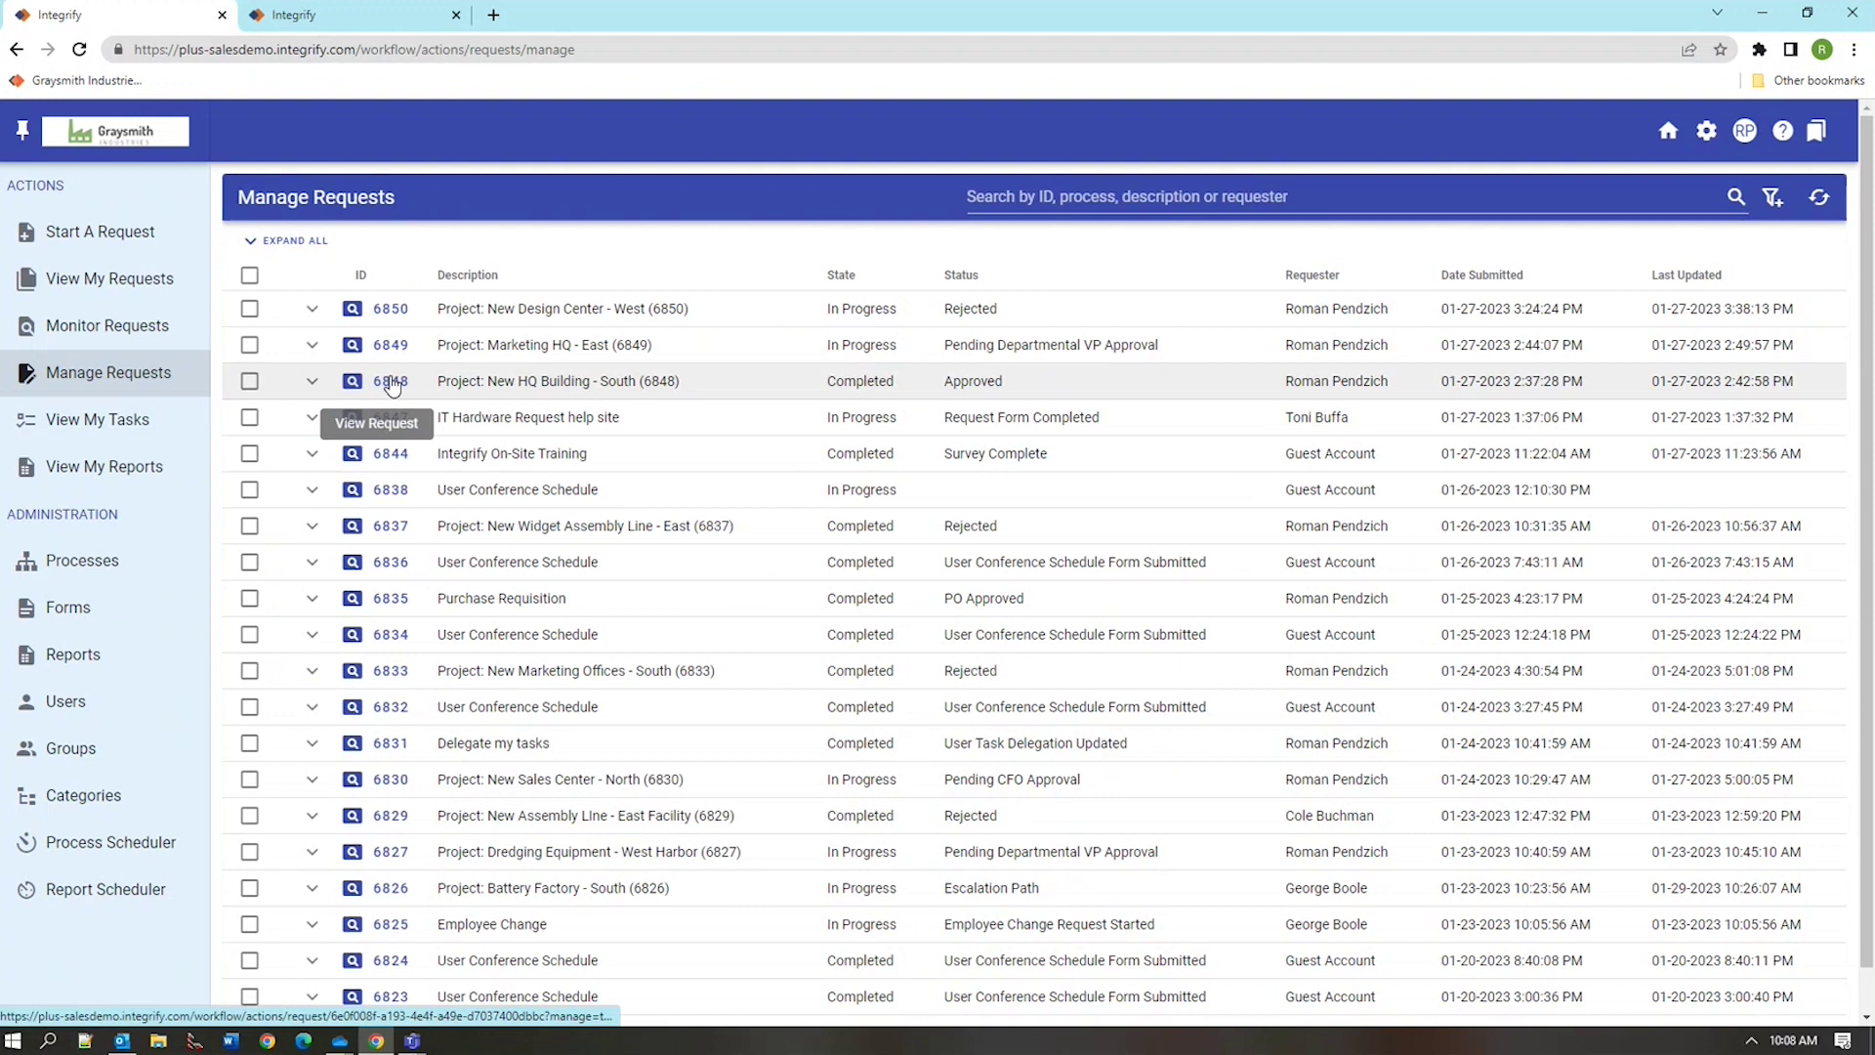
{"action": "left_click", "coordinate": [350, 780]}
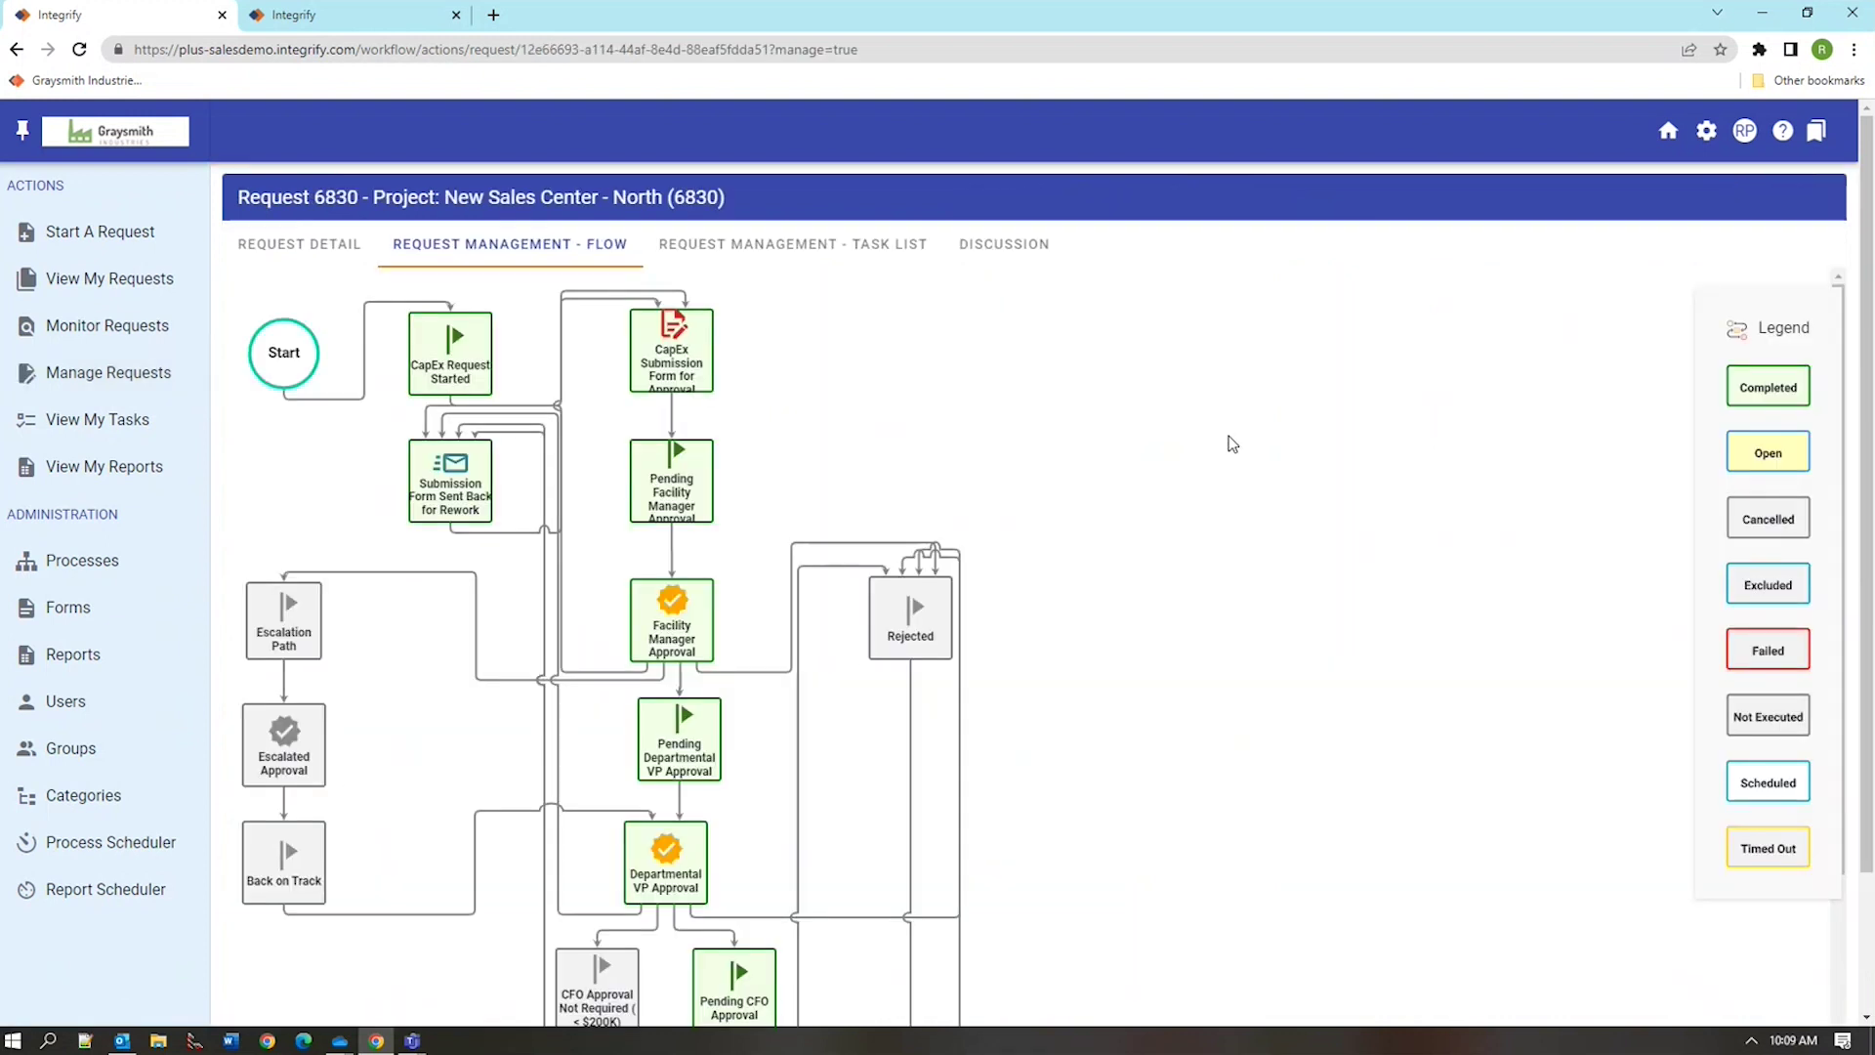
{"action": "scroll", "coordinate": [1233, 445], "scroll_direction": "down", "scroll_amount": 5}
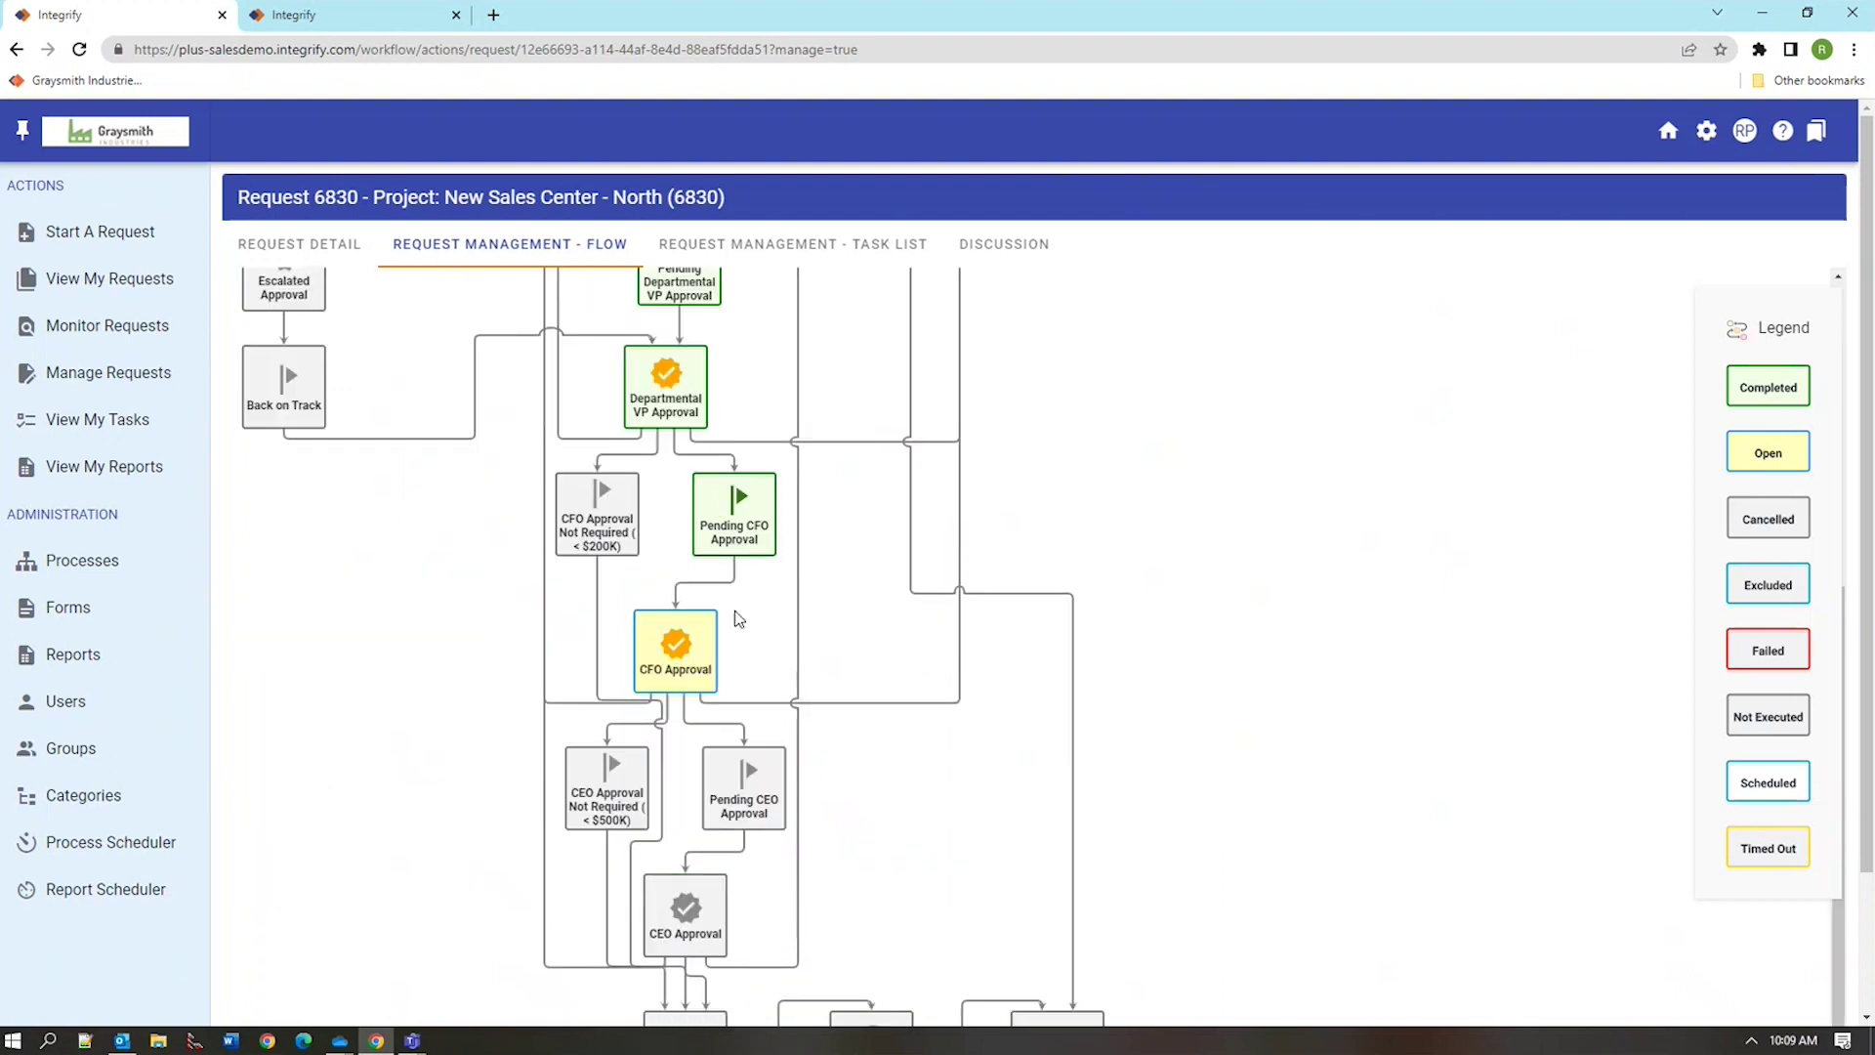
{"action": "left_click", "coordinate": [648, 668]}
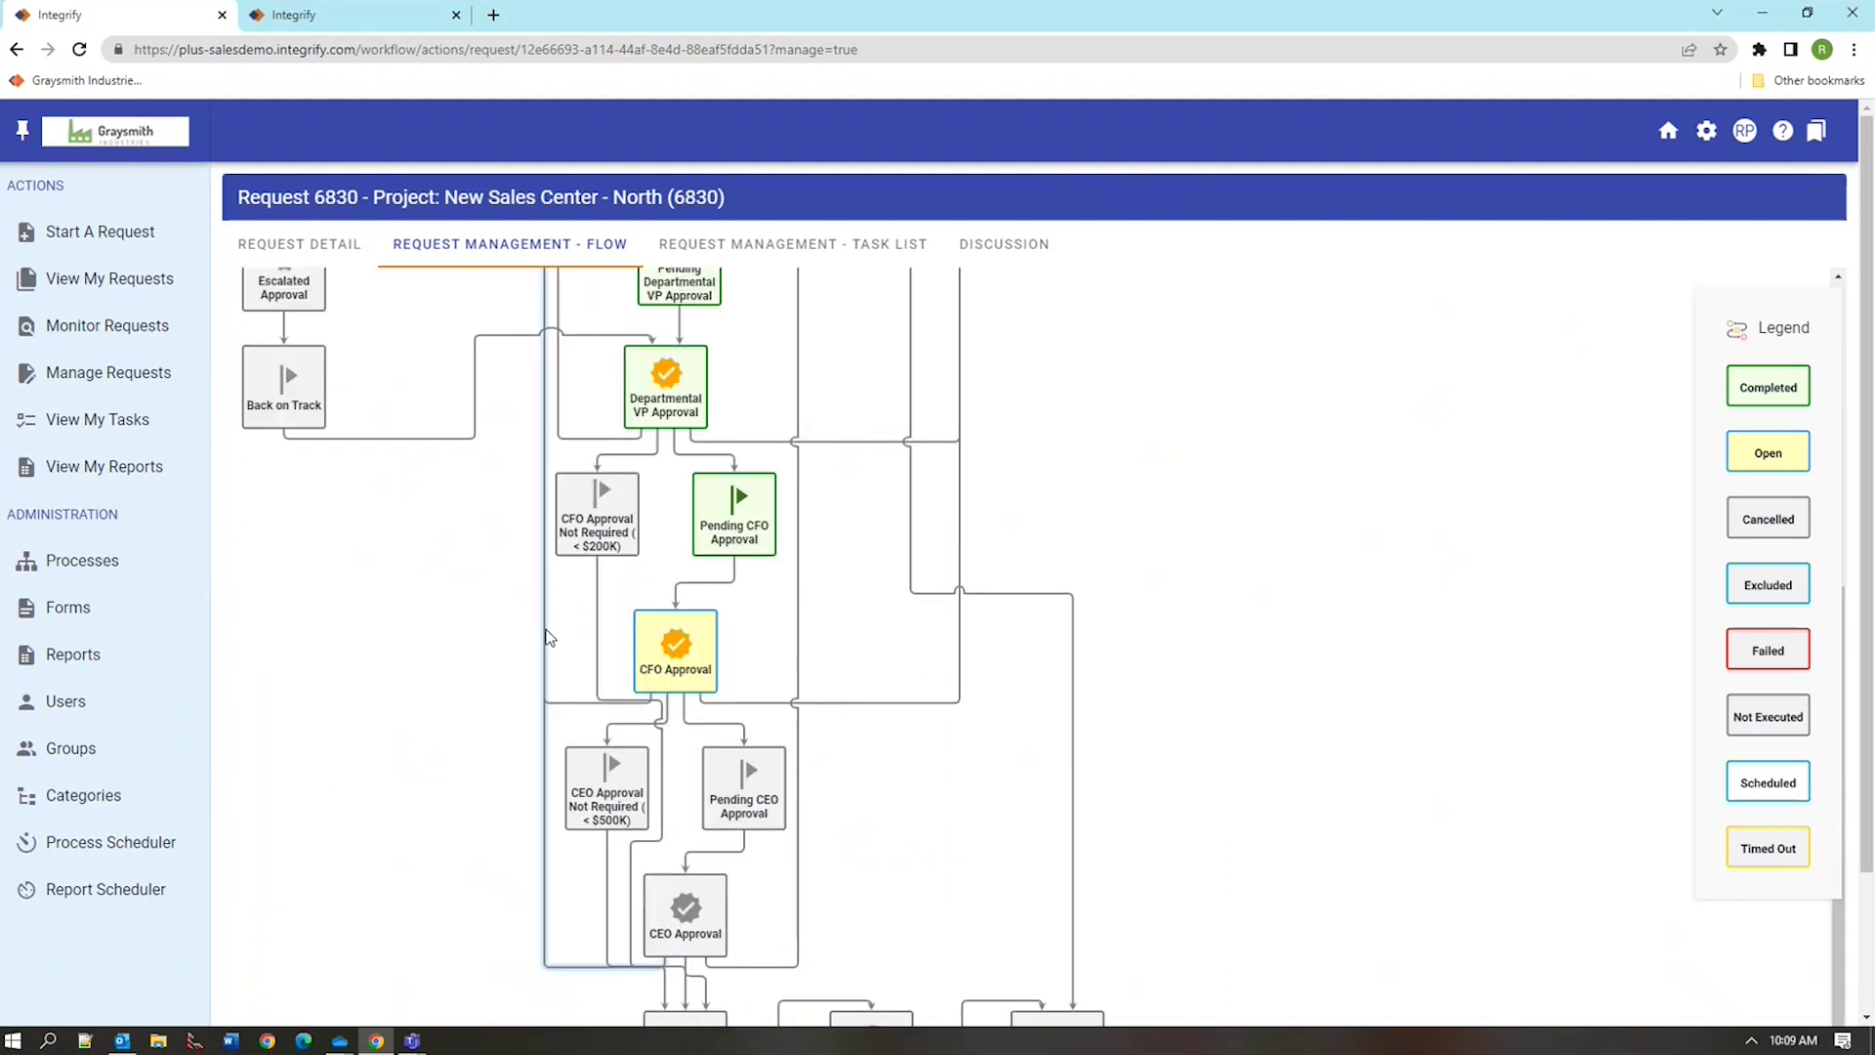
{"action": "left_click", "coordinate": [679, 645]}
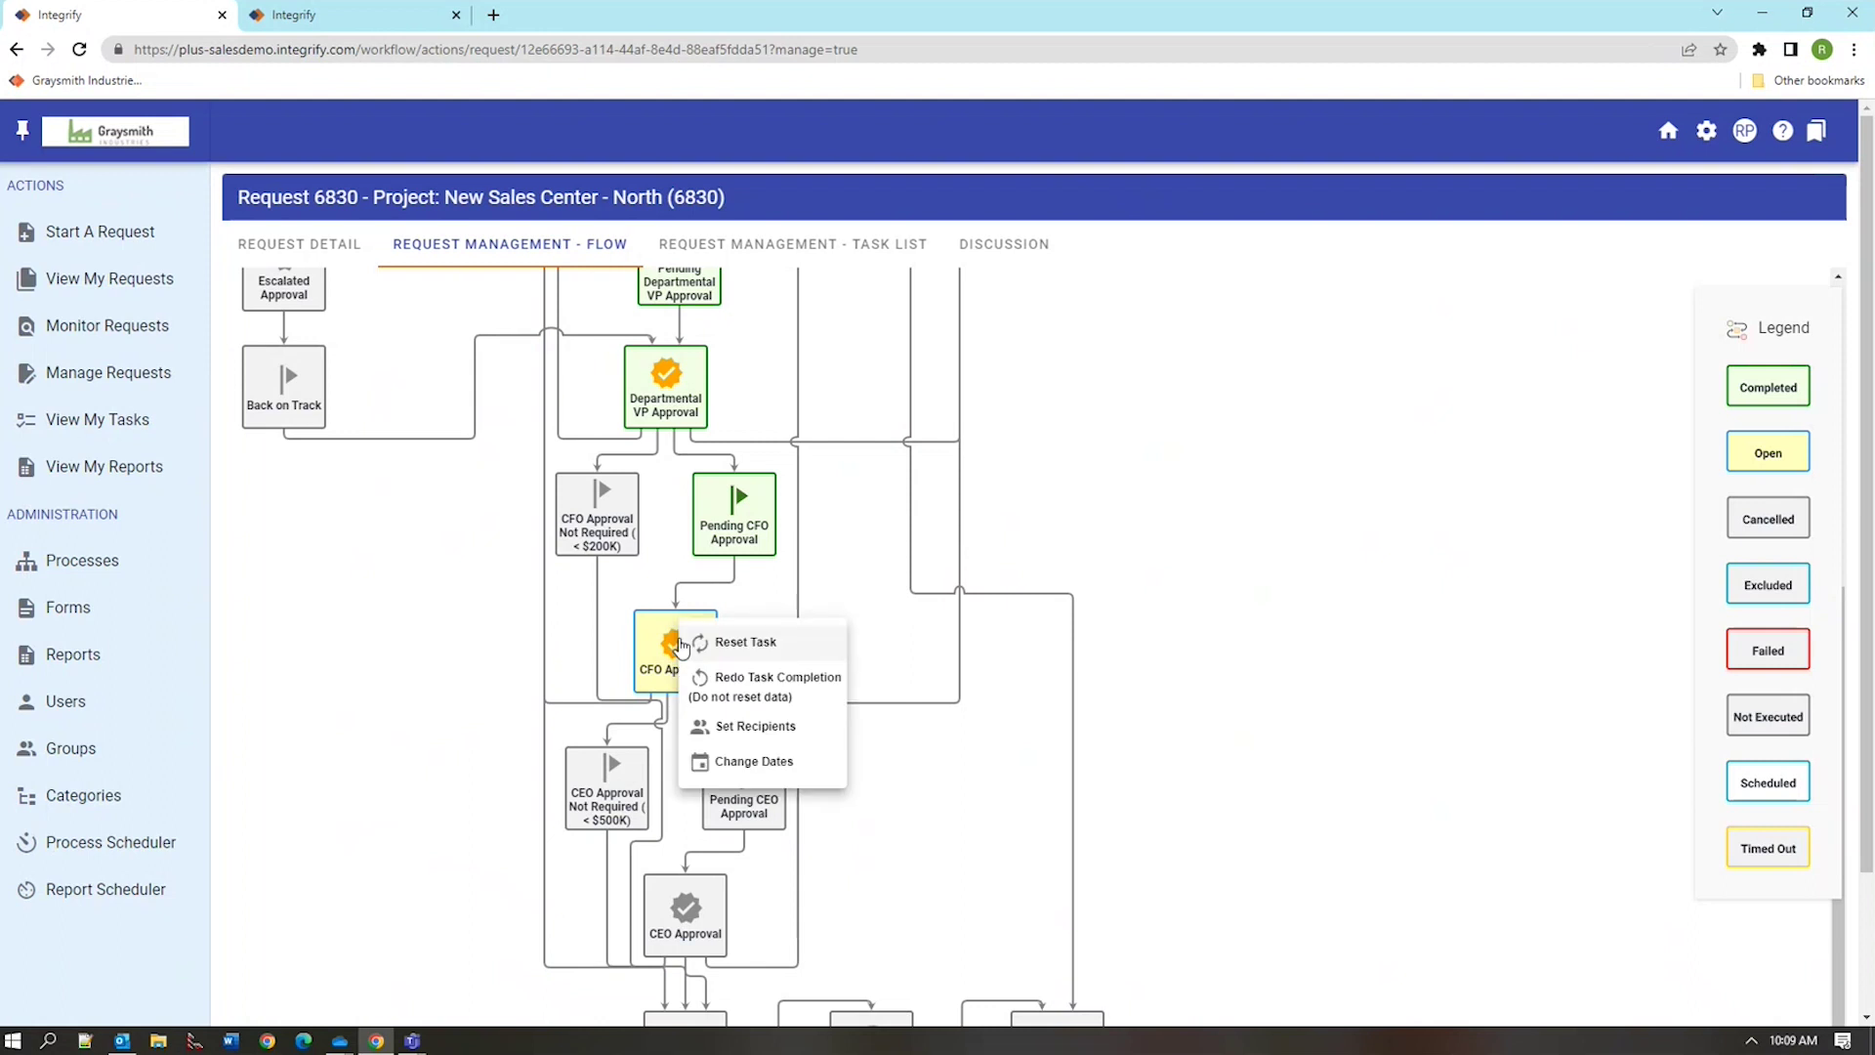
Change the CFO Approval task's due date to 01-31-2023 and save
{"action": "left_click", "coordinate": [705, 660]}
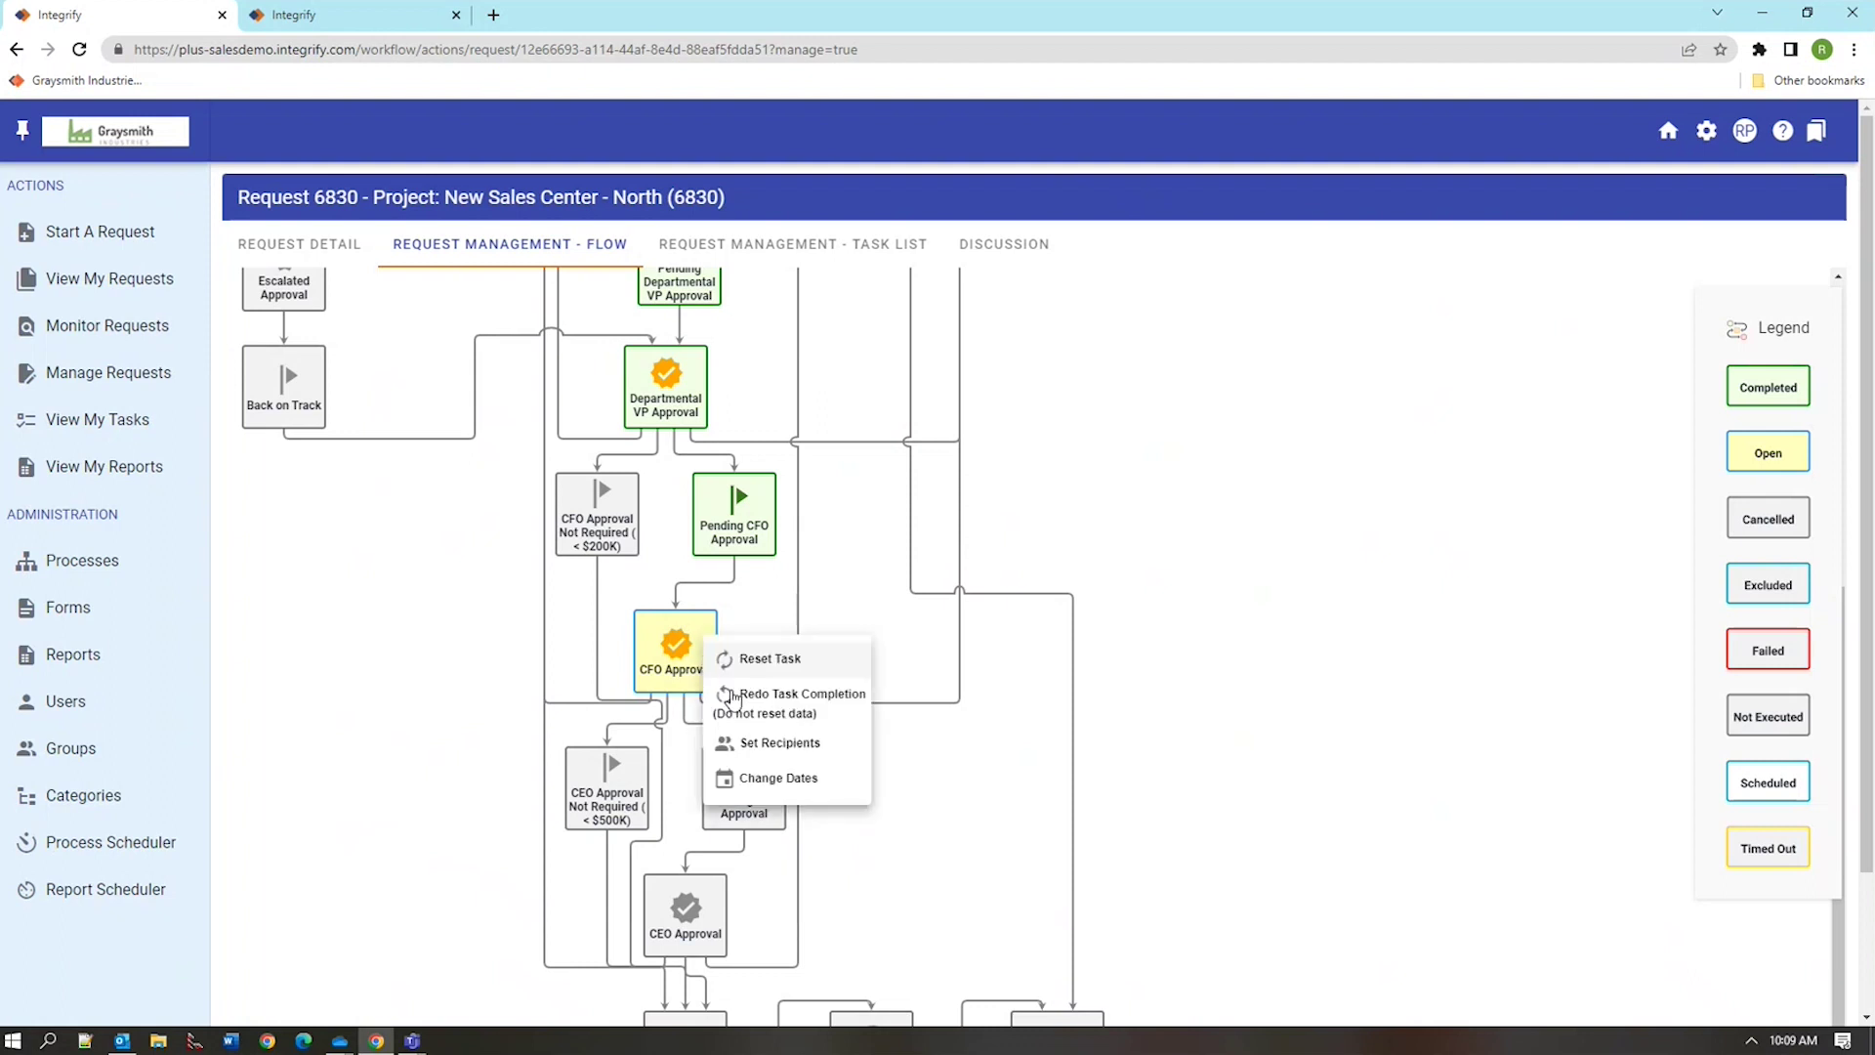
{"action": "left_click", "coordinate": [760, 778]}
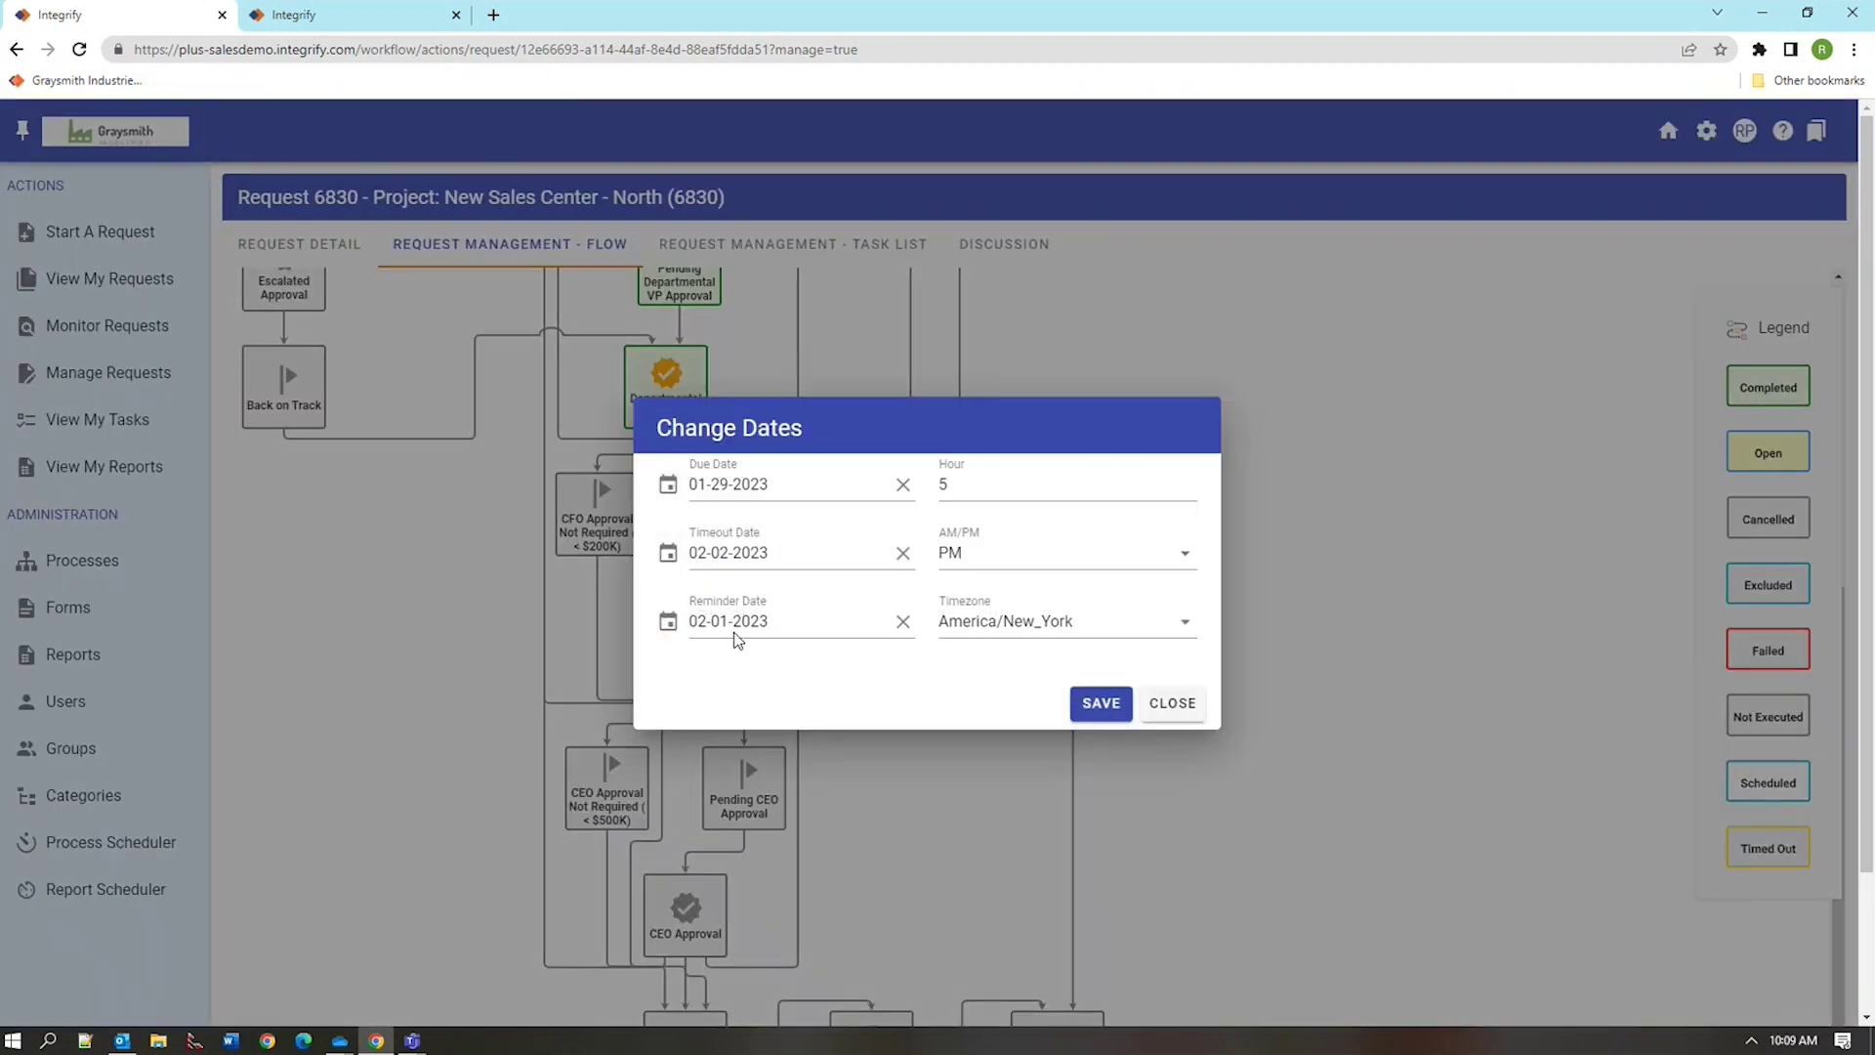
{"action": "left_click", "coordinate": [793, 486]}
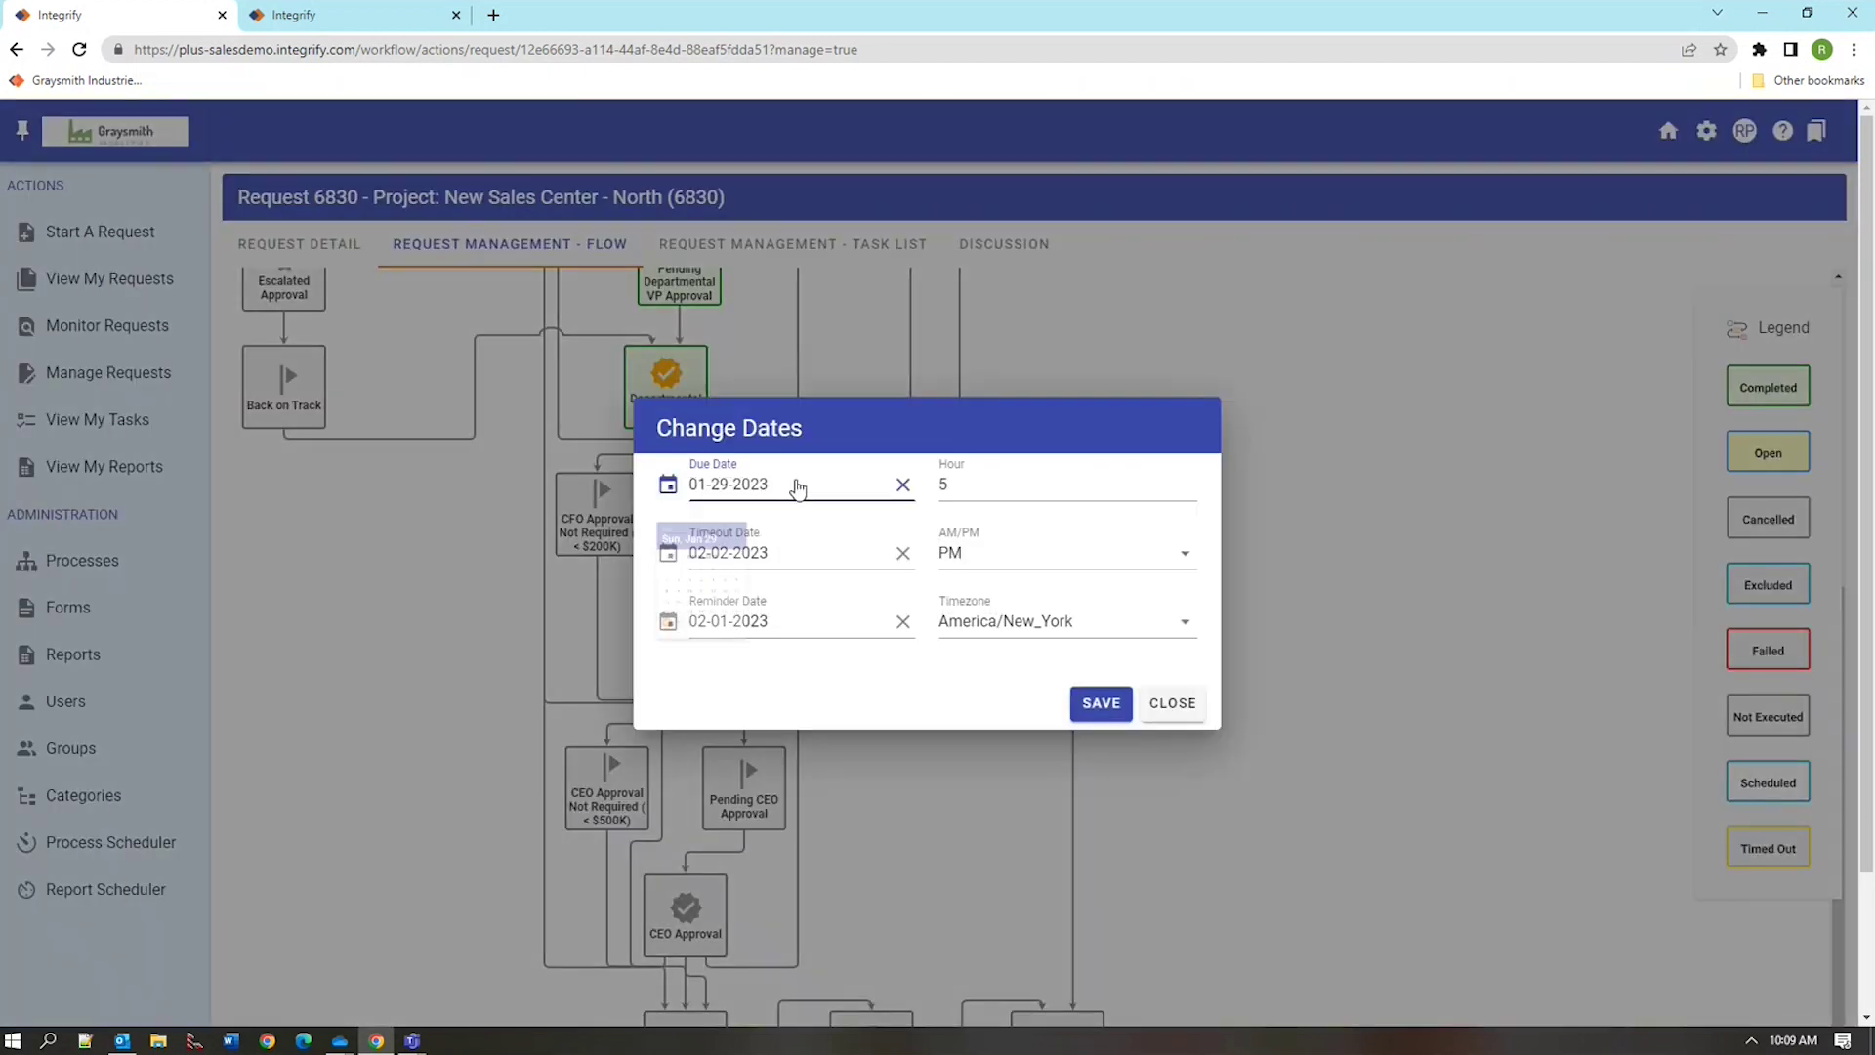
{"action": "left_click", "coordinate": [762, 840]}
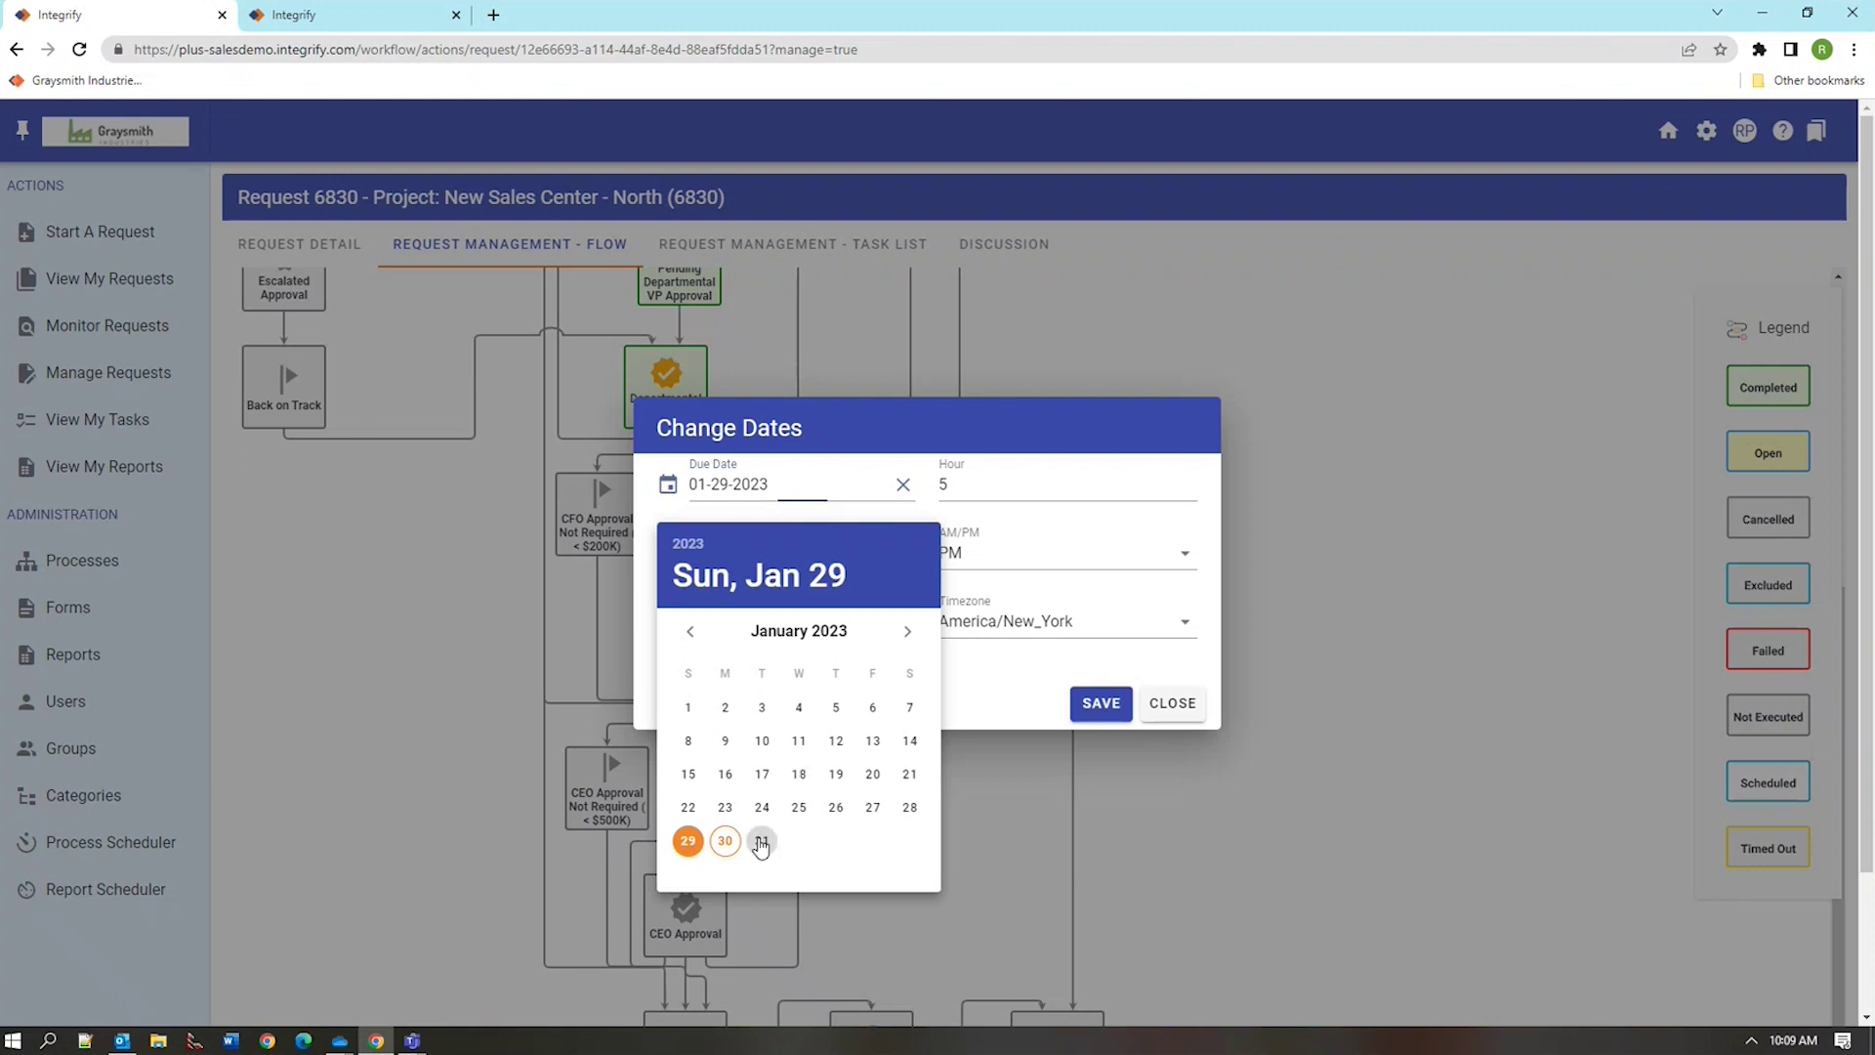
{"action": "left_click", "coordinate": [1098, 704]}
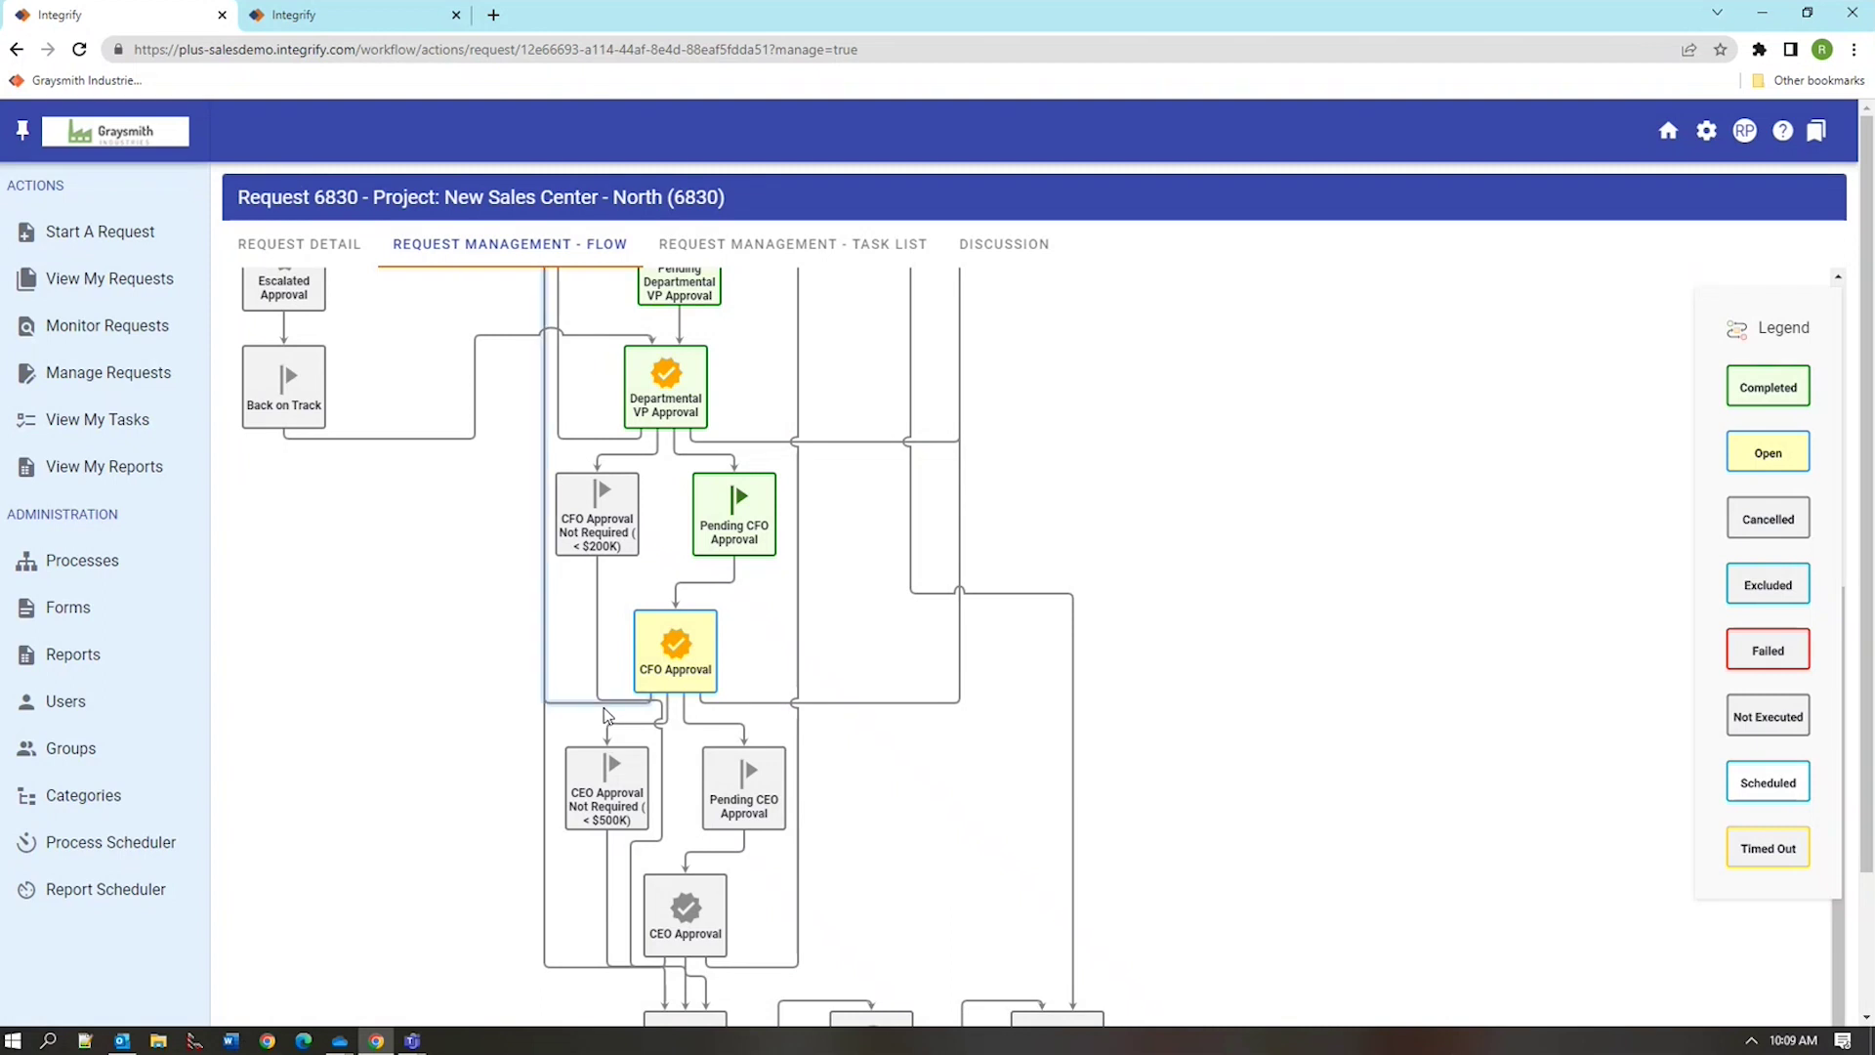
Use Reset Task on the Departmental VP Approval node in the flow diagram
{"action": "left_click", "coordinate": [694, 381]}
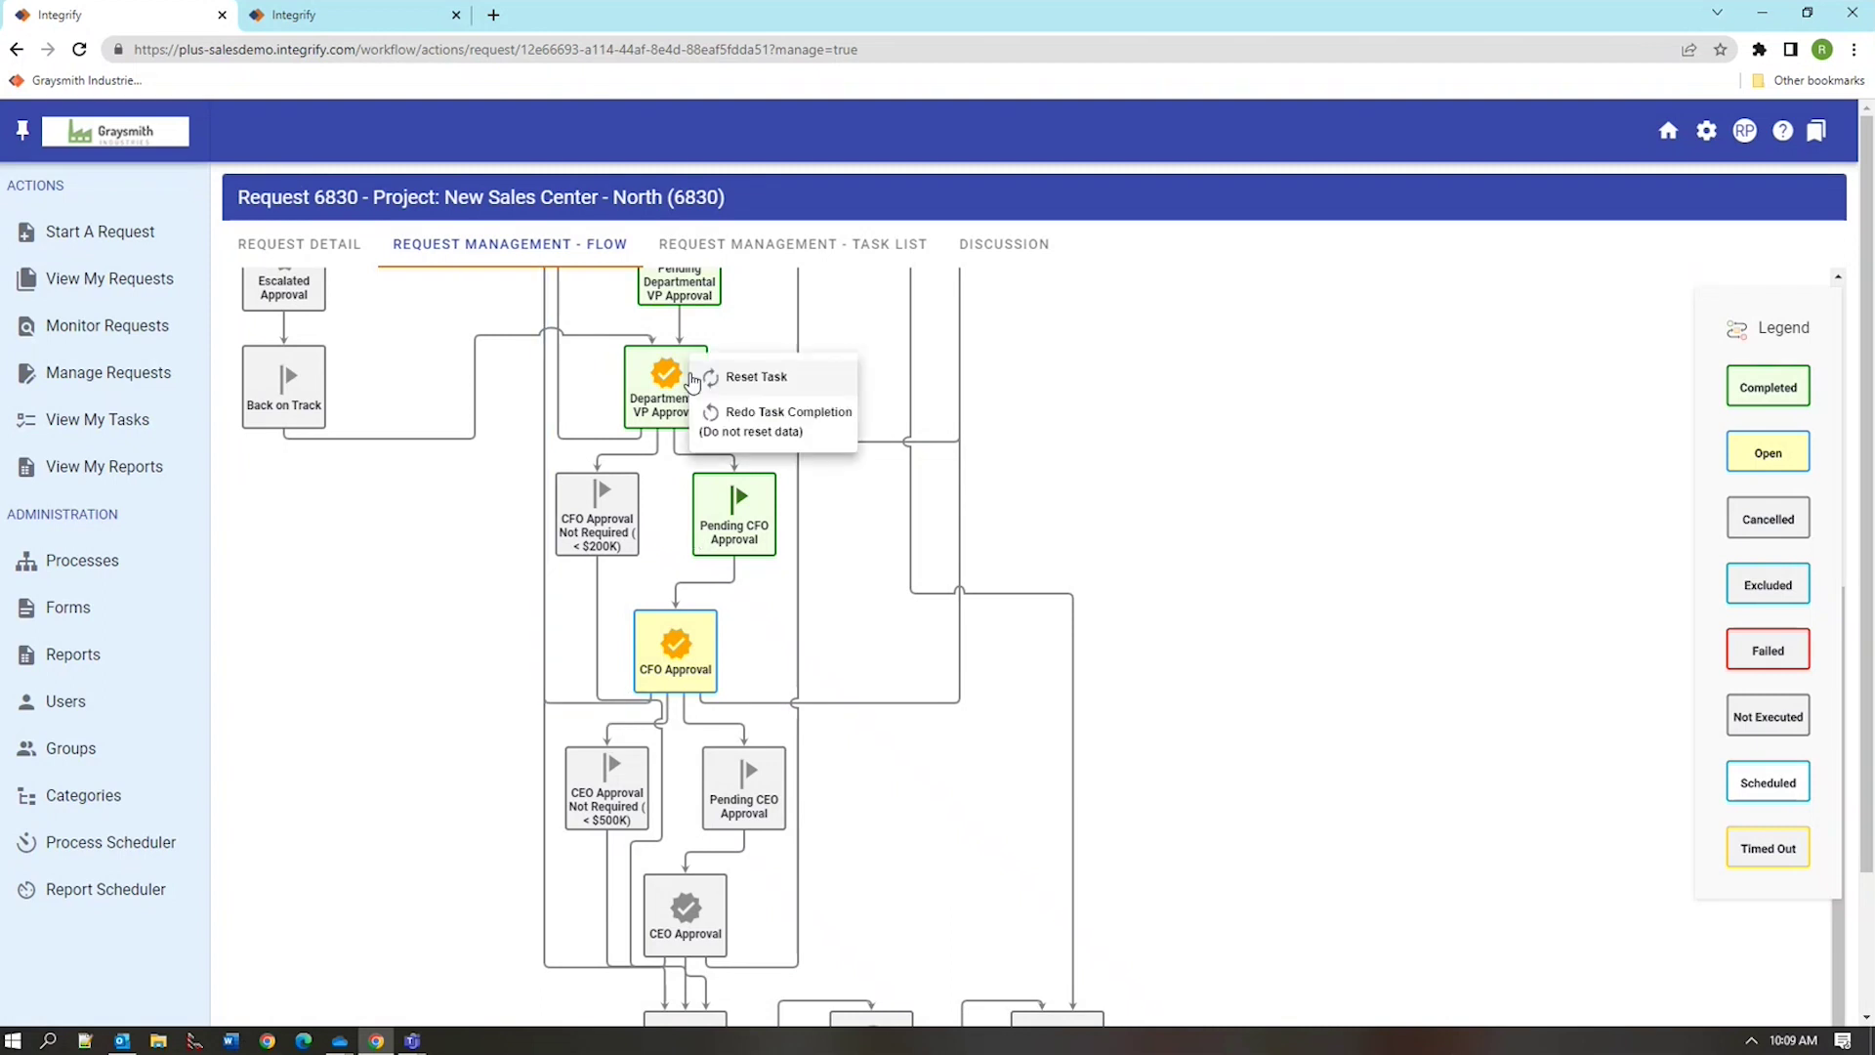
{"action": "left_click", "coordinate": [681, 295]}
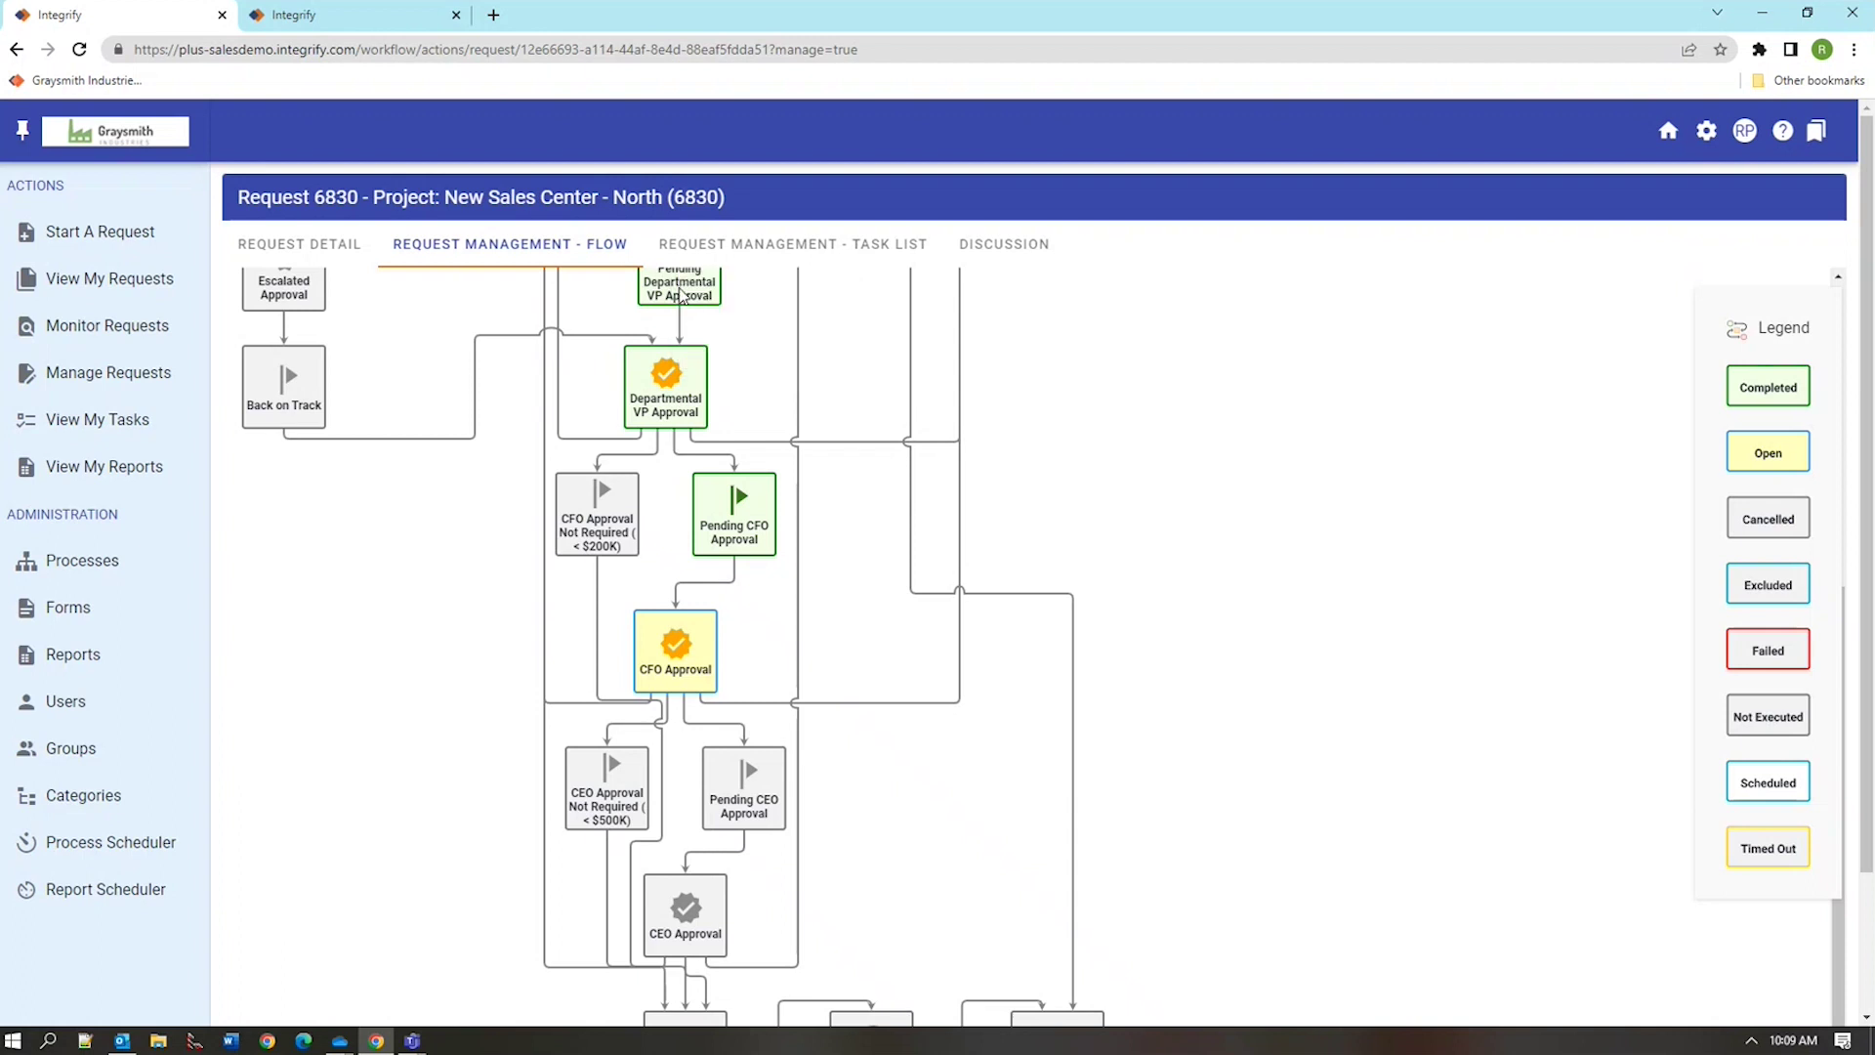
{"action": "left_click", "coordinate": [675, 414]}
{"action": "left_click", "coordinate": [660, 388]}
{"action": "left_click", "coordinate": [667, 383]}
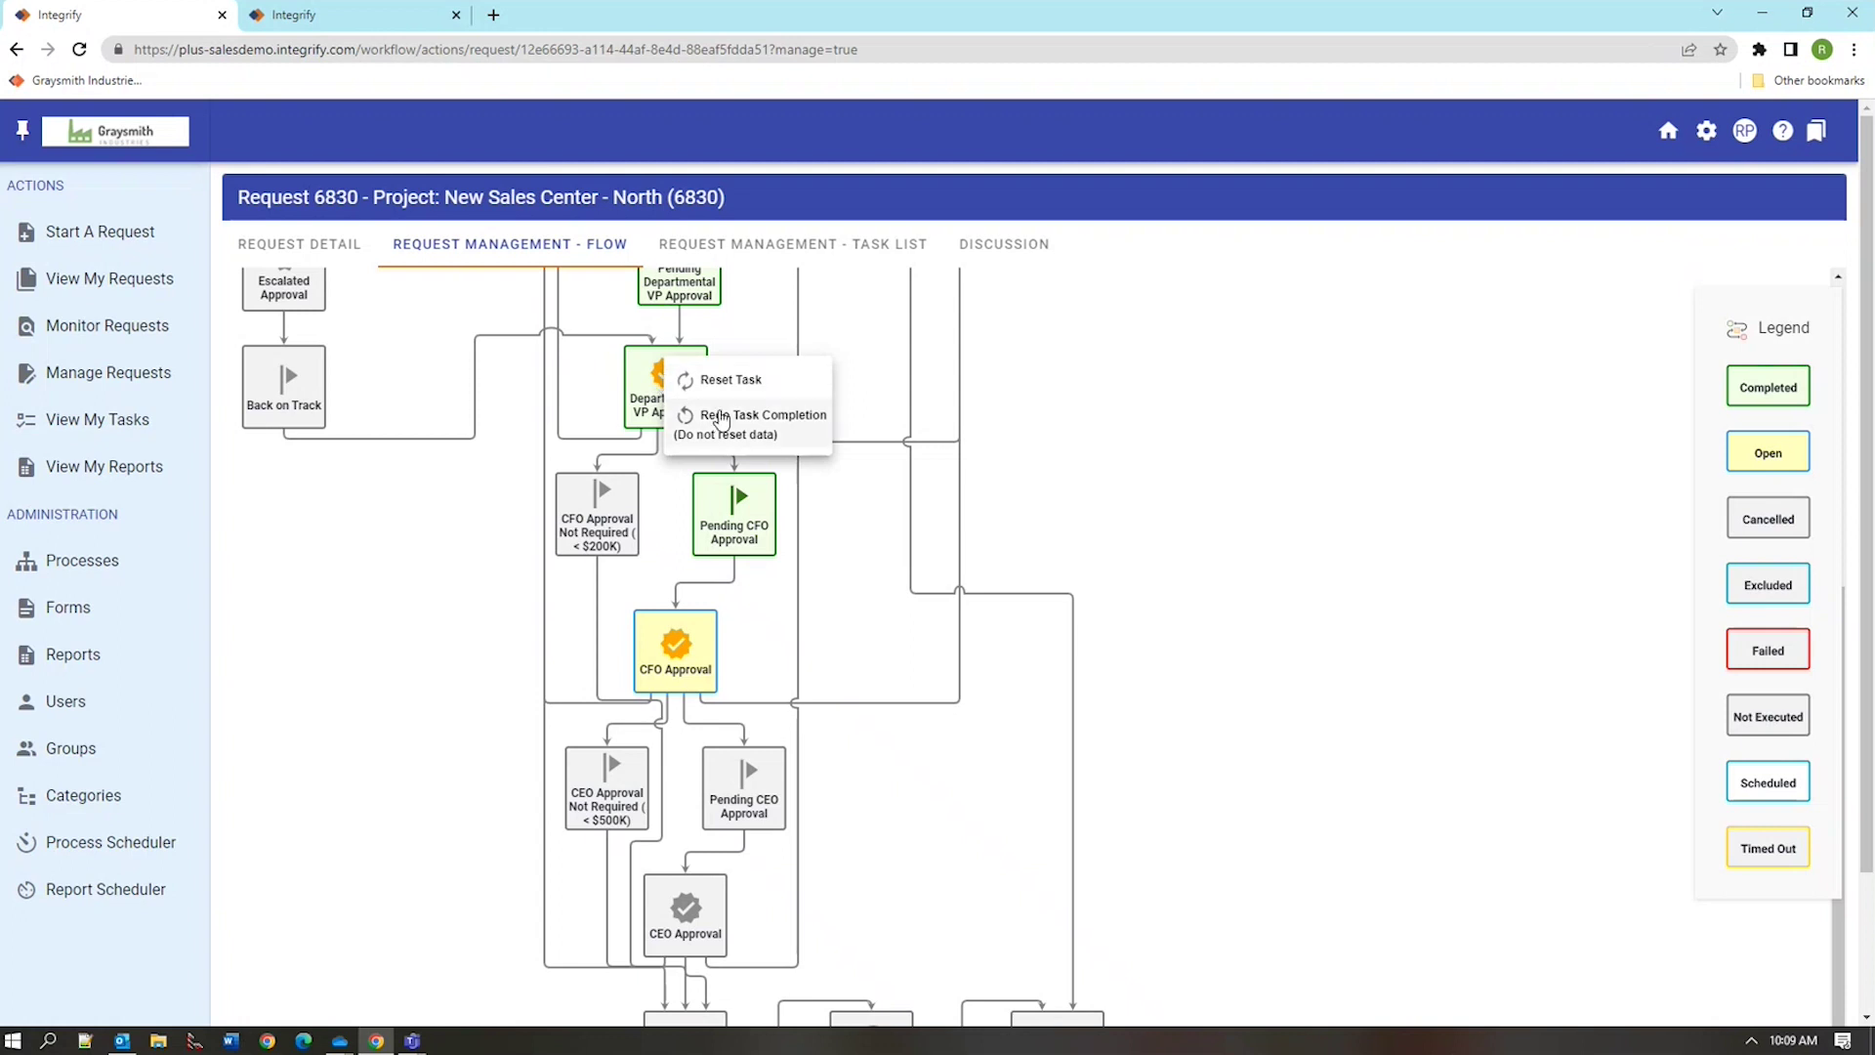
{"action": "scroll", "coordinate": [679, 323], "scroll_direction": "up", "scroll_amount": 5}
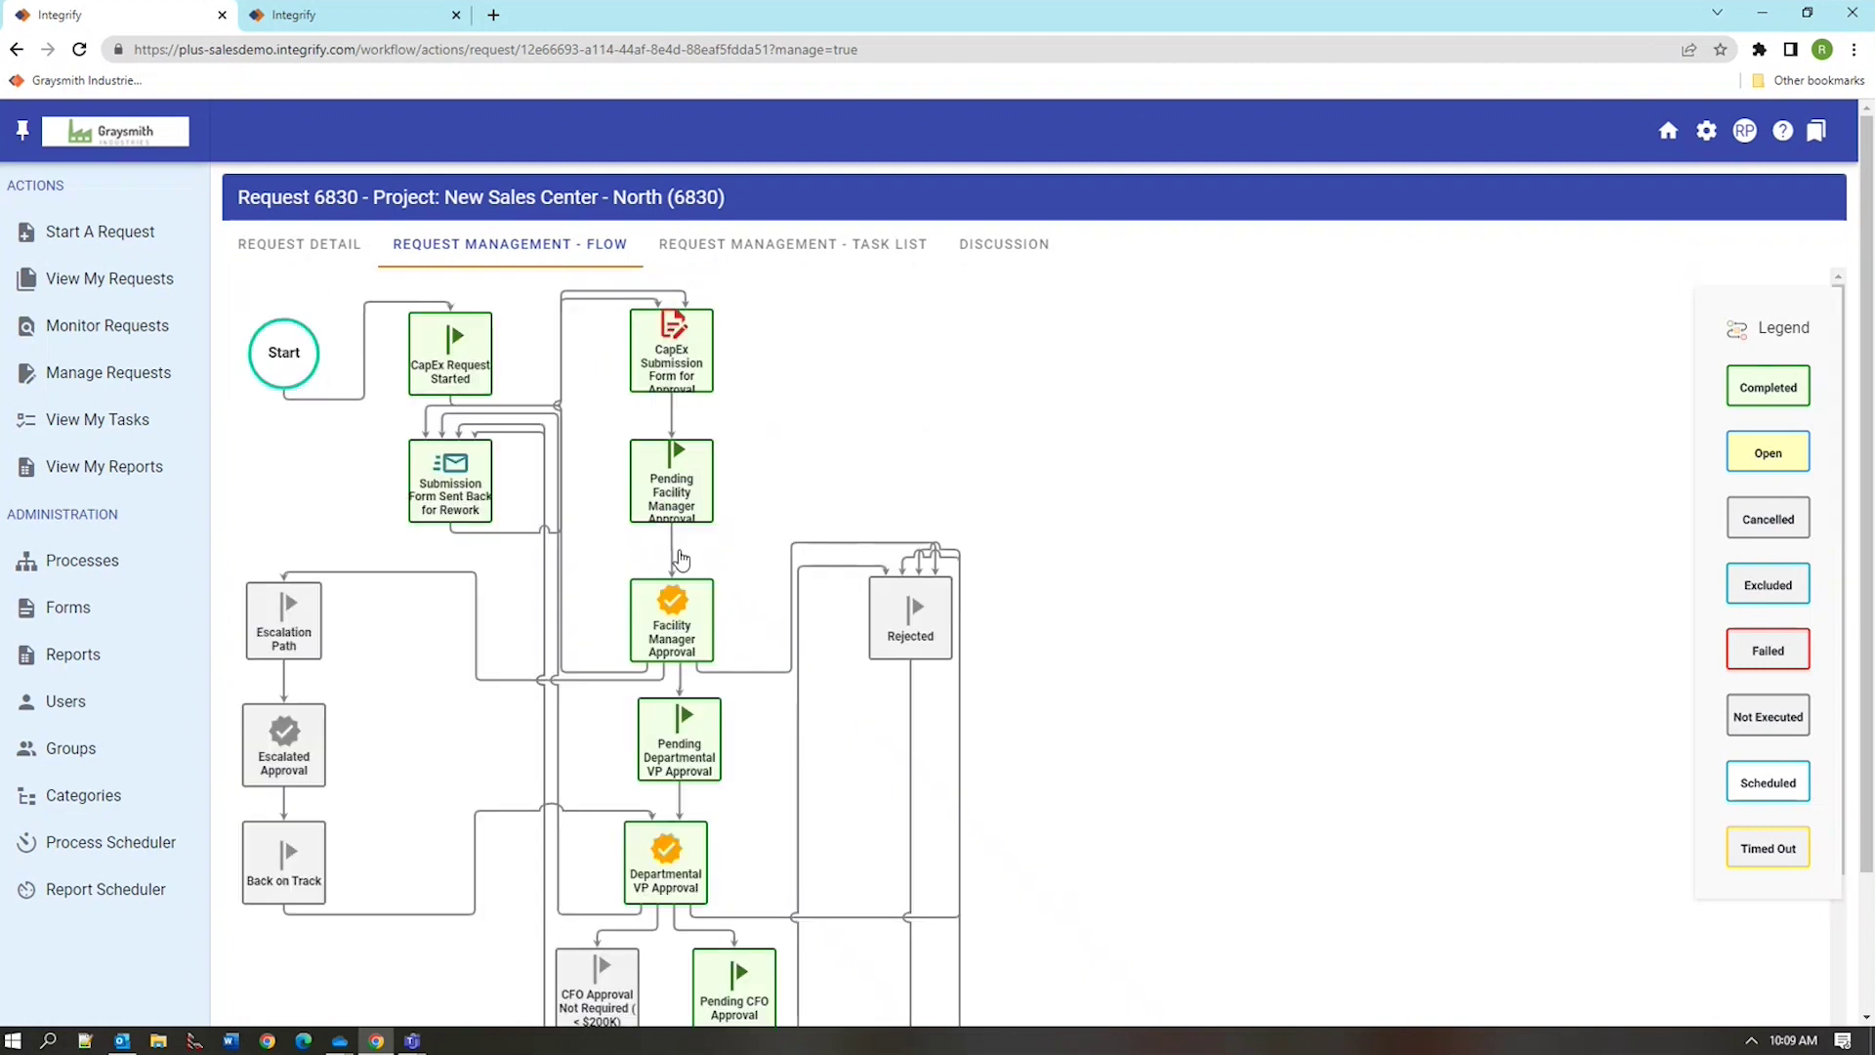
{"action": "scroll", "coordinate": [806, 752], "scroll_direction": "down", "scroll_amount": 5}
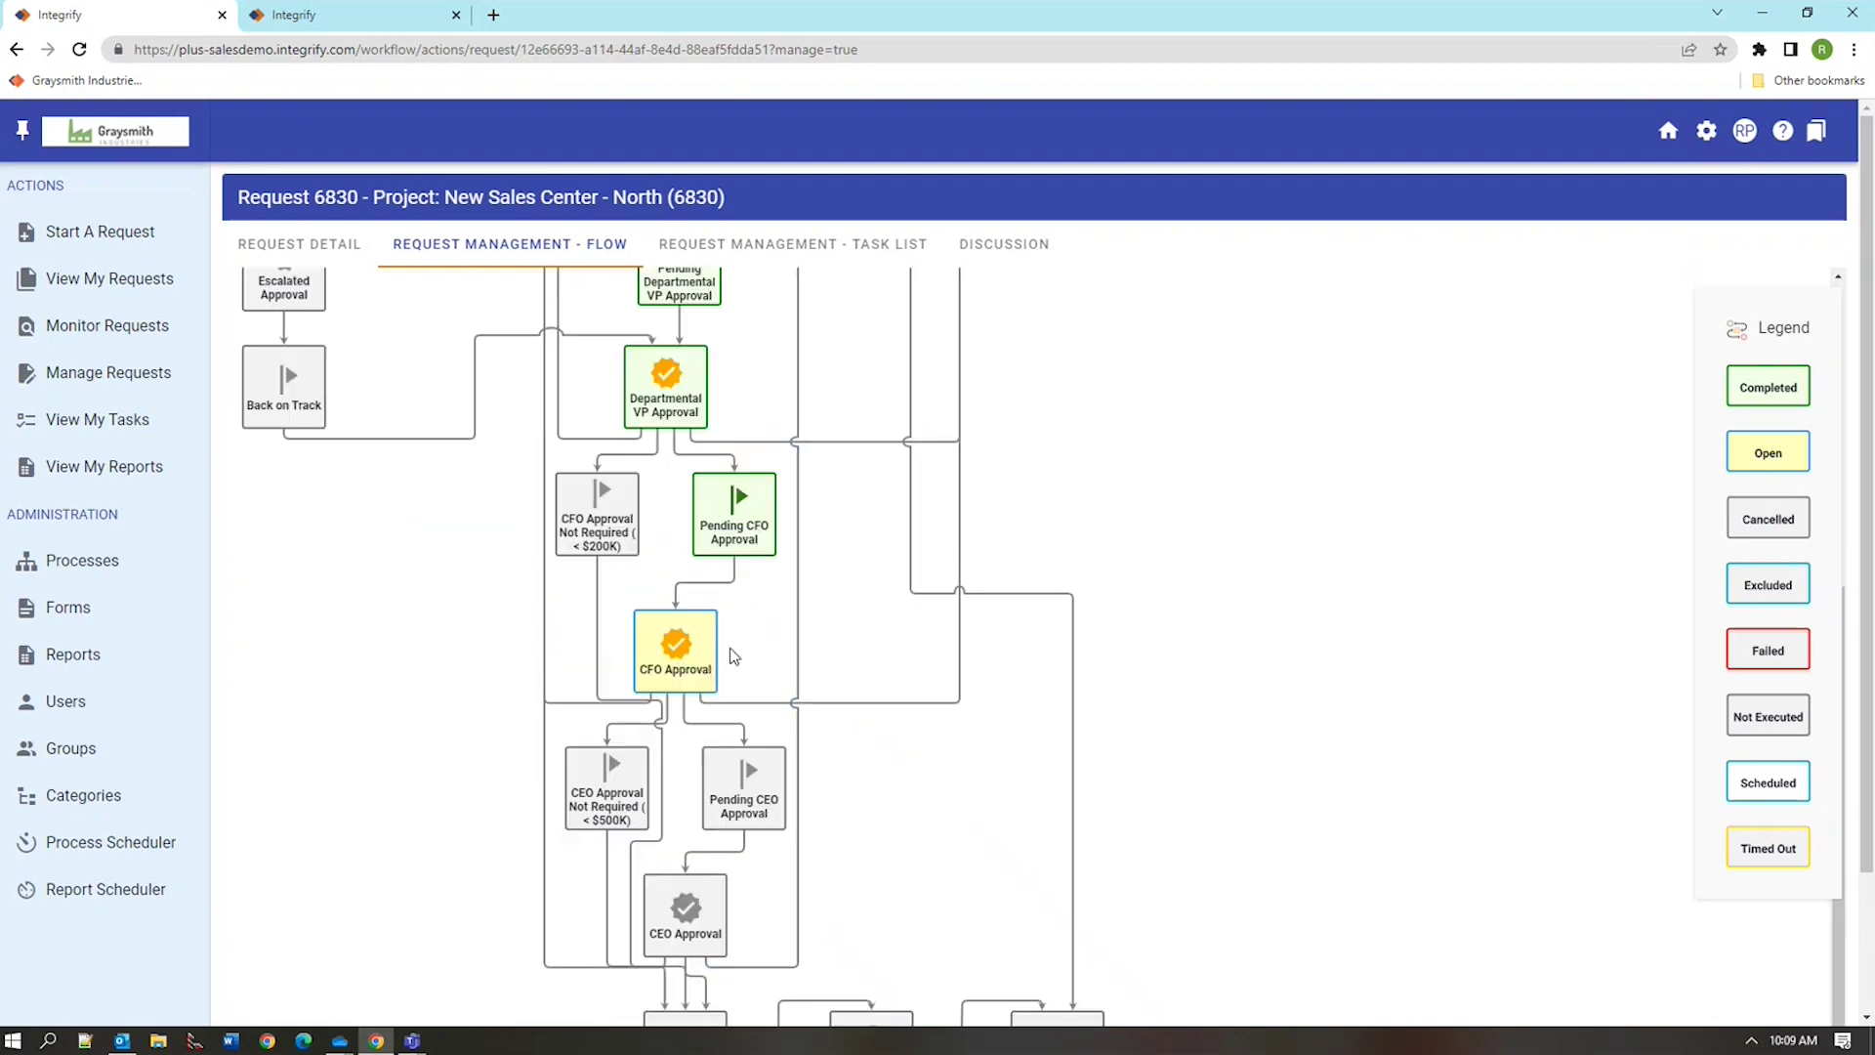
{"action": "mouse_move", "coordinate": [652, 379]}
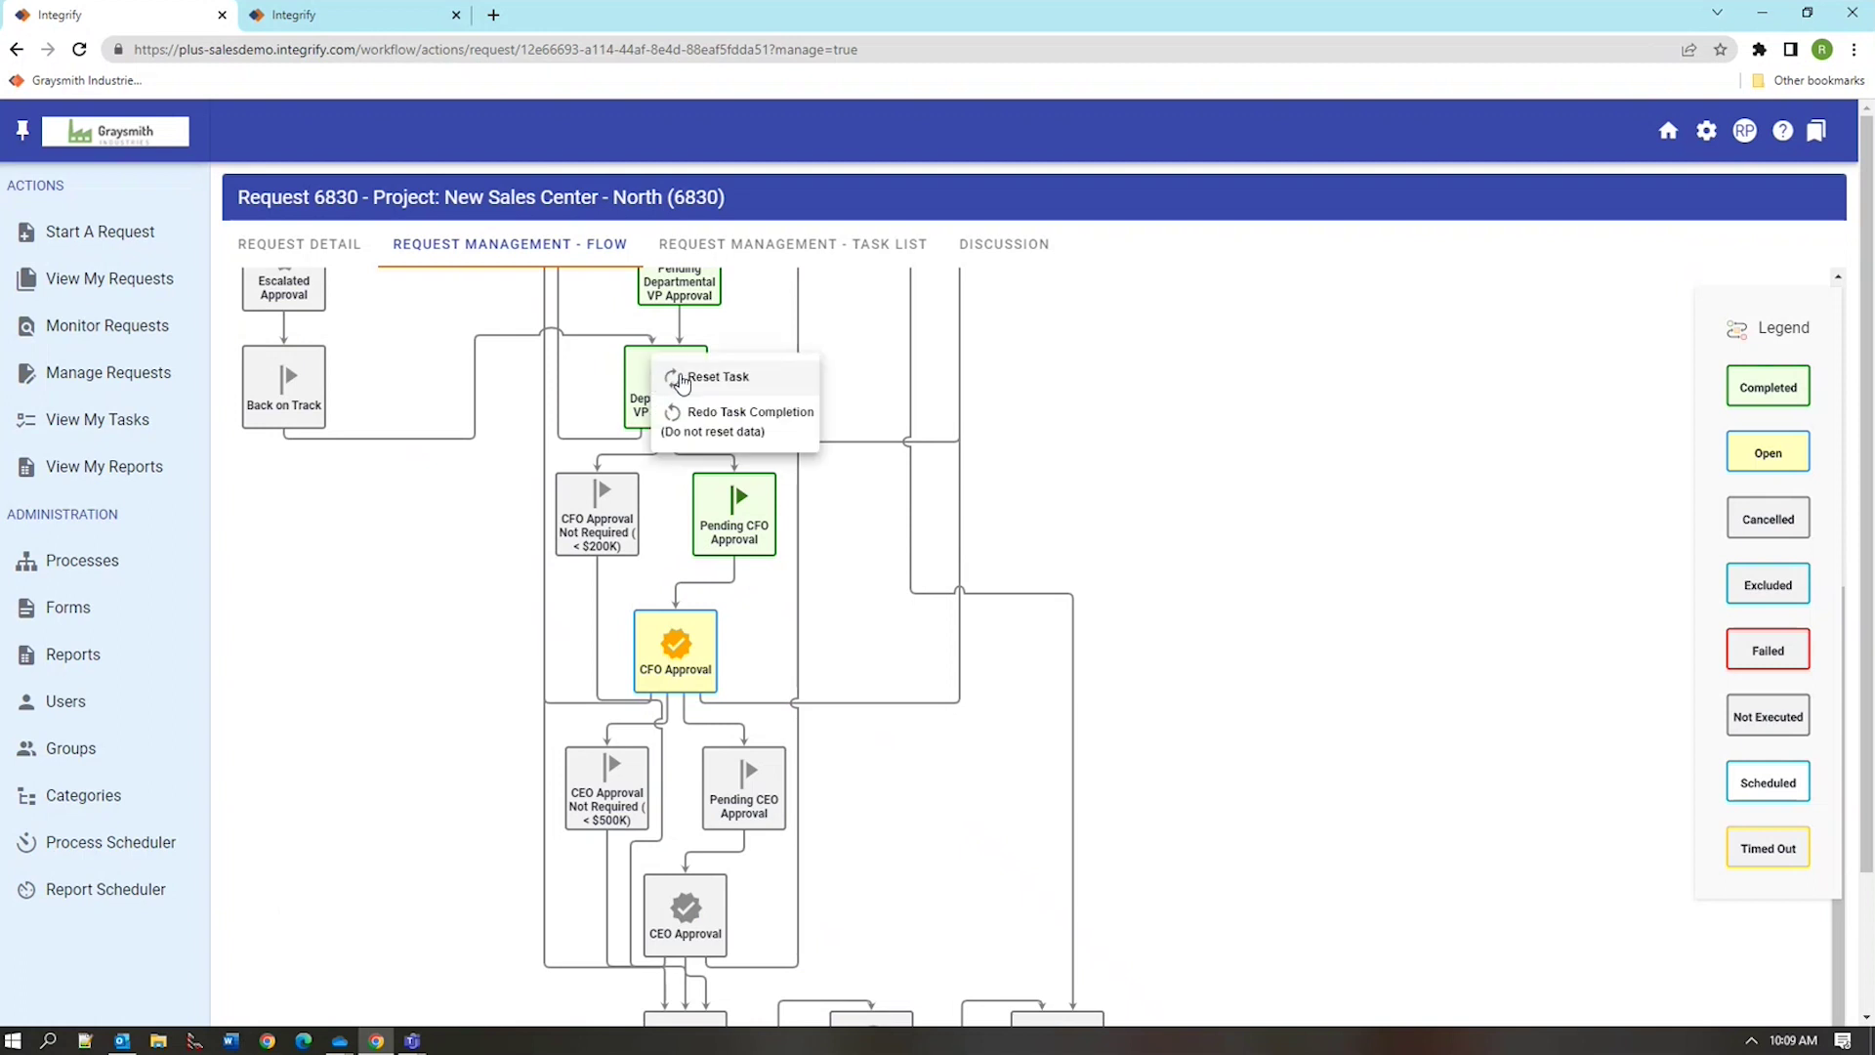
{"action": "left_click", "coordinate": [682, 379]}
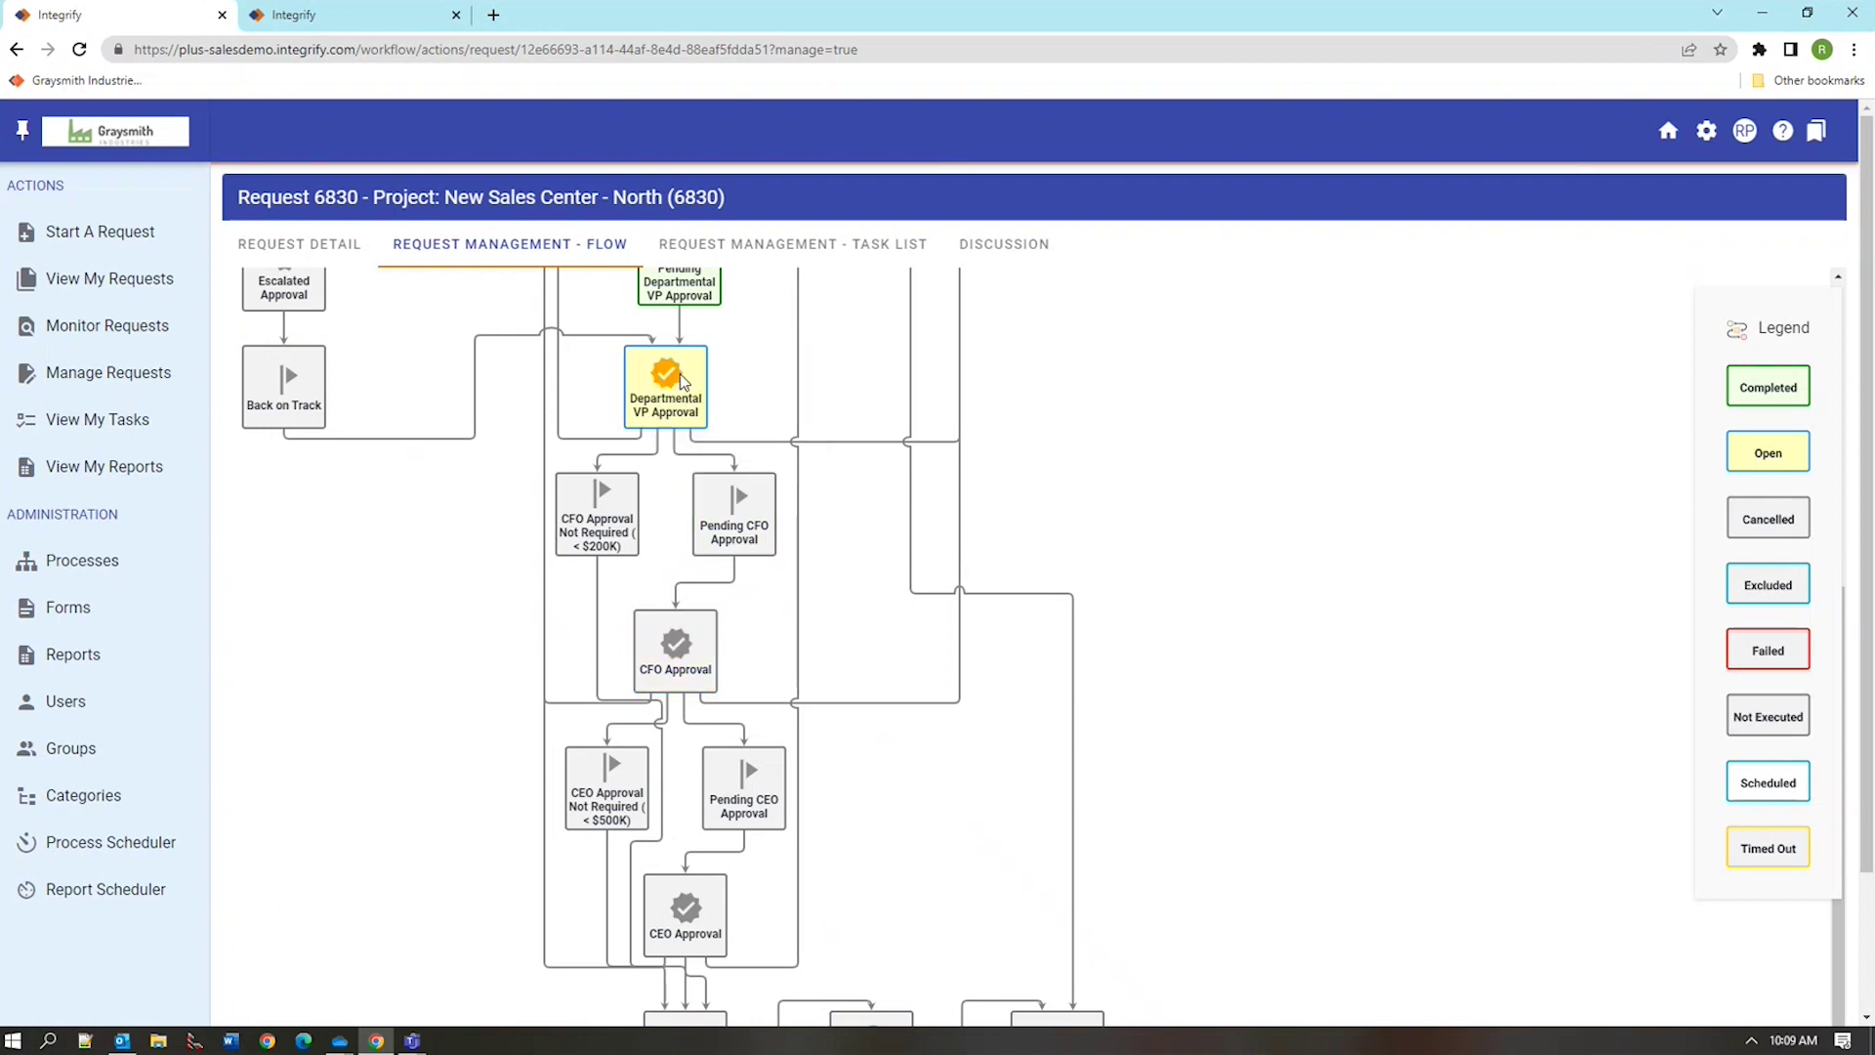
{"action": "mouse_move", "coordinate": [648, 411]}
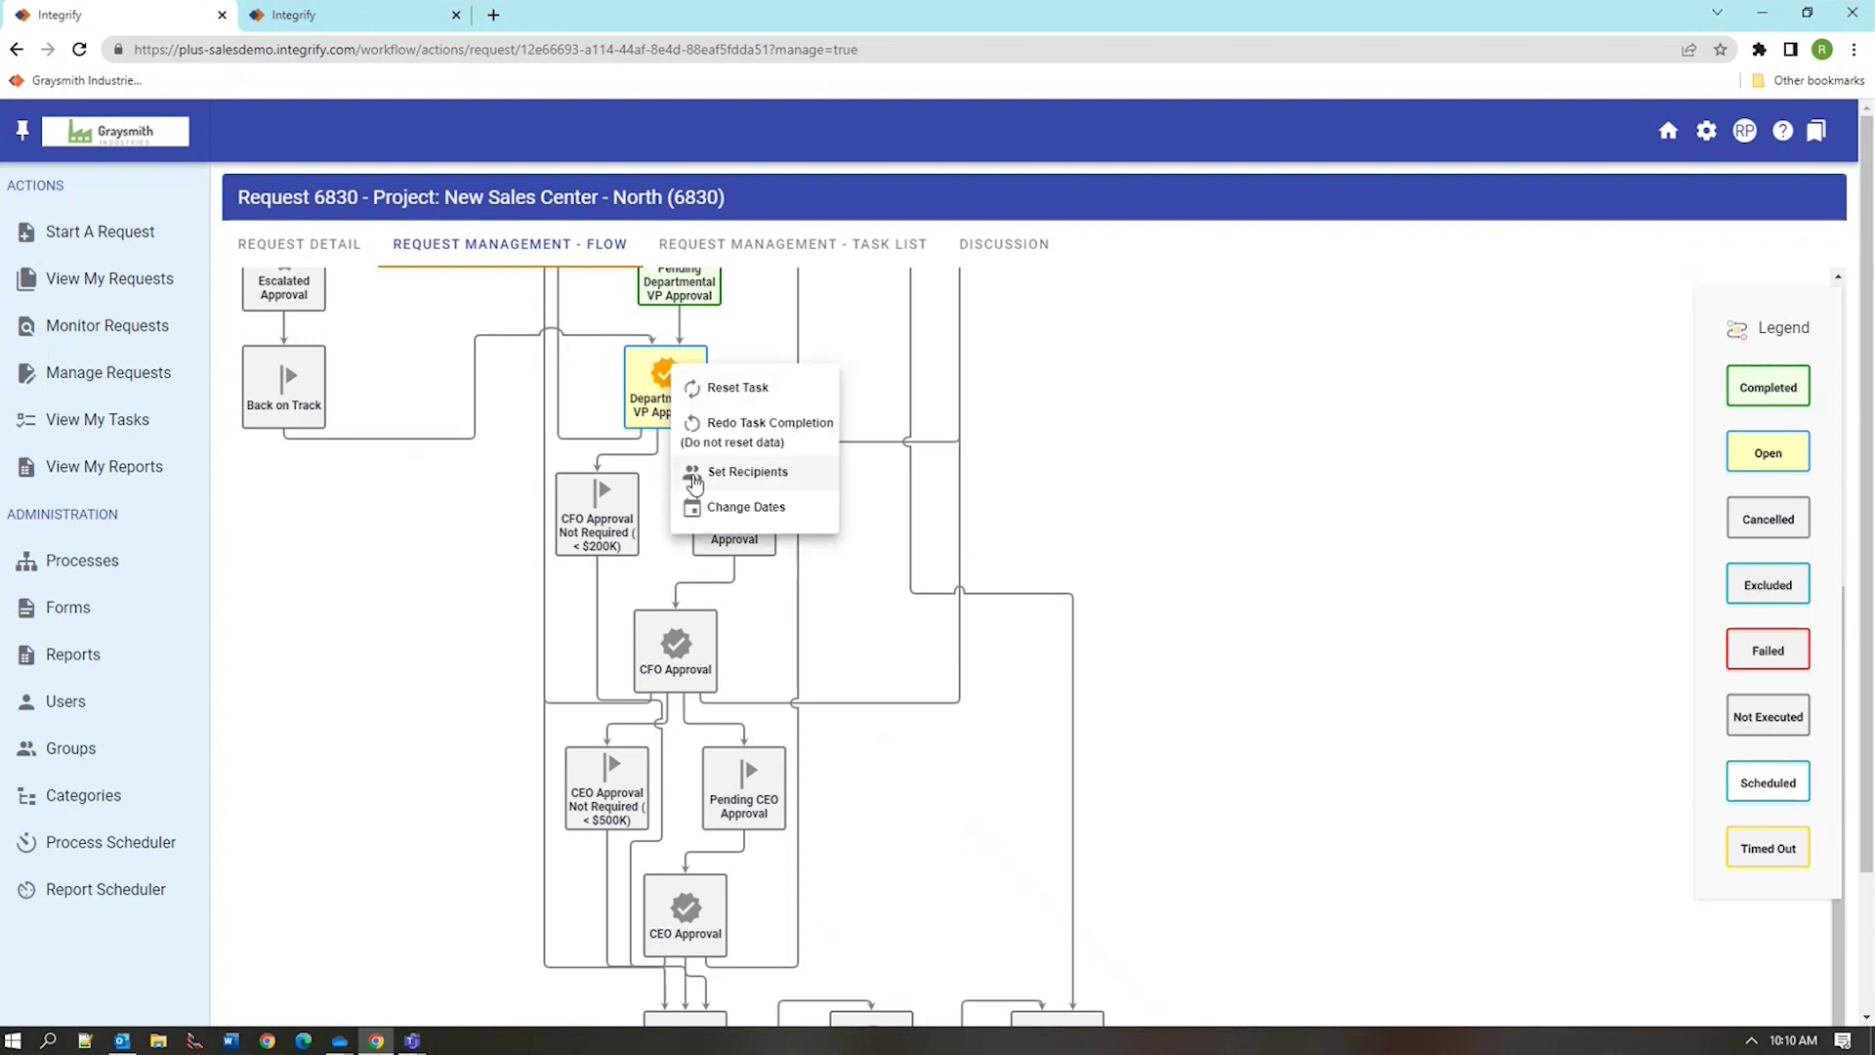
Add two more approver accounts as Departmental VP Approval recipients, making three, and close
{"action": "left_click", "coordinate": [694, 478]}
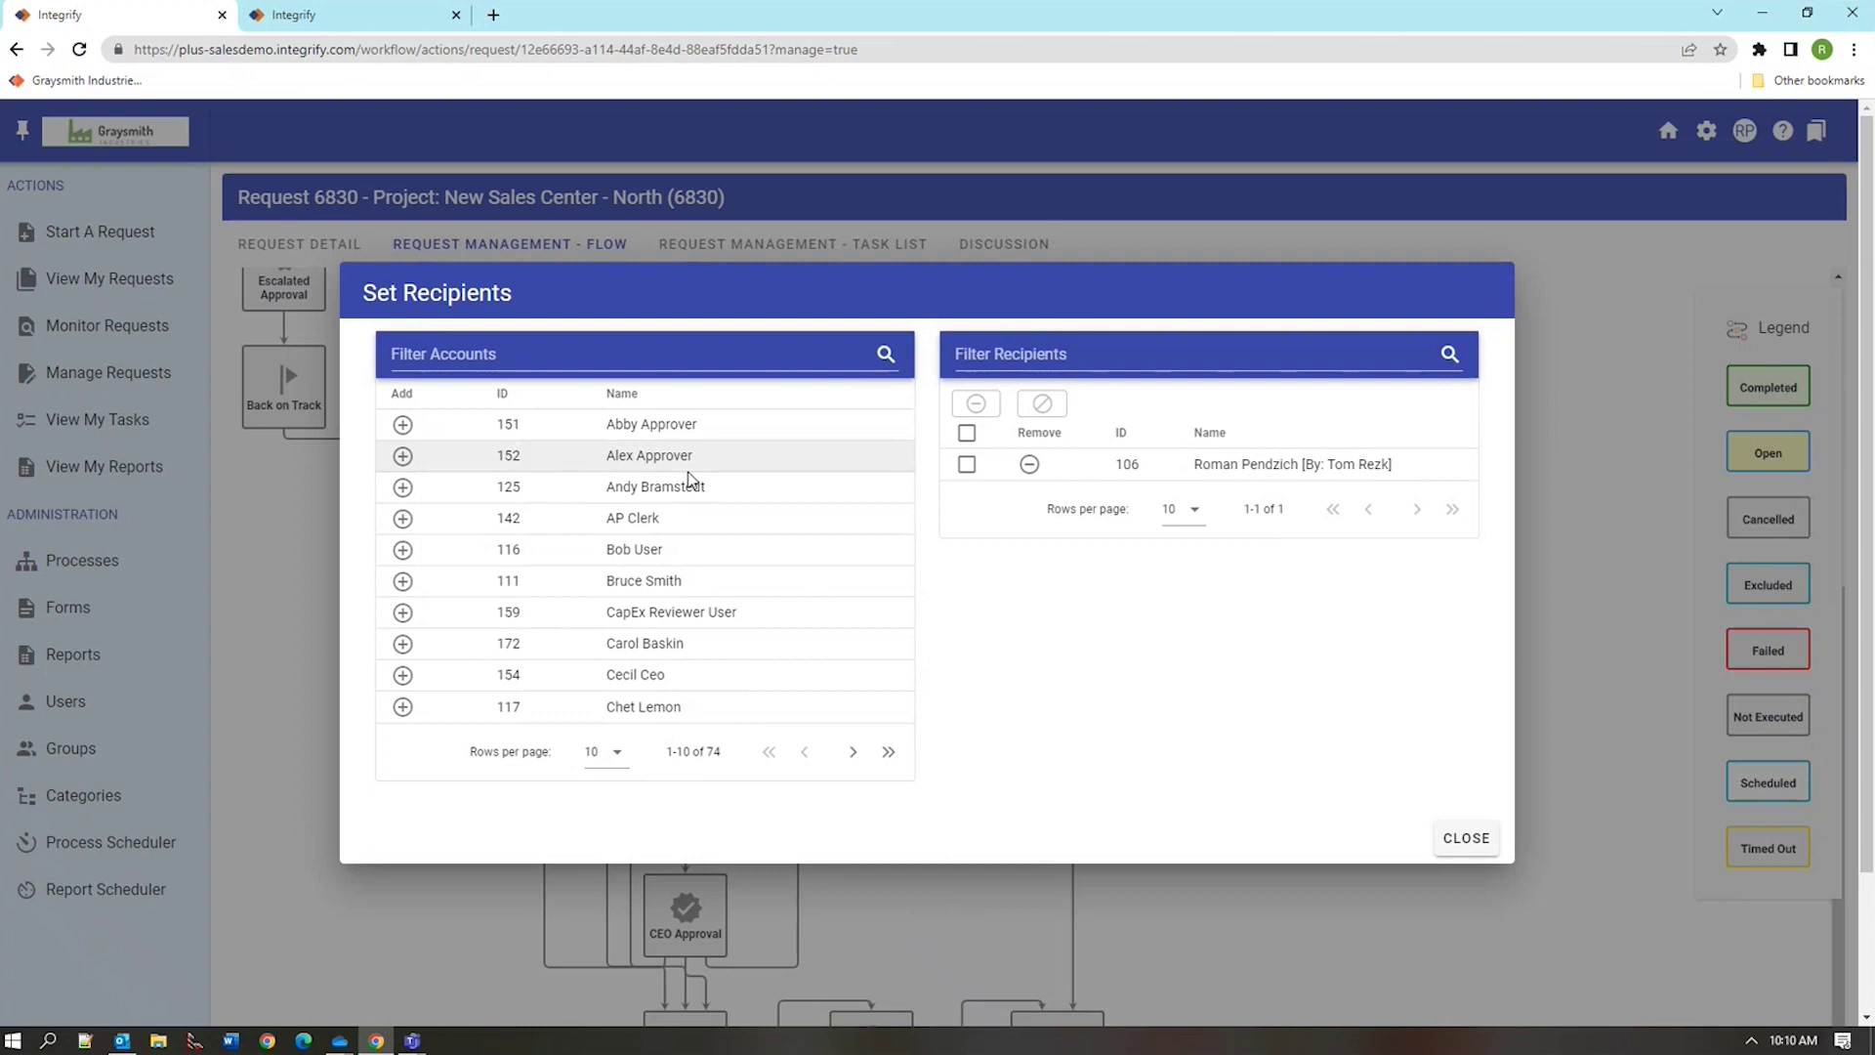
{"action": "left_click", "coordinate": [403, 643]}
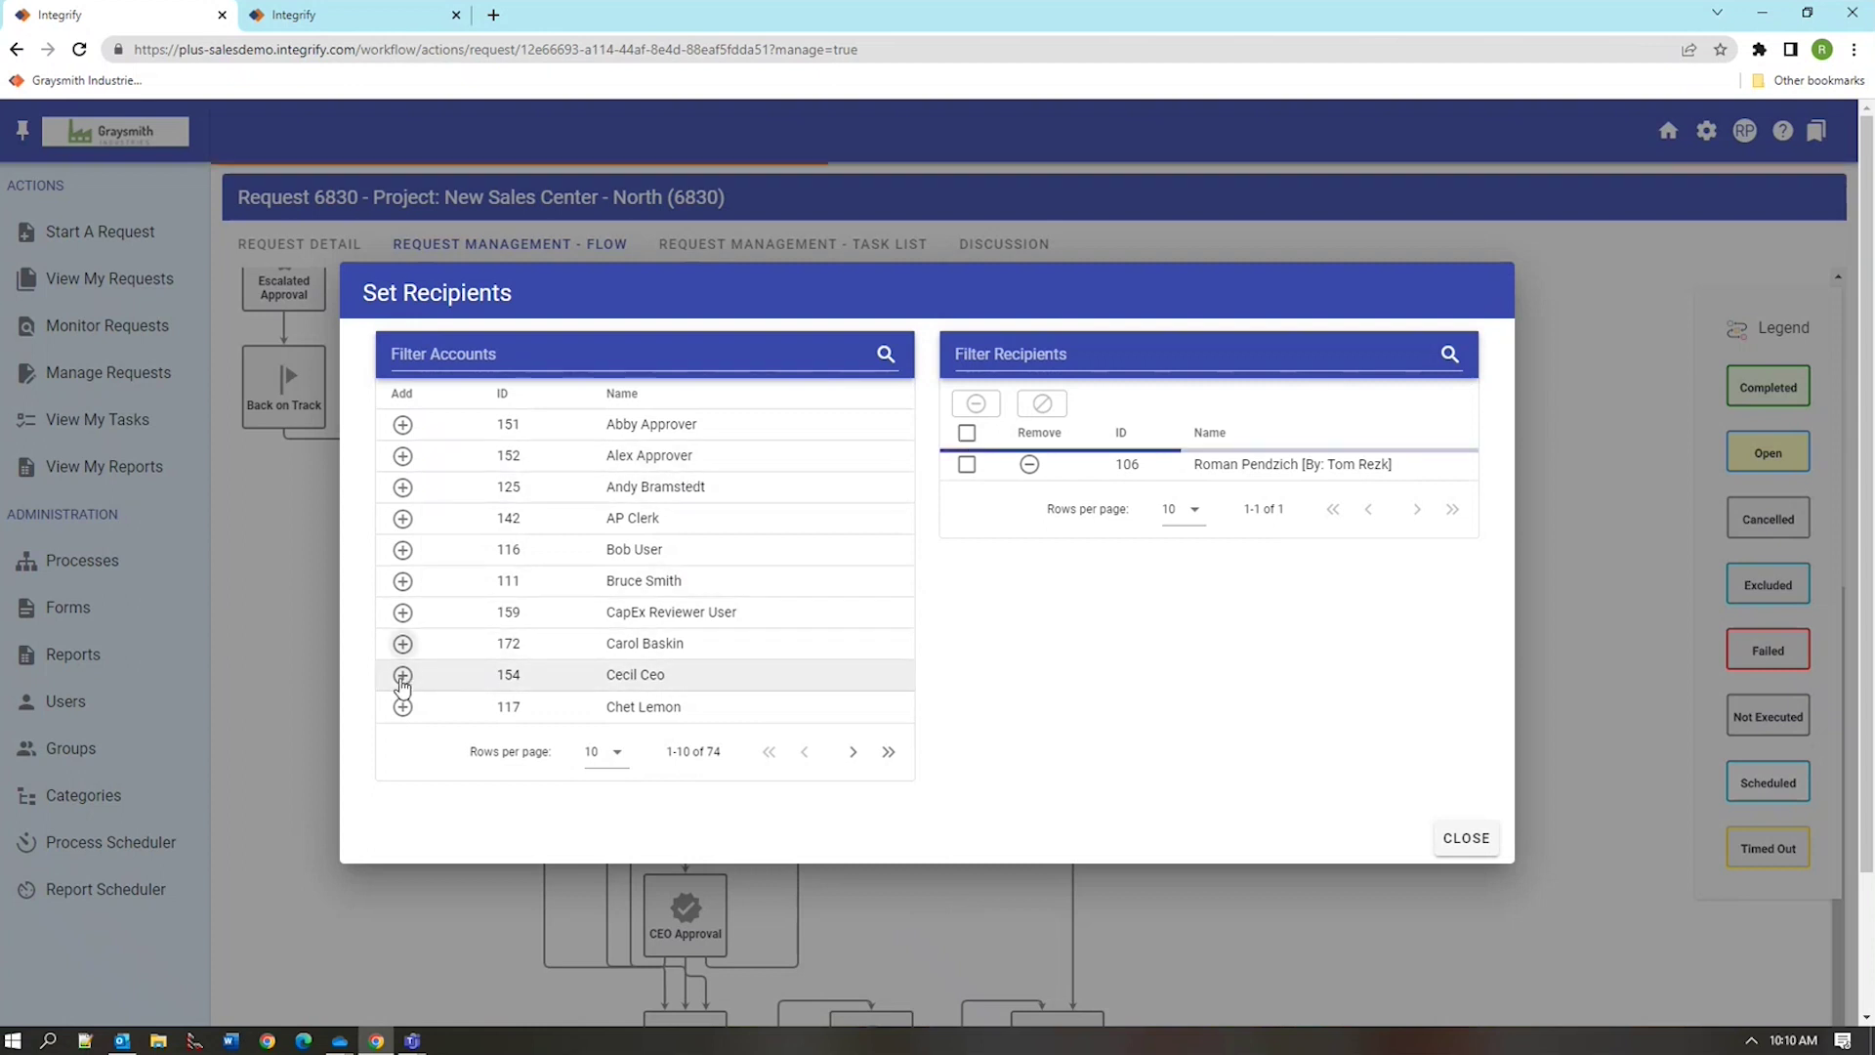
{"action": "left_click", "coordinate": [401, 710]}
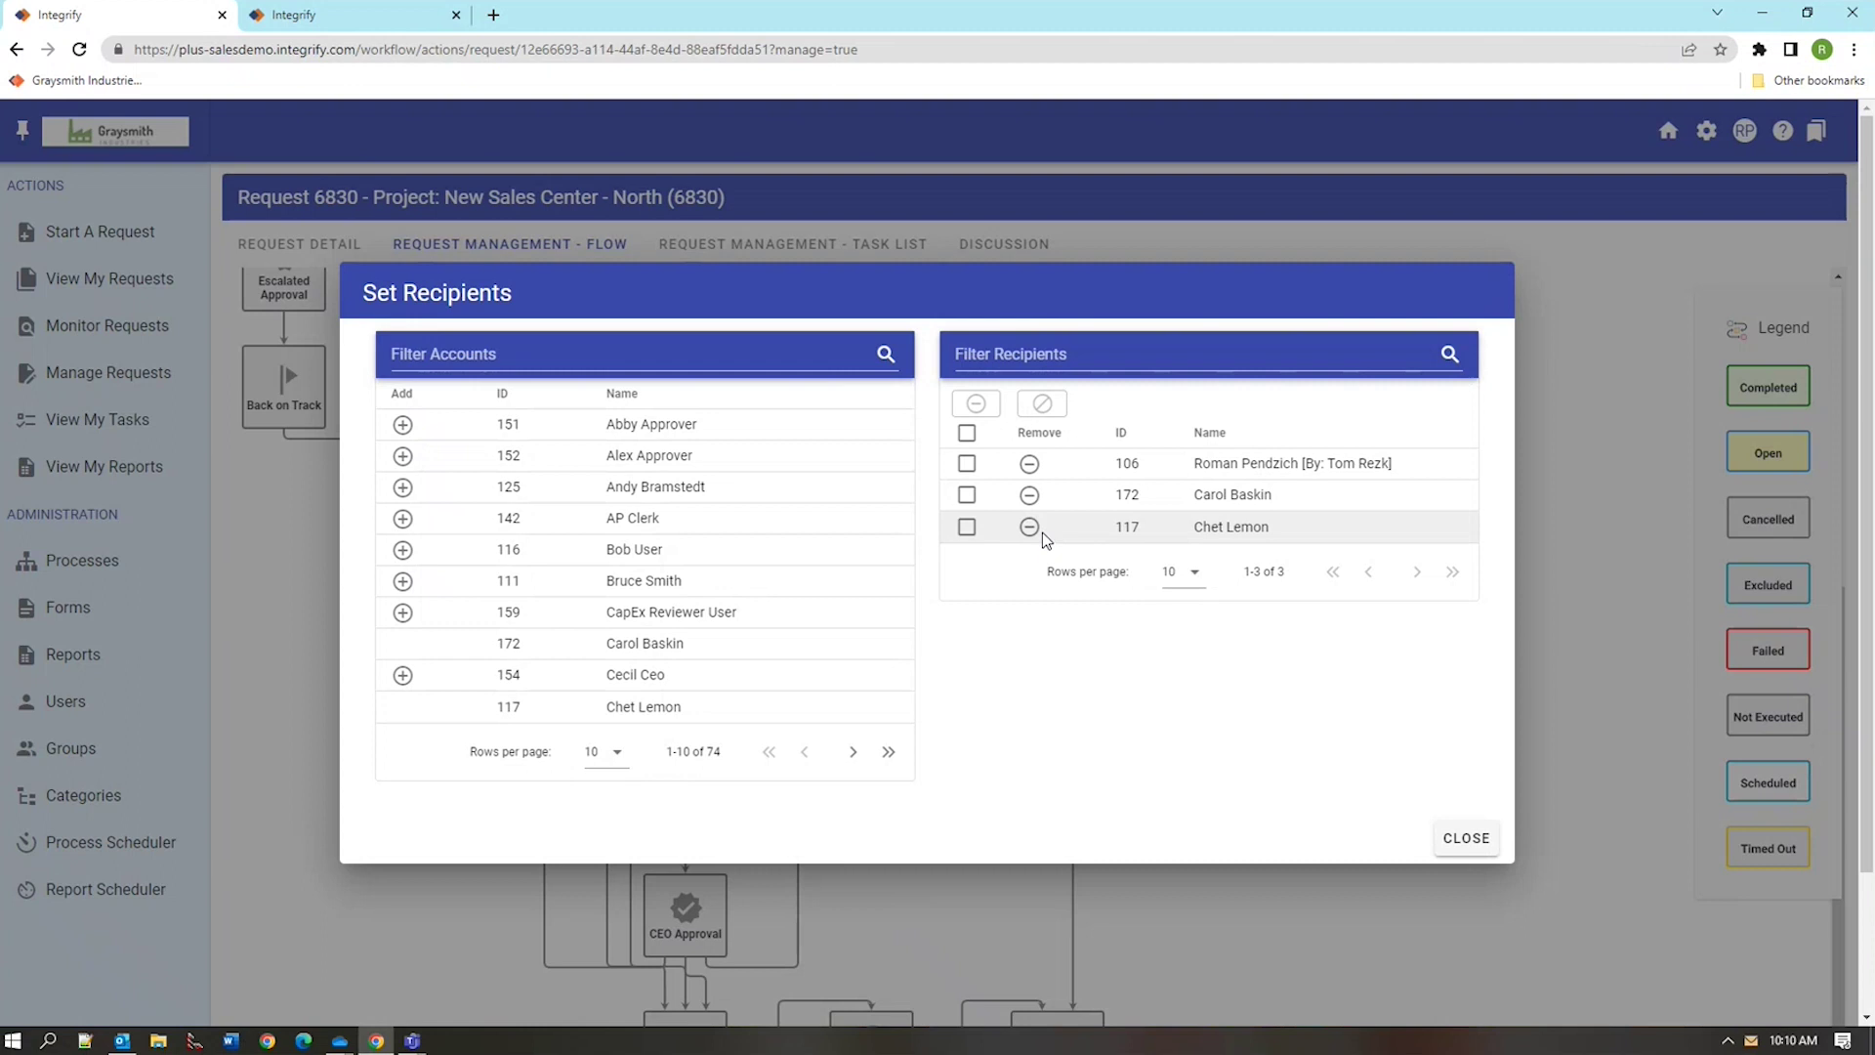
{"action": "left_click", "coordinate": [1467, 838]}
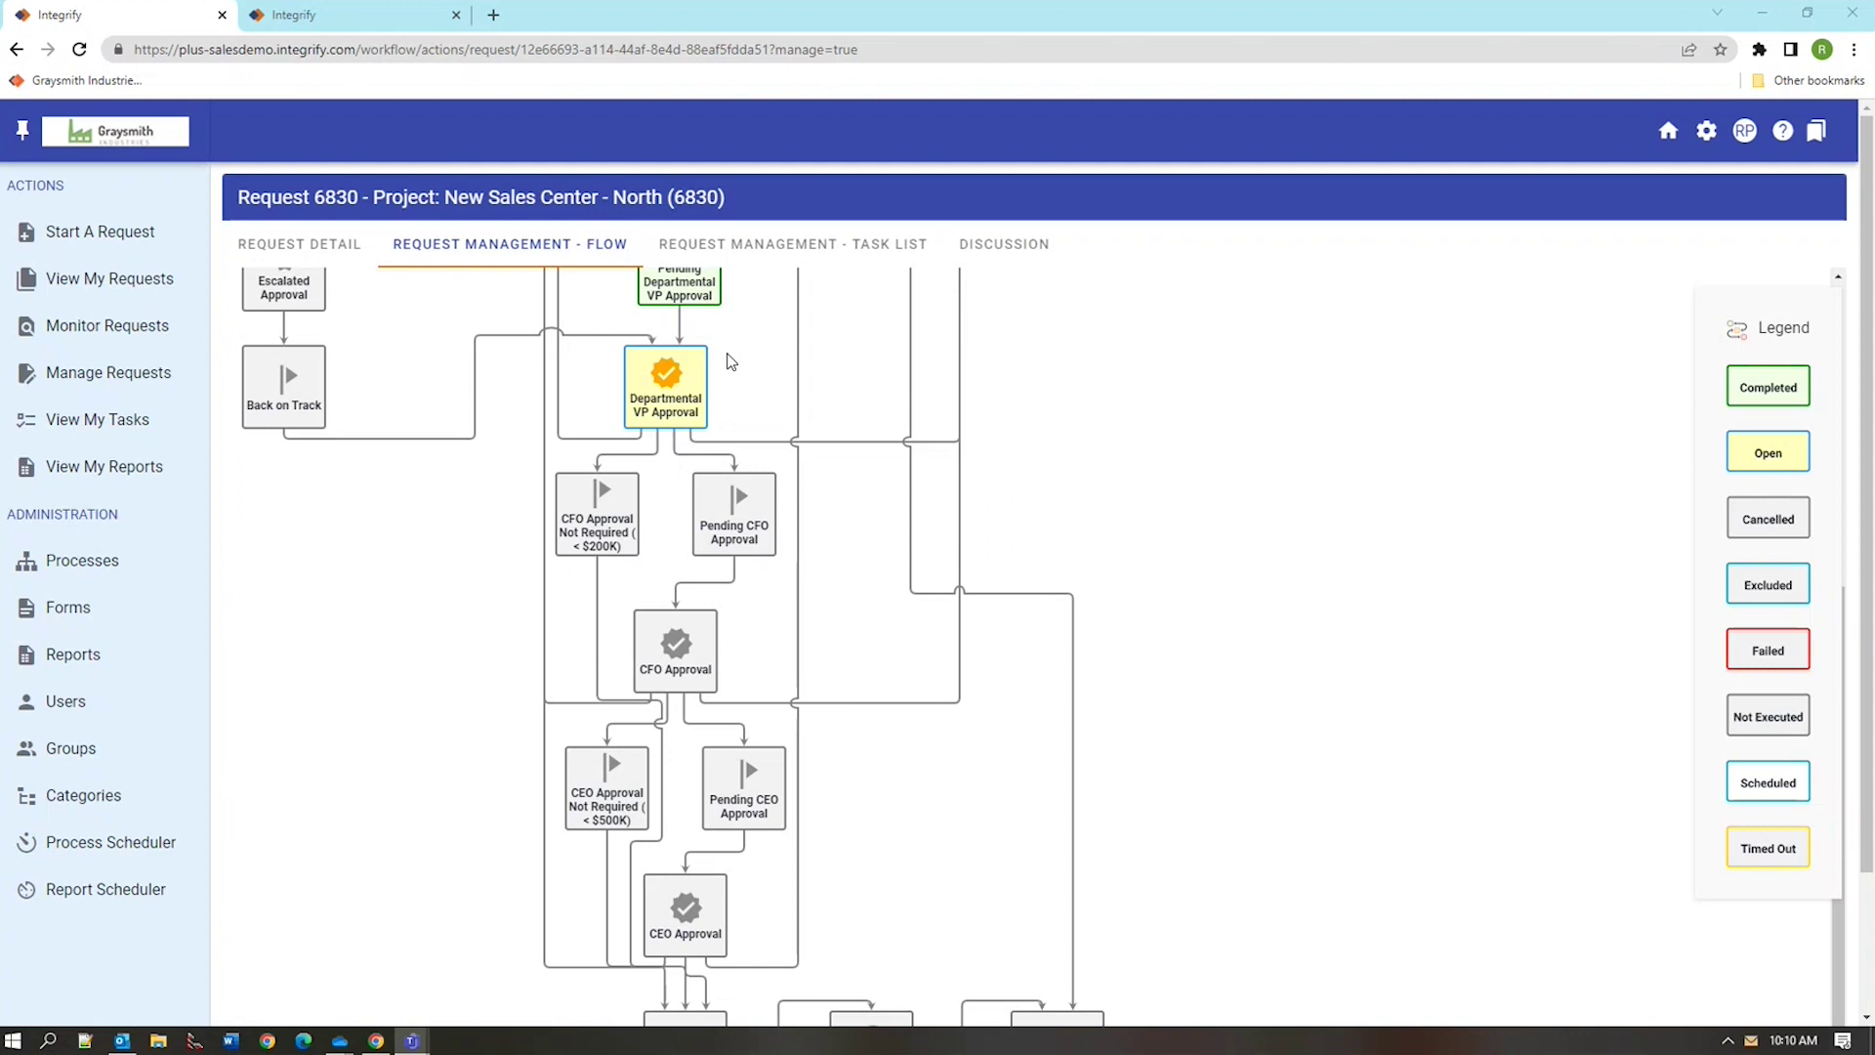
Delegate only 2022 Advanced Training Information and 1854 - All Test, then save
{"action": "left_click", "coordinate": [356, 15]}
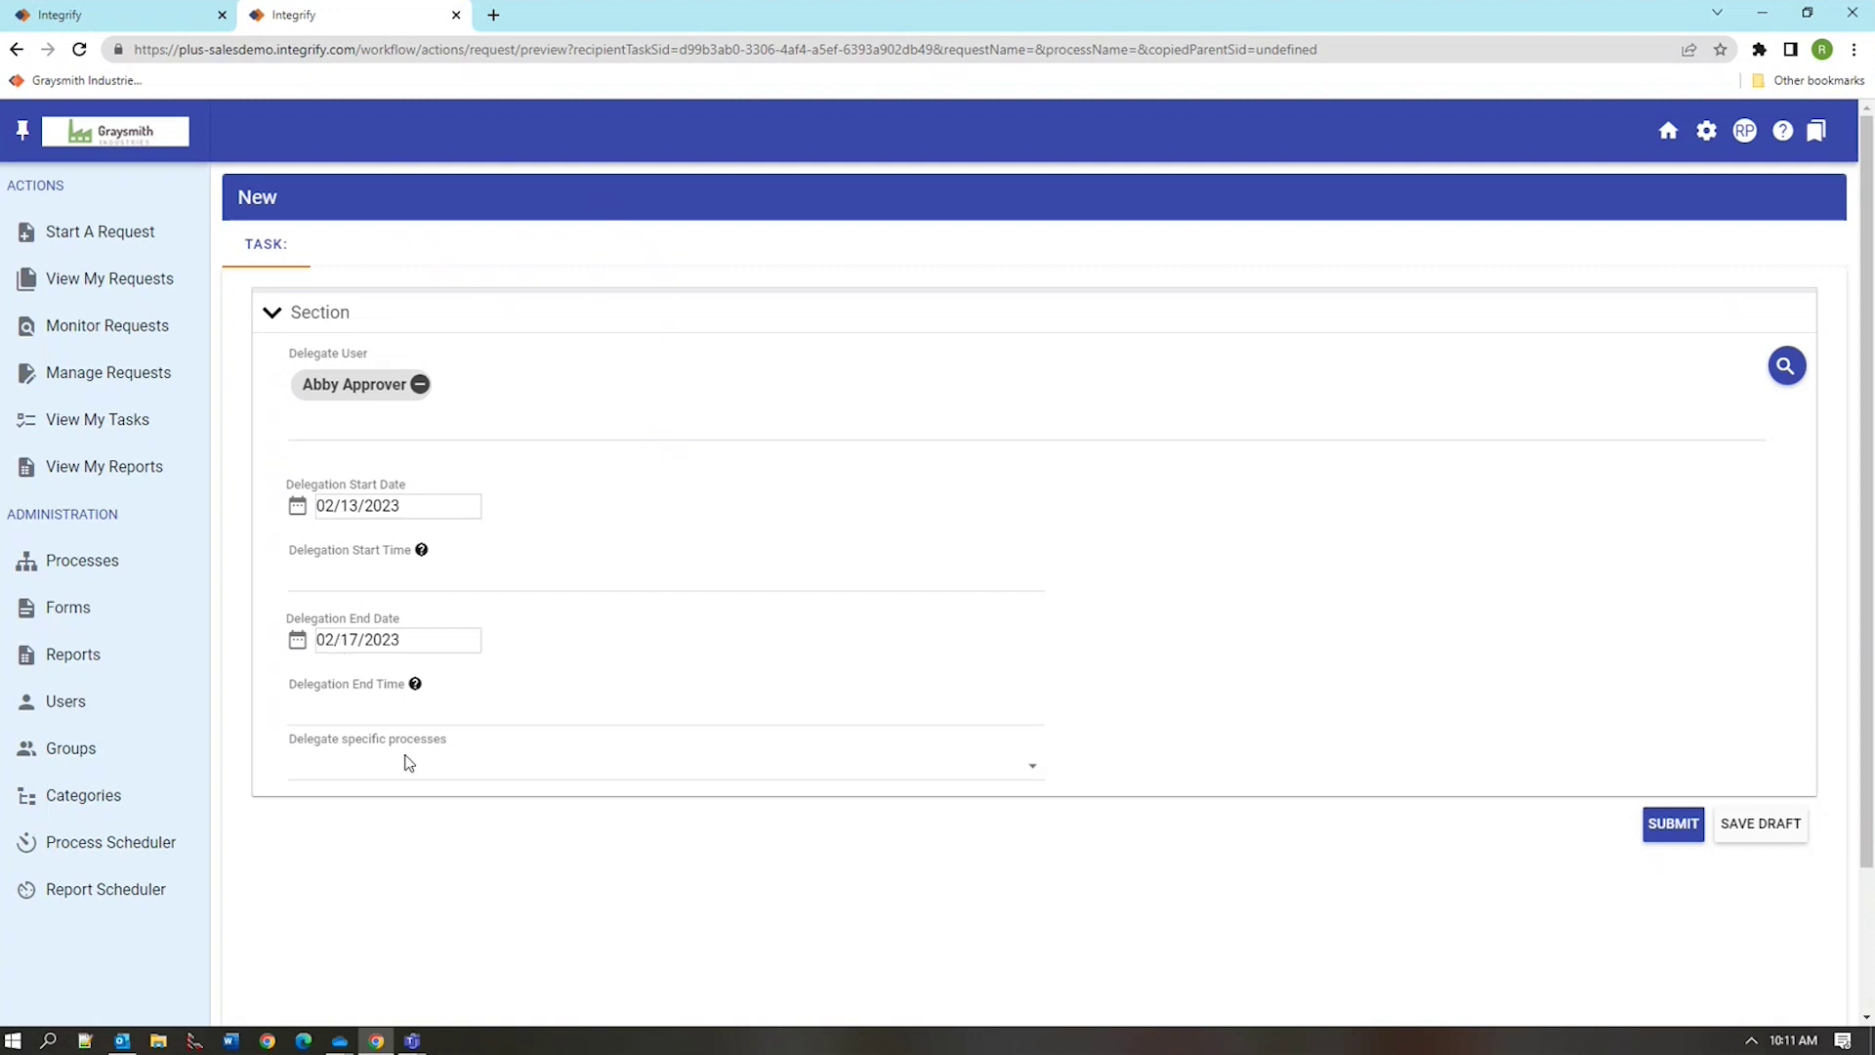
{"action": "left_click", "coordinate": [420, 776]}
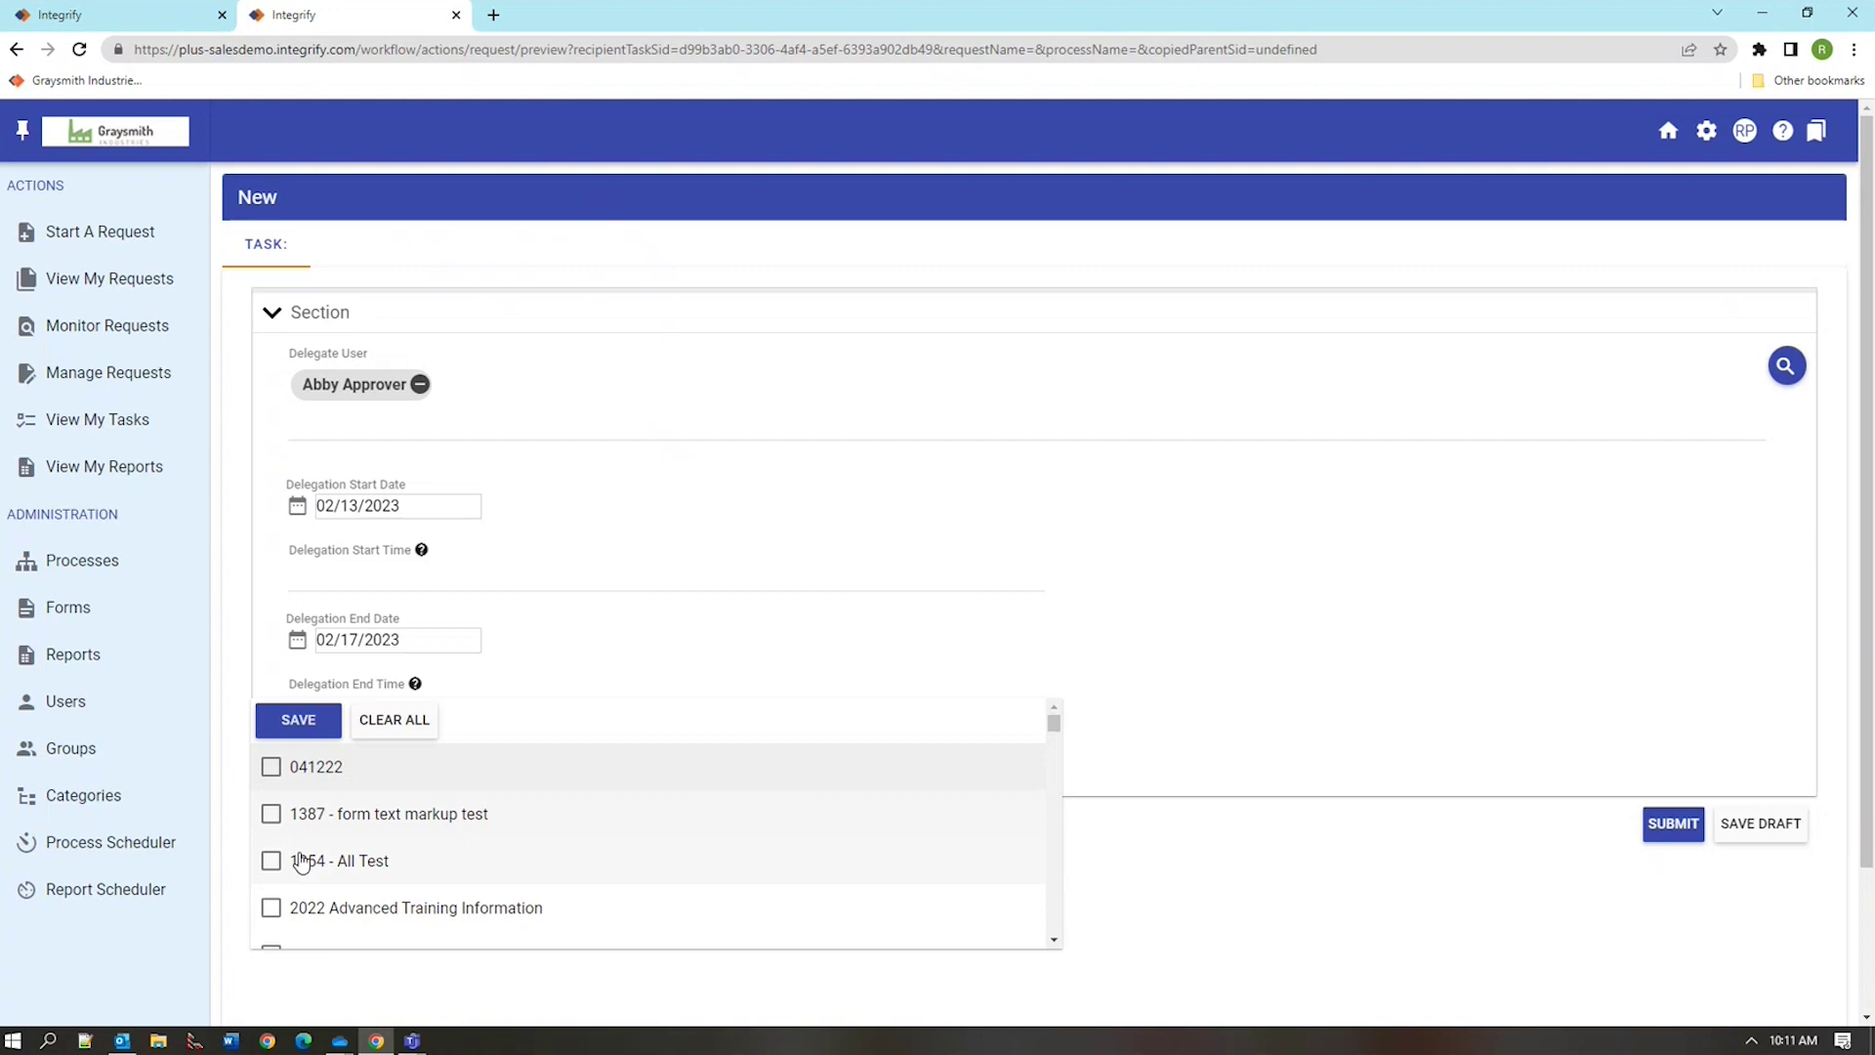
{"action": "left_click", "coordinate": [270, 905]}
{"action": "left_click", "coordinate": [270, 861]}
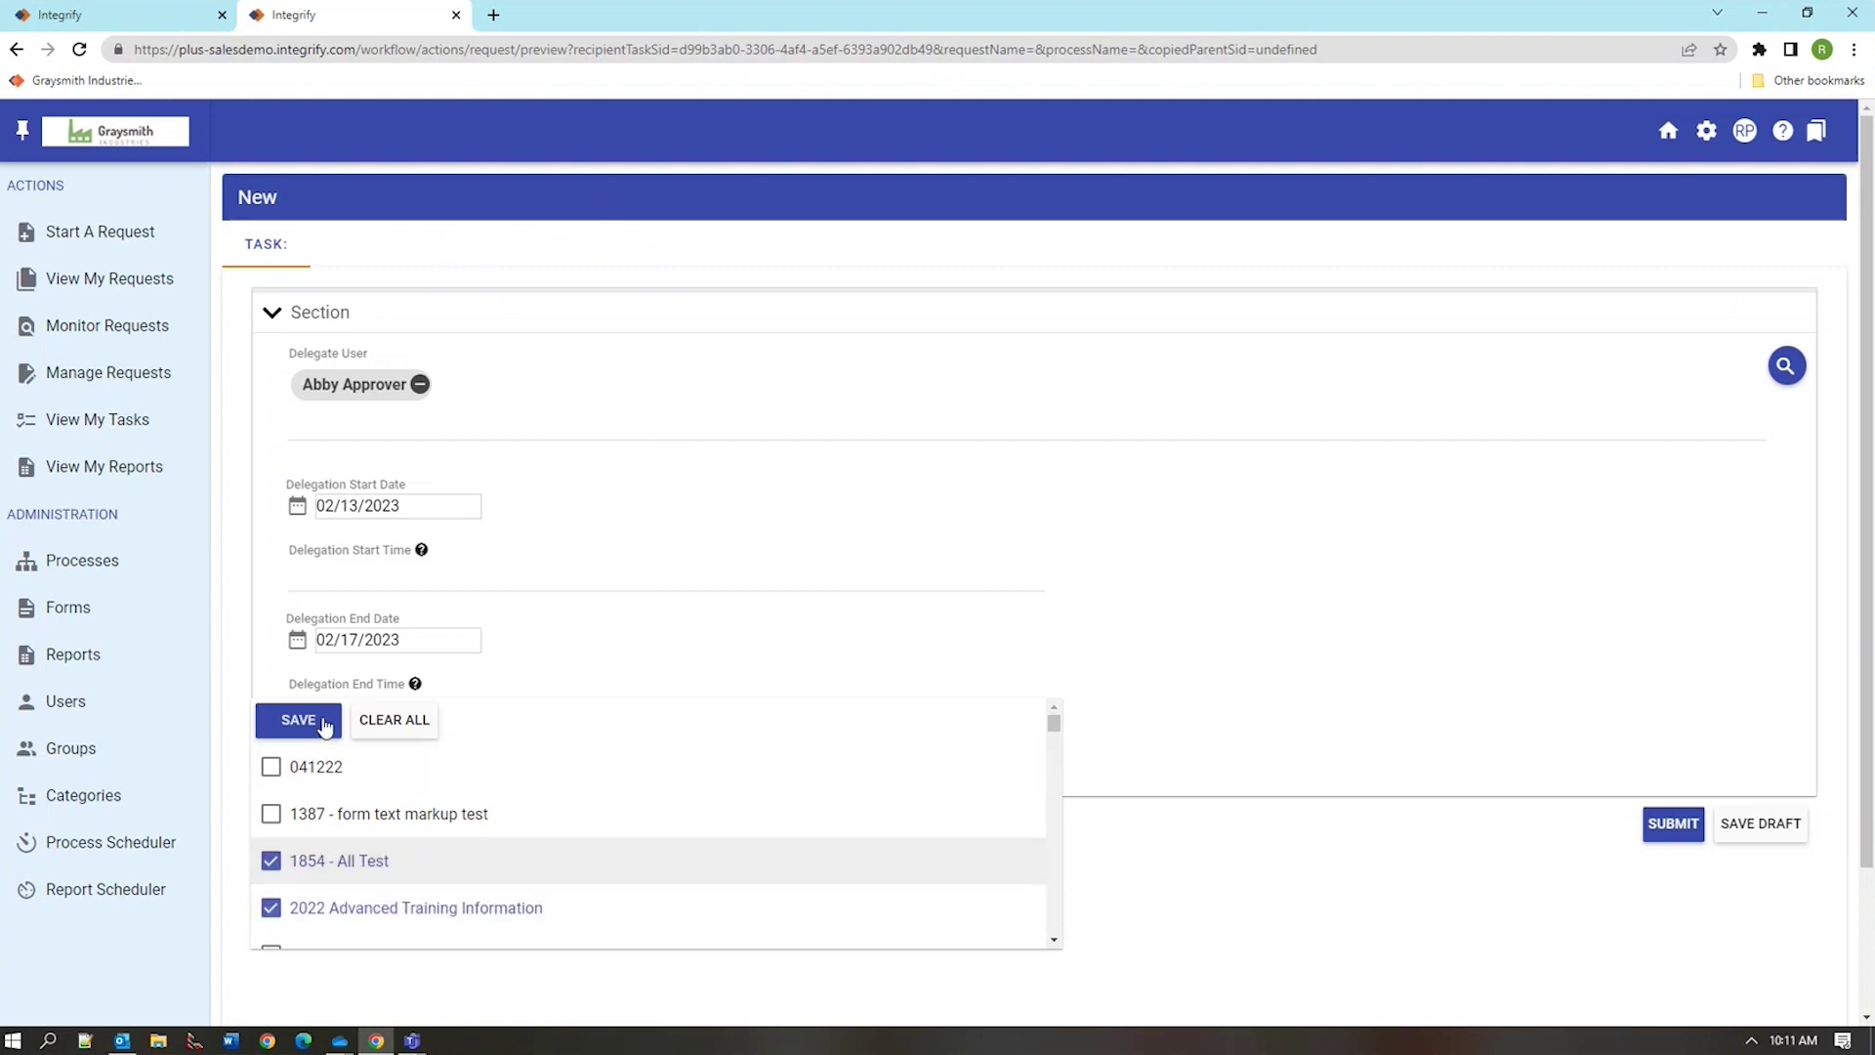
{"action": "left_click", "coordinate": [303, 720]}
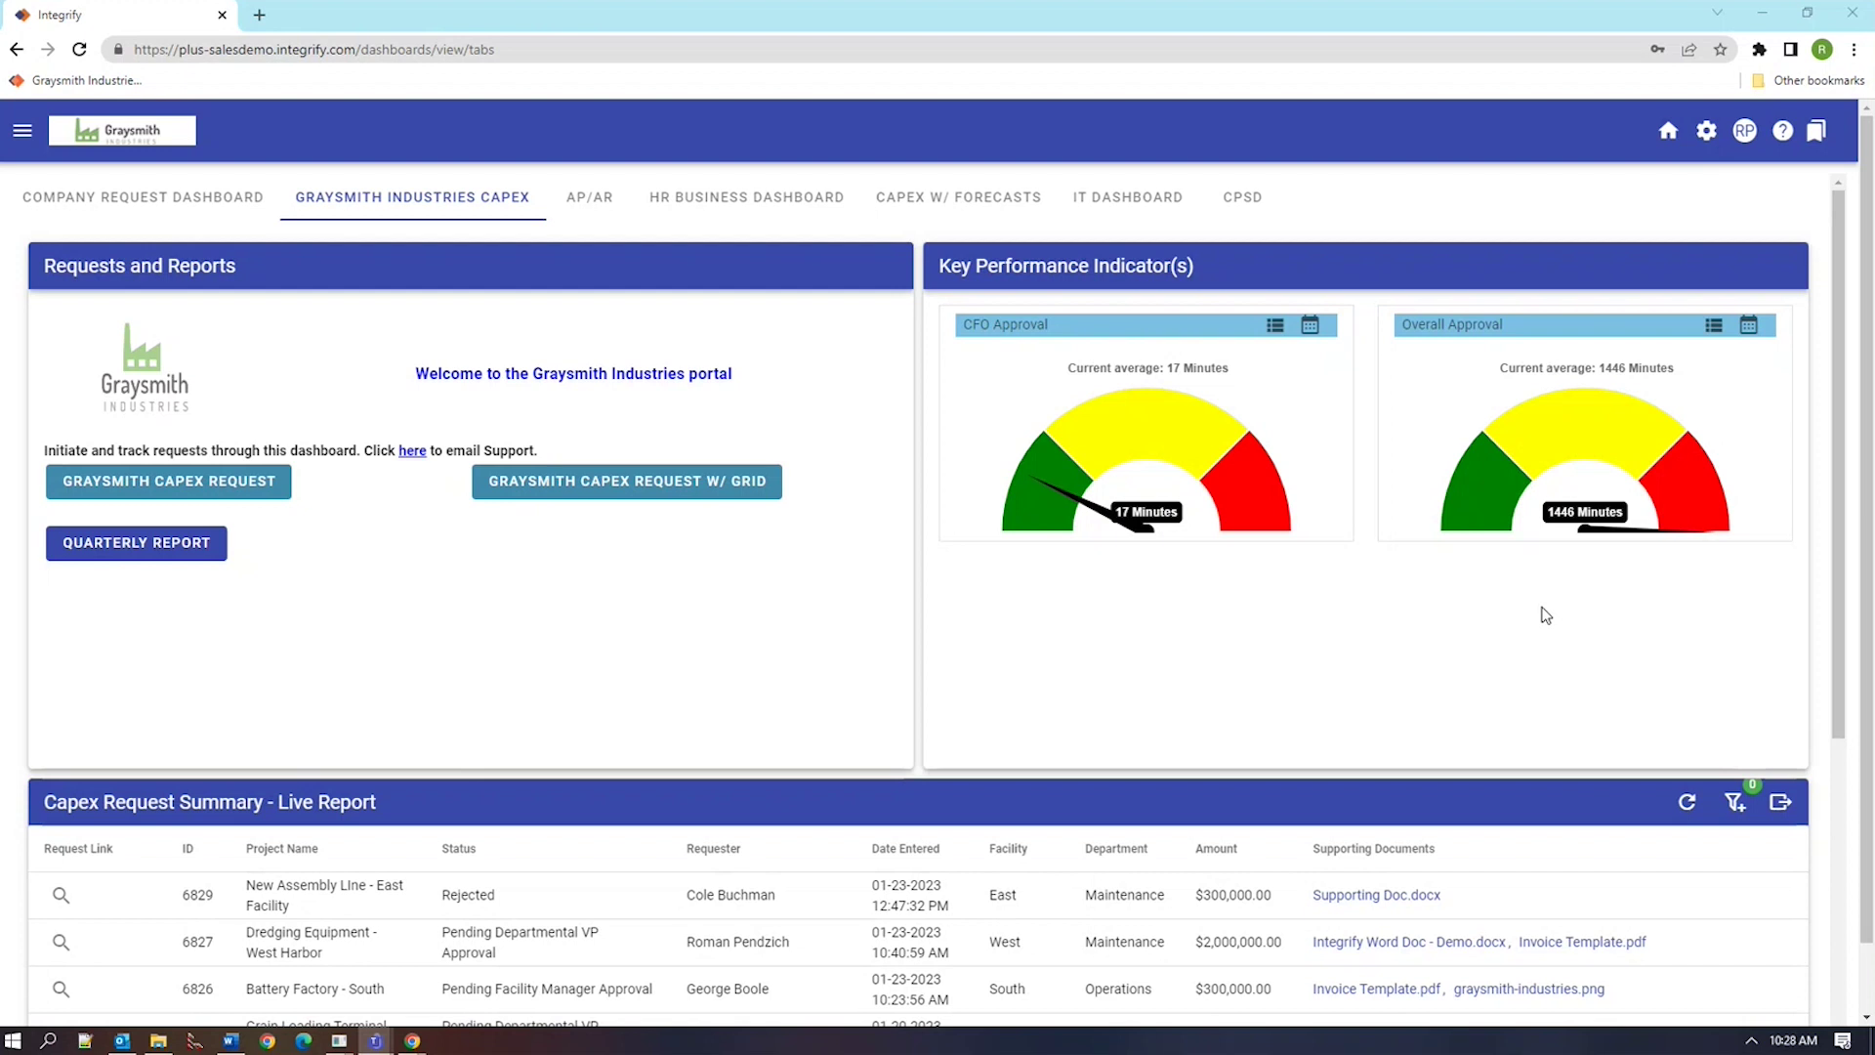
{"action": "left_click", "coordinate": [1714, 325]}
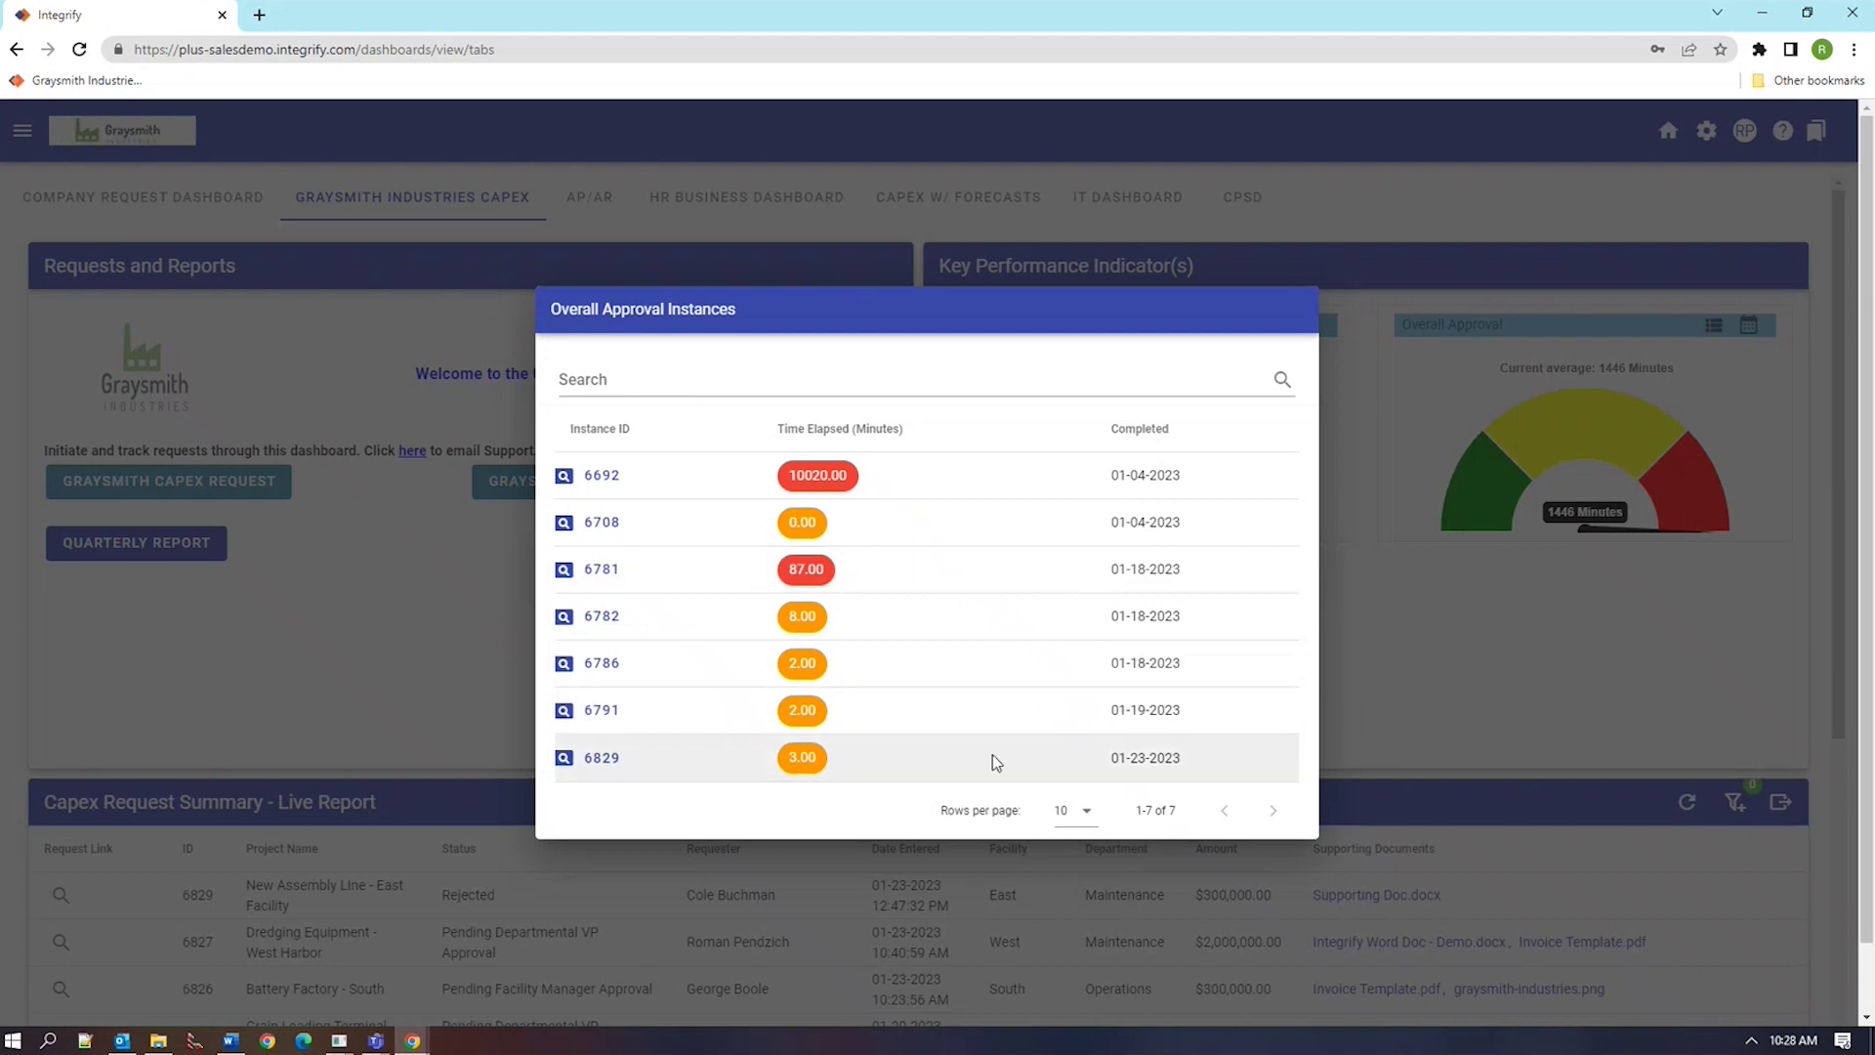
{"action": "left_click", "coordinate": [1480, 683]}
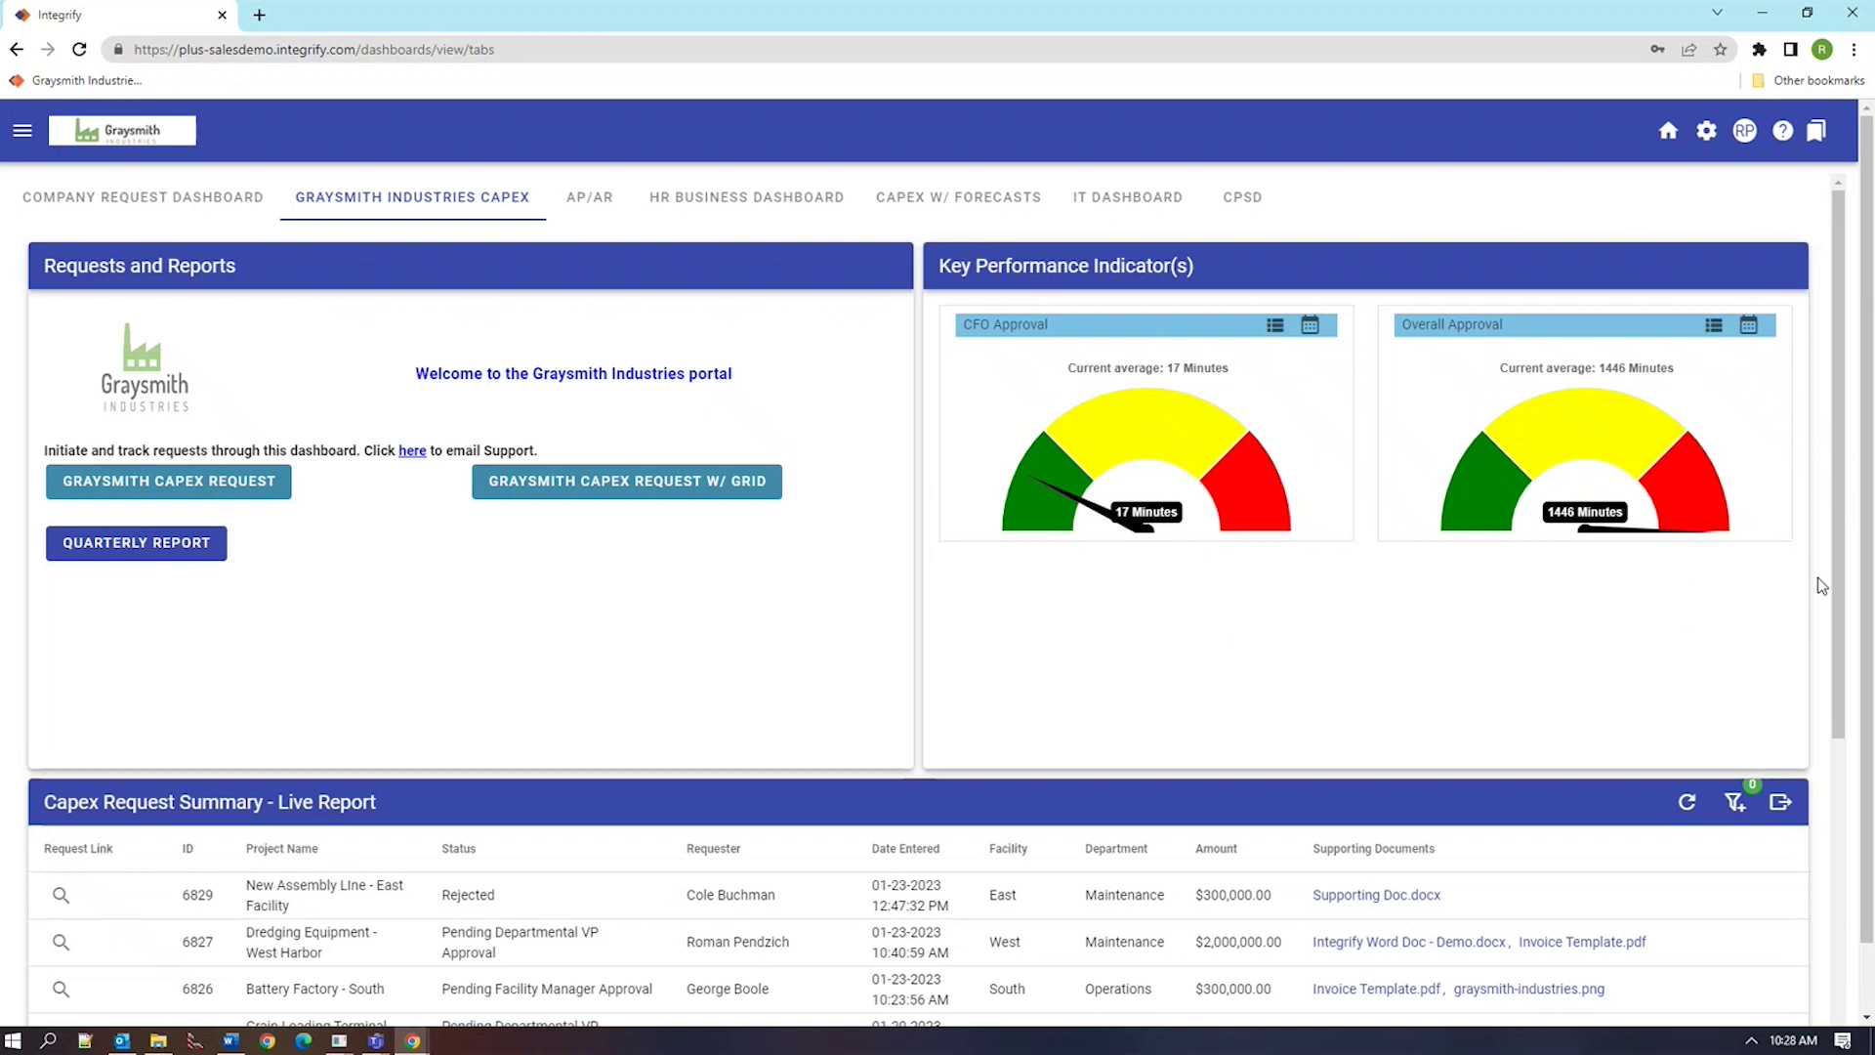
{"action": "left_click_drag", "start_coordinate": [1824, 586], "coordinate": [1837, 757]}
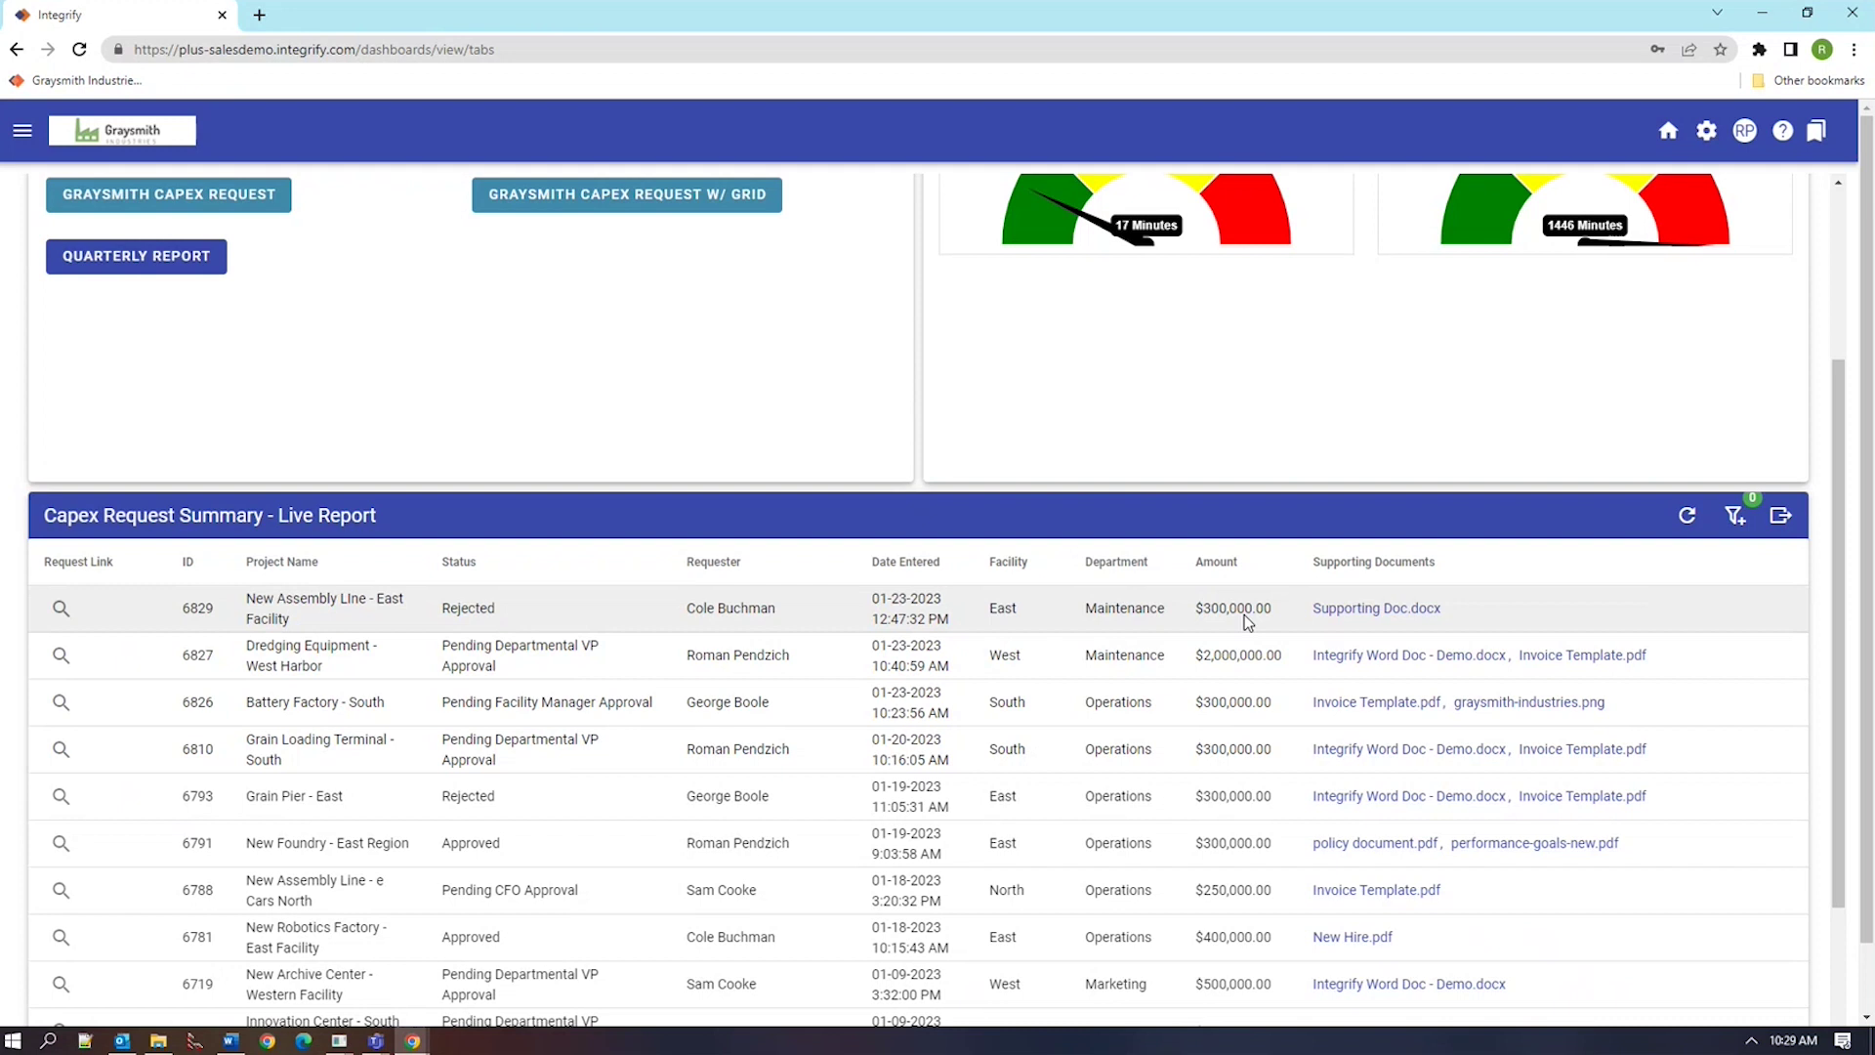
Filter the Capex request report to Facility 'North'
{"action": "left_click", "coordinate": [1736, 519]}
{"action": "left_click", "coordinate": [809, 507]}
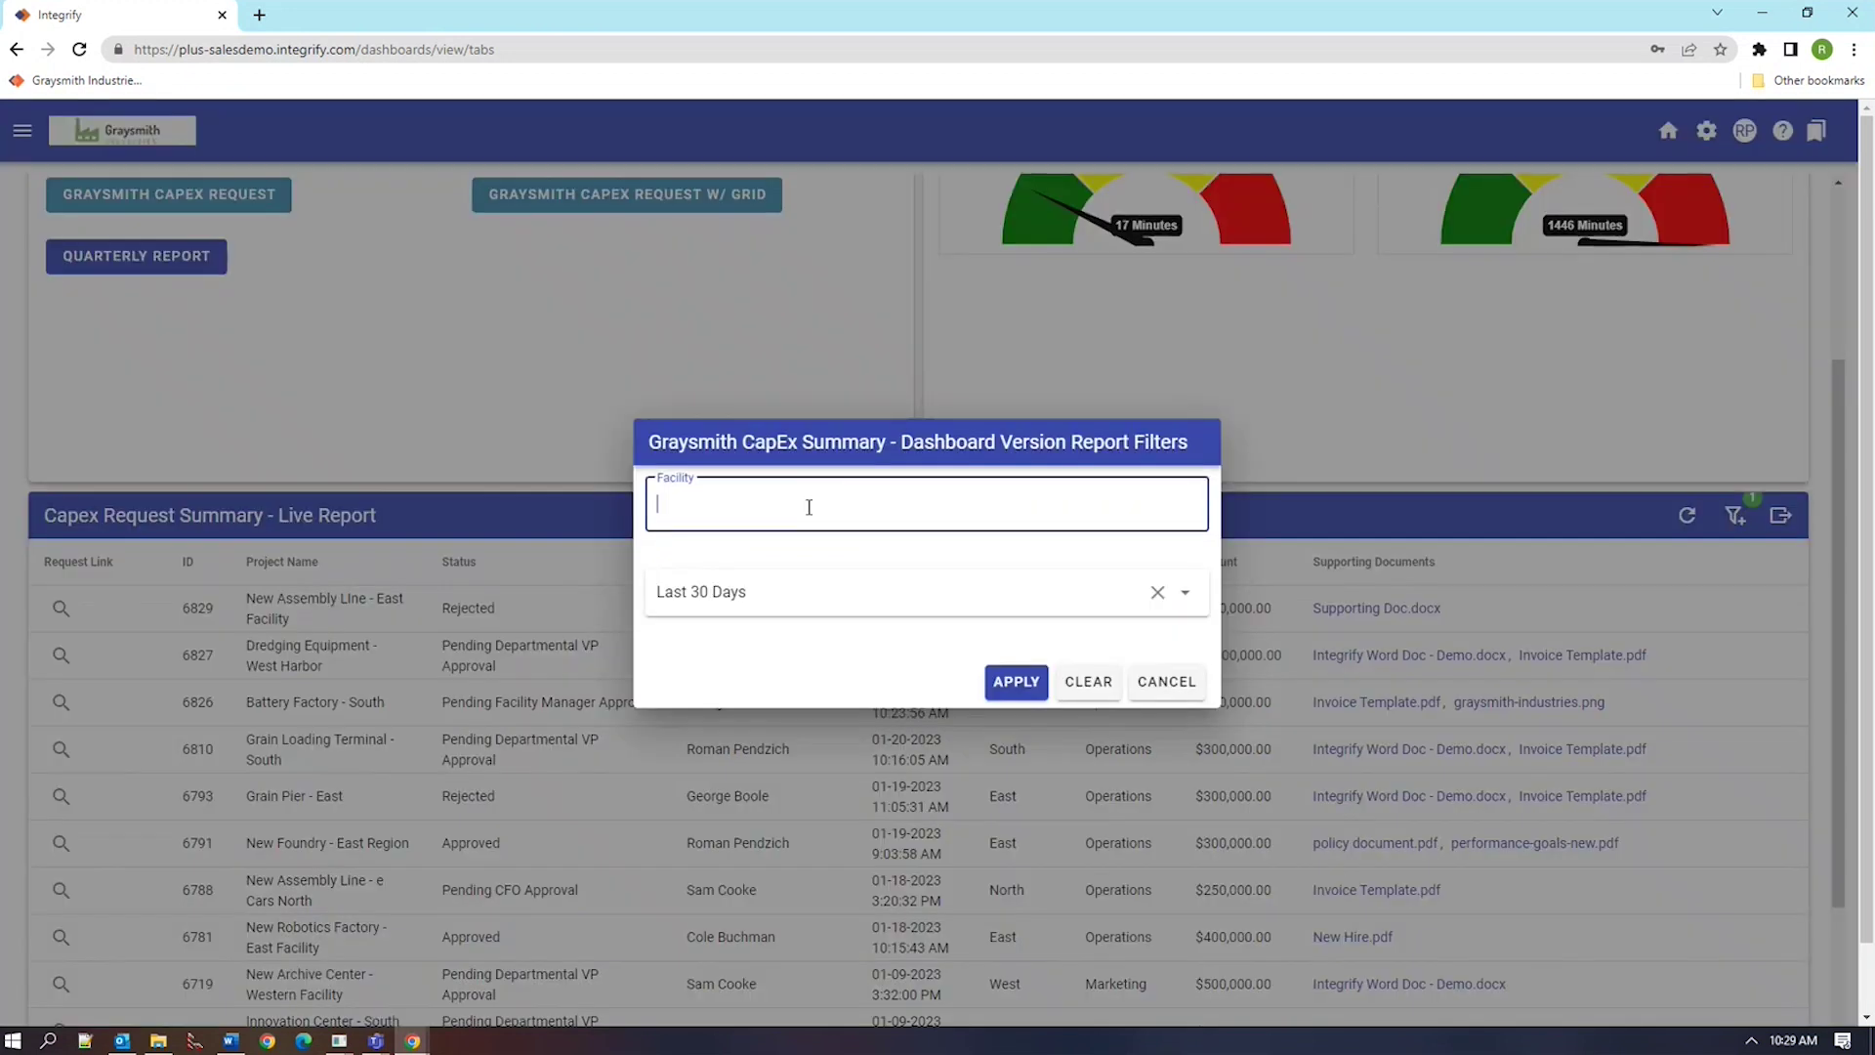
{"action": "type", "text": "North"}
{"action": "key", "text": "Return"}
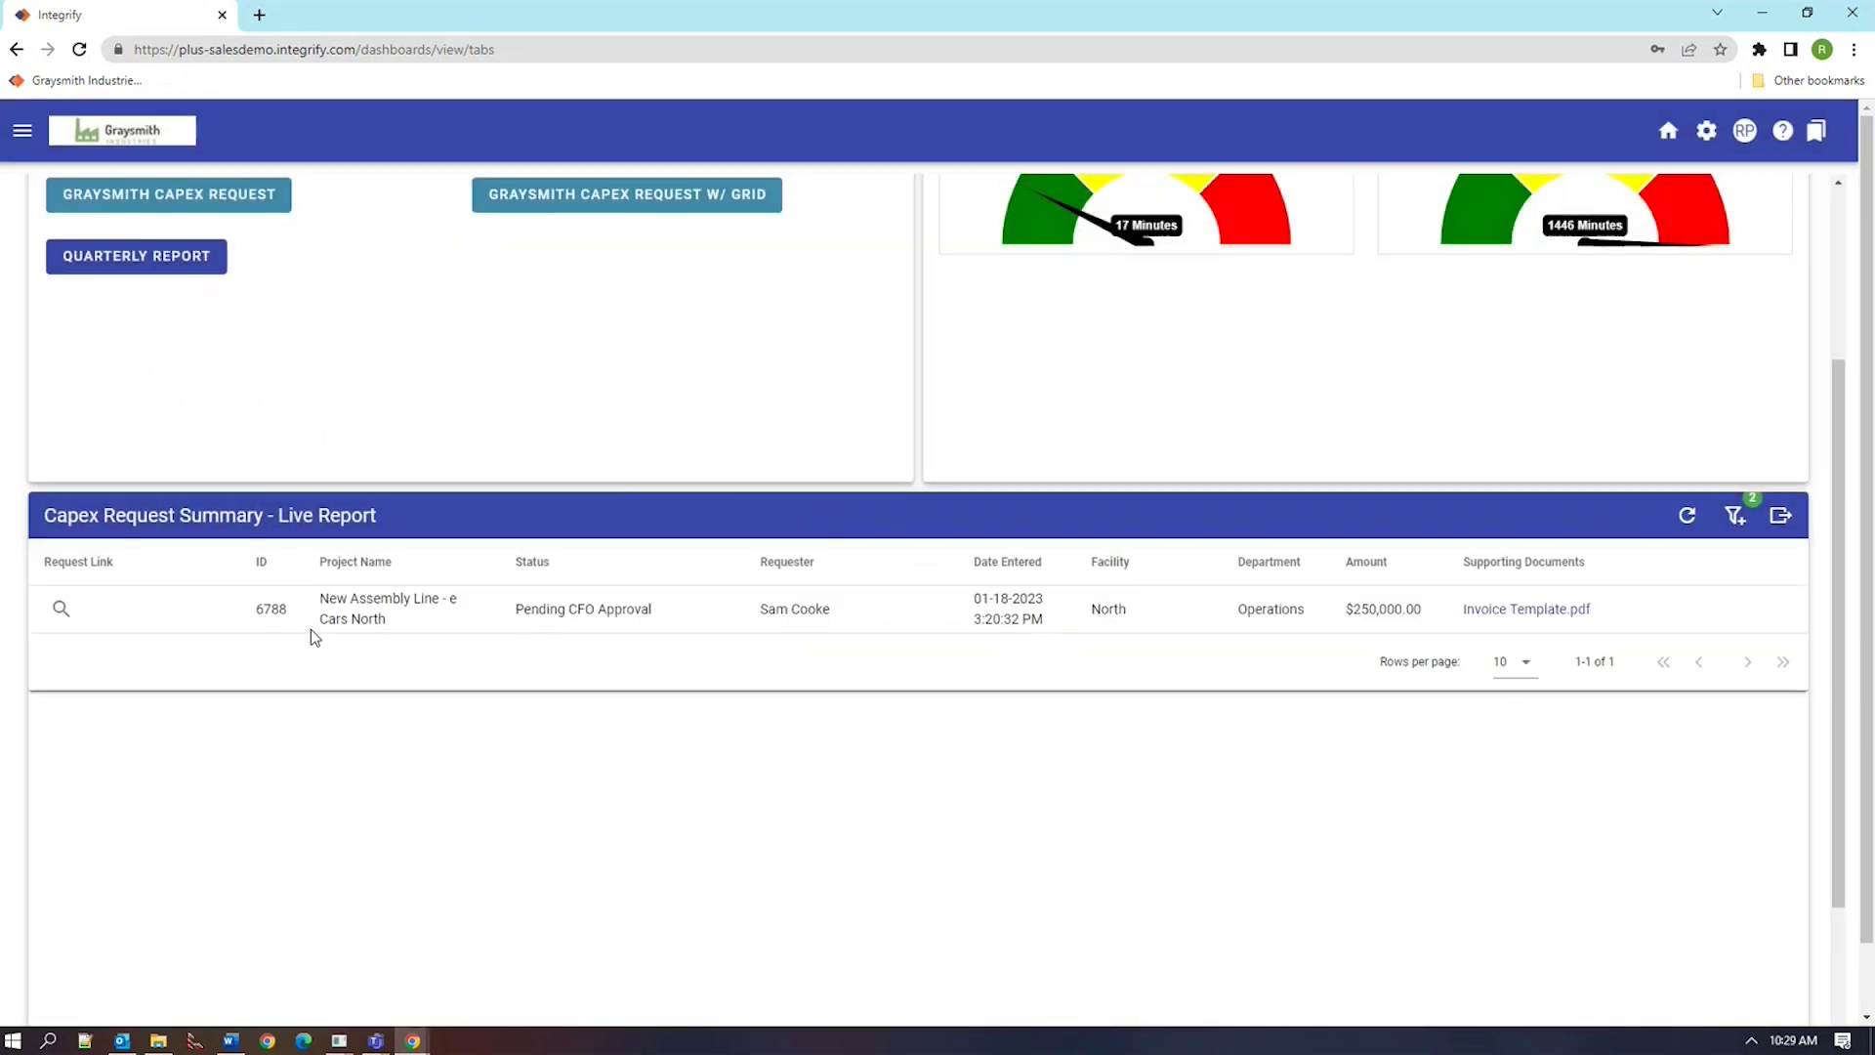
Clear all report filters and apply so every request is listed again
{"action": "left_click", "coordinate": [1736, 518]}
{"action": "left_click", "coordinate": [1099, 683]}
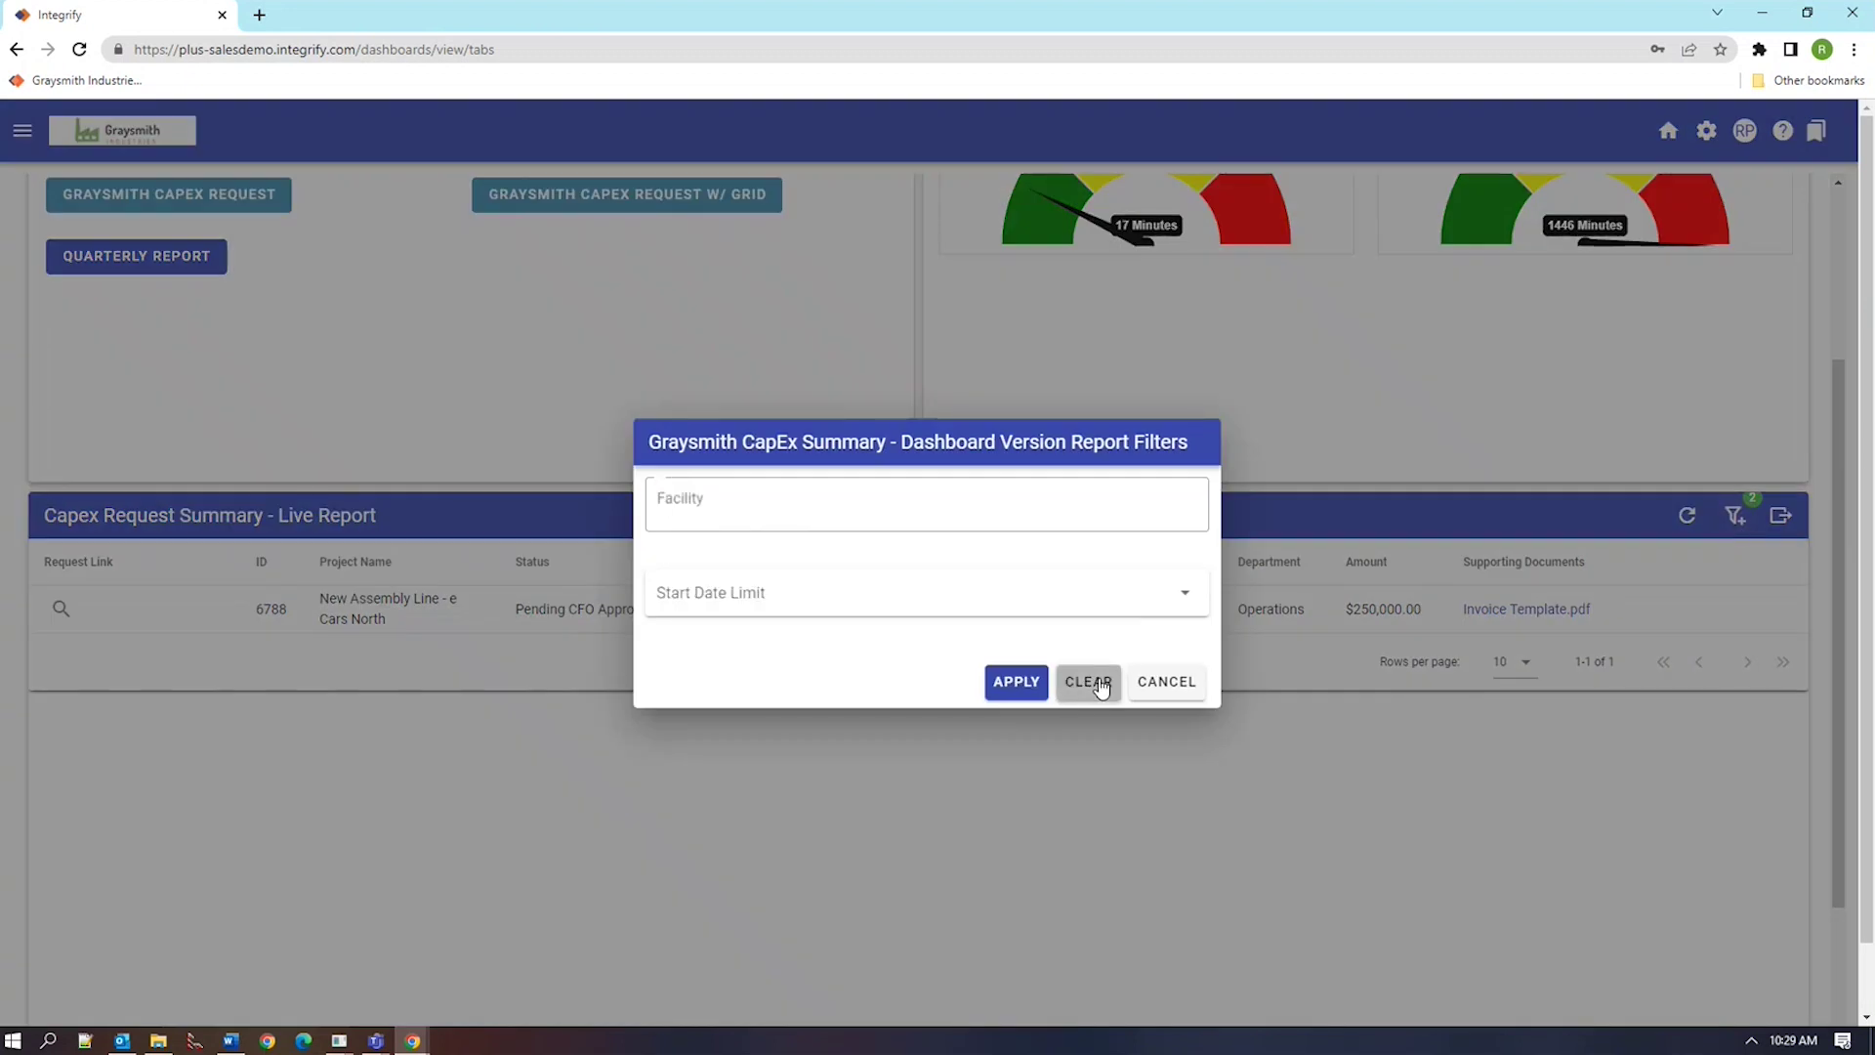
{"action": "left_click", "coordinate": [1002, 682]}
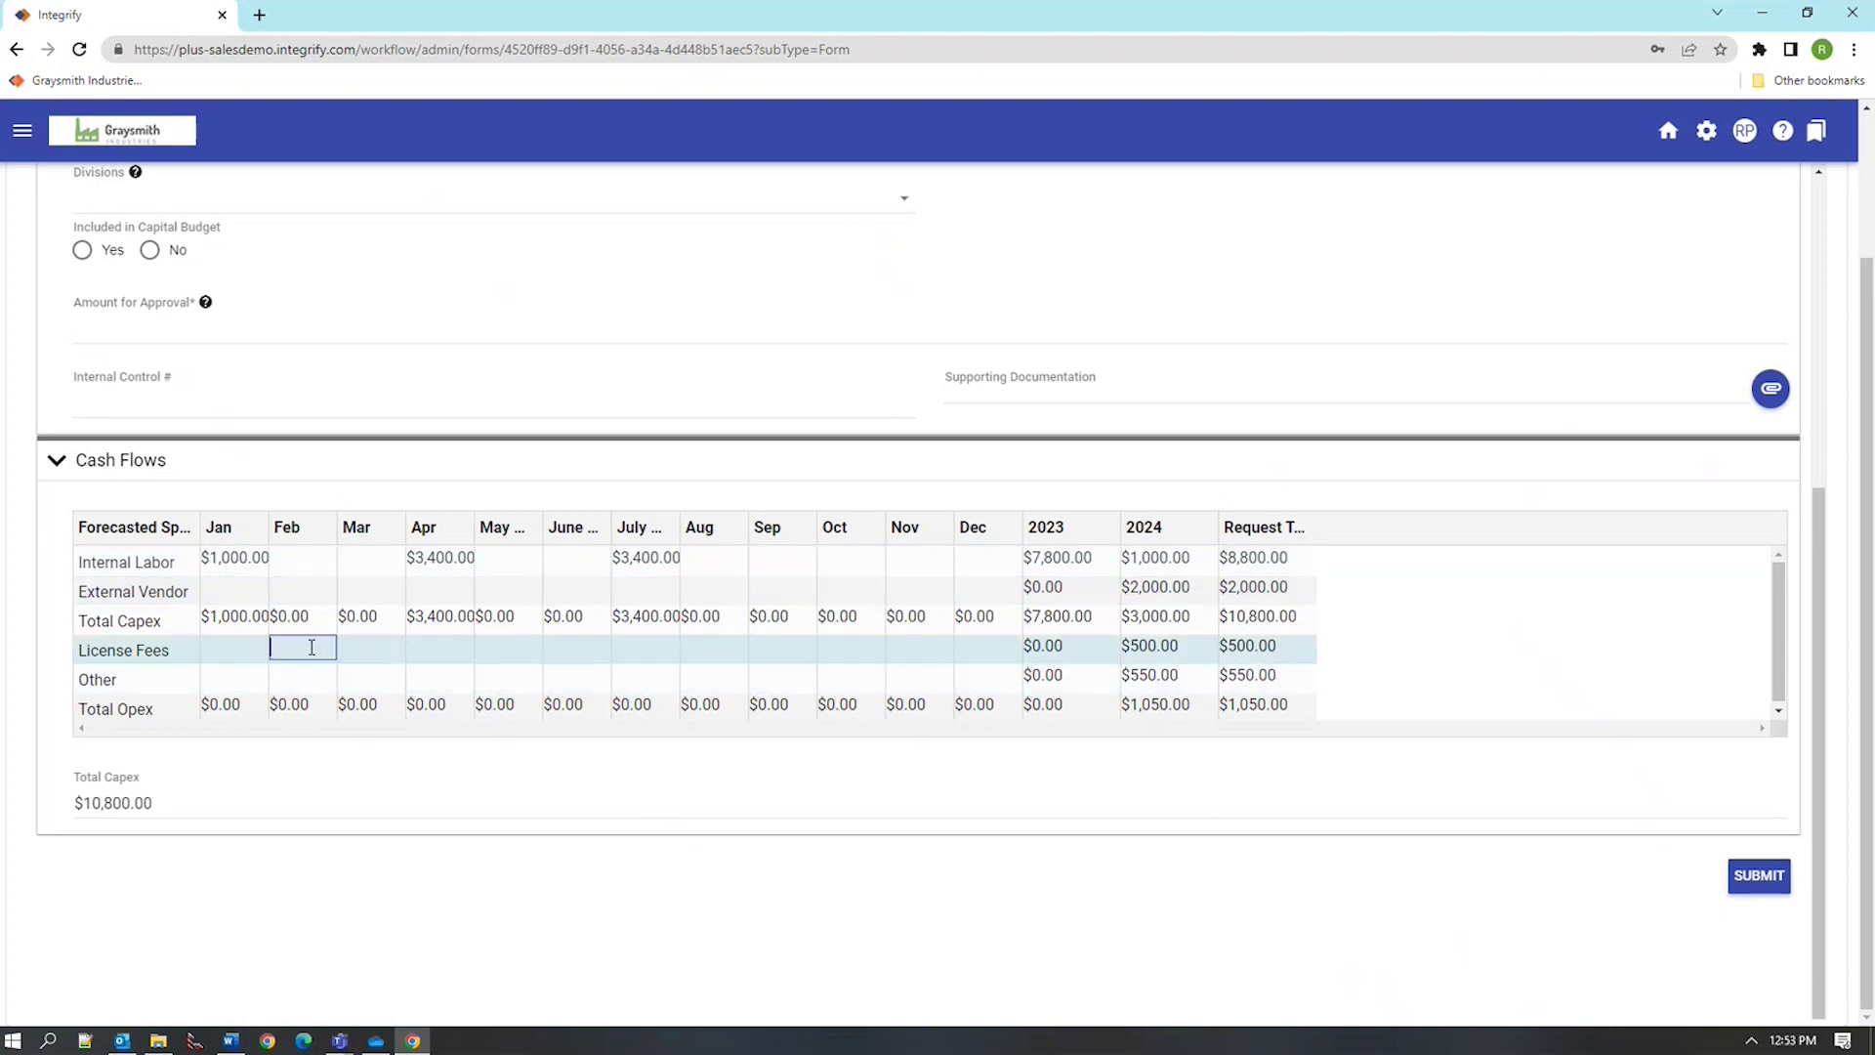
Enter License Fees of $1,000 in Feb, $1,000 in Apr and $2,000 in May
{"action": "type", "text": "1000"}
{"action": "key", "text": "Tab"}
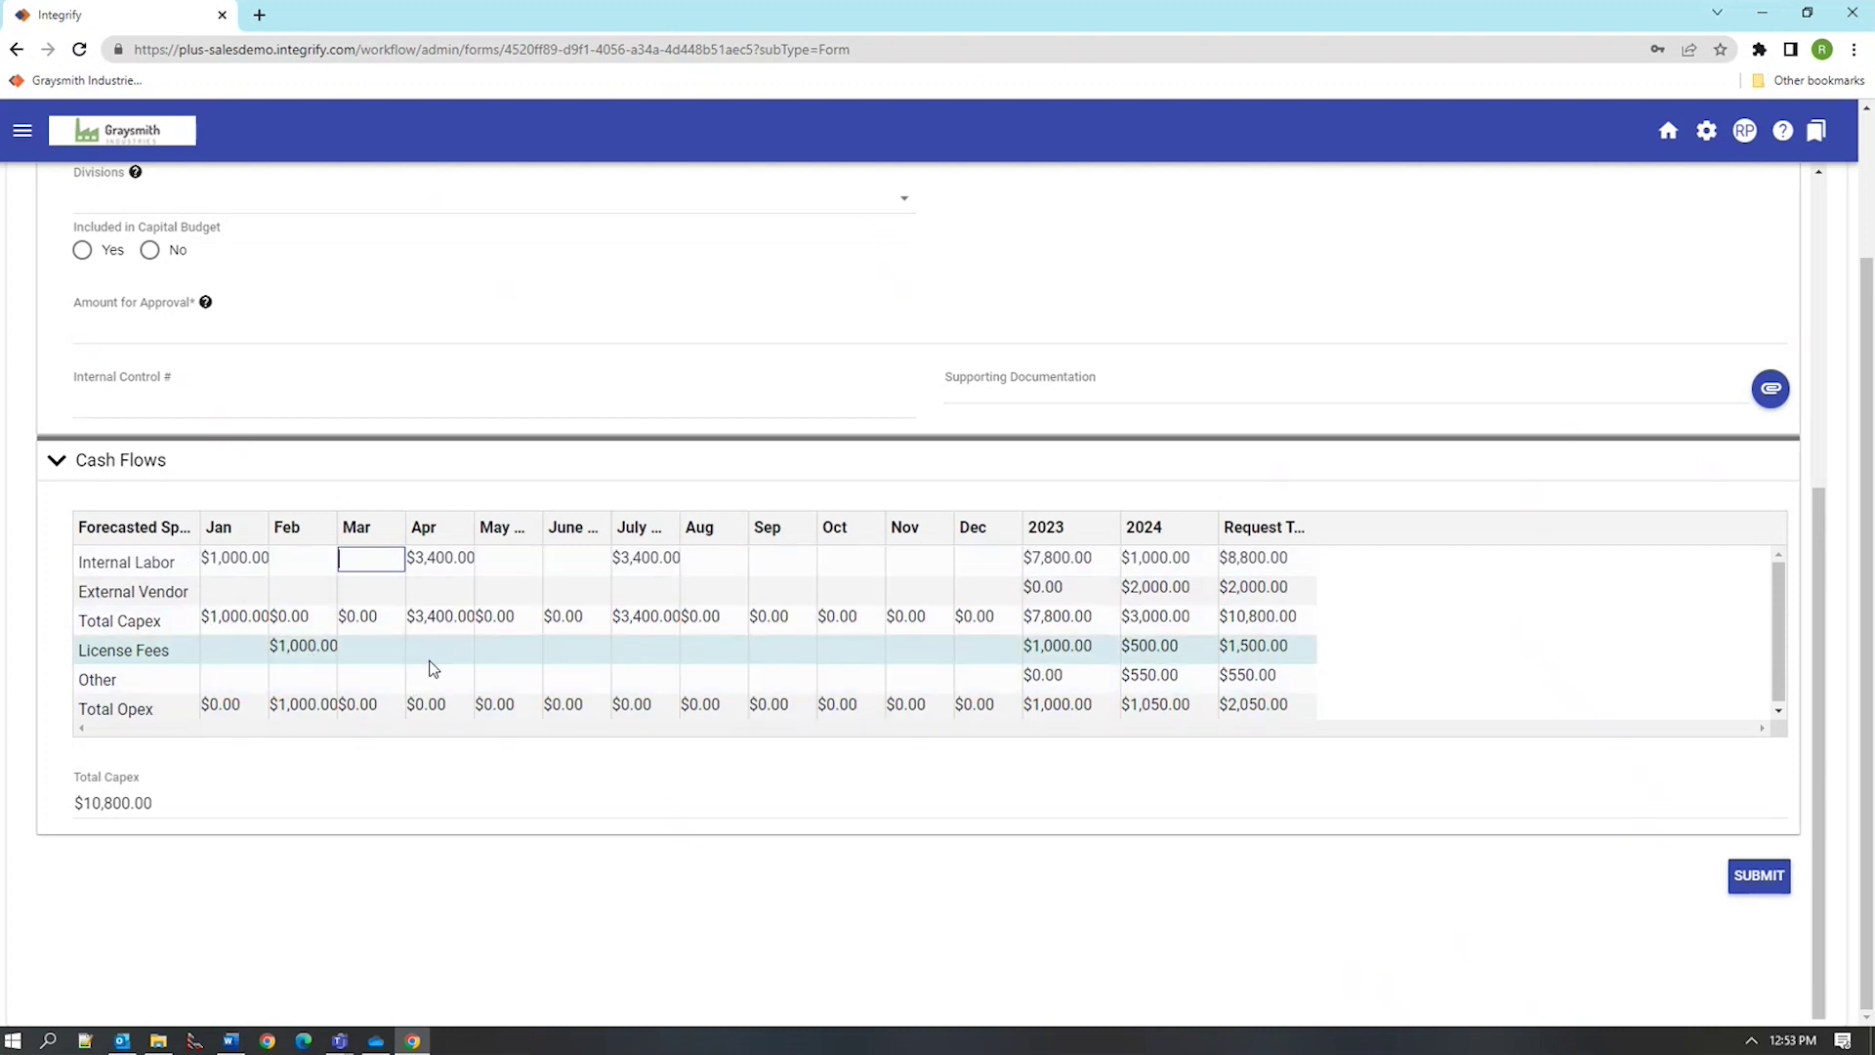
{"action": "left_click", "coordinate": [459, 659]}
{"action": "type", "text": "1000"}
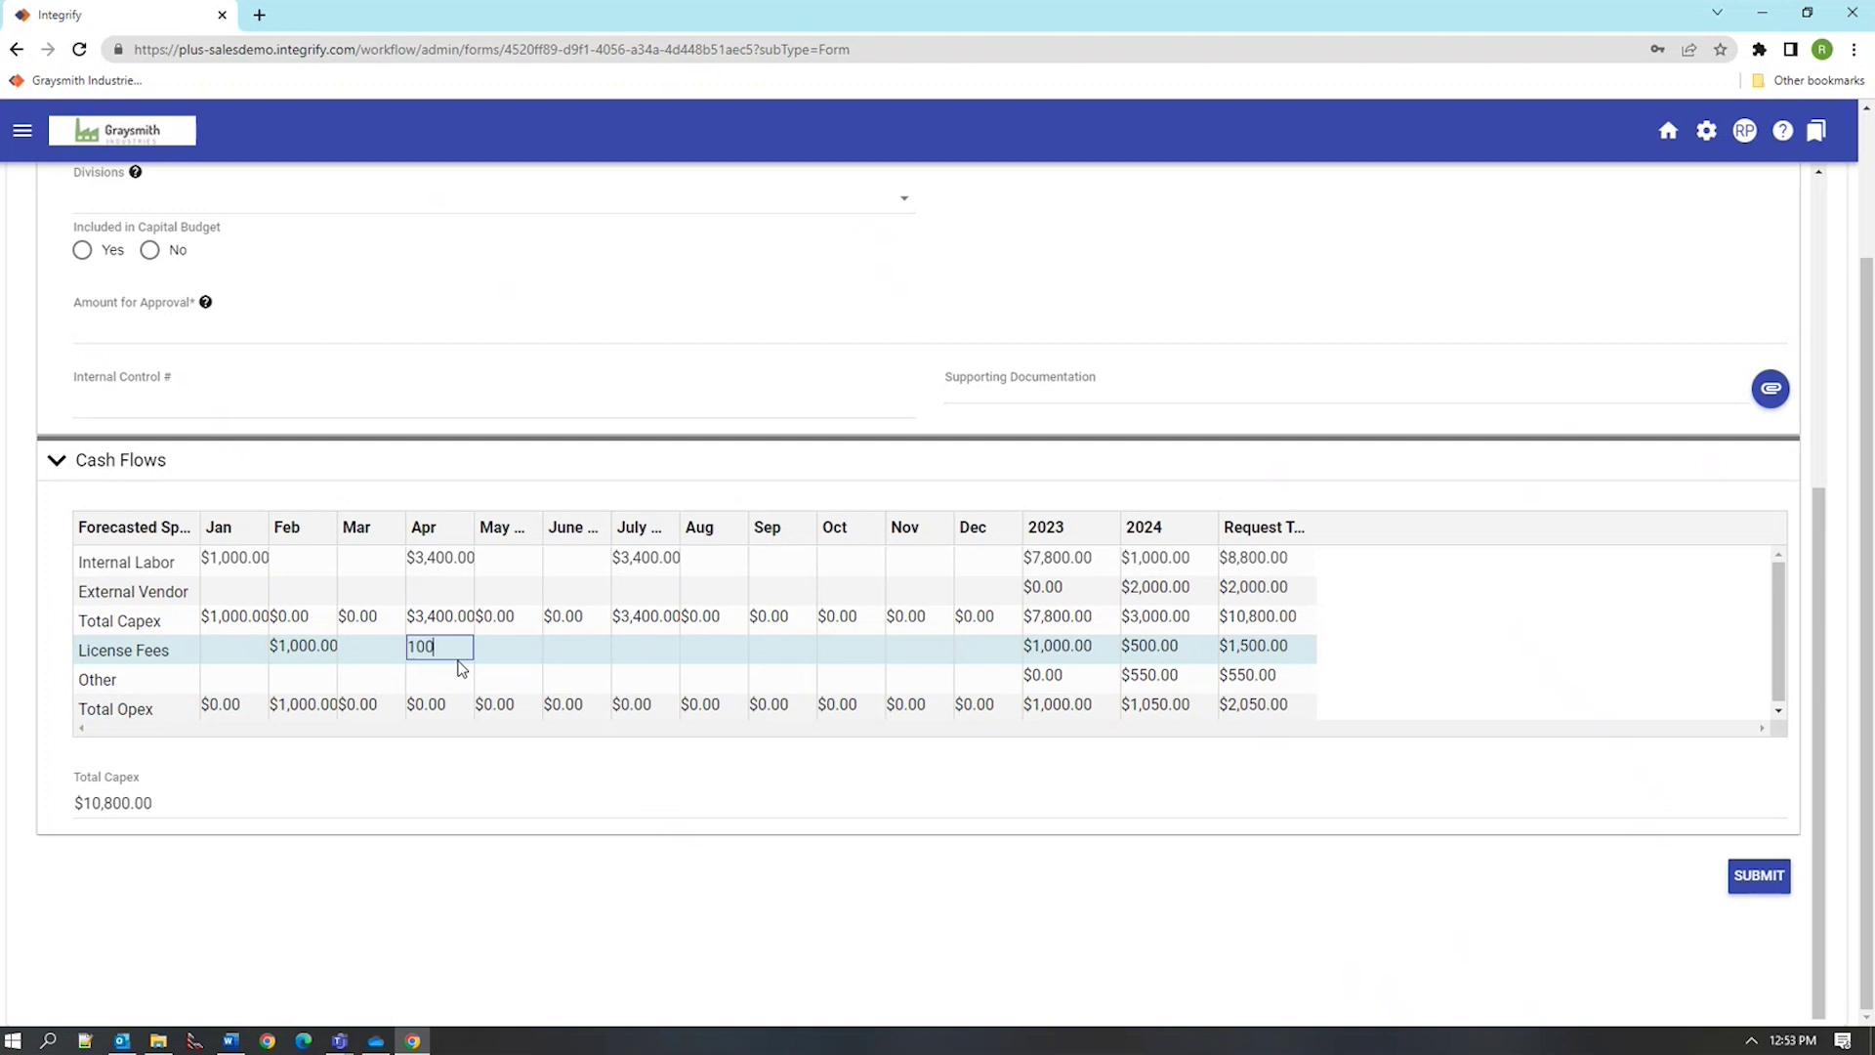
{"action": "key", "text": "Tab"}
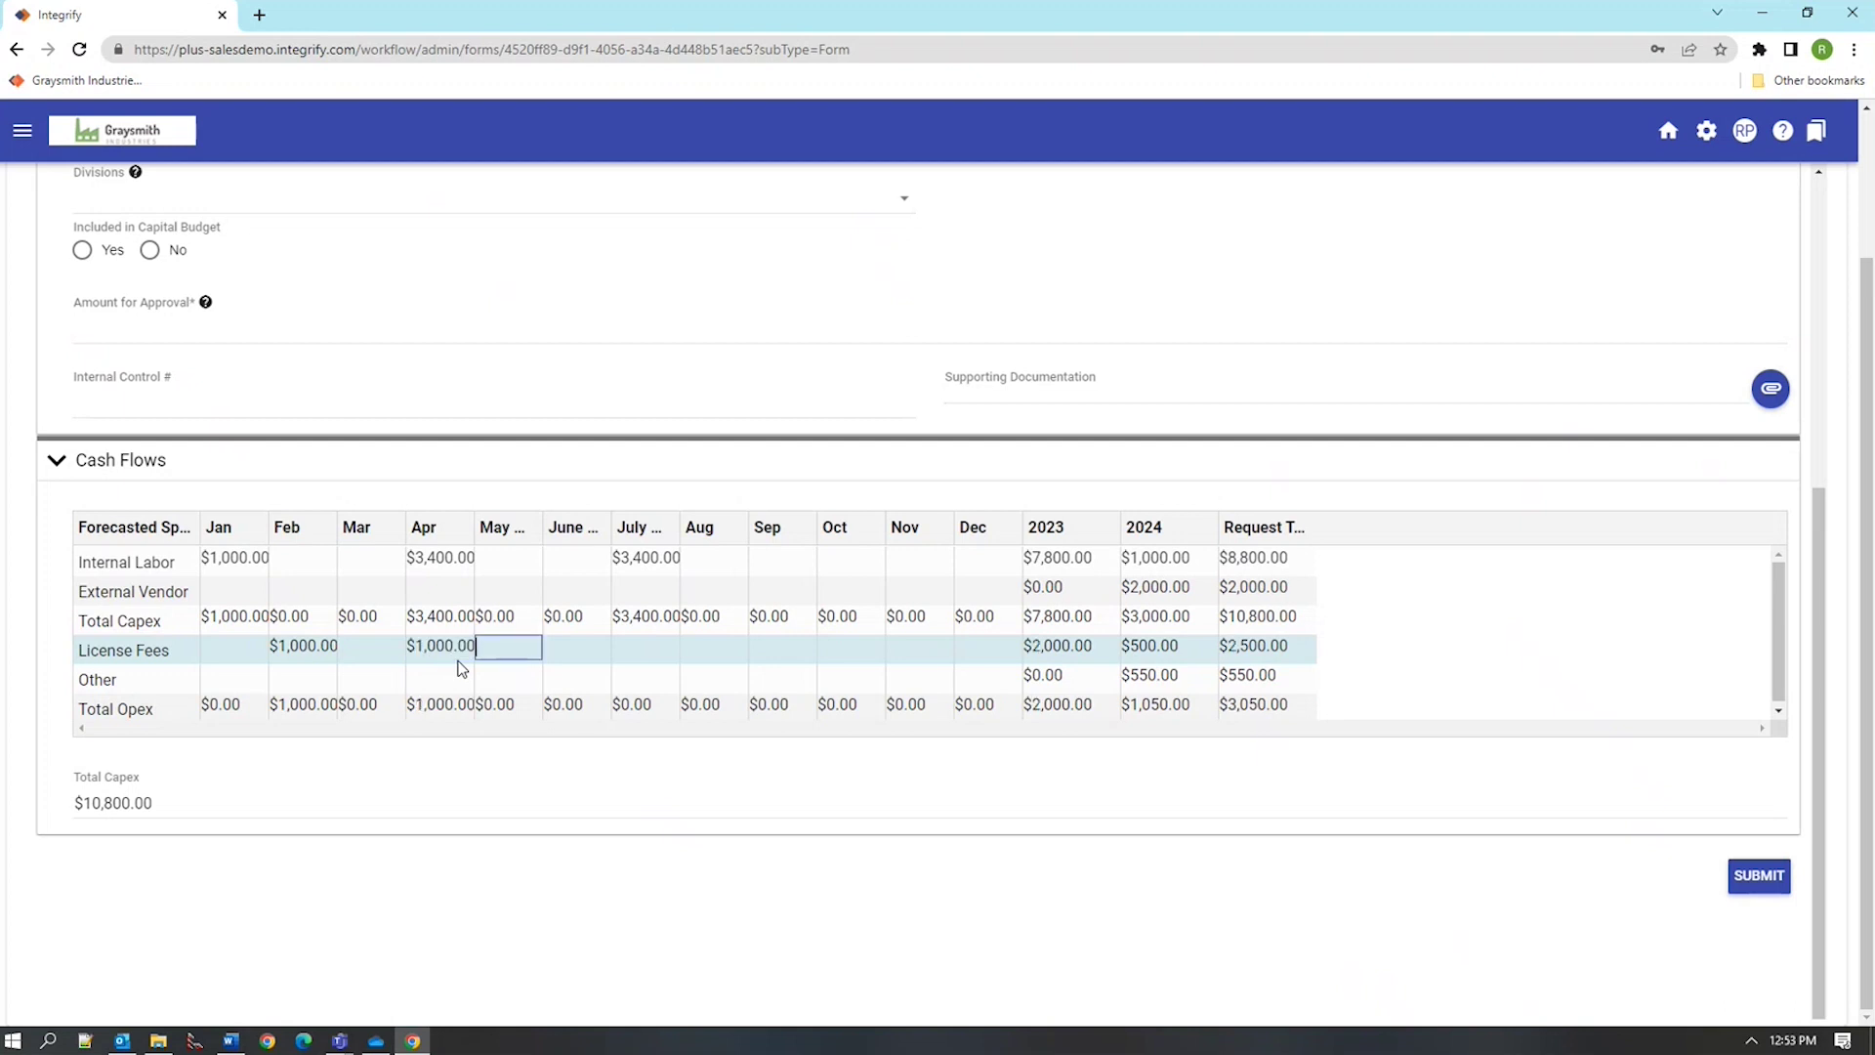
{"action": "type", "text": "2000"}
{"action": "key", "text": "Tab"}
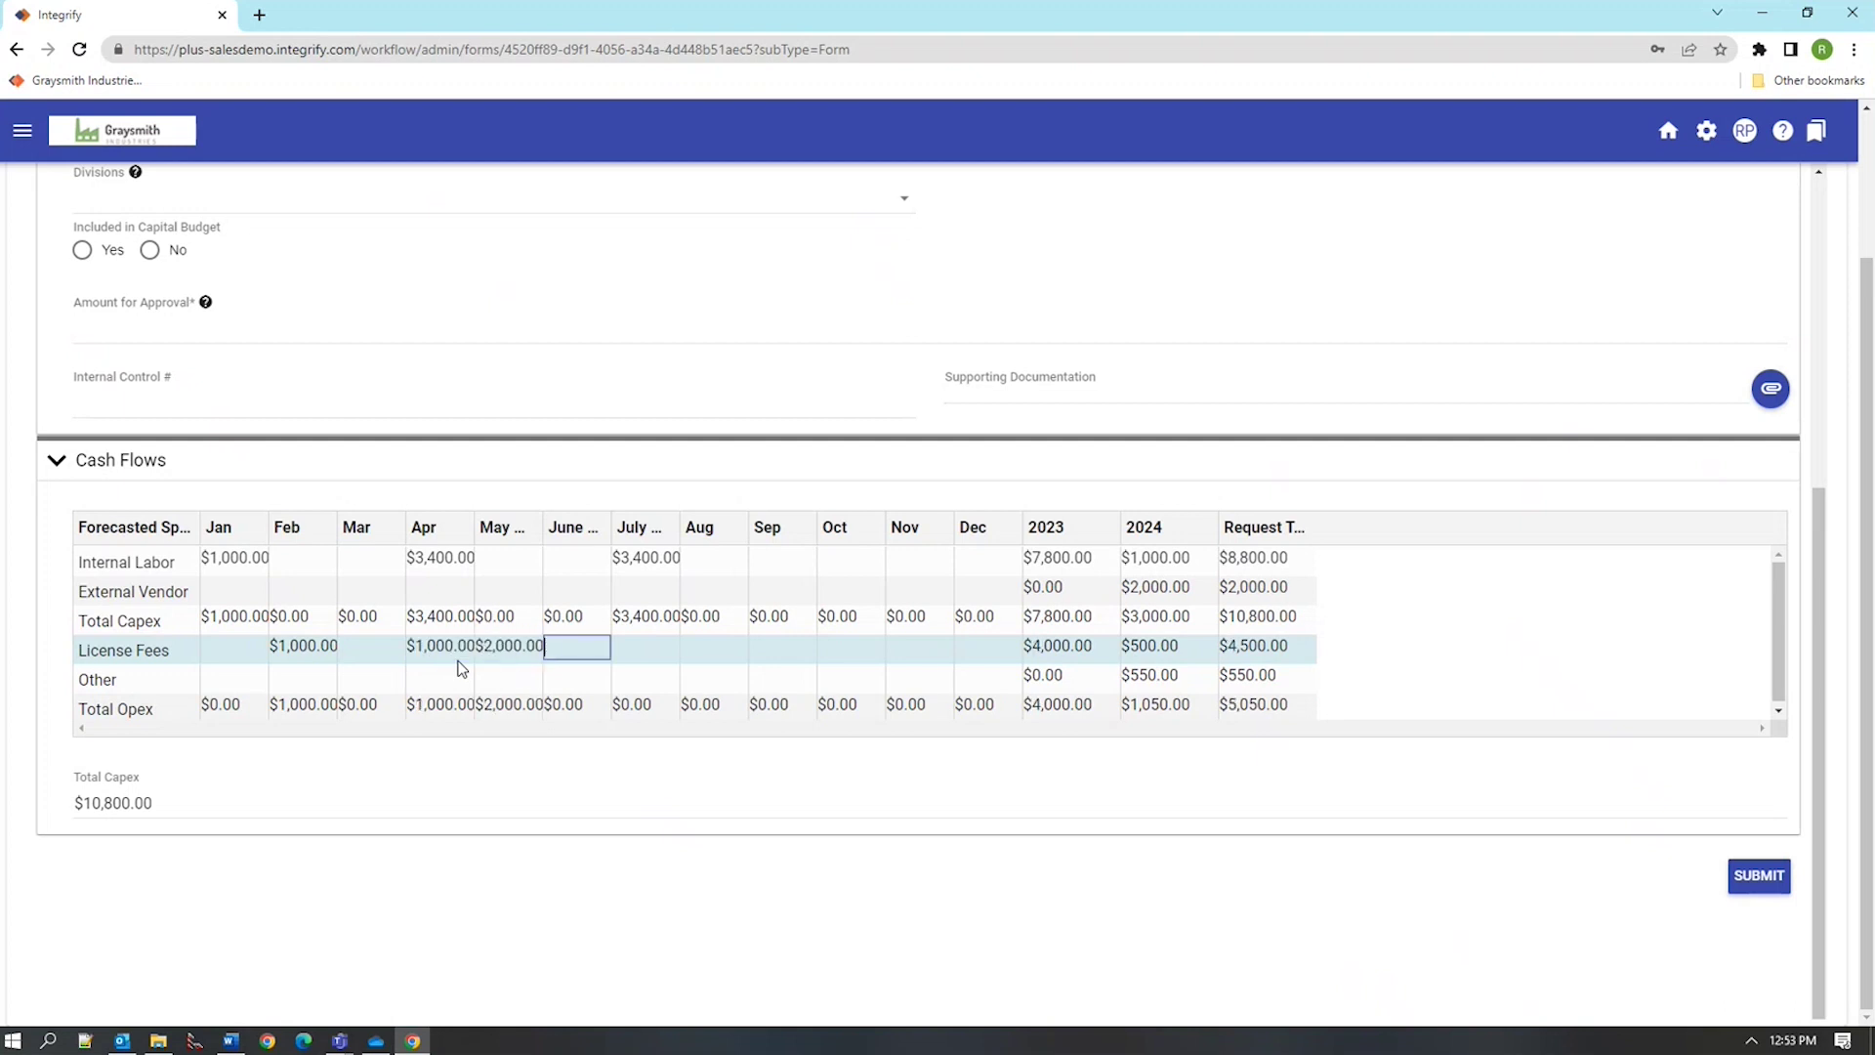
Enter External Vendor amounts of $1,000 in Apr and $500 in Aug
{"action": "left_click", "coordinate": [453, 586]}
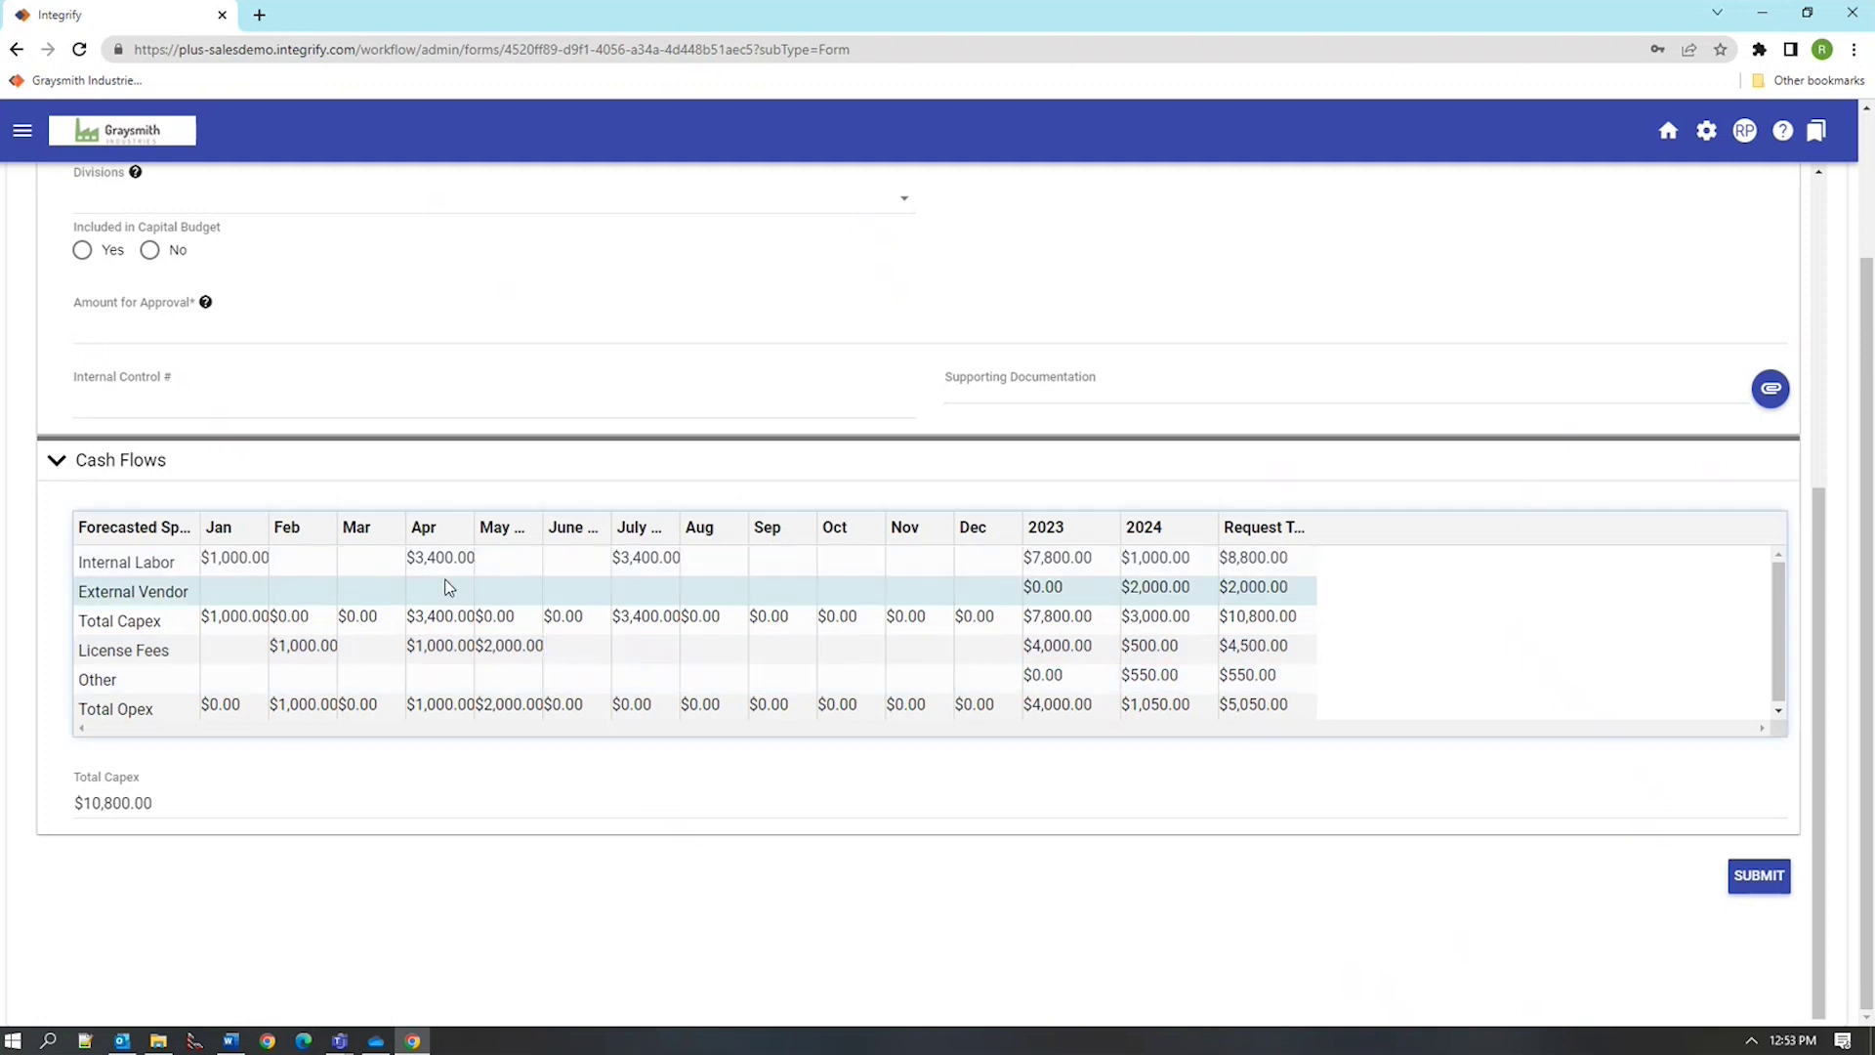
{"action": "type", "text": "1000"}
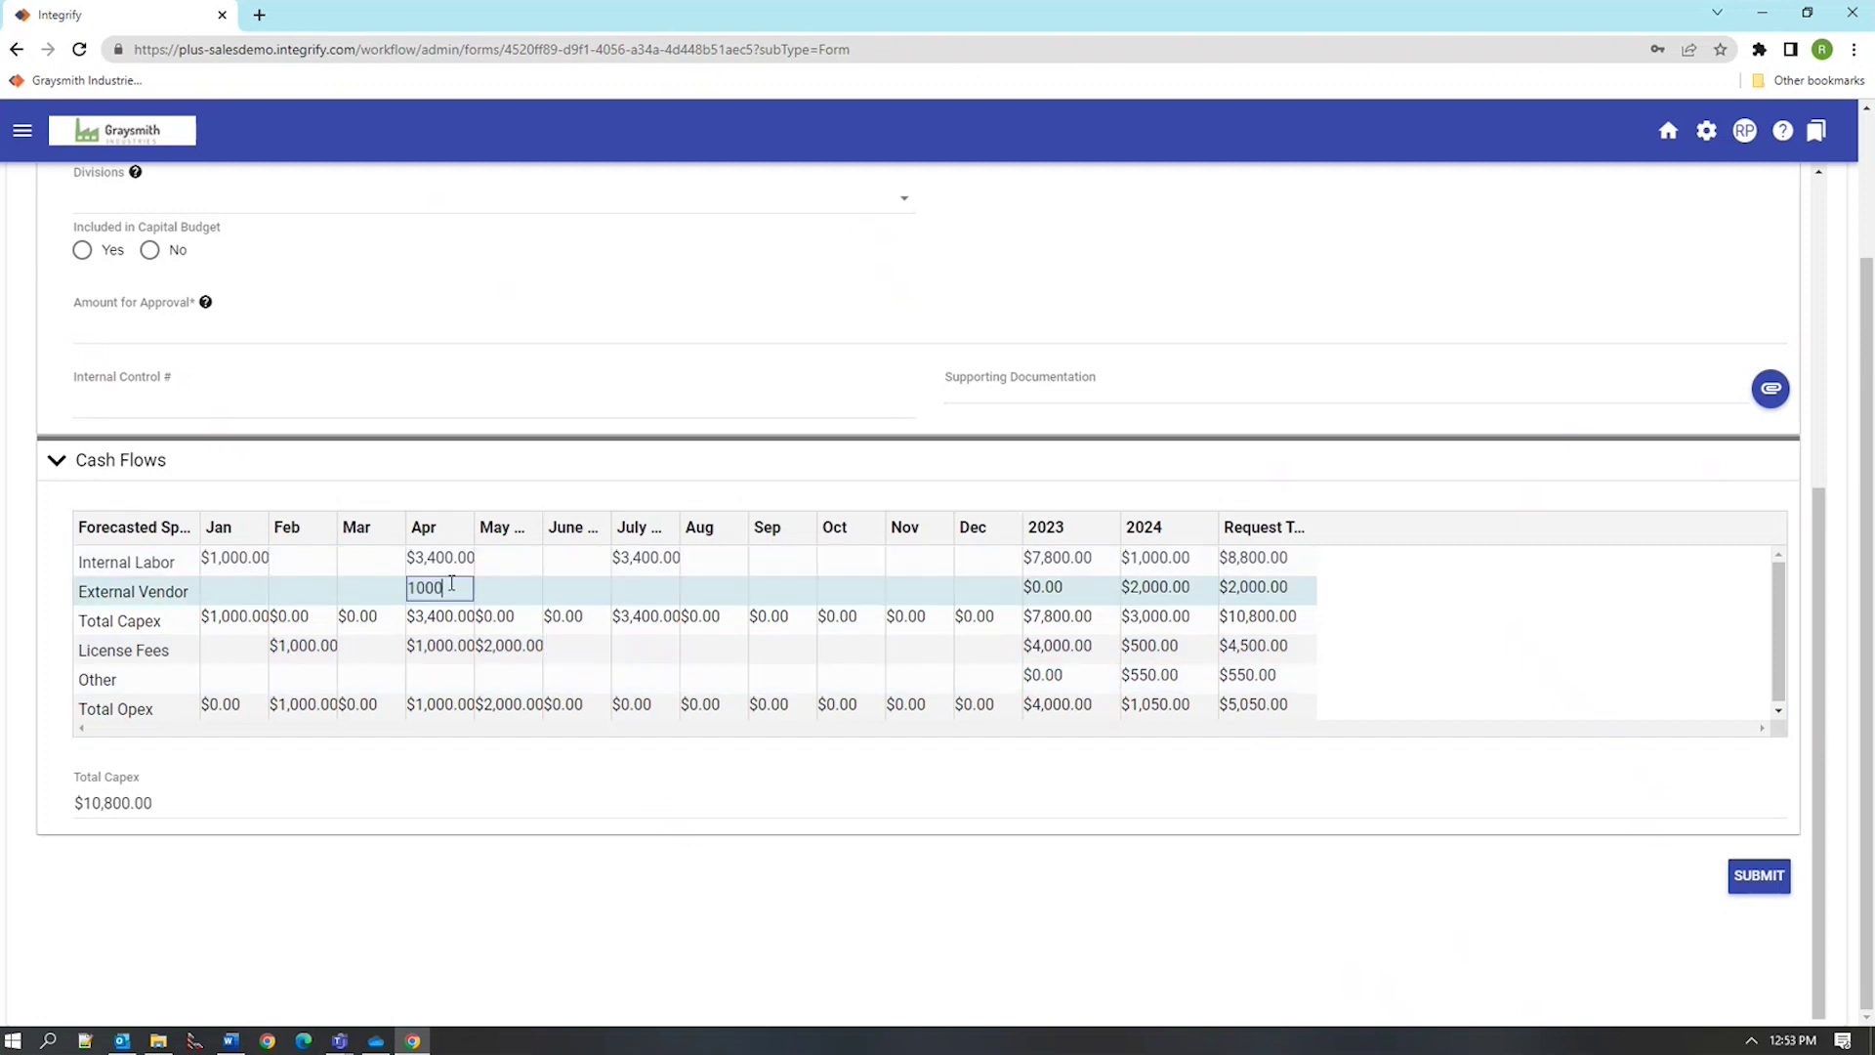
{"action": "key", "text": "Tab"}
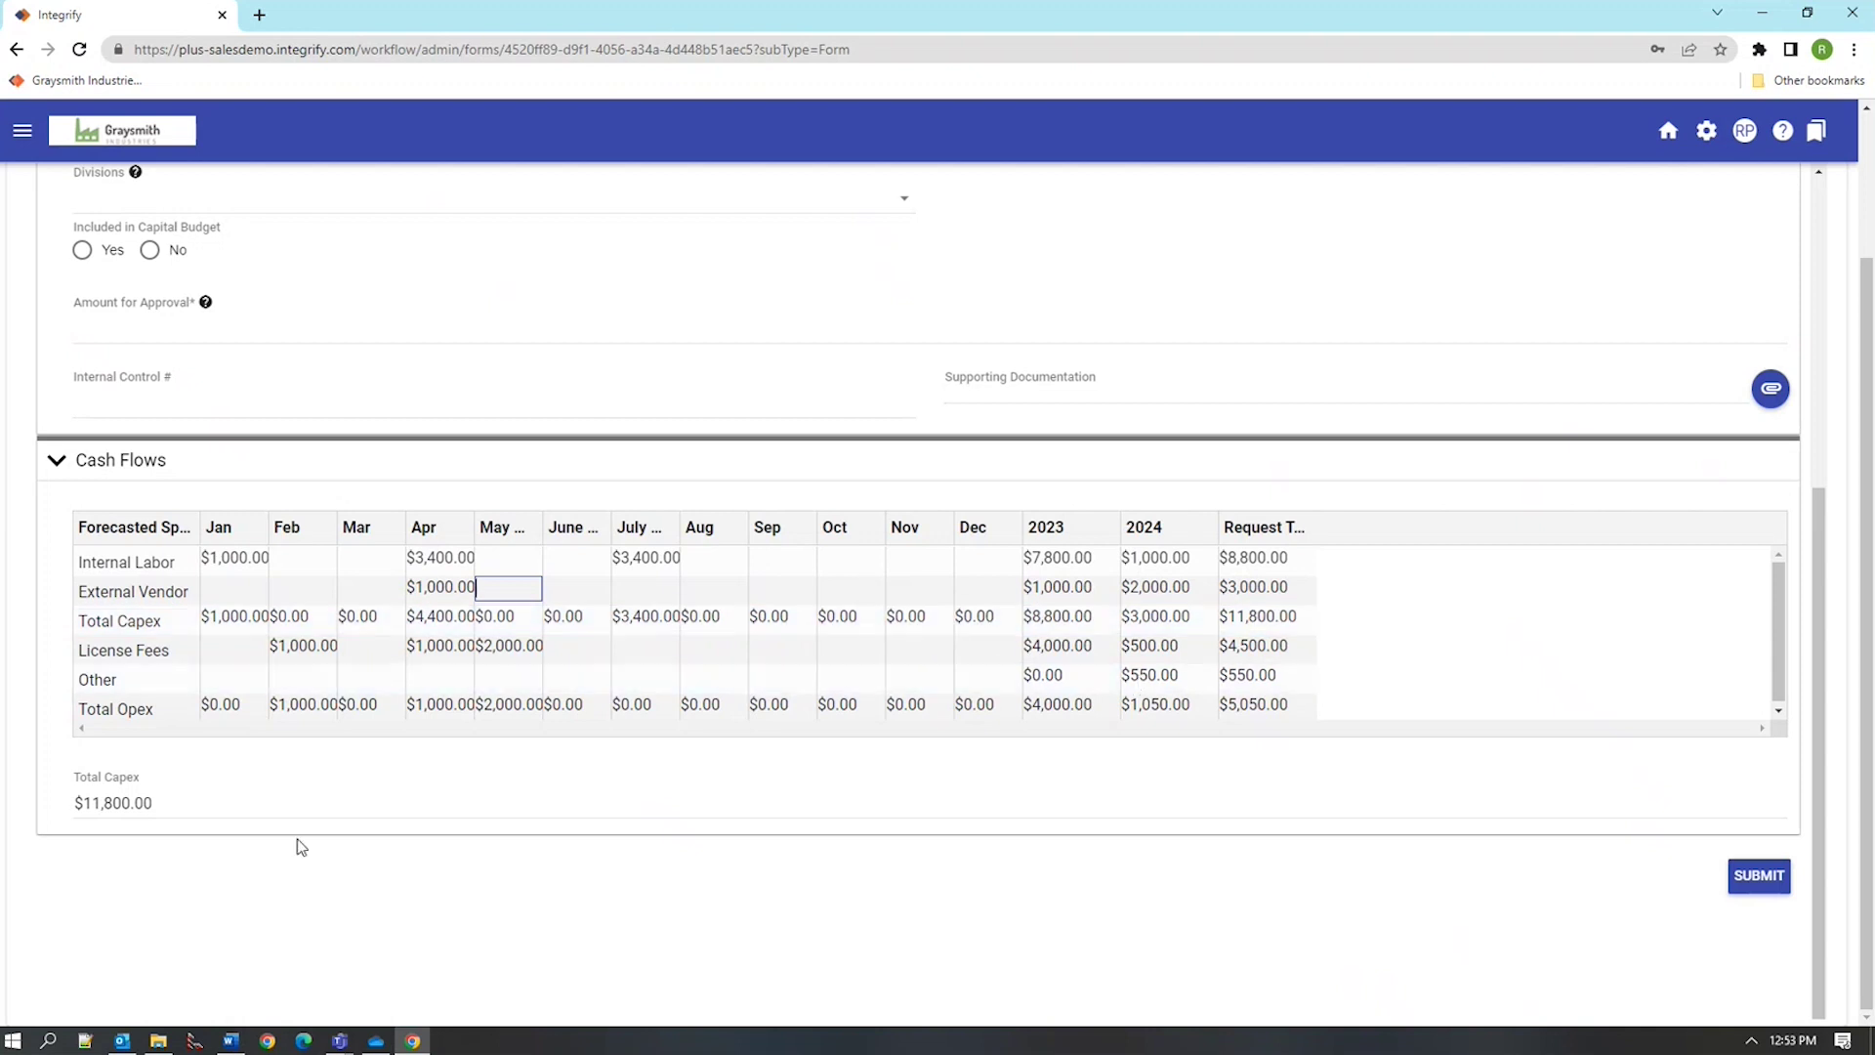
{"action": "left_click", "coordinate": [739, 592]}
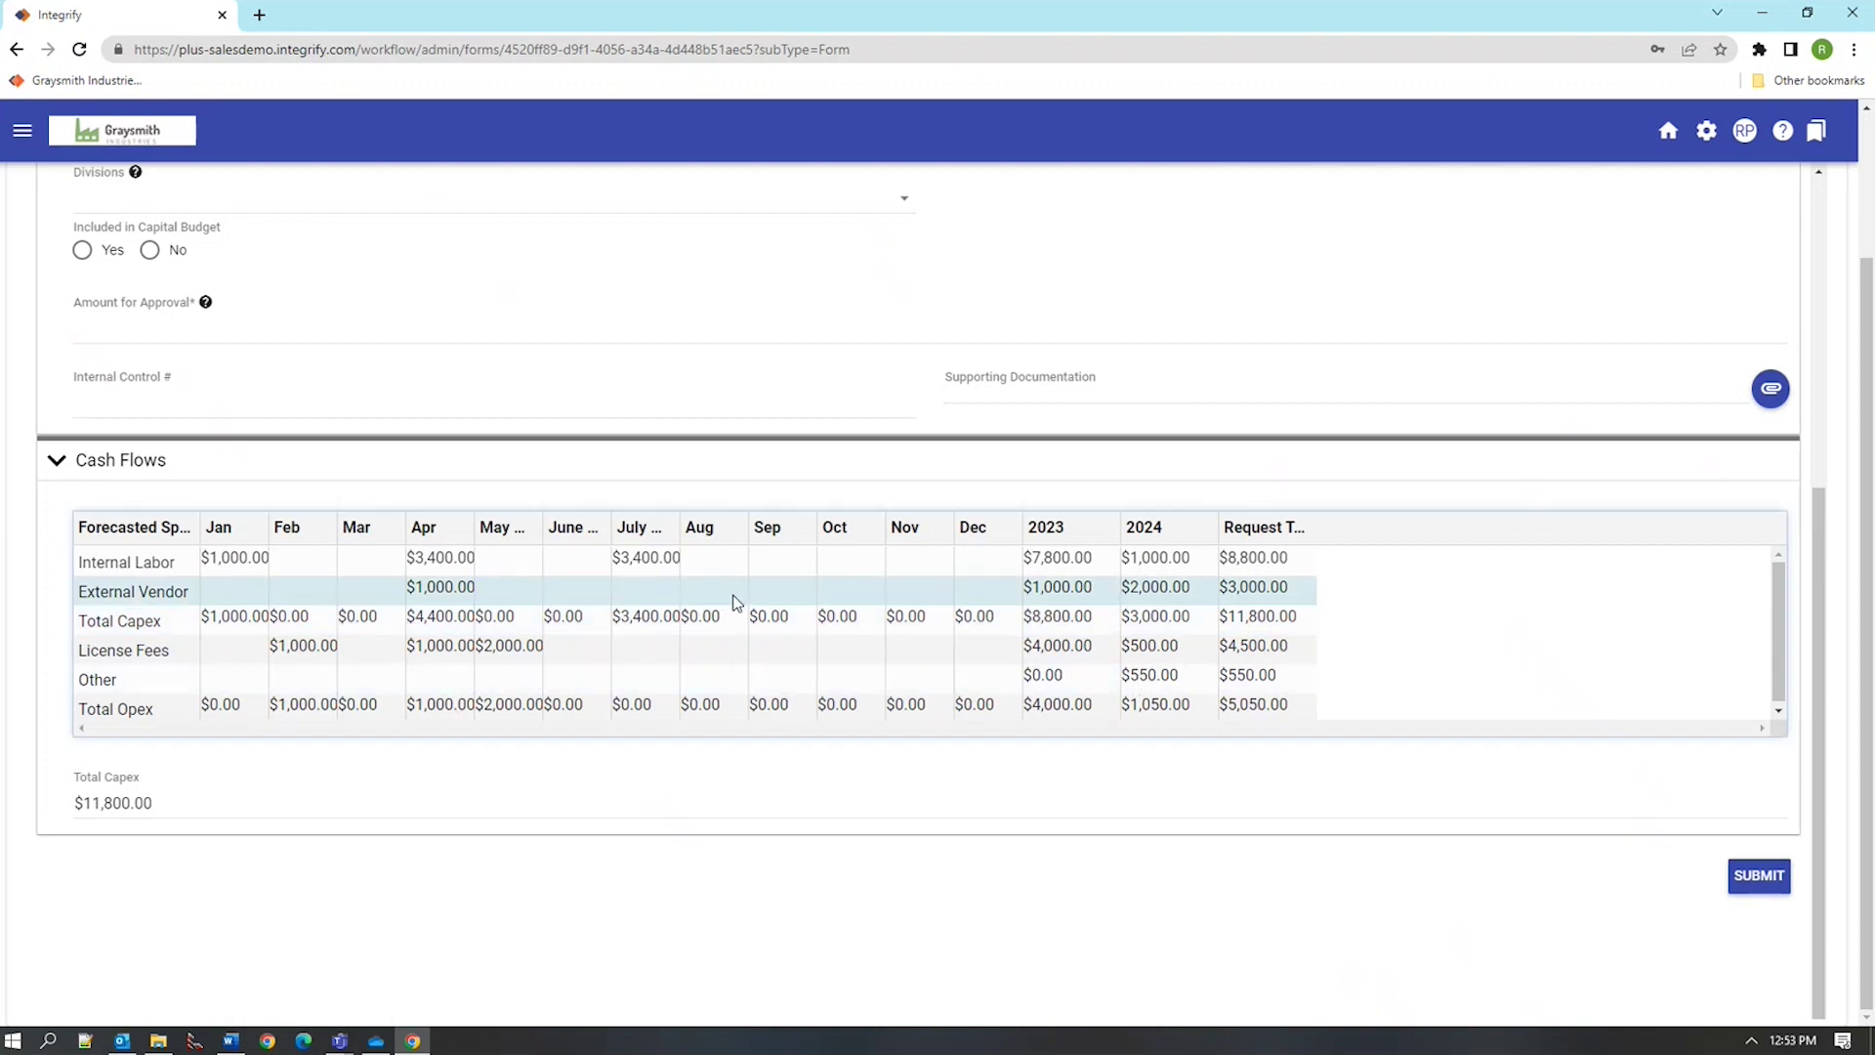
{"action": "type", "text": "55"}
{"action": "type", "text": "0"}
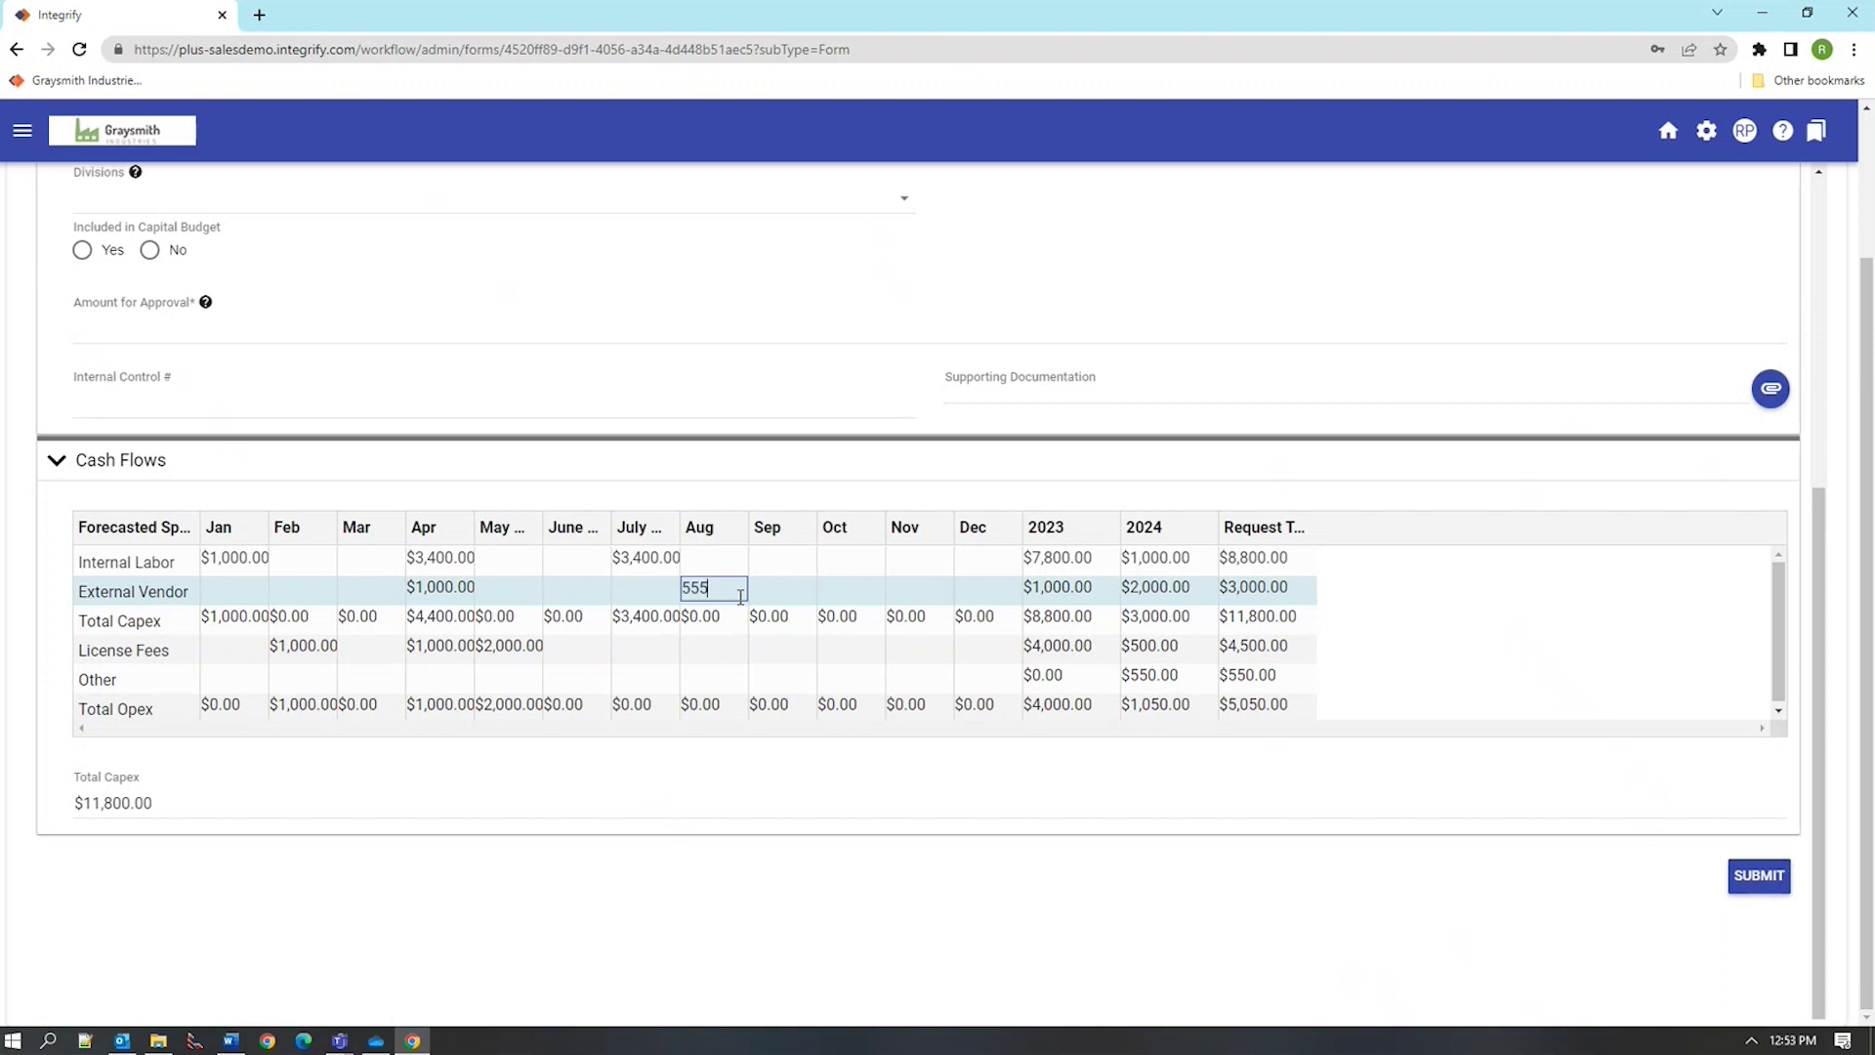
{"action": "key", "text": "BackSpace"}
{"action": "key", "text": "BackSpace"}
{"action": "type", "text": "00"}
{"action": "left_click", "coordinate": [739, 611]}
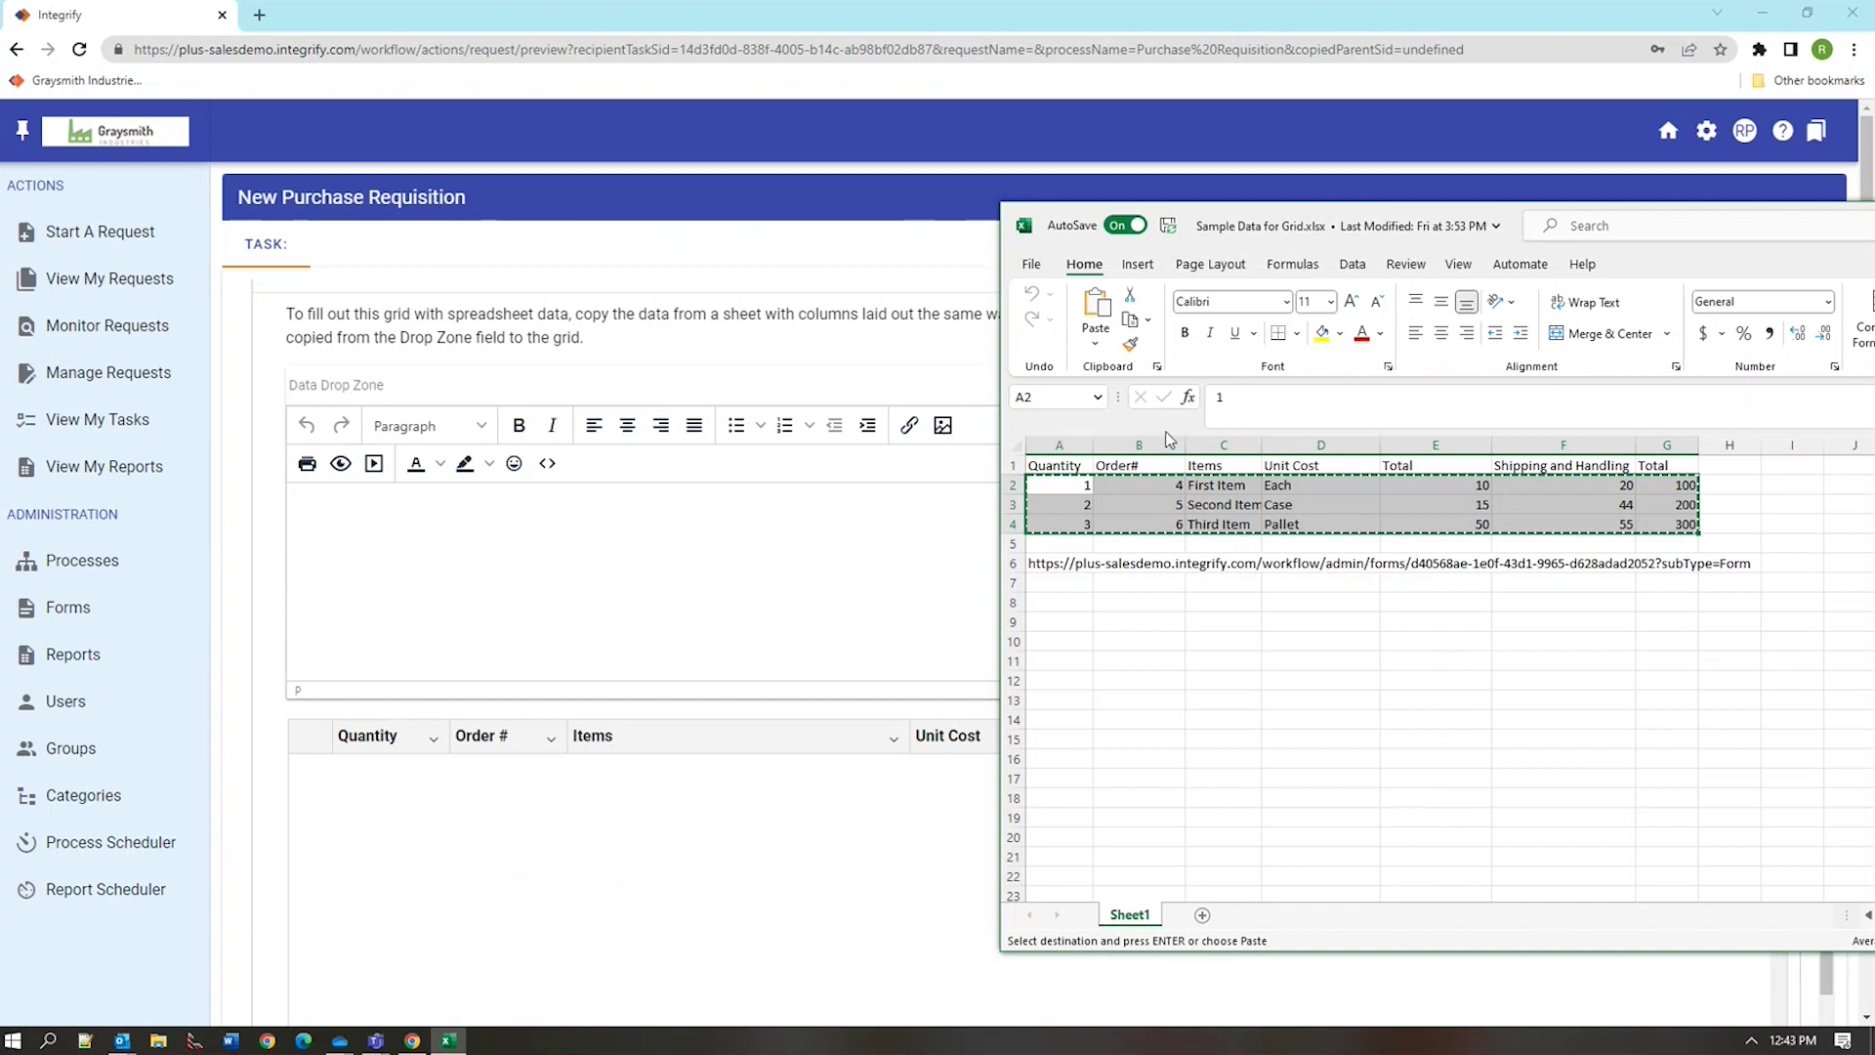
With the three Excel item rows copied, click into the requisition form's Data Drop Zone
{"action": "left_click", "coordinate": [704, 557]}
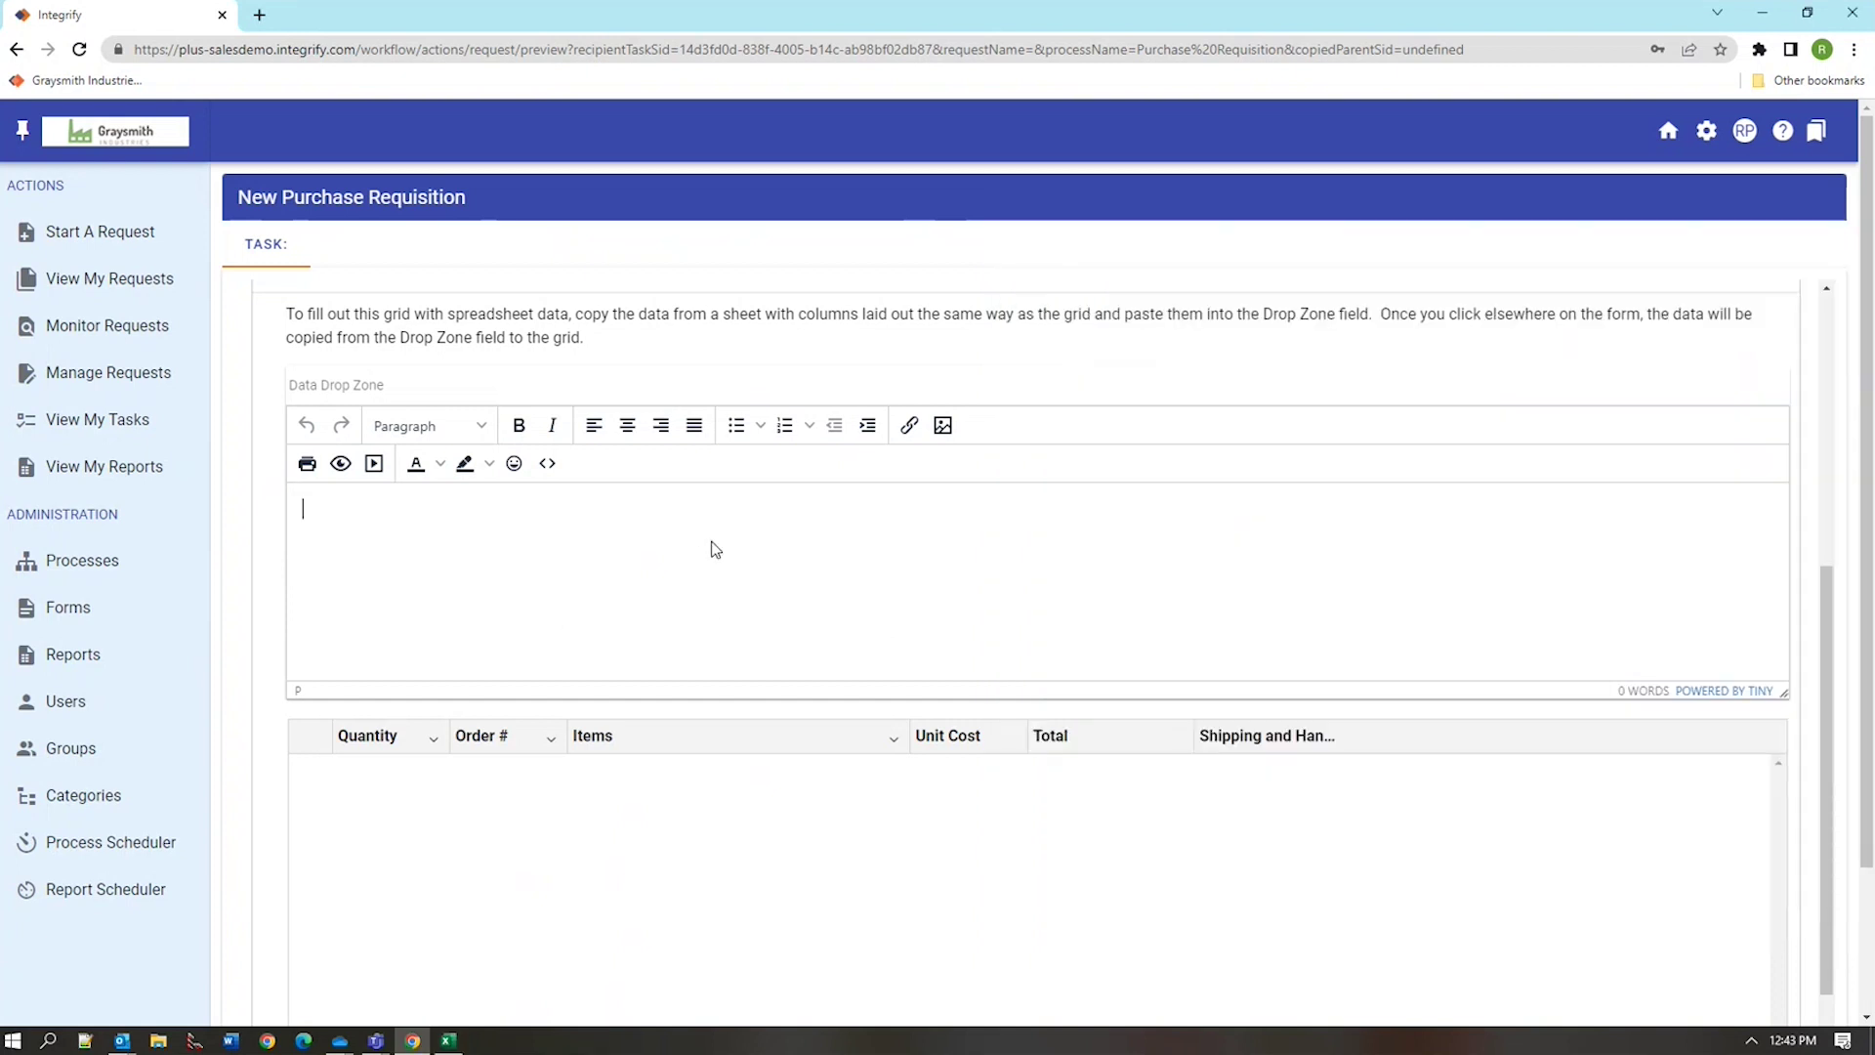
Paste the First, Second and Third Item spreadsheet rows into the Data Drop Zone to populate the grid
{"action": "type", "text": "1\t4\tFirst Item\tEach\t10\t20\t100 2\t5\tSecond Item\tCase\t15\t44\t200 3\t6\tThird Item\tPallet\t50\t55\t300"}
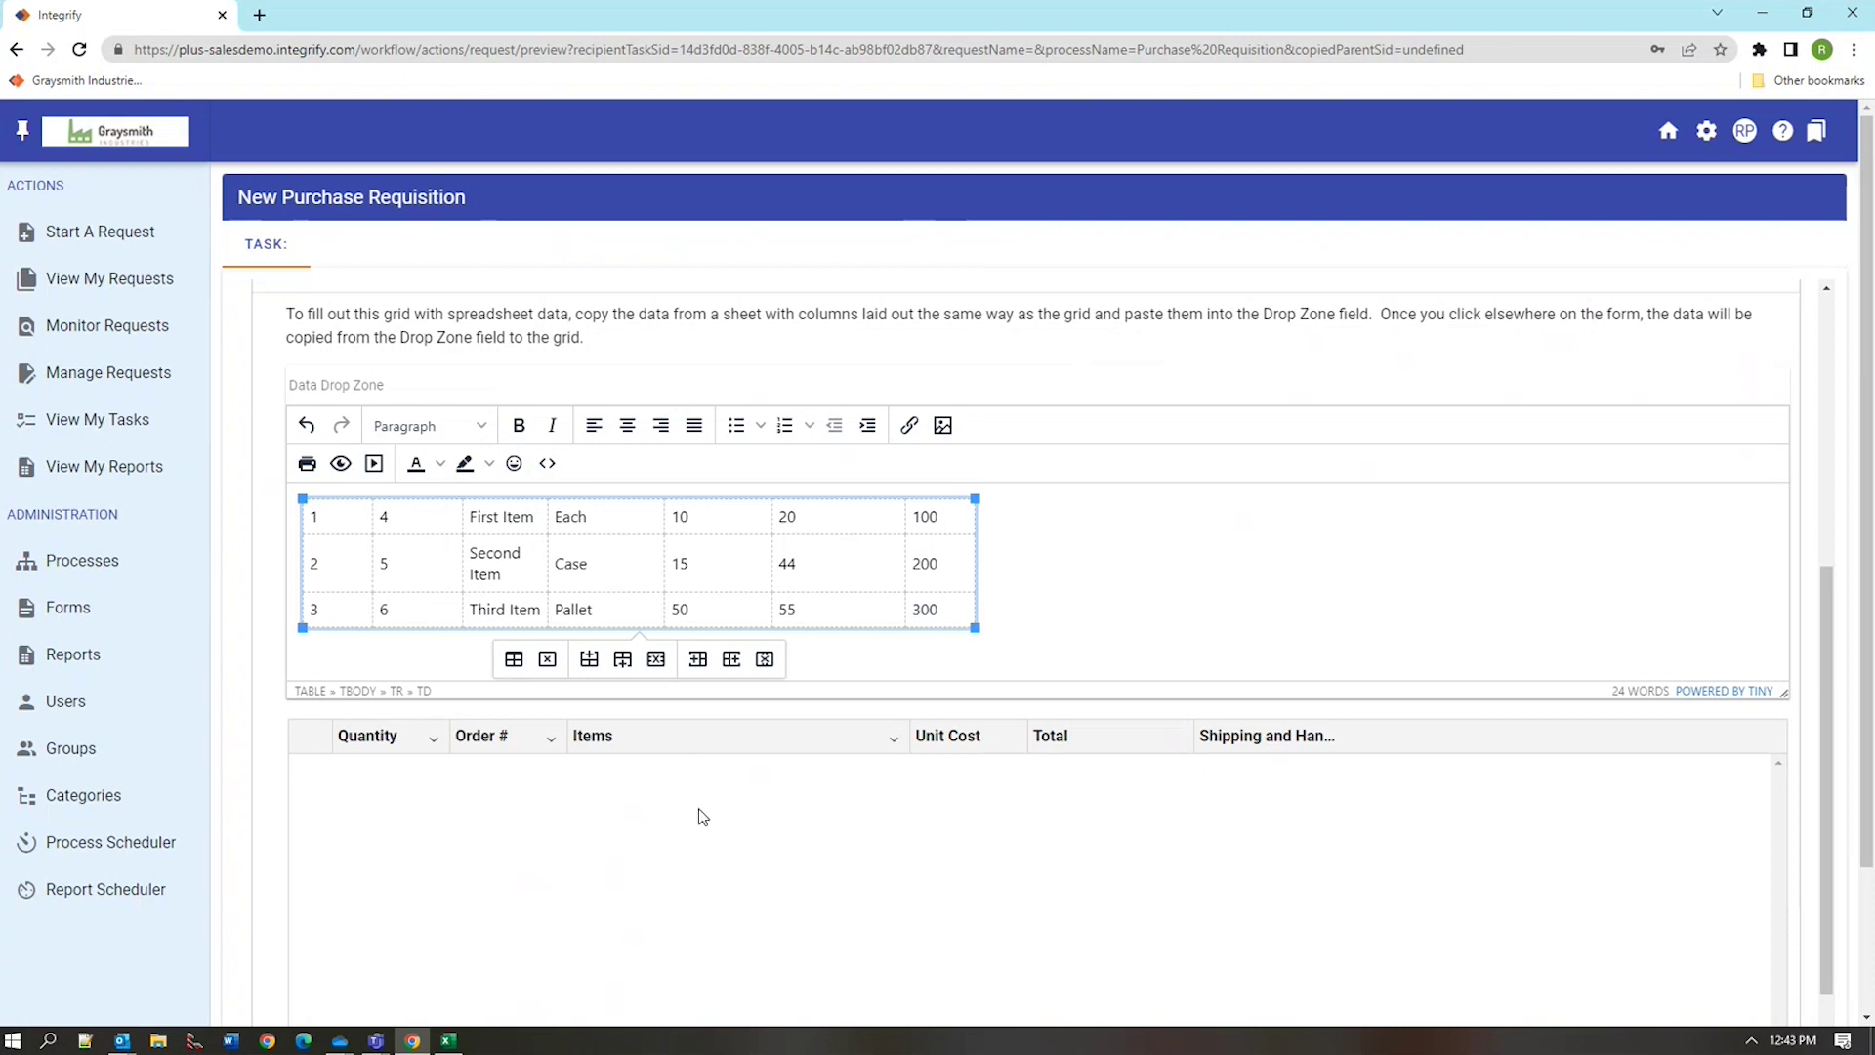
{"action": "left_click", "coordinate": [700, 817]}
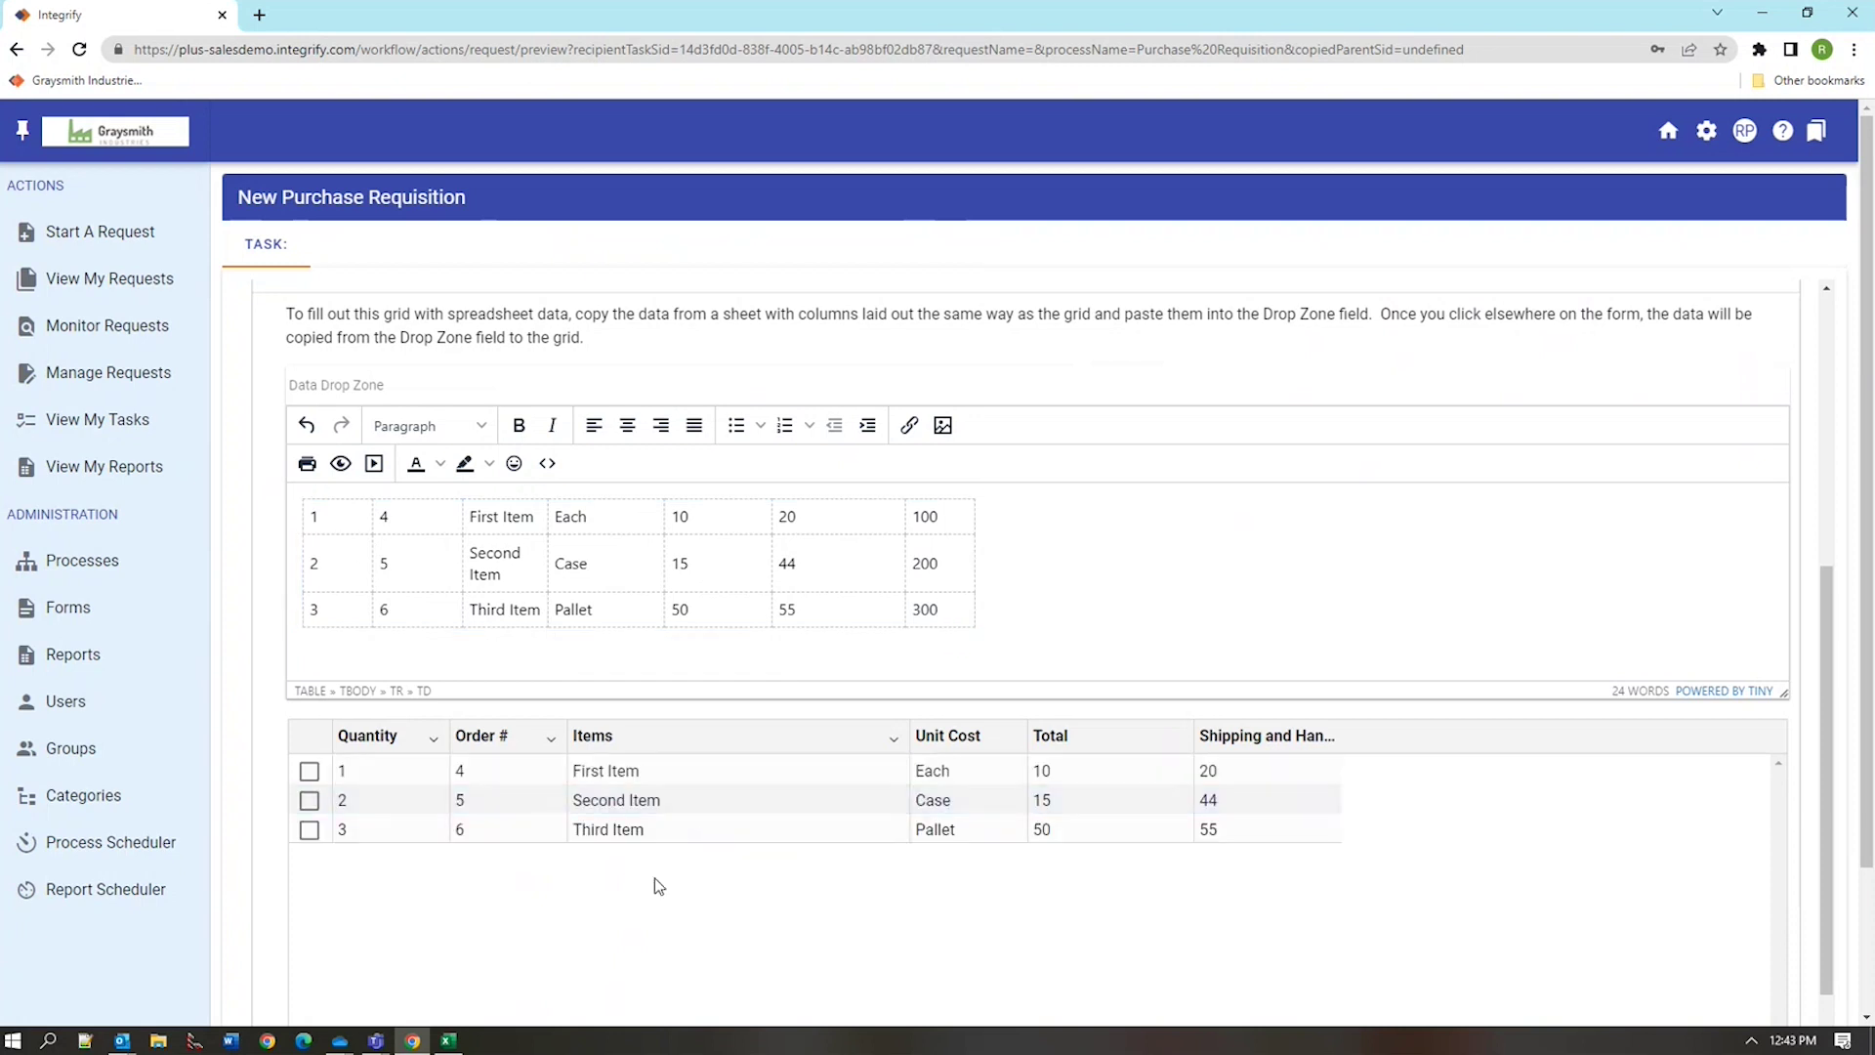